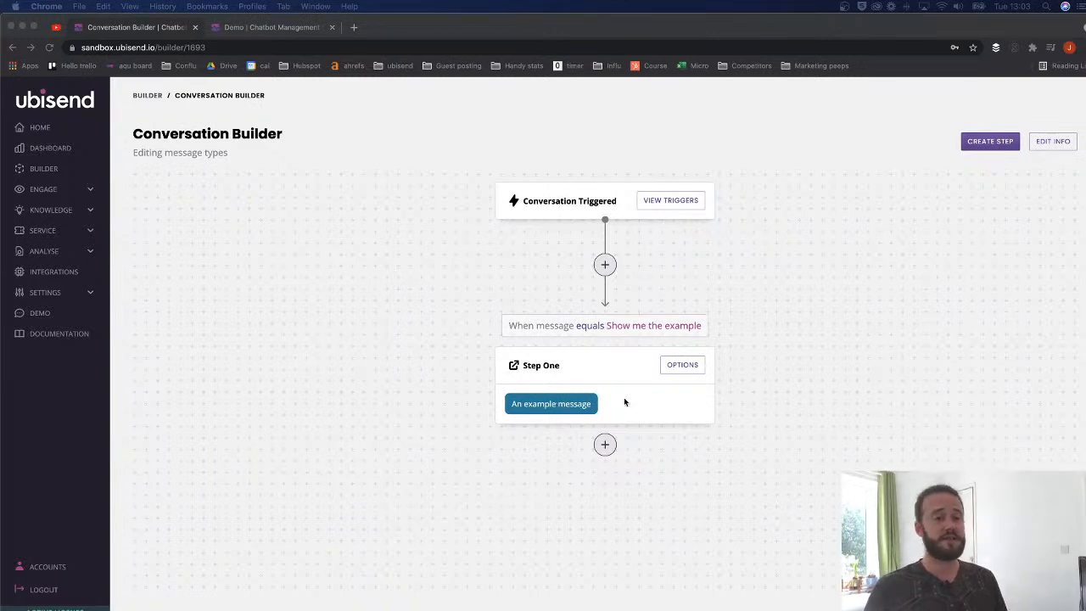
- Review Step One's 'An example message' reply and its 'Show me the example' trigger
{"action": "left_click", "coordinate": [514, 406]}
{"action": "left_click_drag", "start_coordinate": [514, 407], "coordinate": [599, 406]}
{"action": "left_click_drag", "start_coordinate": [607, 326], "coordinate": [717, 330]}
{"action": "key", "text": "super+c"}
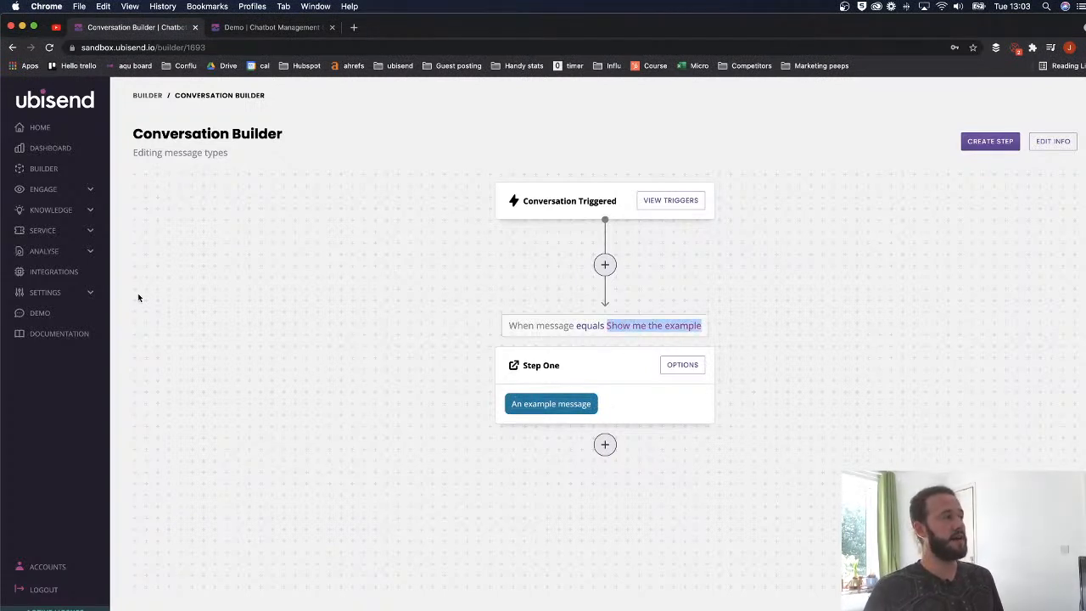
{"action": "left_click", "coordinate": [261, 30]}
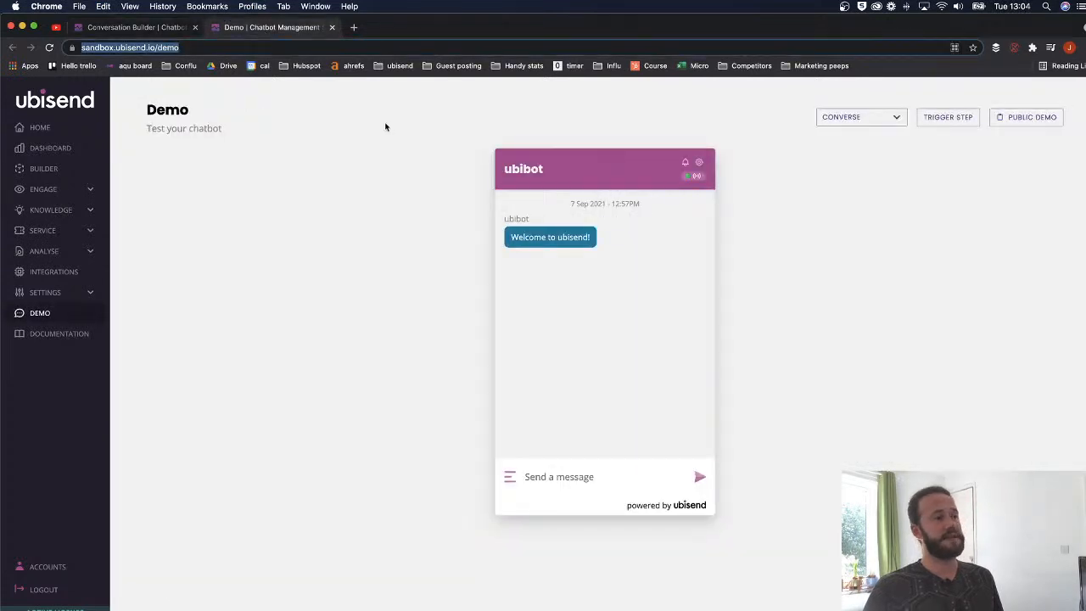
{"action": "left_click", "coordinate": [156, 28]}
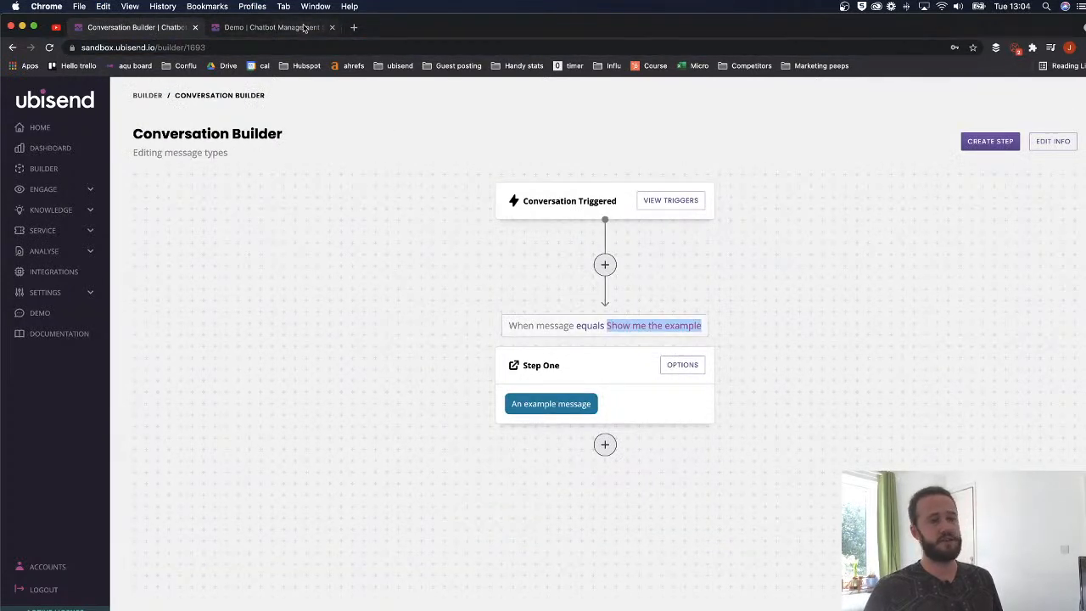
{"action": "left_click", "coordinate": [307, 28]}
- Send 'Show me the example' in the demo chat and confirm ubibot replies 'An example message'
{"action": "left_click", "coordinate": [560, 477]}
{"action": "key", "text": "super+v"}
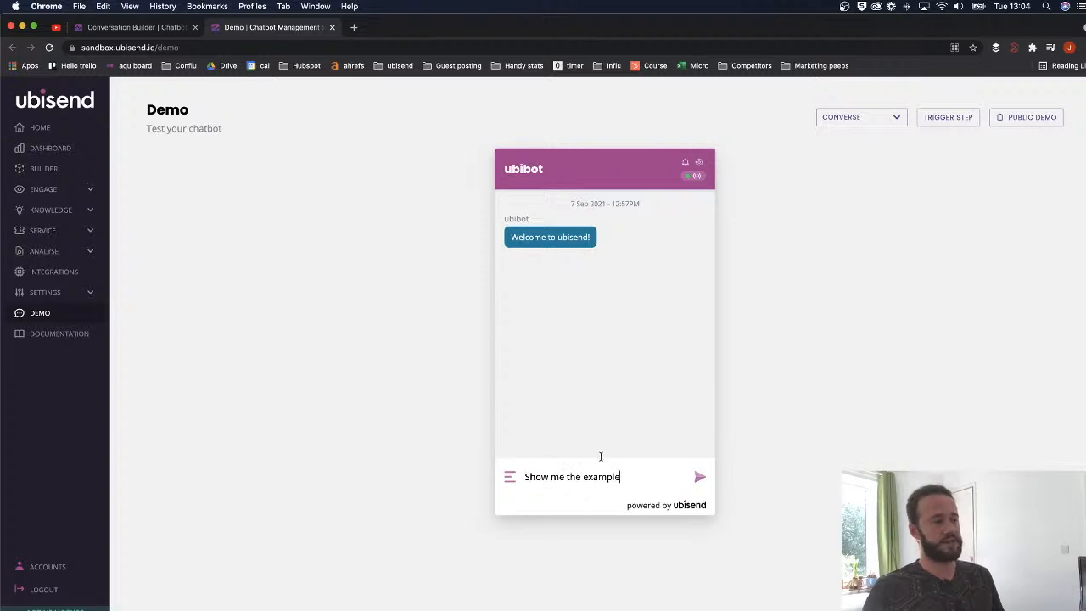
{"action": "key", "text": "Return"}
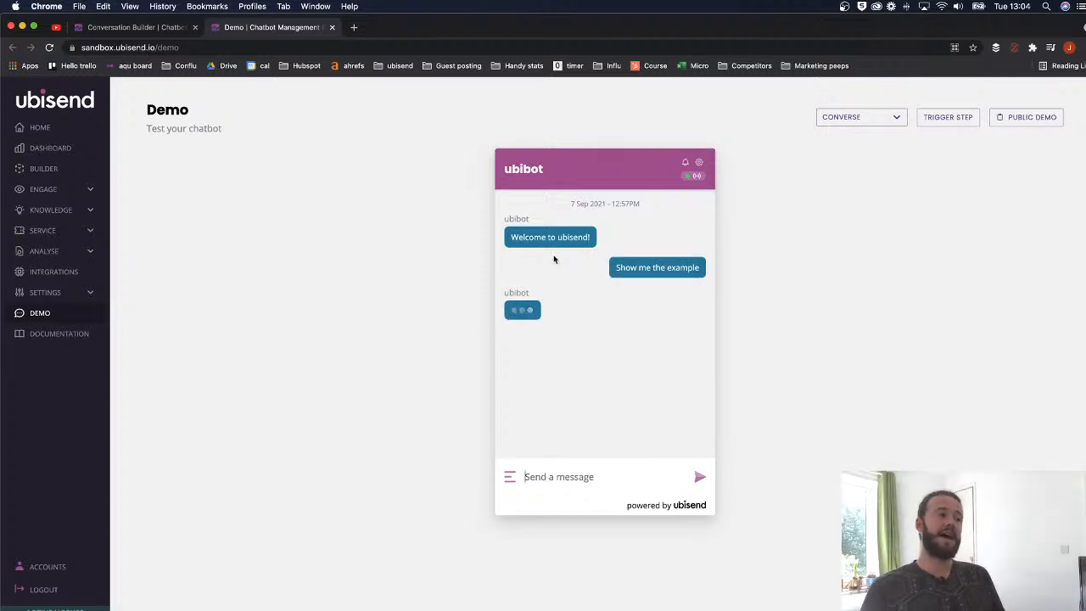
{"action": "left_click_drag", "start_coordinate": [592, 314], "coordinate": [509, 312]}
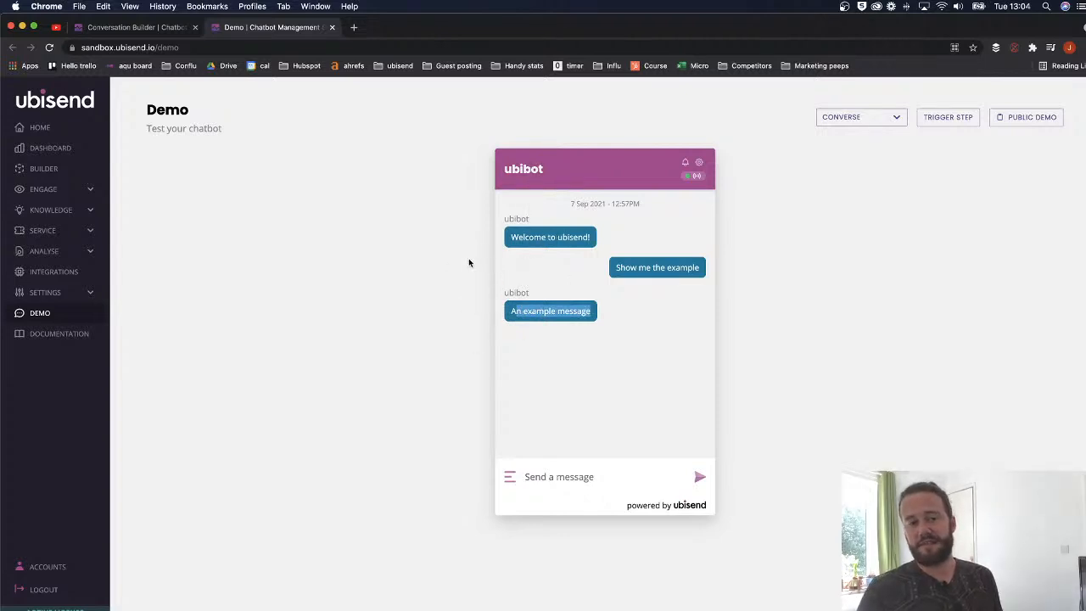
{"action": "double_click", "coordinate": [513, 169]}
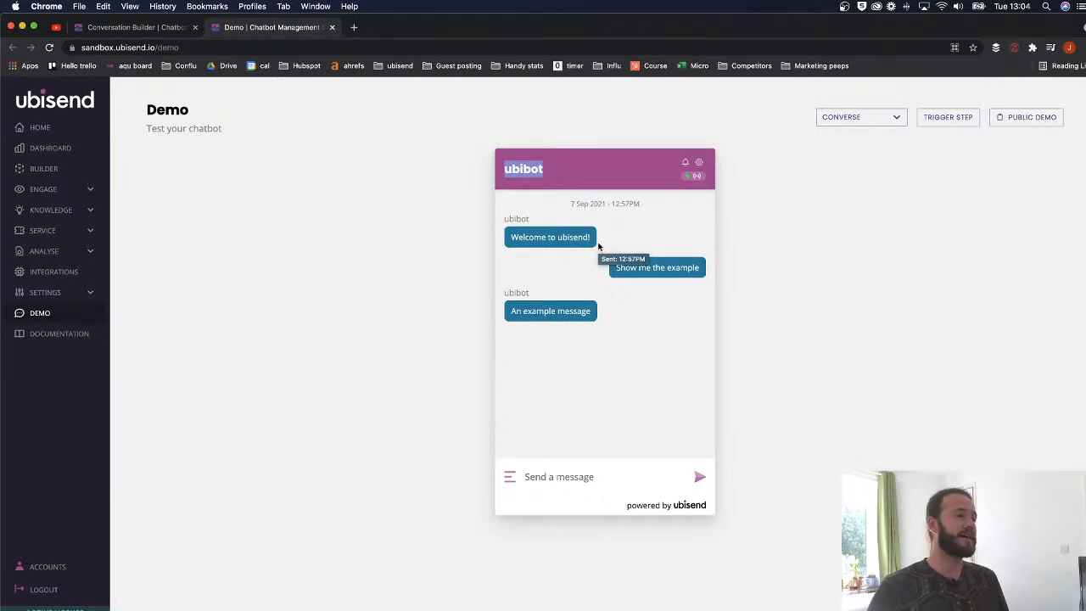
{"action": "left_click", "coordinate": [157, 27]}
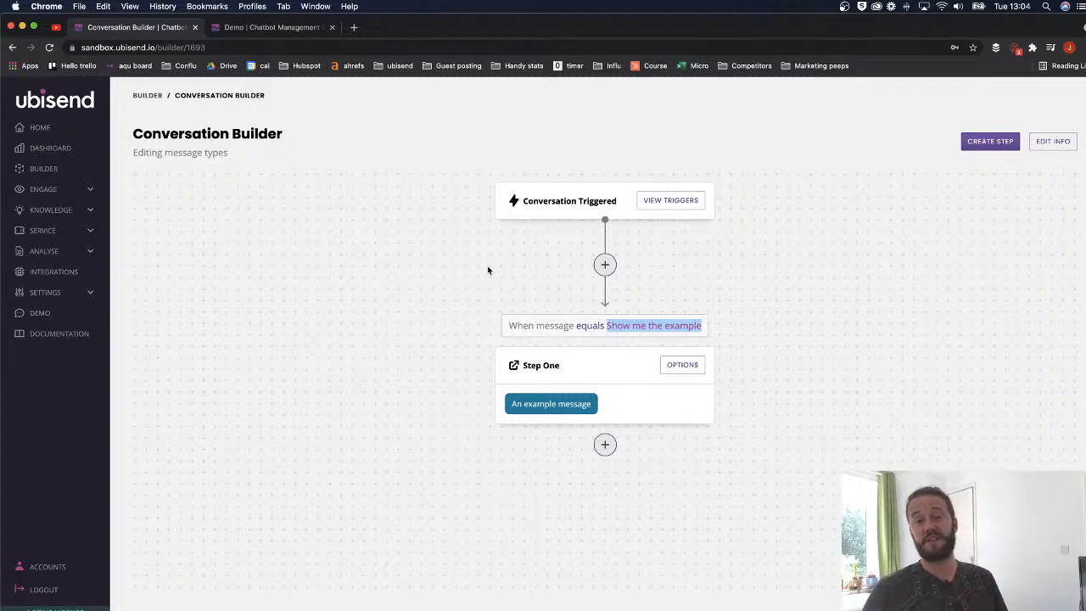
- Open Step One's settings on the Message Content tab showing 'An example message'
{"action": "left_click", "coordinate": [666, 367]}
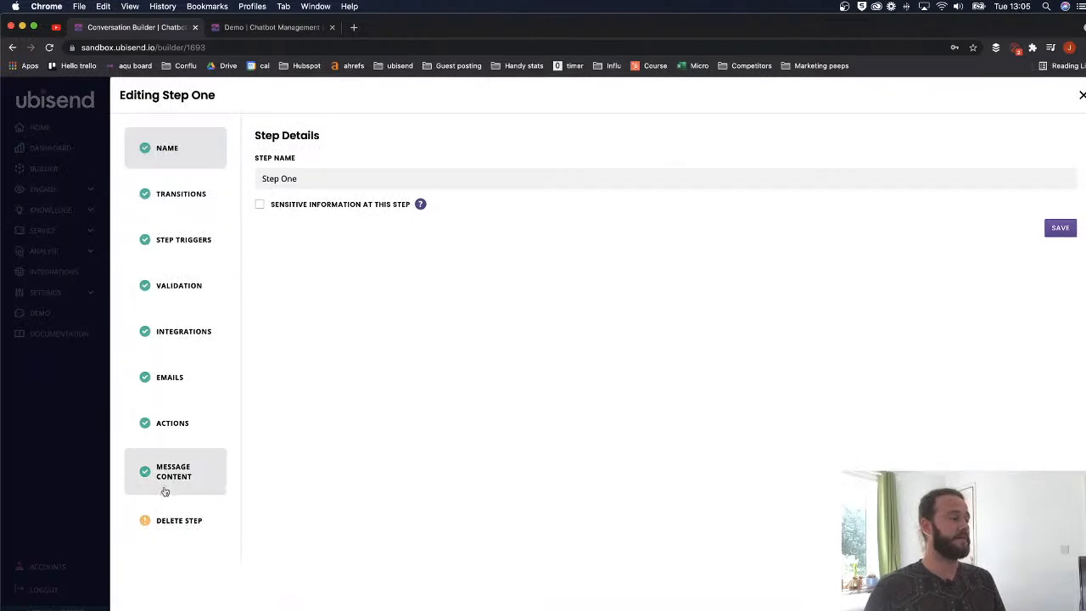
{"action": "left_click", "coordinate": [1081, 95]}
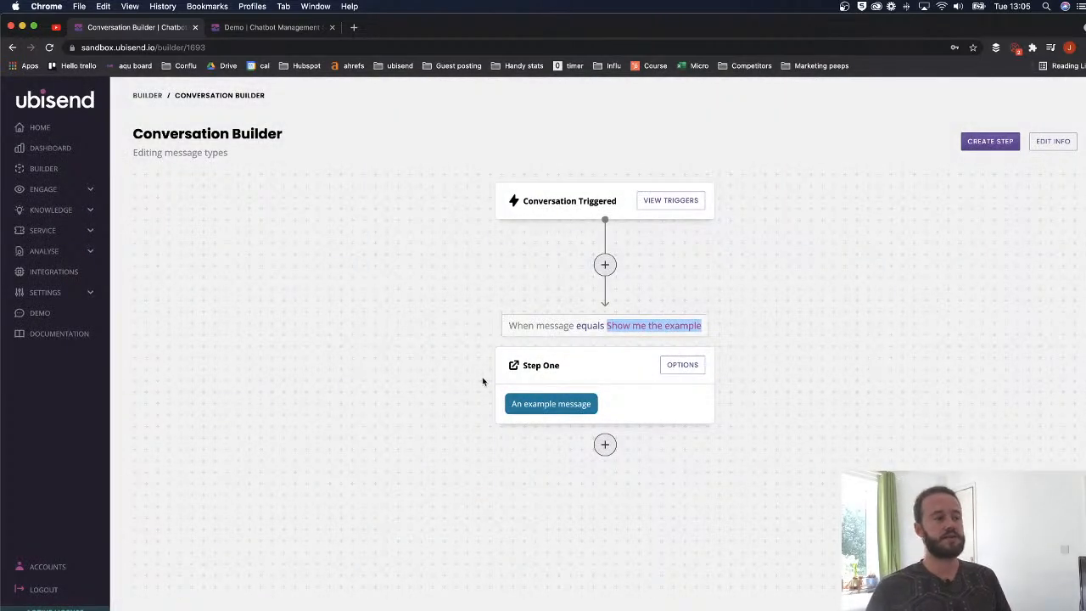
{"action": "left_click_drag", "start_coordinate": [596, 405], "coordinate": [512, 412]}
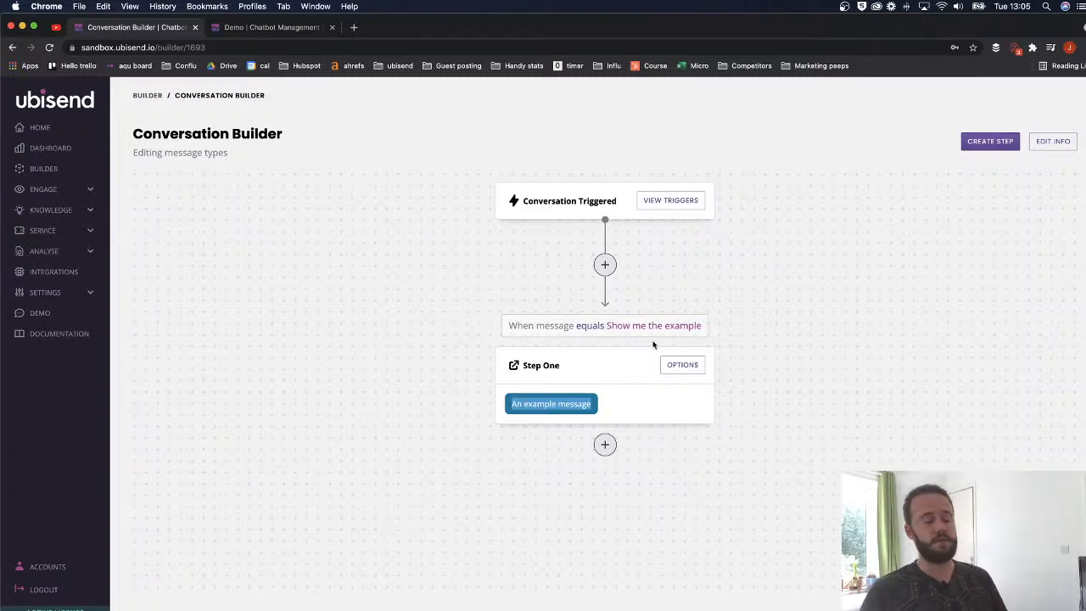
{"action": "left_click", "coordinate": [673, 368]}
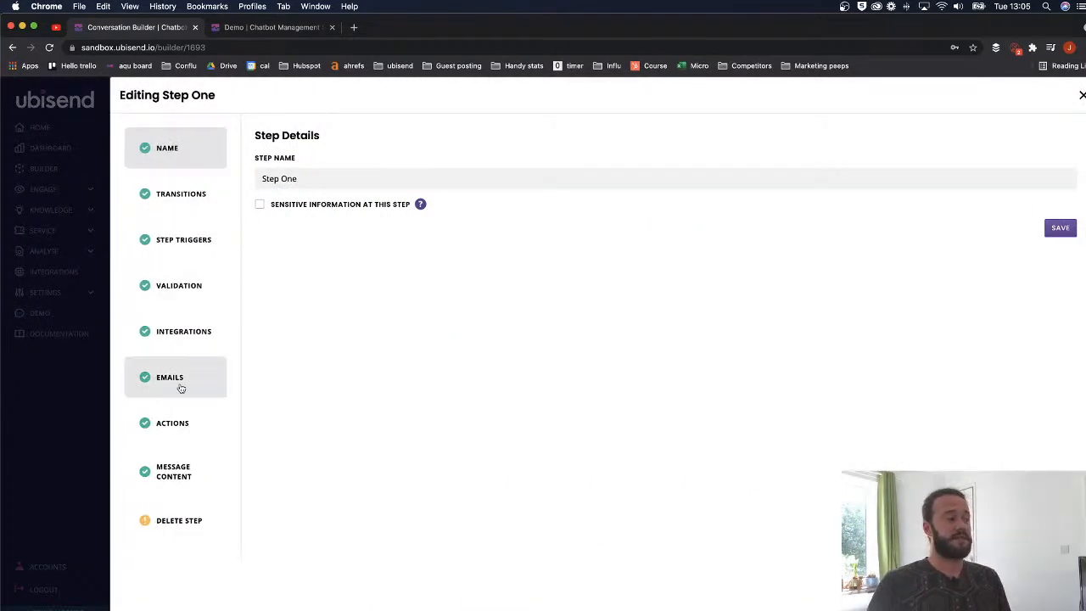
{"action": "left_click", "coordinate": [211, 481]}
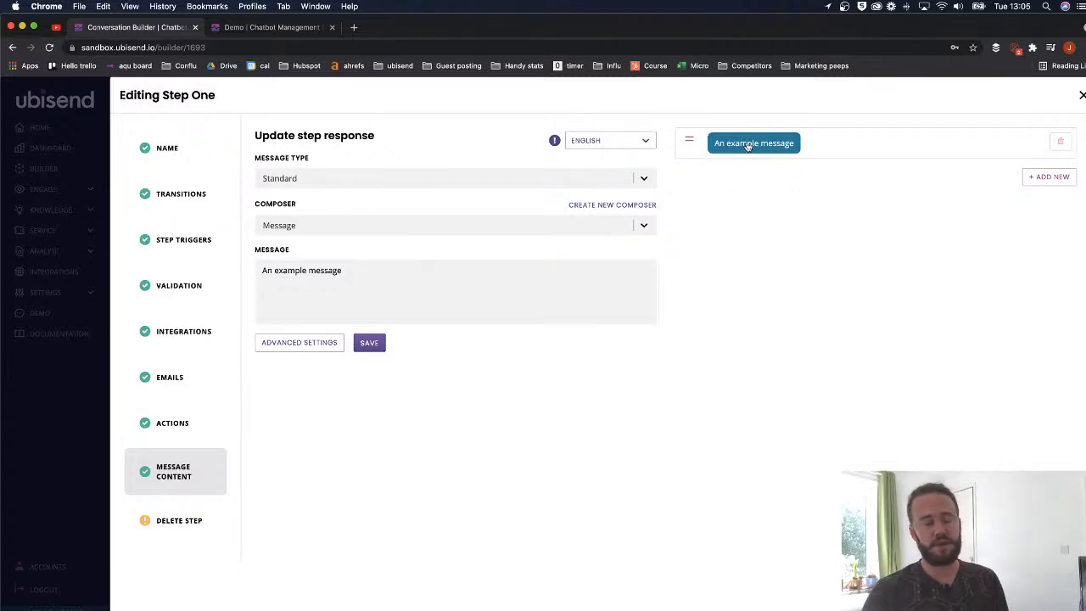
- Change Step One's message type to Quick Reply and add one postback button
{"action": "left_click", "coordinate": [289, 176]}
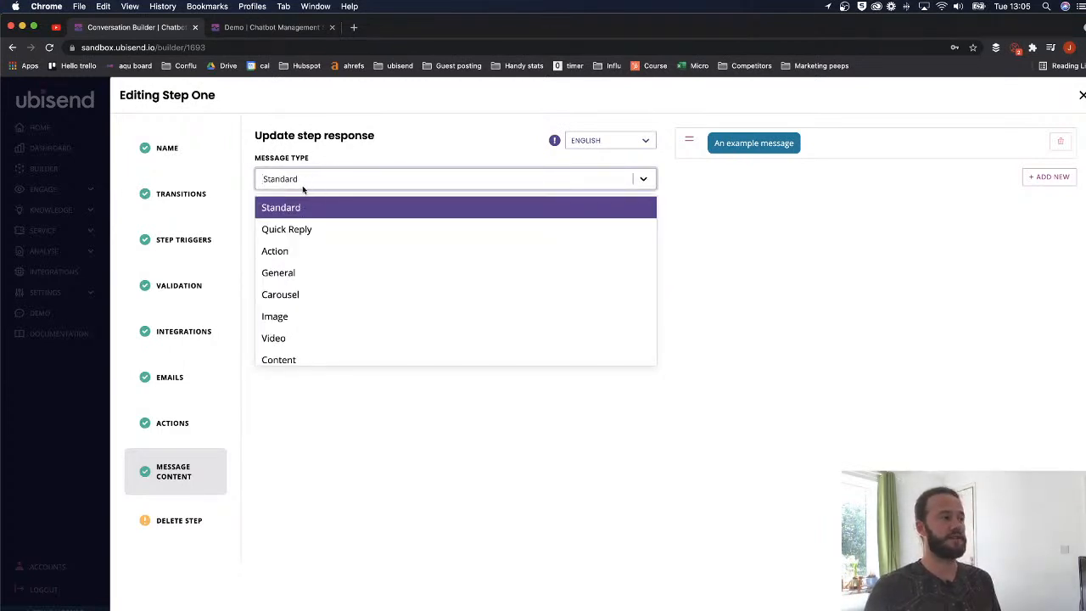
{"action": "scroll", "coordinate": [302, 255], "scroll_direction": "down", "scroll_amount": 3}
{"action": "scroll", "coordinate": [308, 236], "scroll_direction": "up", "scroll_amount": 3}
{"action": "scroll", "coordinate": [300, 311], "scroll_direction": "down", "scroll_amount": 3}
{"action": "scroll", "coordinate": [297, 288], "scroll_direction": "up", "scroll_amount": 3}
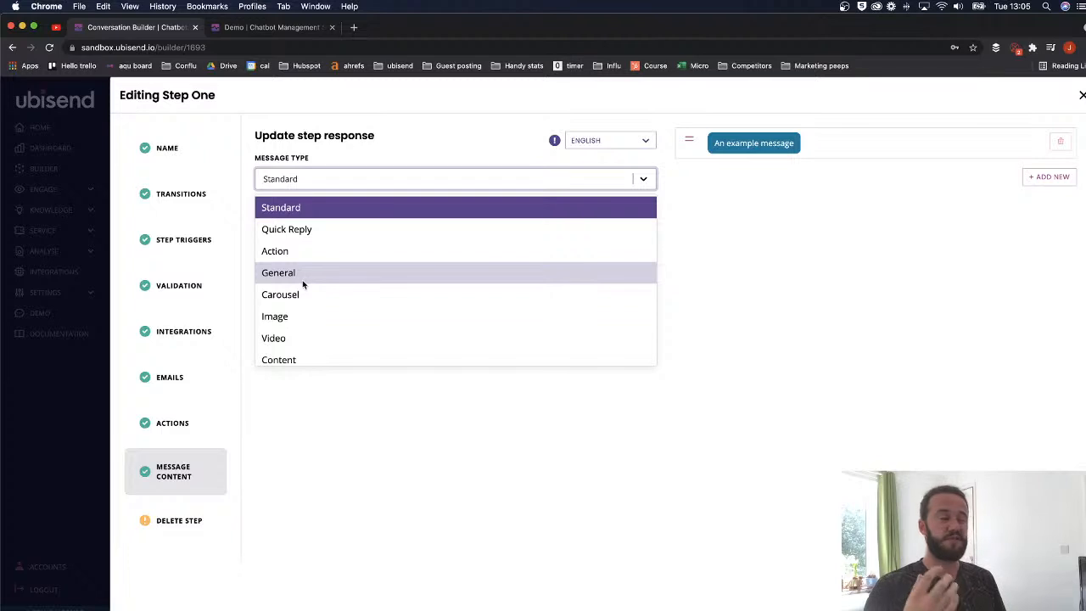
{"action": "scroll", "coordinate": [315, 237], "scroll_direction": "down", "scroll_amount": 1}
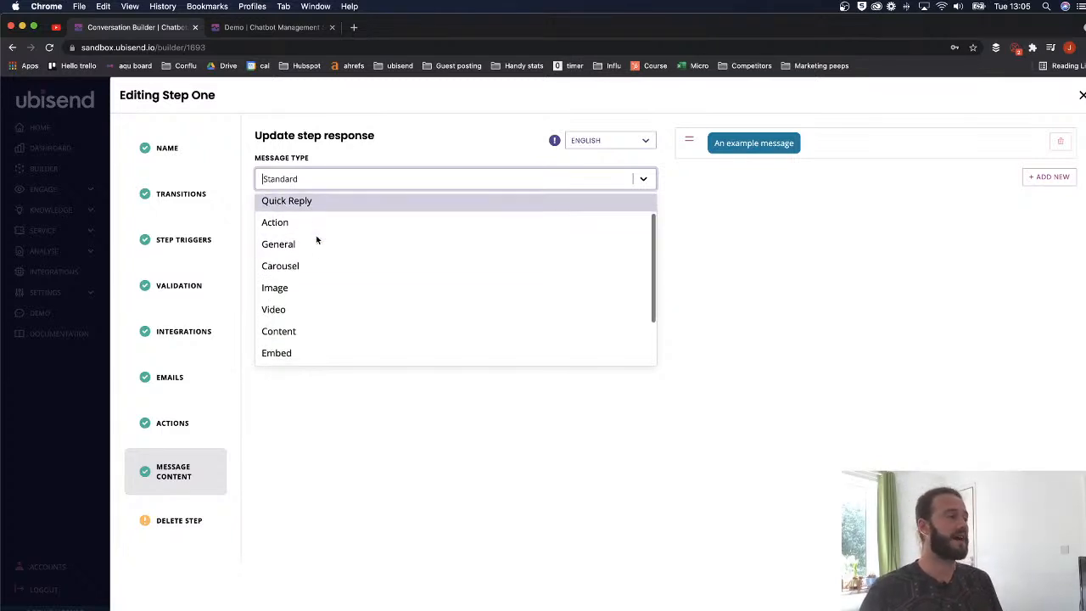
{"action": "scroll", "coordinate": [309, 270], "scroll_direction": "up", "scroll_amount": 1}
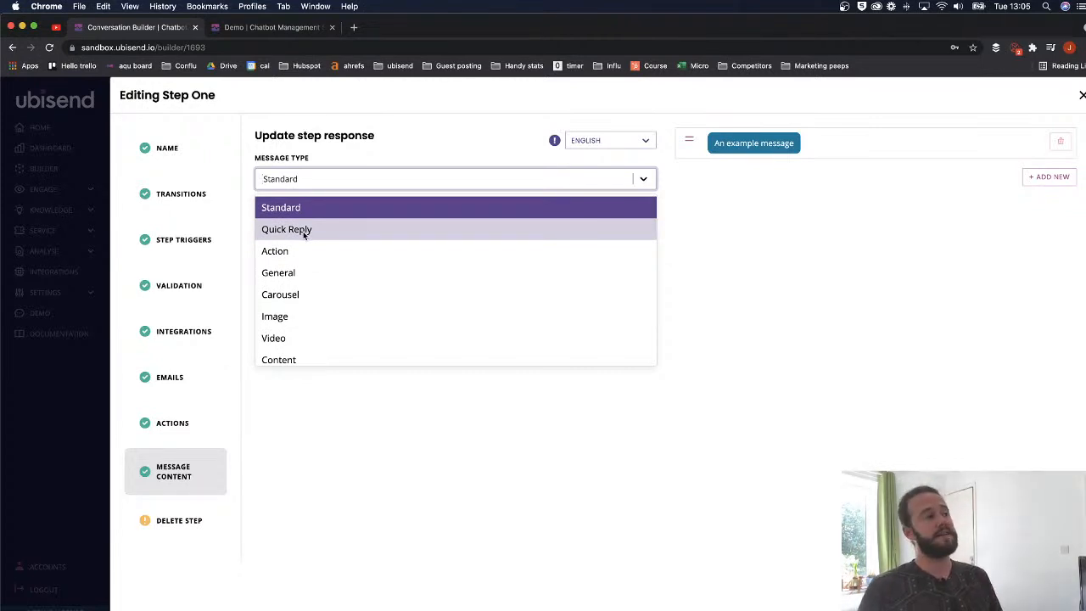
{"action": "left_click", "coordinate": [304, 230]}
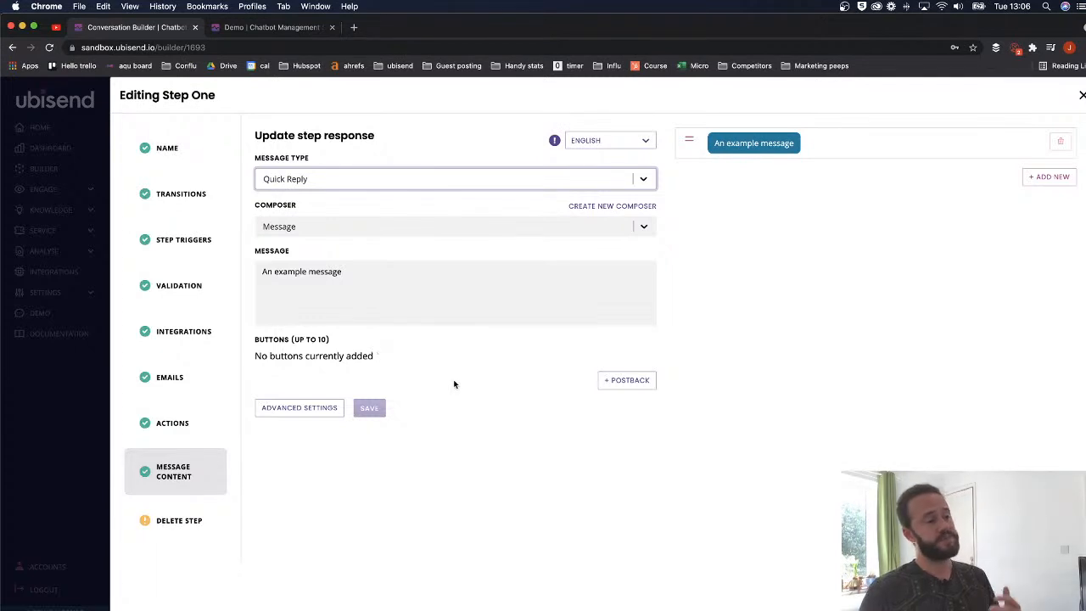
{"action": "left_click", "coordinate": [610, 380]}
- Replace the example text with 'Welcome to our great company!' and a line 'What can I help you with today?'
{"action": "left_click", "coordinate": [301, 364]}
{"action": "left_click_drag", "start_coordinate": [339, 270], "coordinate": [260, 268]}
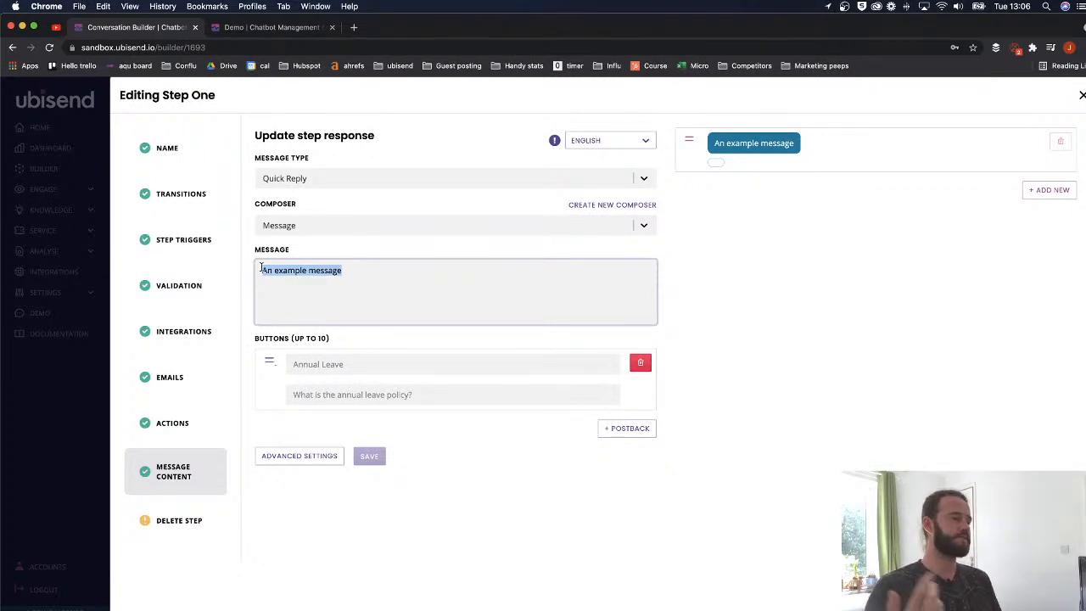
{"action": "left_click", "coordinate": [345, 270]}
{"action": "left_click_drag", "start_coordinate": [345, 270], "coordinate": [256, 268]}
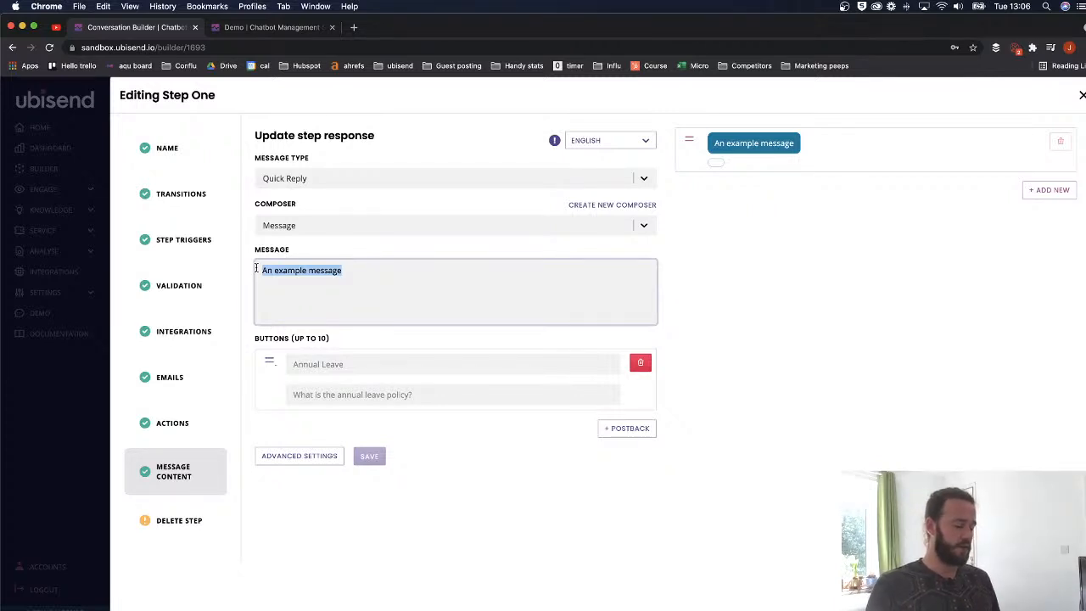
{"action": "type", "text": "Welcome to our great company!"}
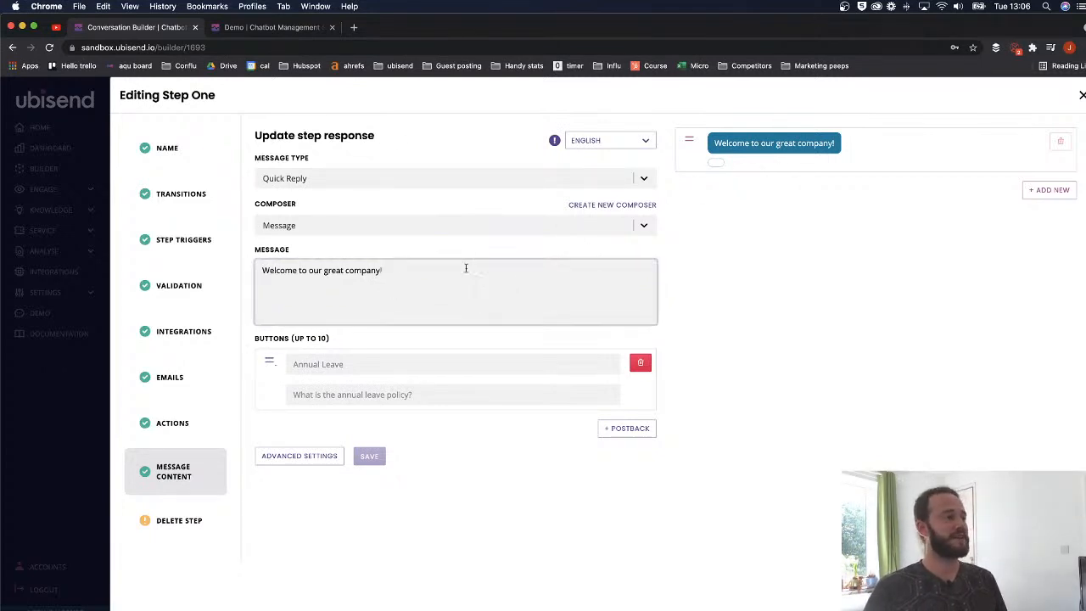
{"action": "key", "text": "Return"}
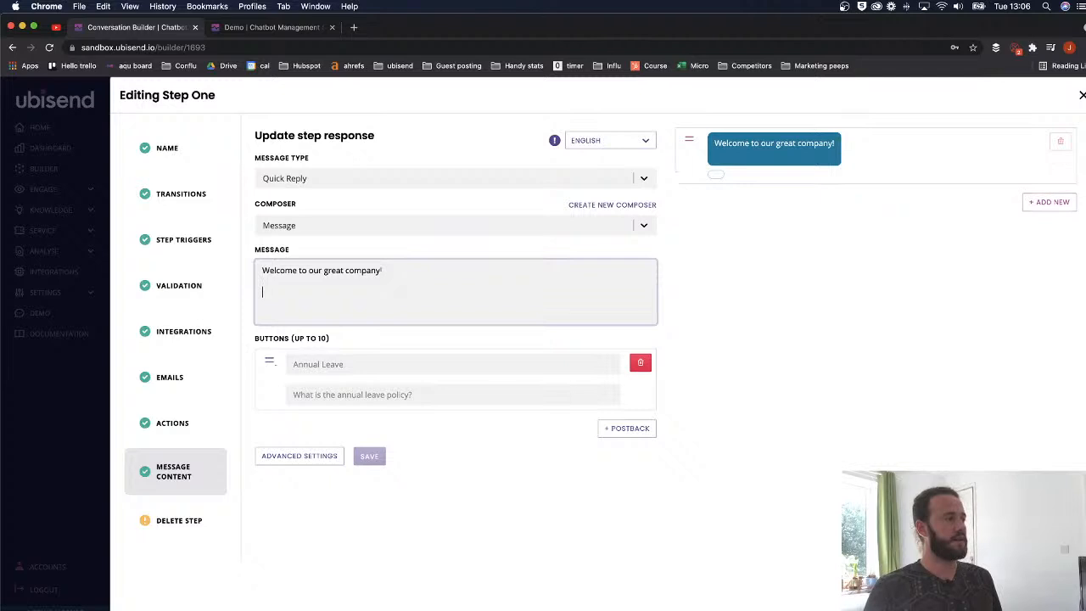
{"action": "type", "text": "What op"}
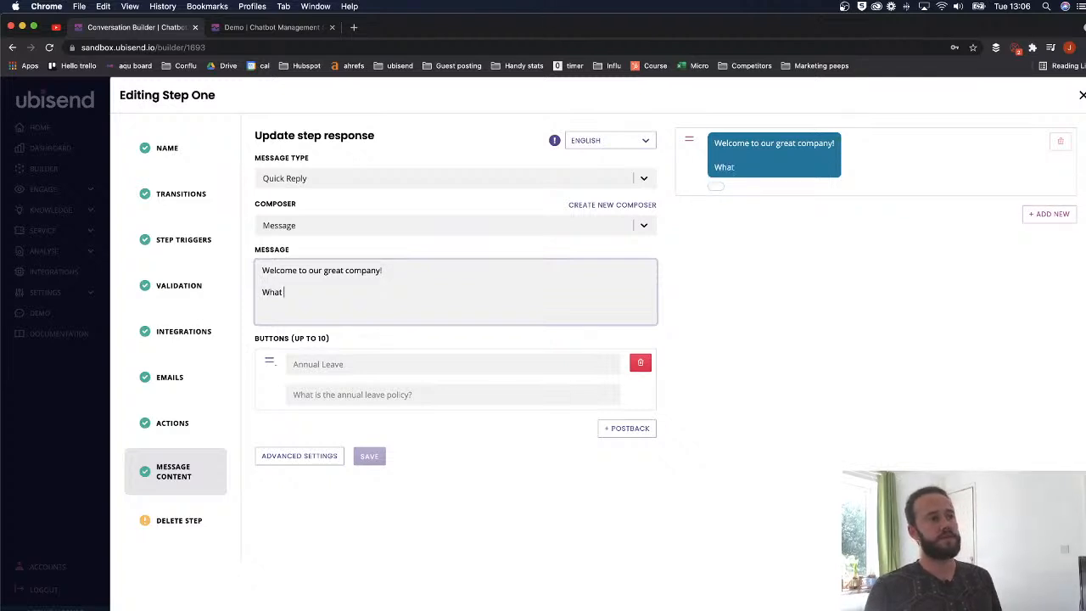
{"action": "key", "text": "BackSpace"}
{"action": "key", "text": "BackSpace"}
{"action": "type", "text": "can I he"}
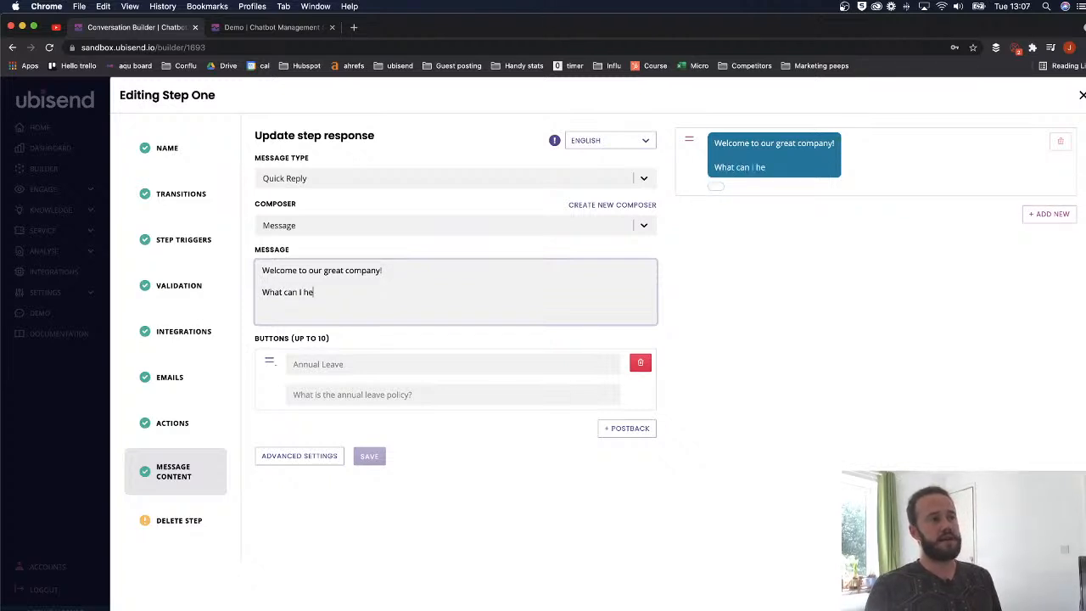
{"action": "type", "text": "lp you with today?"}
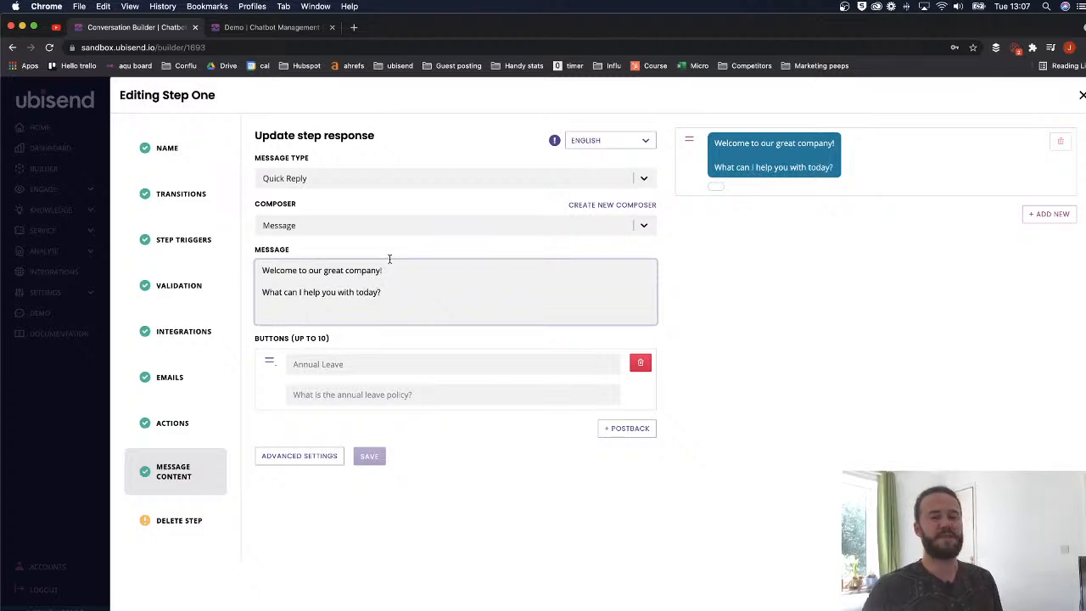
- Label the two quick-reply buttons 'Getting set up on the HRMS' and 'Booking intro meeting with IT'
{"action": "left_click", "coordinate": [350, 364]}
{"action": "type", "text": "Getting set"}
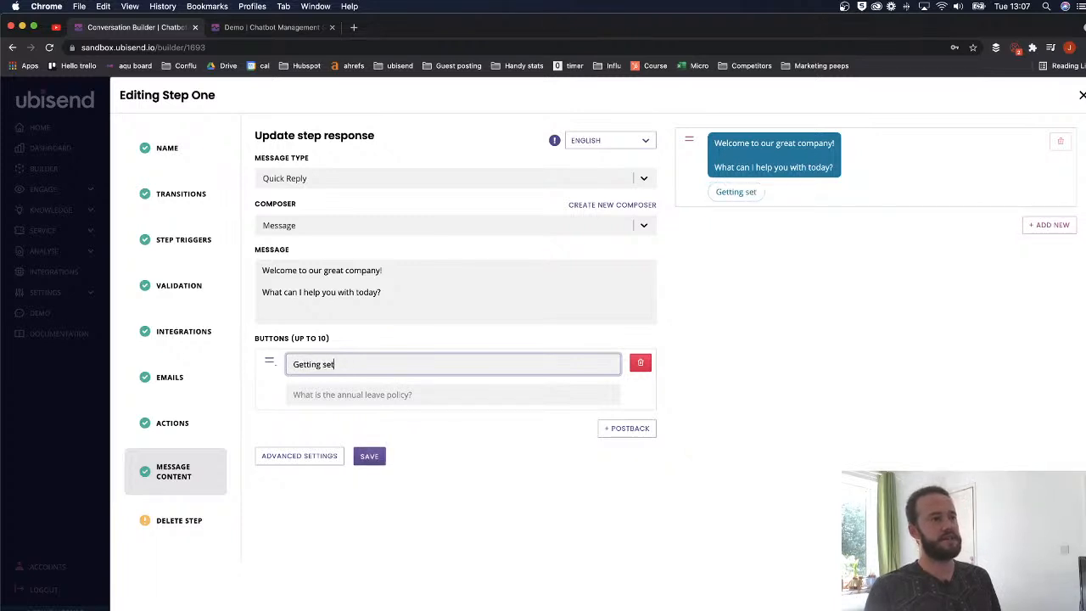
{"action": "type", "text": " up on the HRMS"}
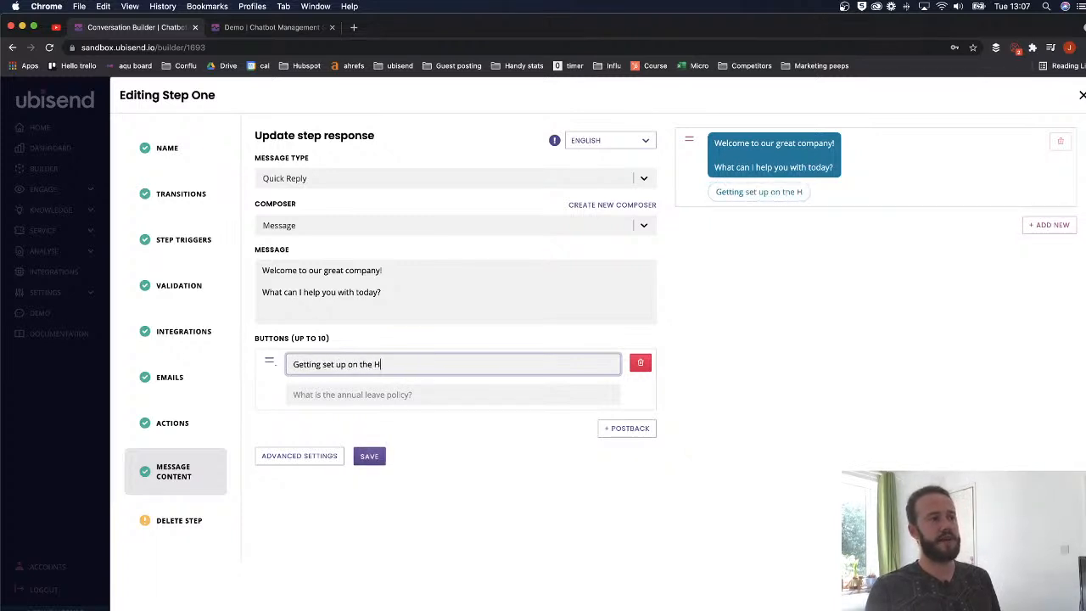
{"action": "left_click", "coordinate": [624, 428]}
{"action": "left_click", "coordinate": [416, 437]}
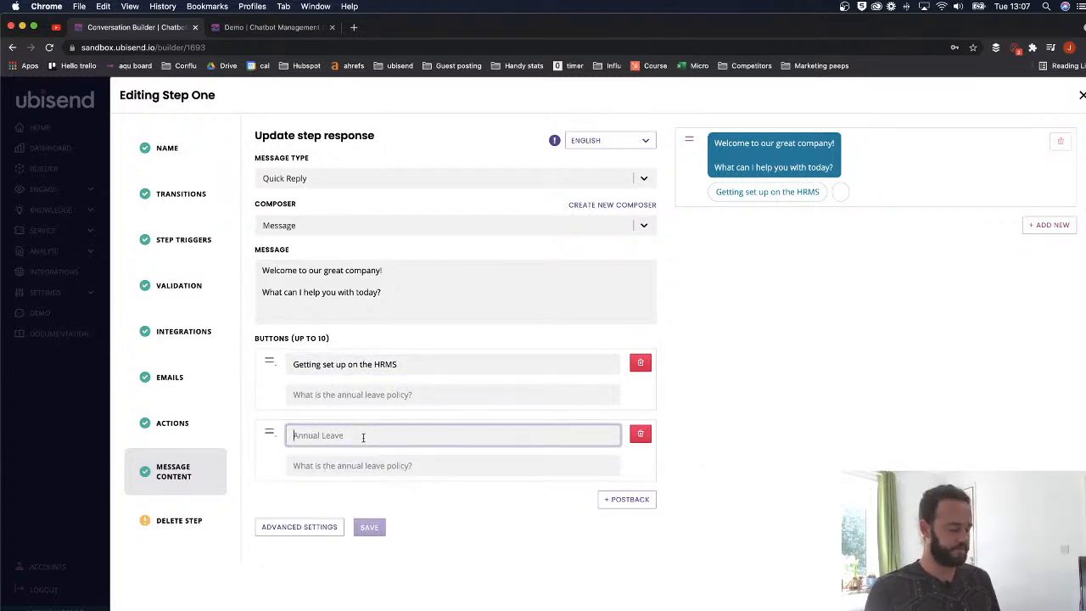
{"action": "type", "text": "Booking meeting"}
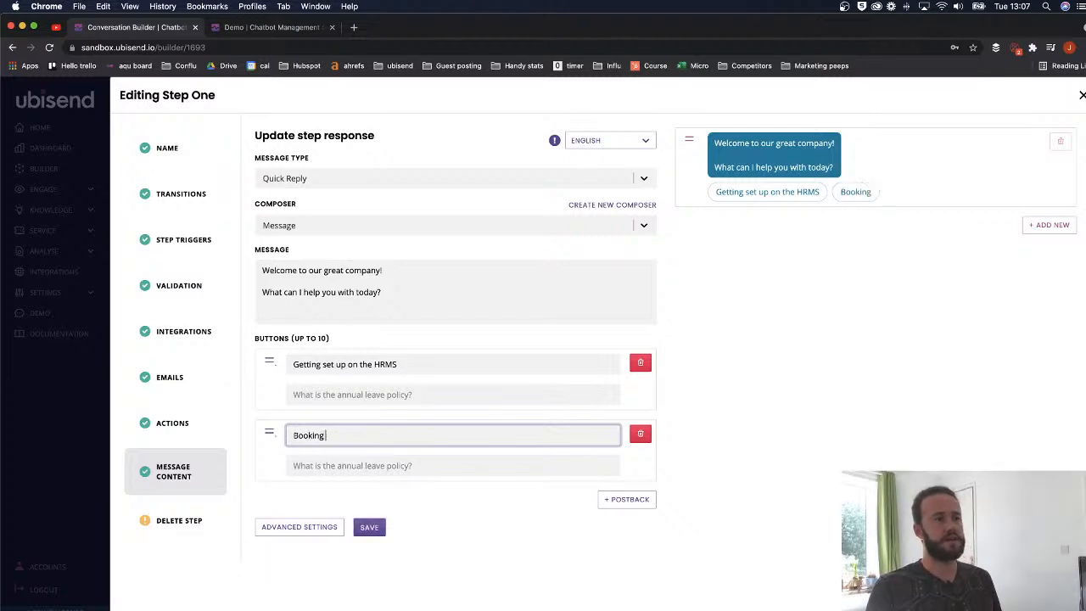
{"action": "key", "text": "BackSpace"}
{"action": "key", "text": "BackSpace"}
{"action": "key", "text": "BackSpace"}
{"action": "key", "text": "BackSpace"}
{"action": "key", "text": "BackSpace"}
{"action": "key", "text": "BackSpace"}
{"action": "key", "text": "BackSpace"}
{"action": "type", "text": "intro meeting with IT"}
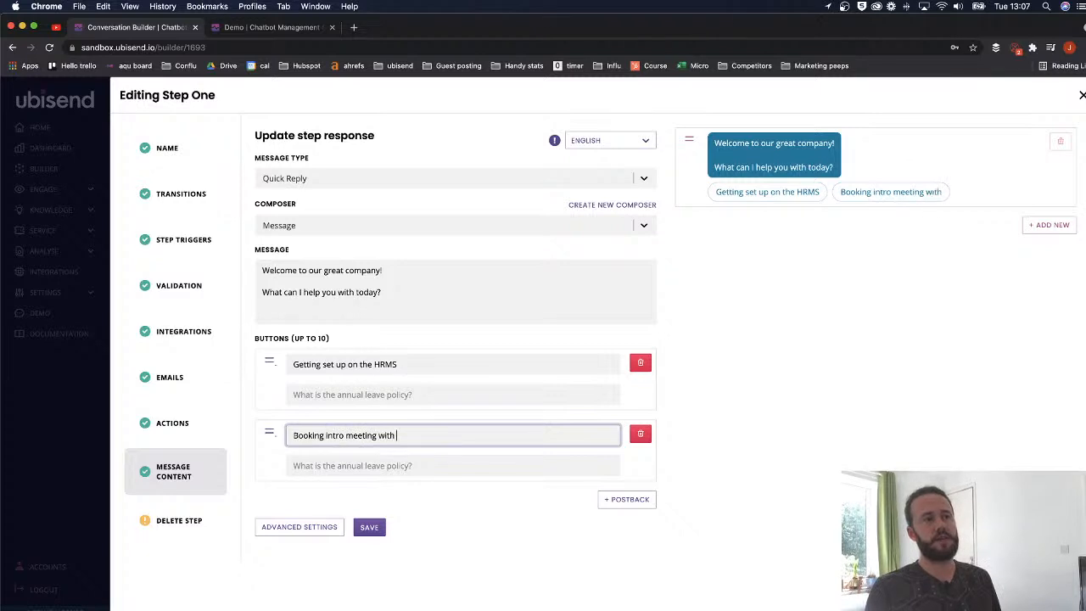
{"action": "left_click", "coordinate": [369, 462]}
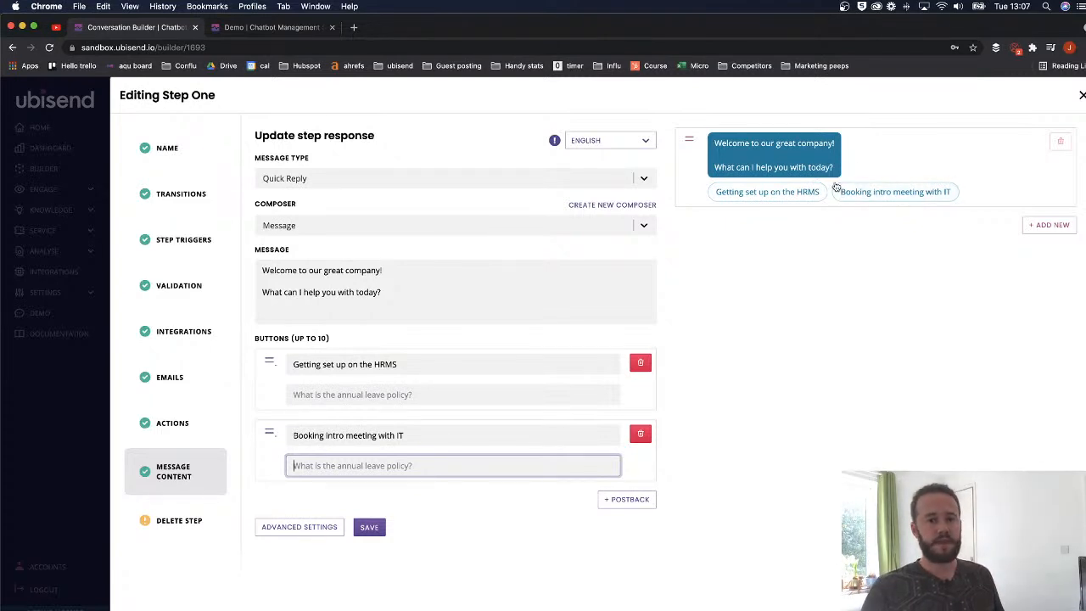
- Enter postback values 'hrms' and 'it' for the HRMS and IT buttons
{"action": "left_click", "coordinate": [366, 394]}
{"action": "type", "text": "a"}
{"action": "key", "text": "BackSpace"}
{"action": "type", "text": "hrms"}
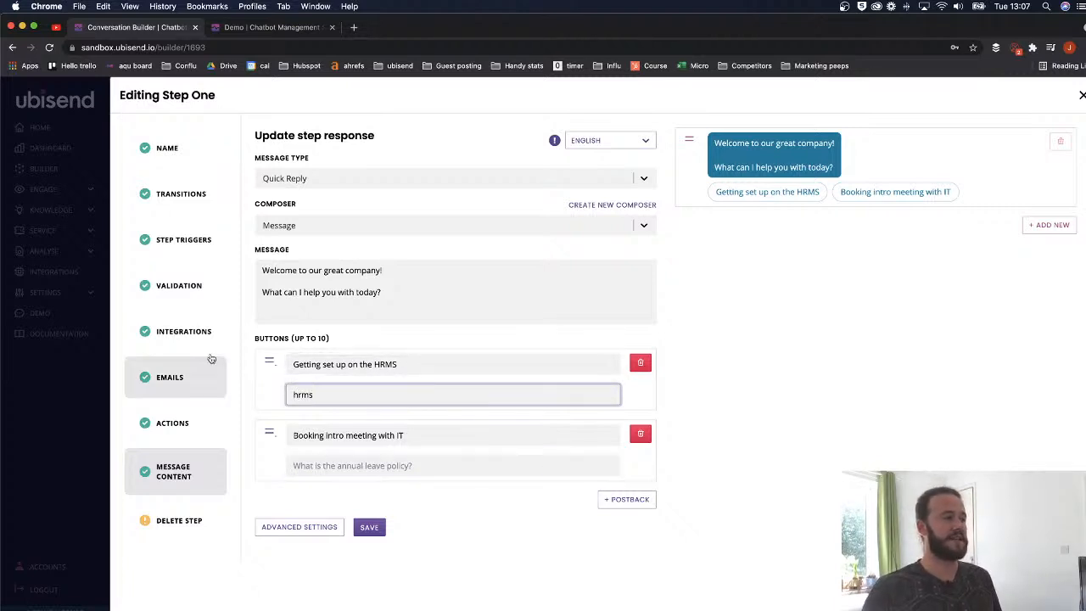
{"action": "left_click", "coordinate": [328, 463]}
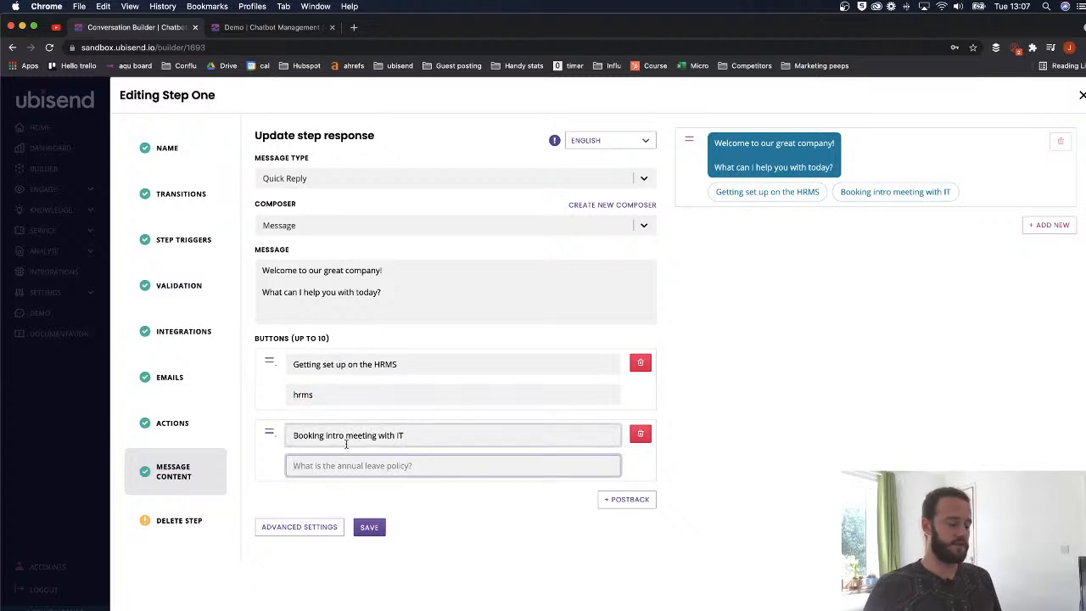
{"action": "type", "text": "it"}
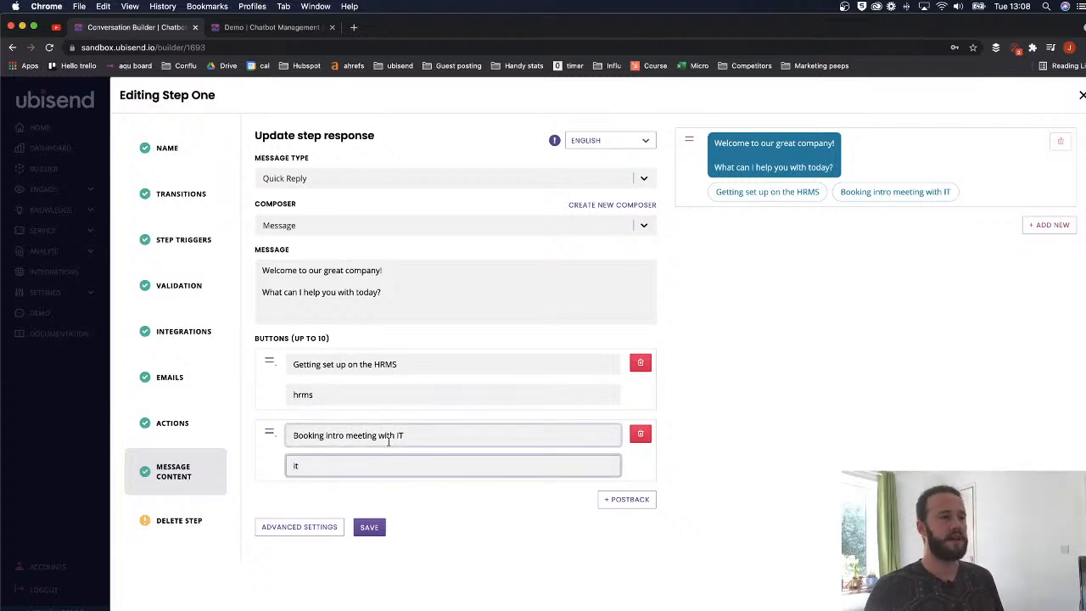
- Re-enter the HRMS button's postback as 'hrms' and save Step One
{"action": "left_click_drag", "start_coordinate": [397, 367], "coordinate": [293, 355]}
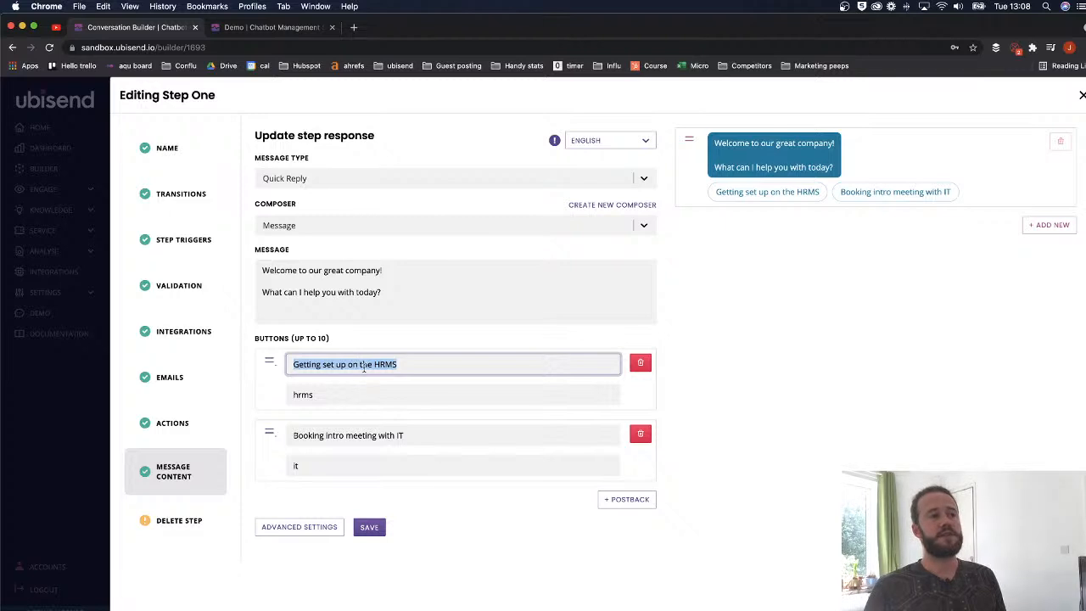
{"action": "double_click", "coordinate": [299, 395]}
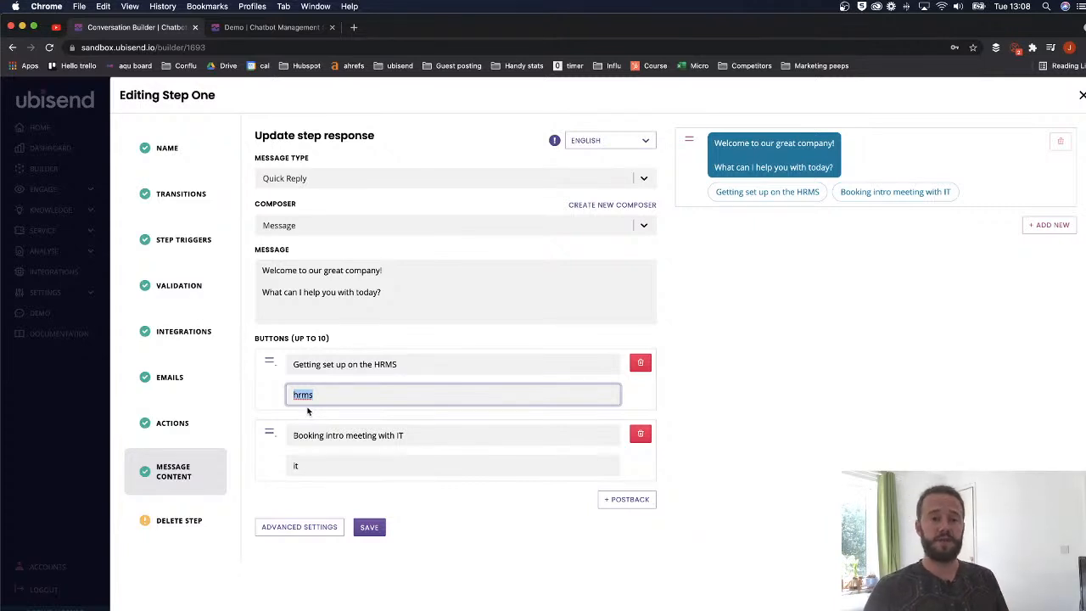
{"action": "triple_click", "coordinate": [400, 364]}
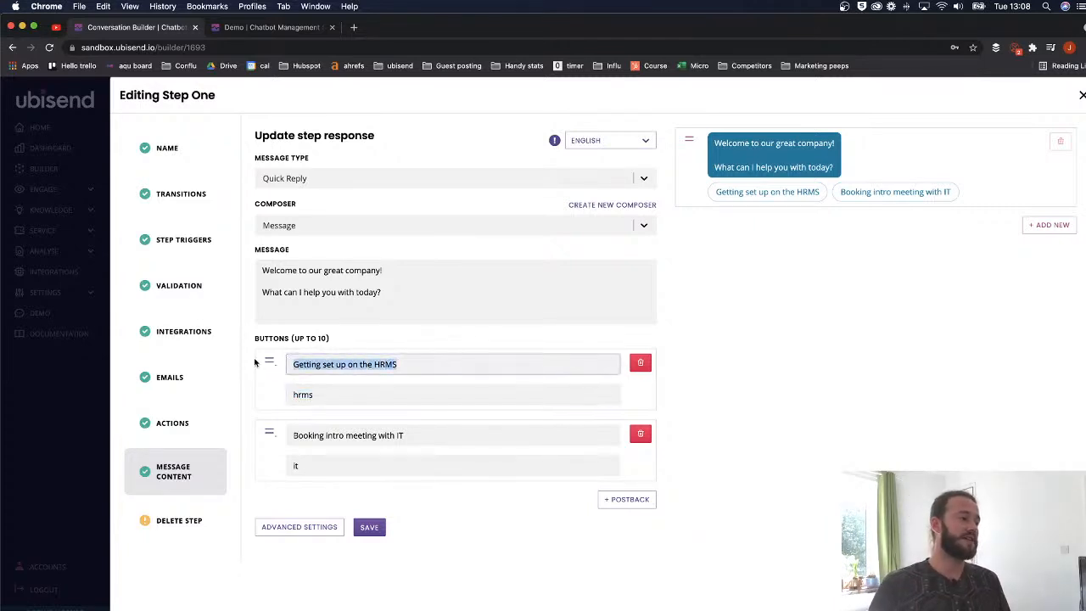
{"action": "triple_click", "coordinate": [332, 395]}
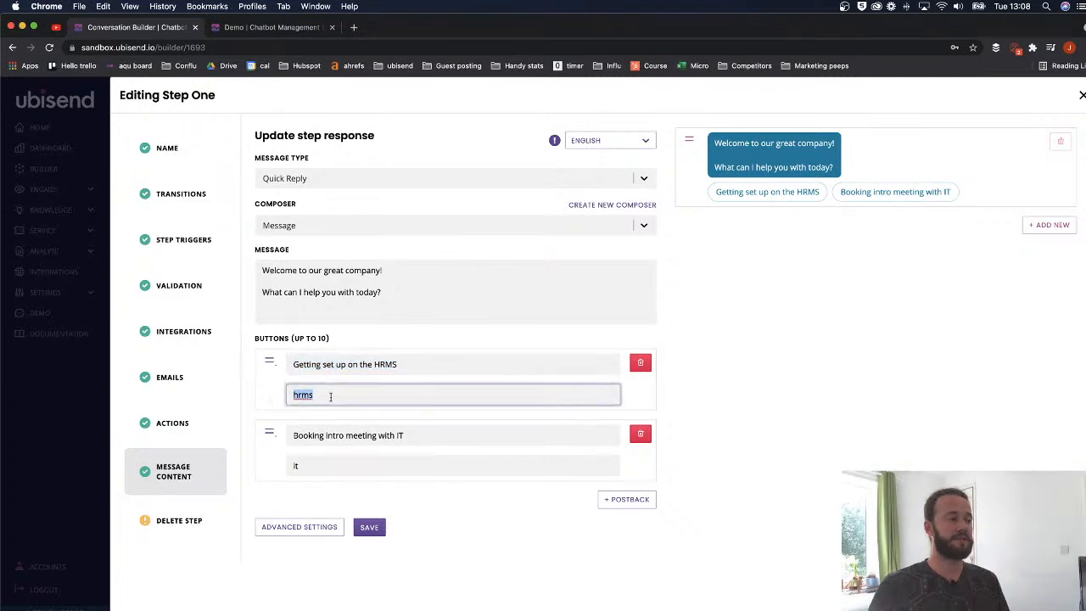
{"action": "key", "text": "BackSpace"}
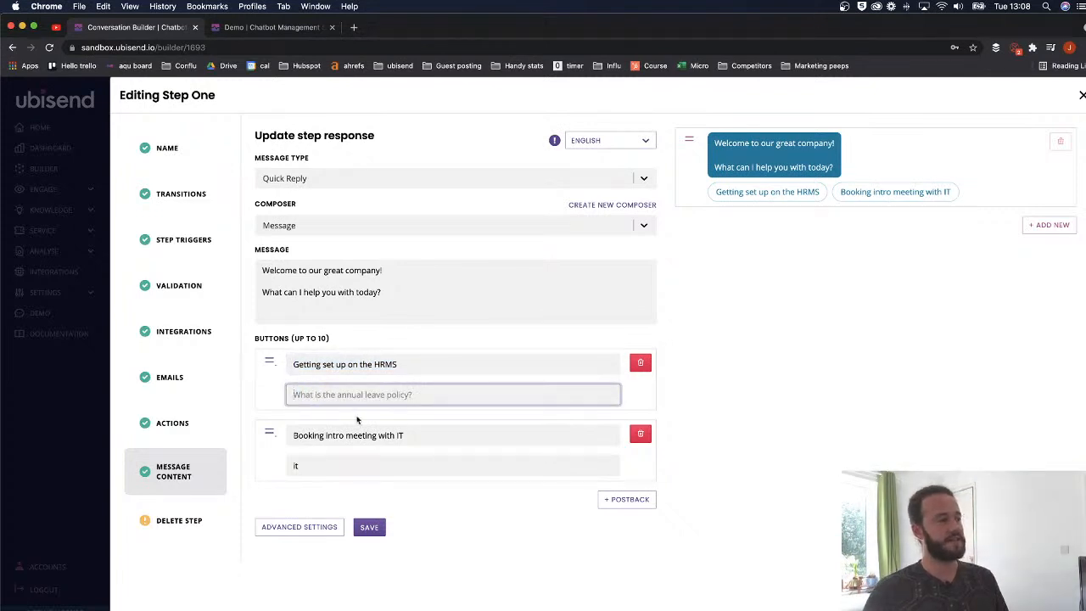
{"action": "type", "text": "hrms"}
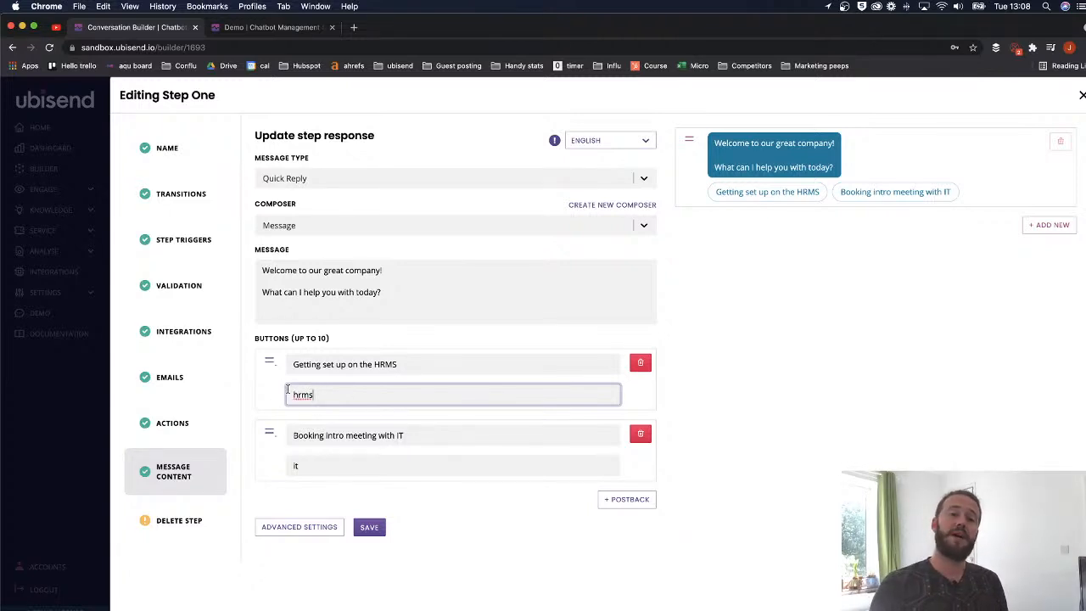
{"action": "left_click", "coordinate": [369, 527]}
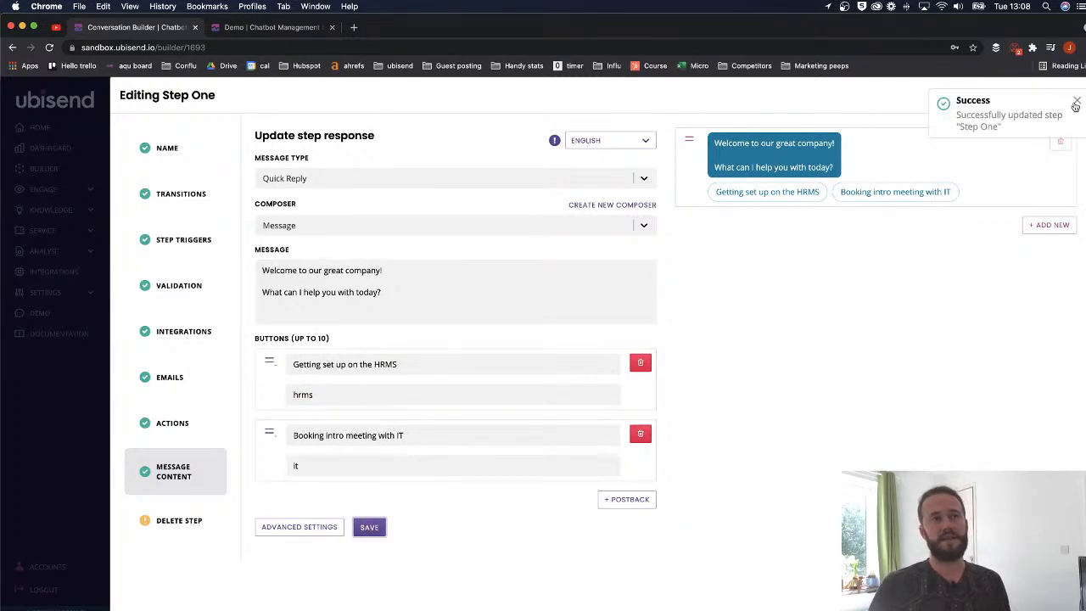
{"action": "left_click", "coordinate": [1081, 96]}
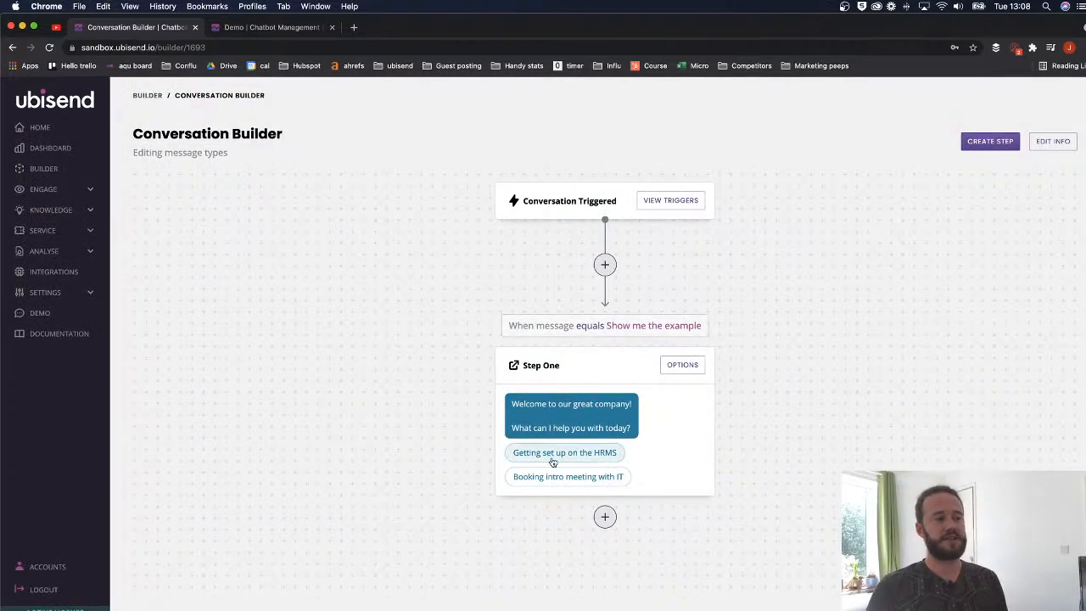
- Add a step after Step One titled HRMS, triggered when Message Equals 'hrms'
{"action": "left_click", "coordinate": [604, 515]}
{"action": "left_click", "coordinate": [333, 183]}
{"action": "type", "text": "Name"}
{"action": "key", "text": "BackSpace"}
{"action": "key", "text": "BackSpace"}
{"action": "key", "text": "BackSpace"}
{"action": "key", "text": "BackSpace"}
{"action": "type", "text": "HRMS"}
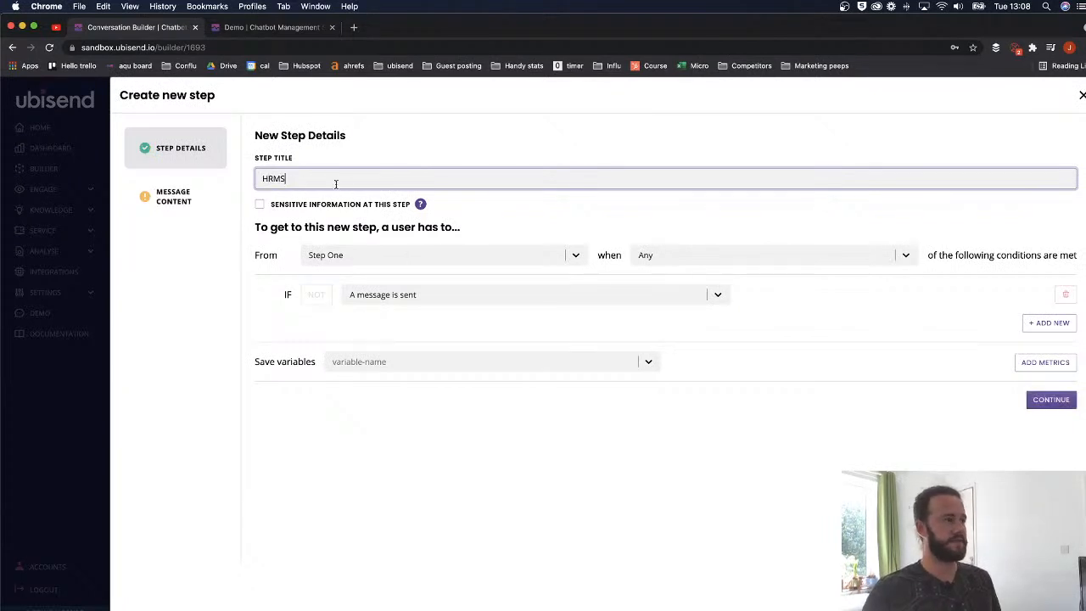
{"action": "left_click", "coordinate": [395, 298]}
{"action": "left_click", "coordinate": [384, 338]}
{"action": "left_click", "coordinate": [554, 297]}
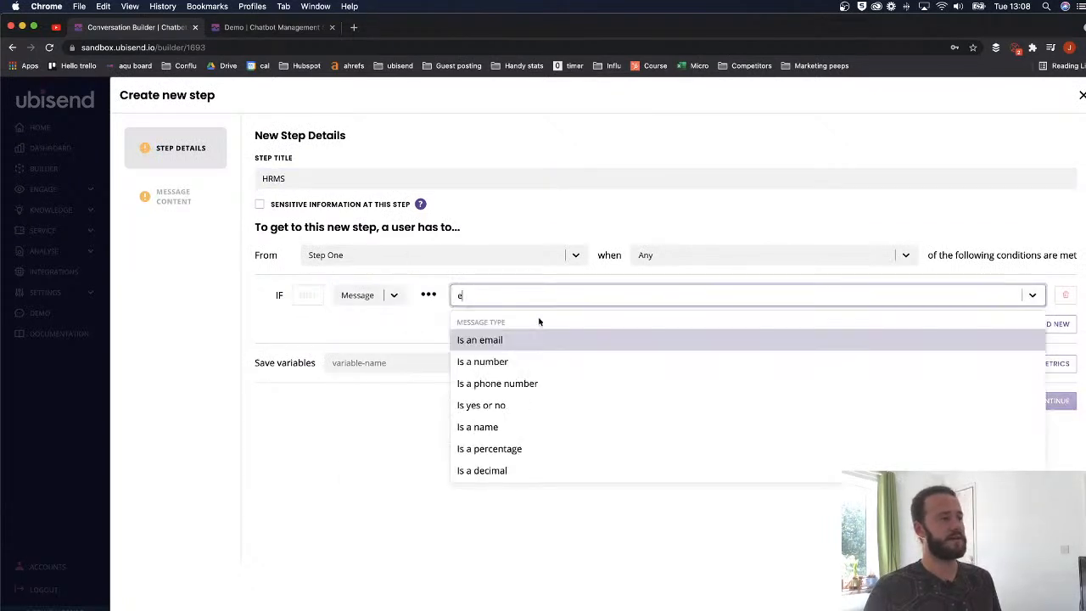
{"action": "left_click", "coordinate": [502, 339]}
{"action": "left_click", "coordinate": [815, 294]}
{"action": "type", "text": "hrms"}
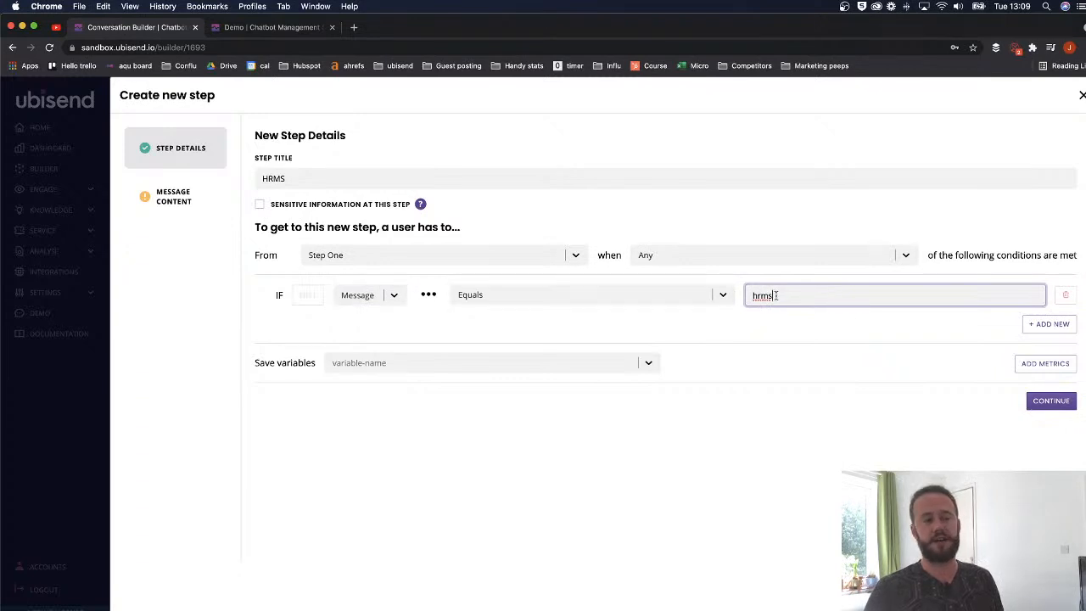
- Give the HRMS step the reply 'Lets get you set up on our HRMS then.' and create it
{"action": "left_click", "coordinate": [1057, 400]}
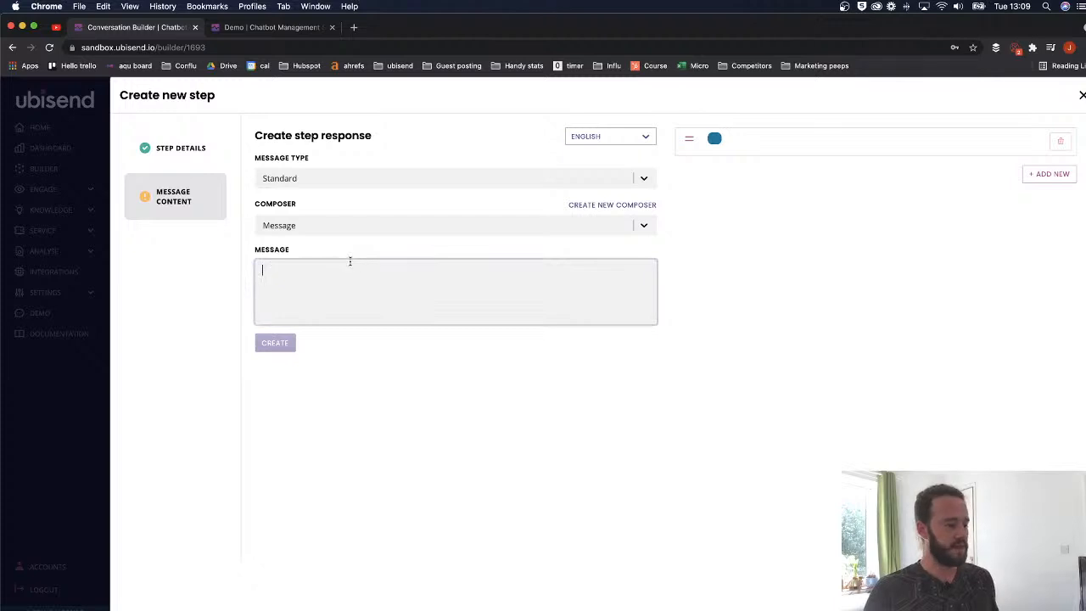
{"action": "type", "text": "W"}
{"action": "key", "text": "BackSpace"}
{"action": "type", "text": "W"}
{"action": "key", "text": "BackSpace"}
{"action": "type", "text": "Lets get yo"}
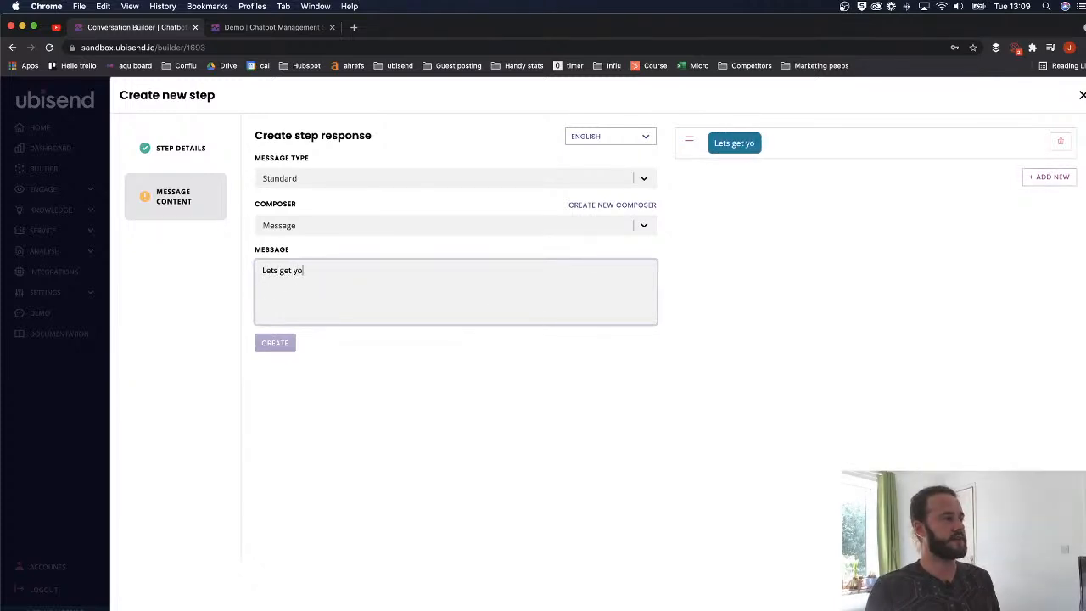
{"action": "type", "text": "u set up on our HRMS "}
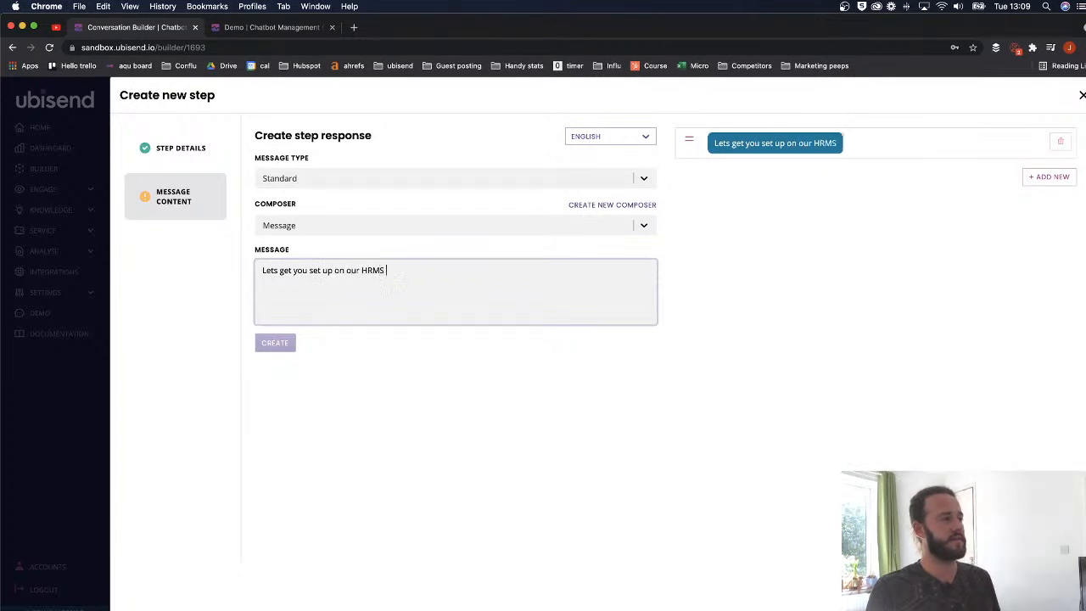
{"action": "type", "text": "then."}
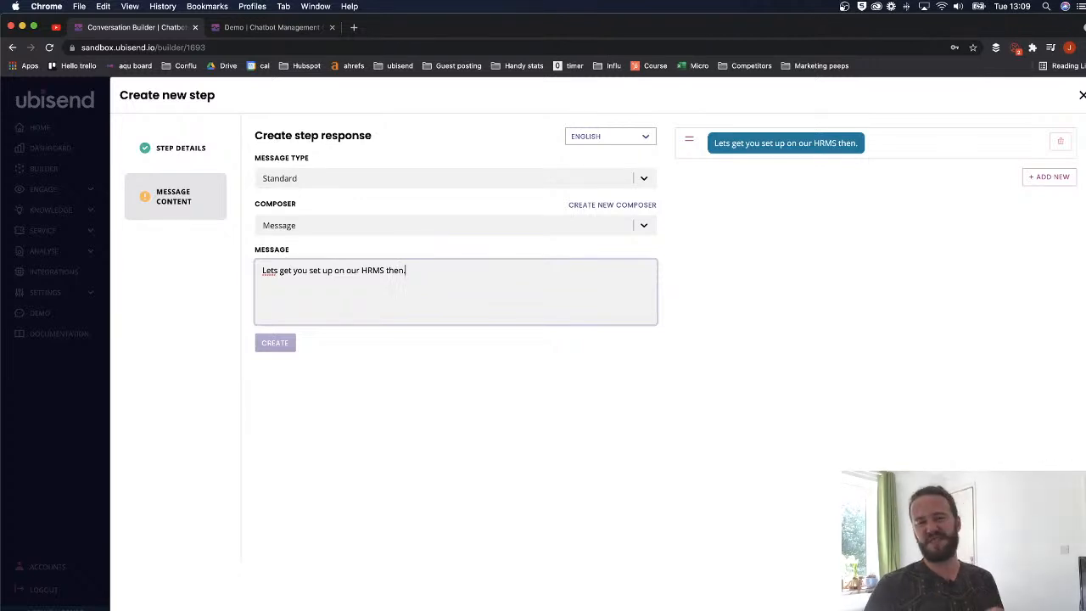
{"action": "left_click", "coordinate": [598, 137]}
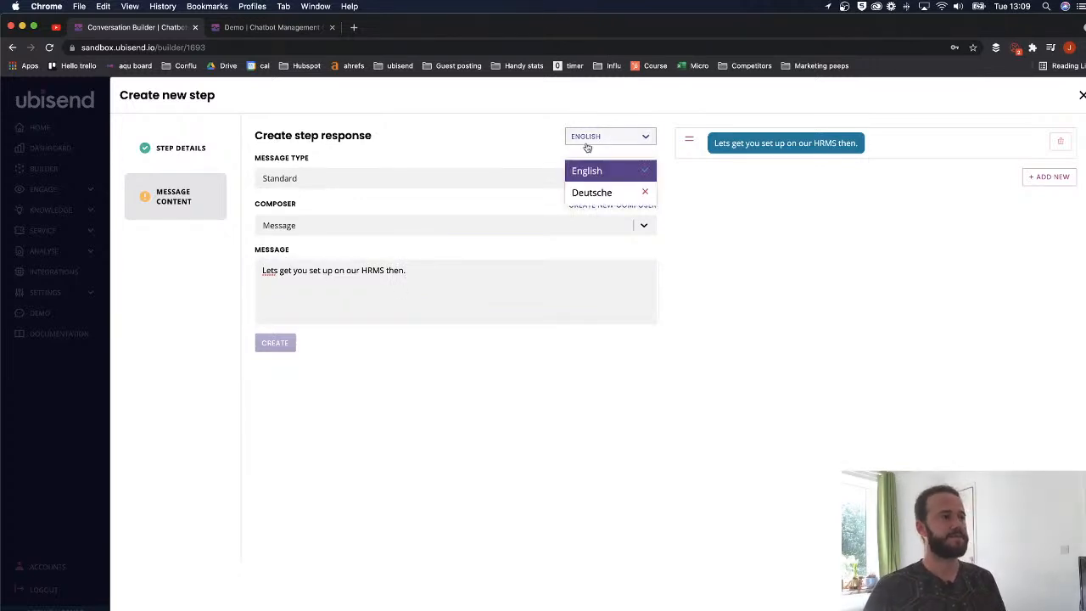
{"action": "left_click", "coordinate": [589, 194]}
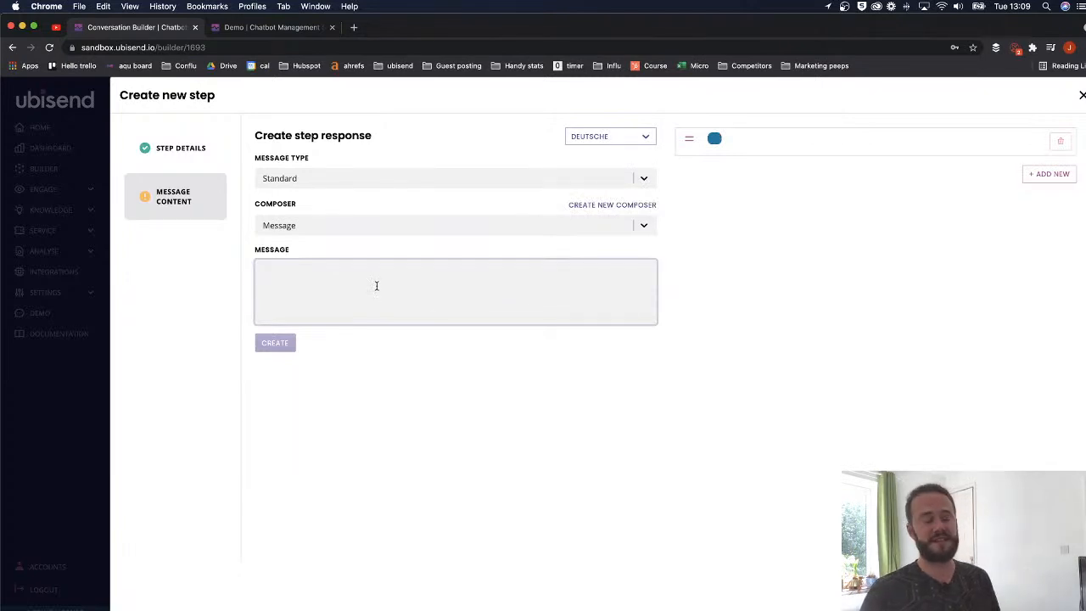
{"action": "type", "text": "ertjrtkjtyjk"}
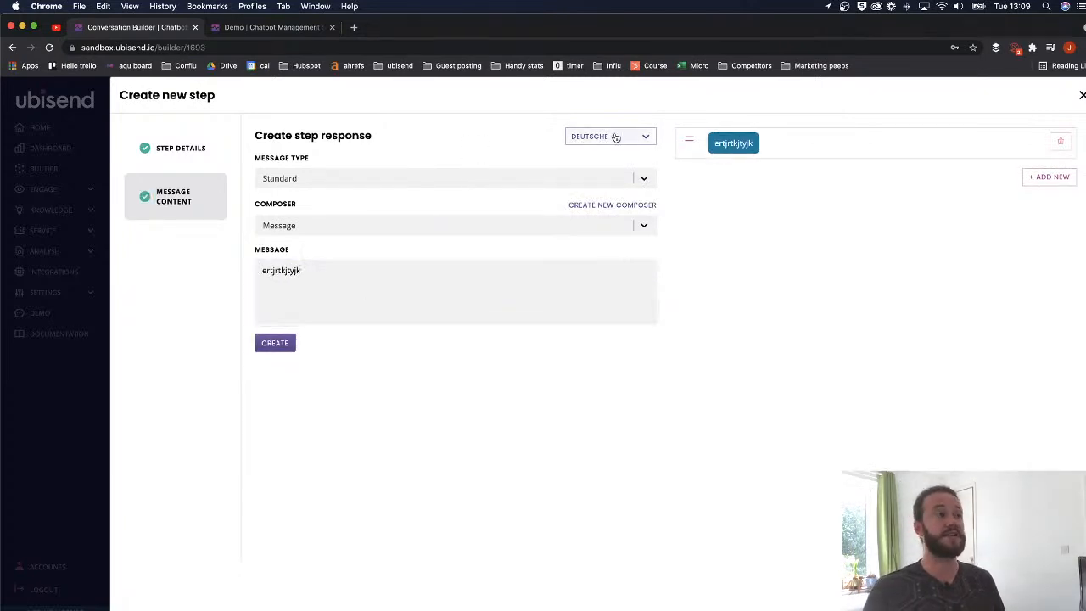
{"action": "left_click", "coordinate": [275, 342]}
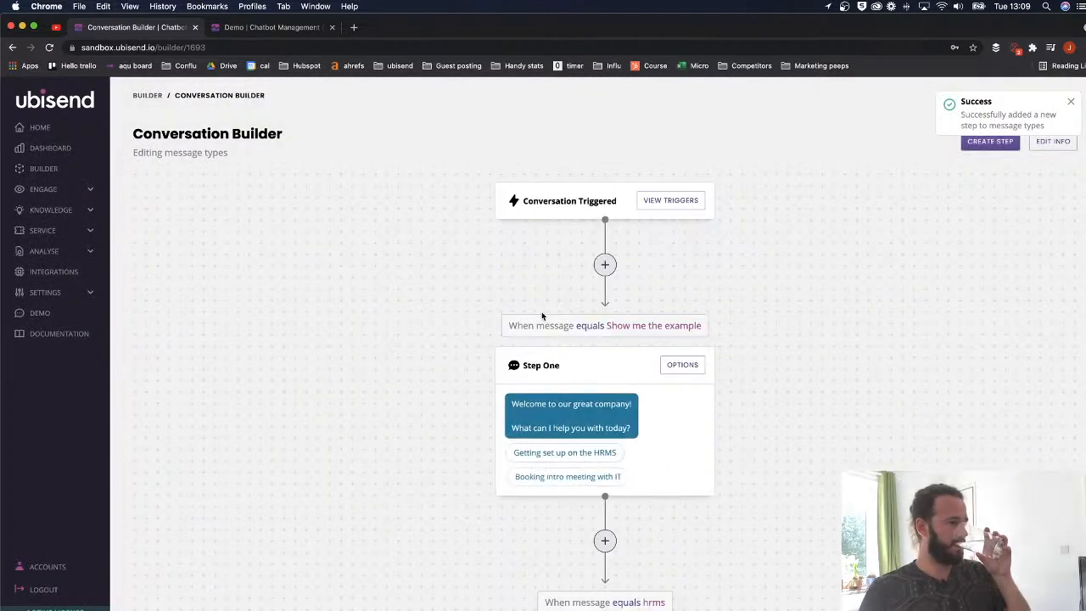
- Add another step from Step One titled 'IT message', triggered when Message Equals 'it'
{"action": "scroll", "coordinate": [542, 314], "scroll_direction": "down", "scroll_amount": 3}
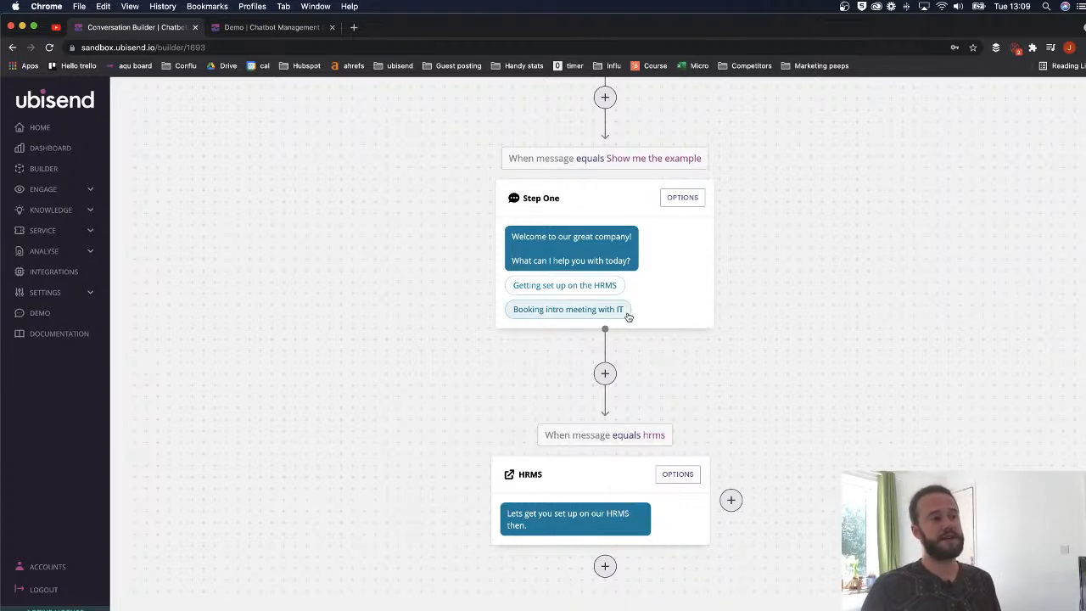
{"action": "left_click", "coordinate": [730, 499]}
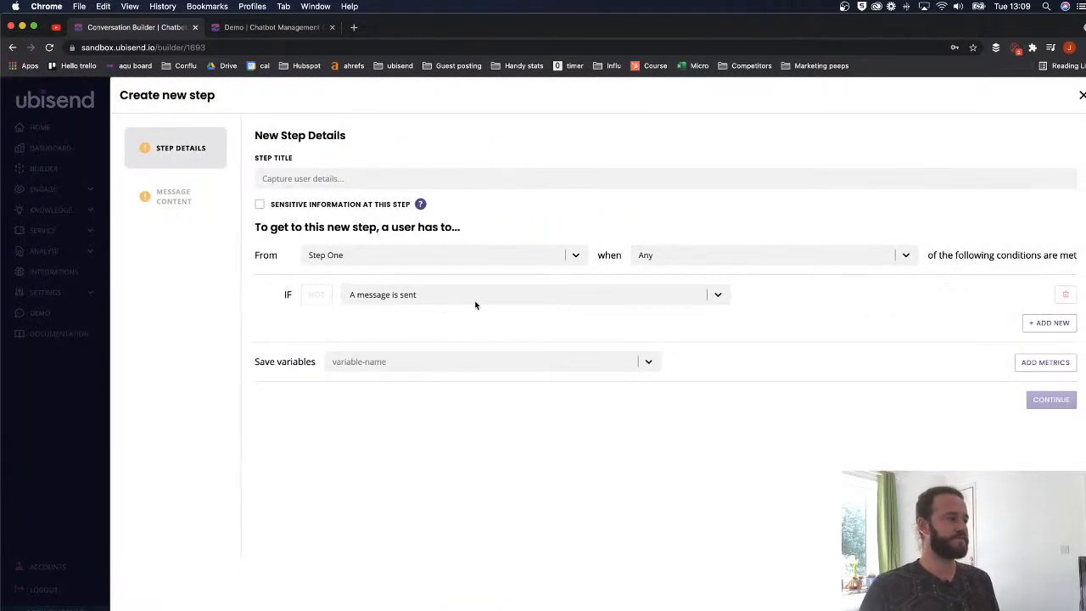
{"action": "left_click", "coordinate": [347, 179]}
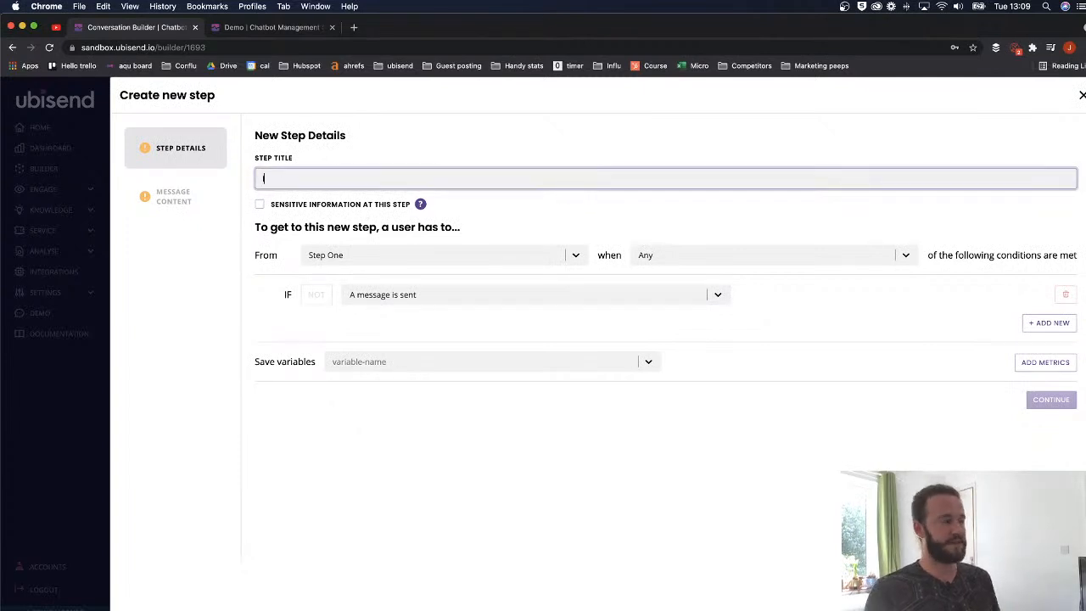
{"action": "left_click", "coordinate": [442, 297]}
{"action": "left_click", "coordinate": [381, 340]}
{"action": "type", "text": "eq"}
{"action": "left_click", "coordinate": [504, 339]}
{"action": "left_click", "coordinate": [753, 295]}
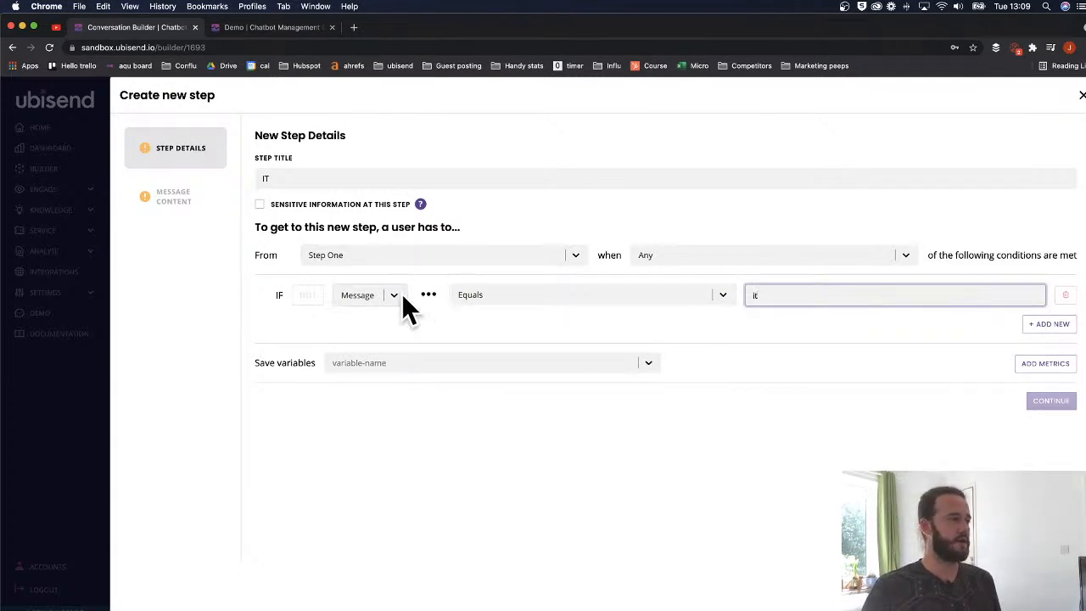
{"action": "left_click", "coordinate": [284, 174]}
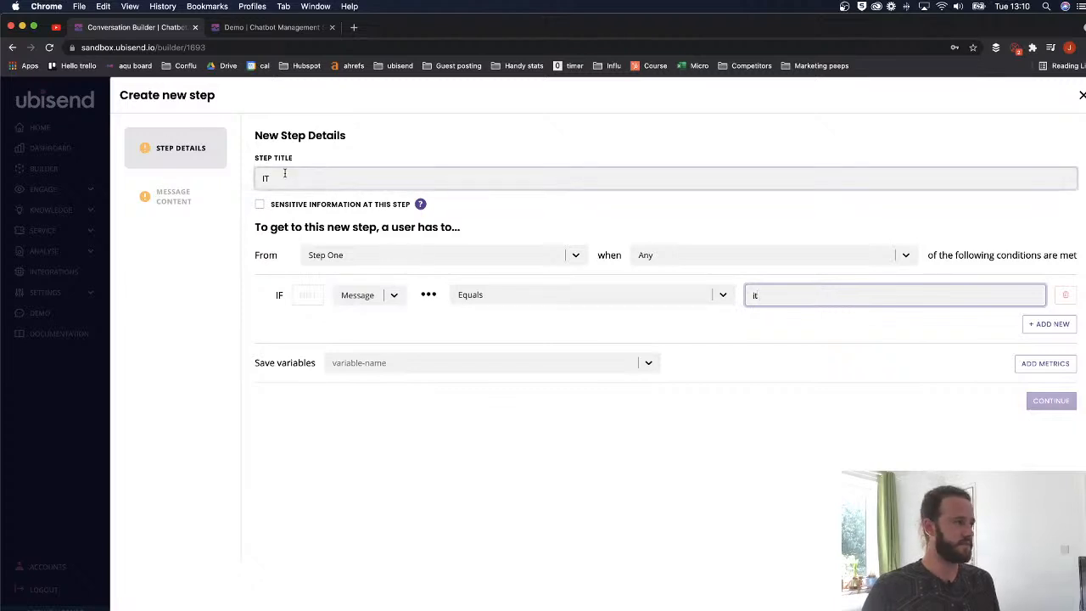
{"action": "type", "text": "message"}
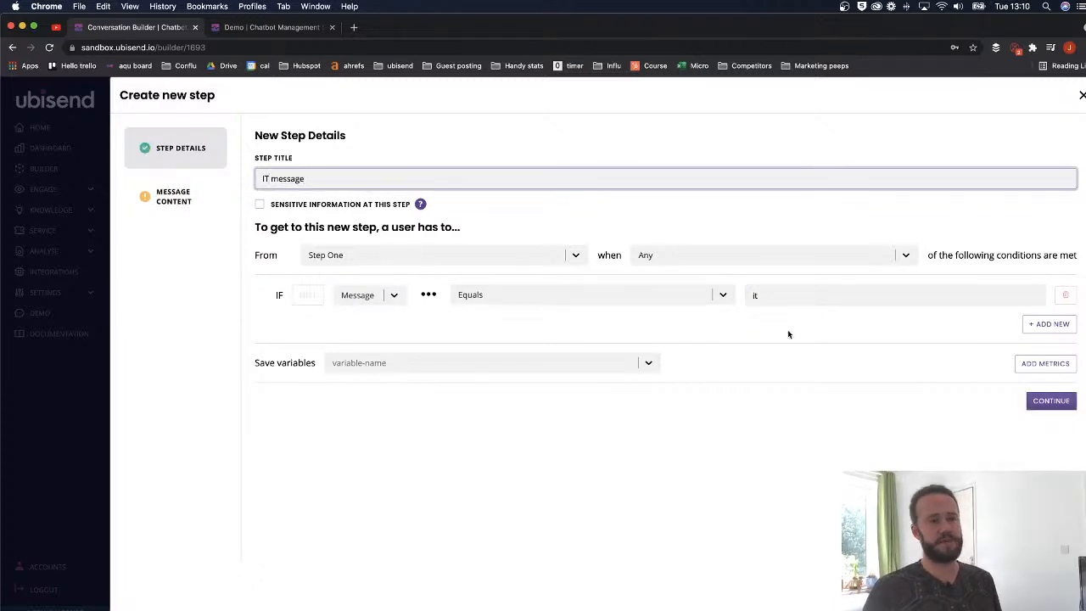
{"action": "left_click", "coordinate": [1063, 402]}
- Write the English reply 'I can book your meeting with IT.', add a German placeholder, and create the step
{"action": "left_click", "coordinate": [390, 280]}
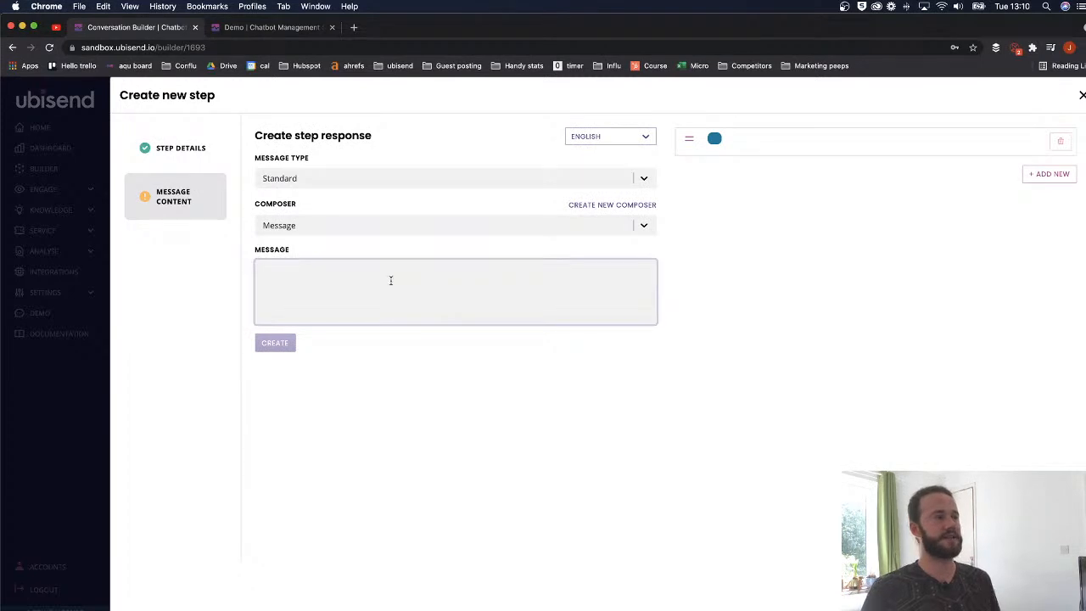
{"action": "type", "text": "I"}
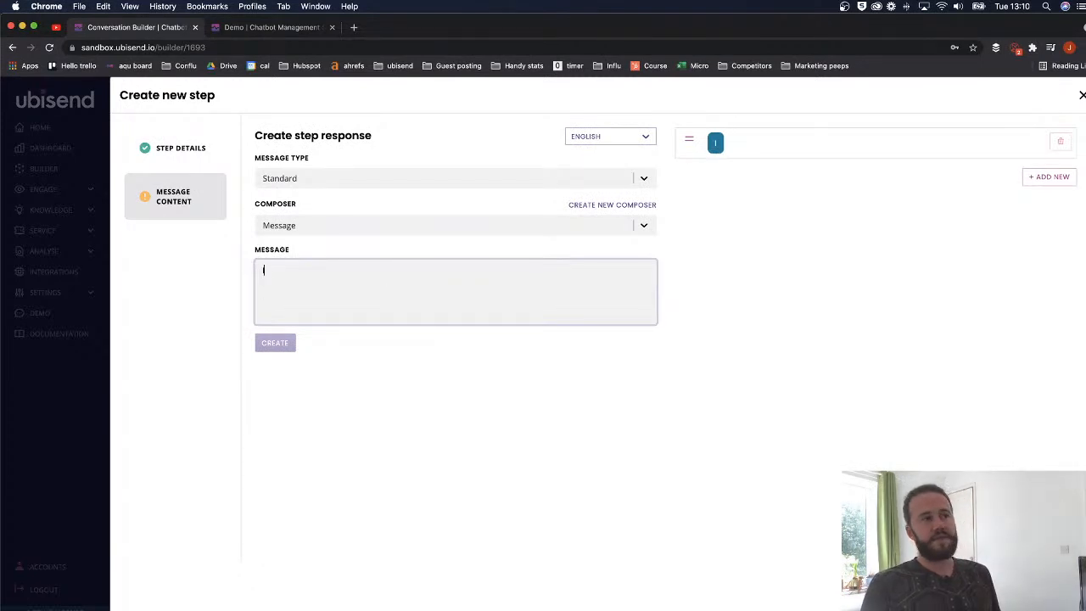
{"action": "type", "text": " can book"}
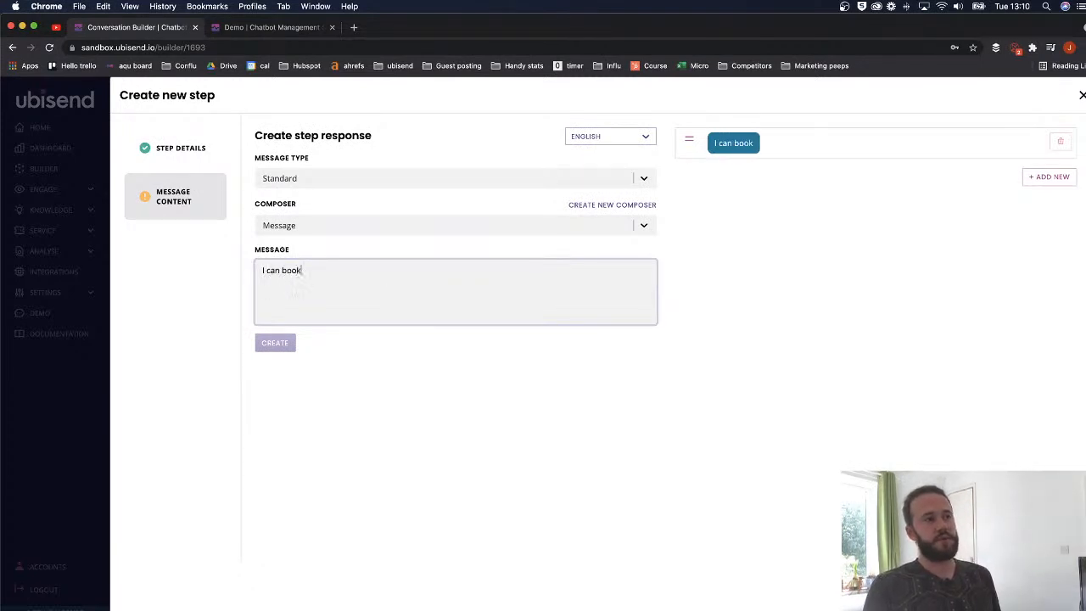
{"action": "type", "text": " your meeting with IT."}
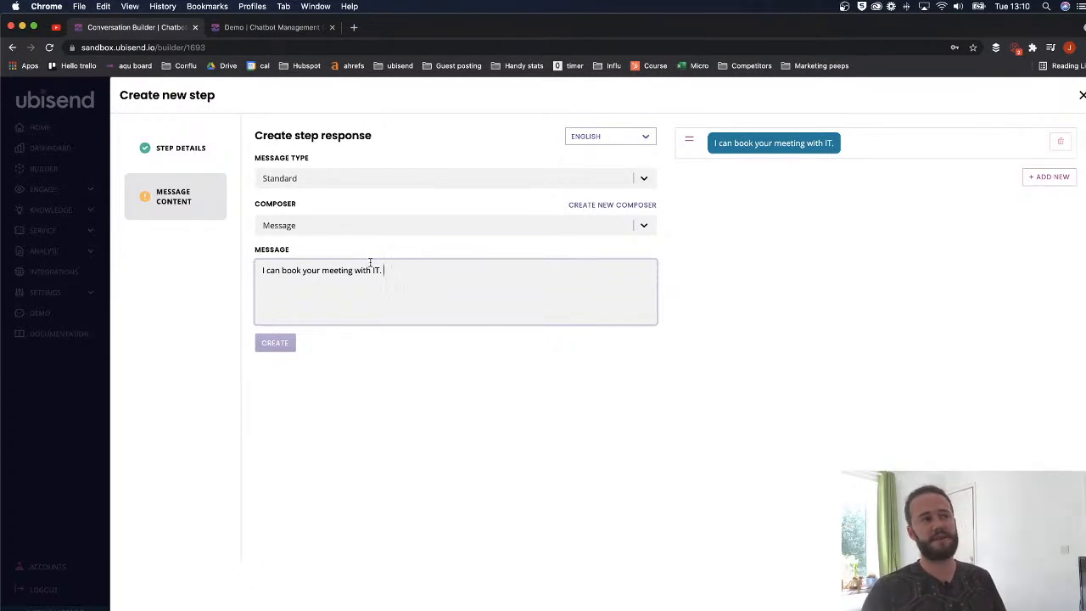
{"action": "left_click", "coordinate": [534, 102]}
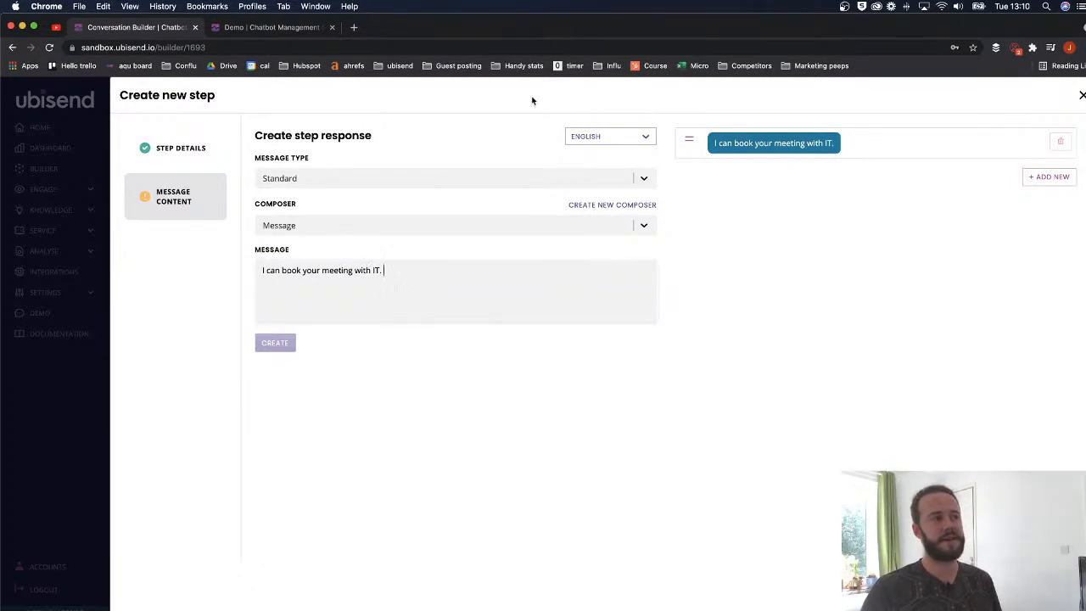
{"action": "left_click", "coordinate": [591, 145]}
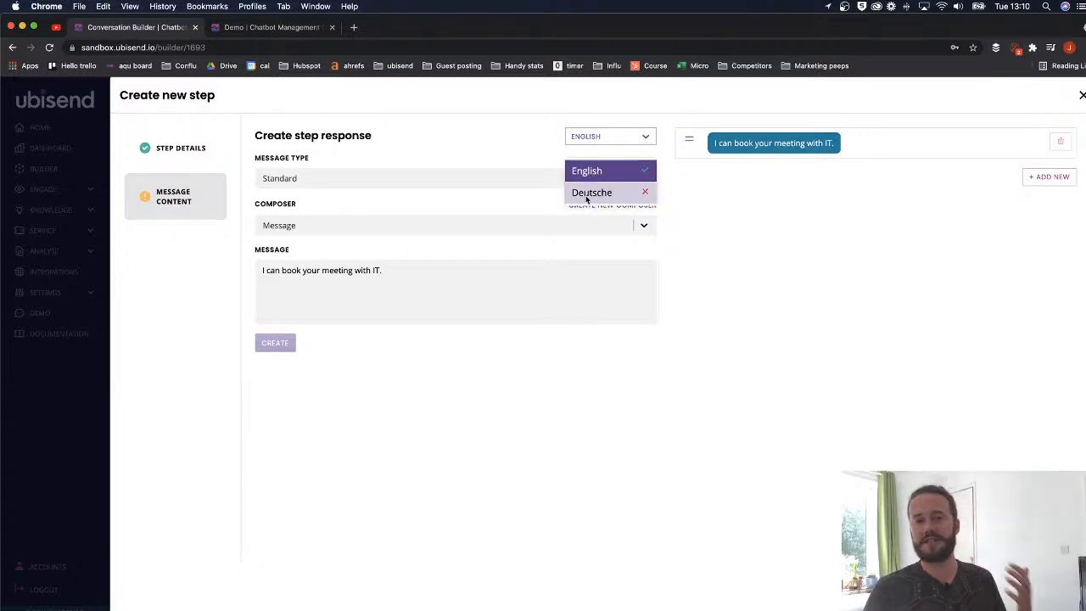
{"action": "left_click", "coordinate": [585, 196]}
{"action": "left_click", "coordinate": [462, 272]}
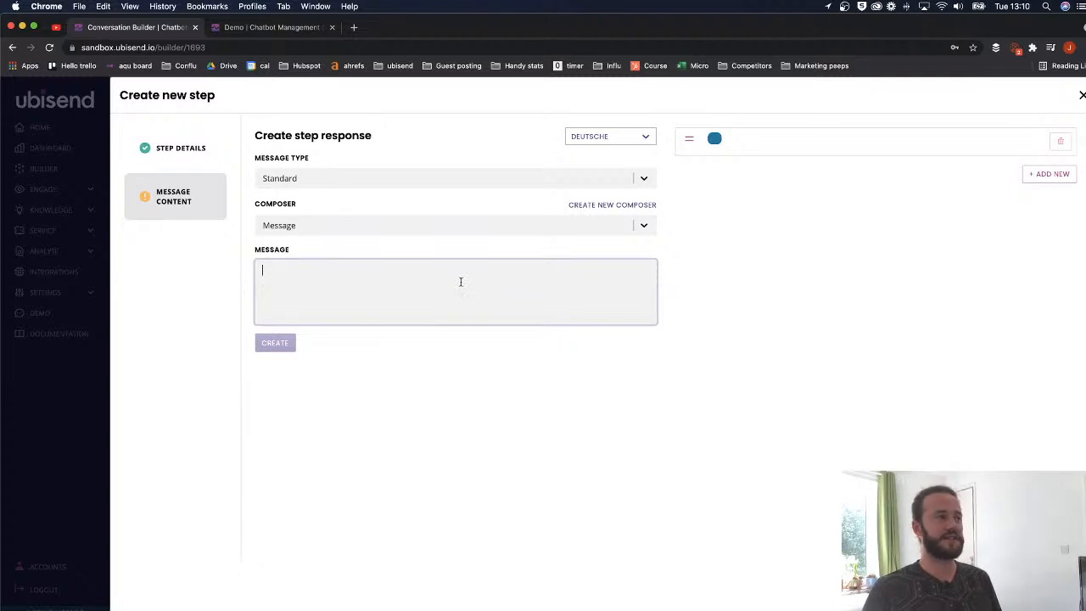
{"action": "type", "text": "wettrure"}
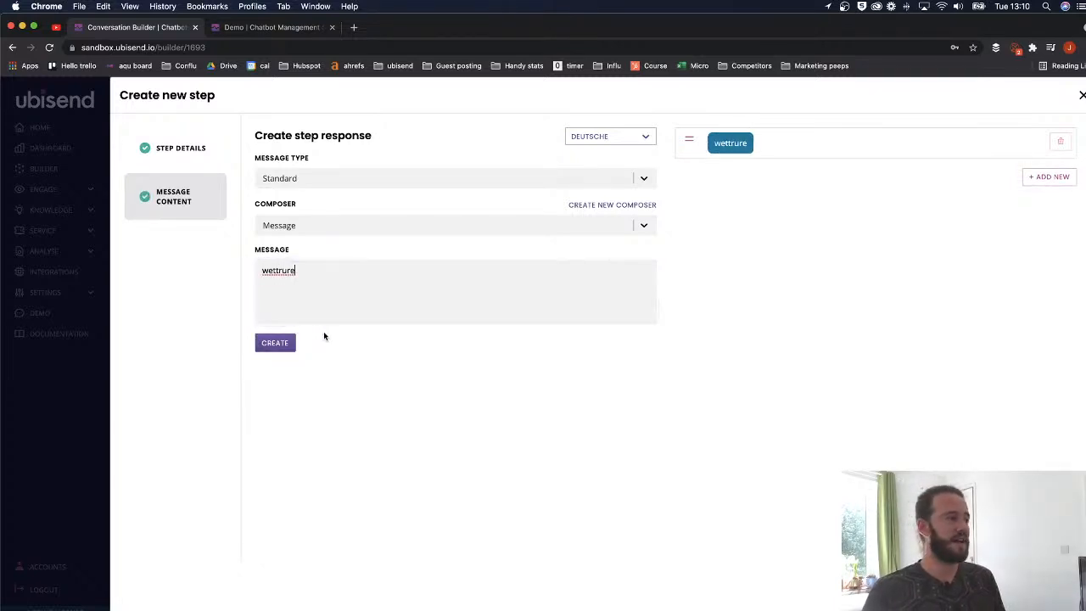
{"action": "left_click", "coordinate": [617, 138]}
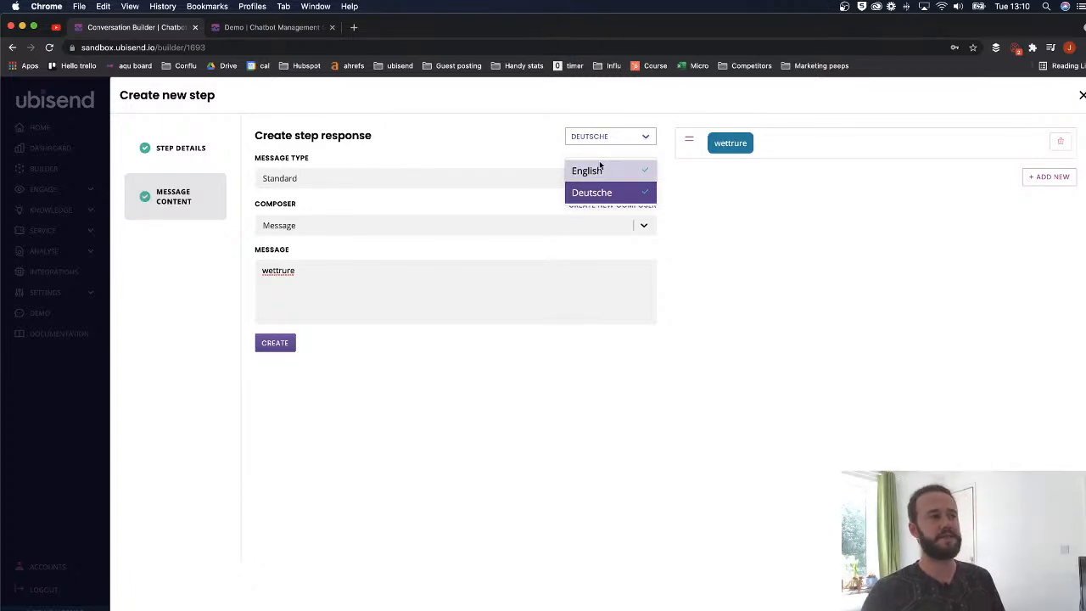
{"action": "left_click", "coordinate": [379, 264]}
{"action": "left_click", "coordinate": [625, 136]}
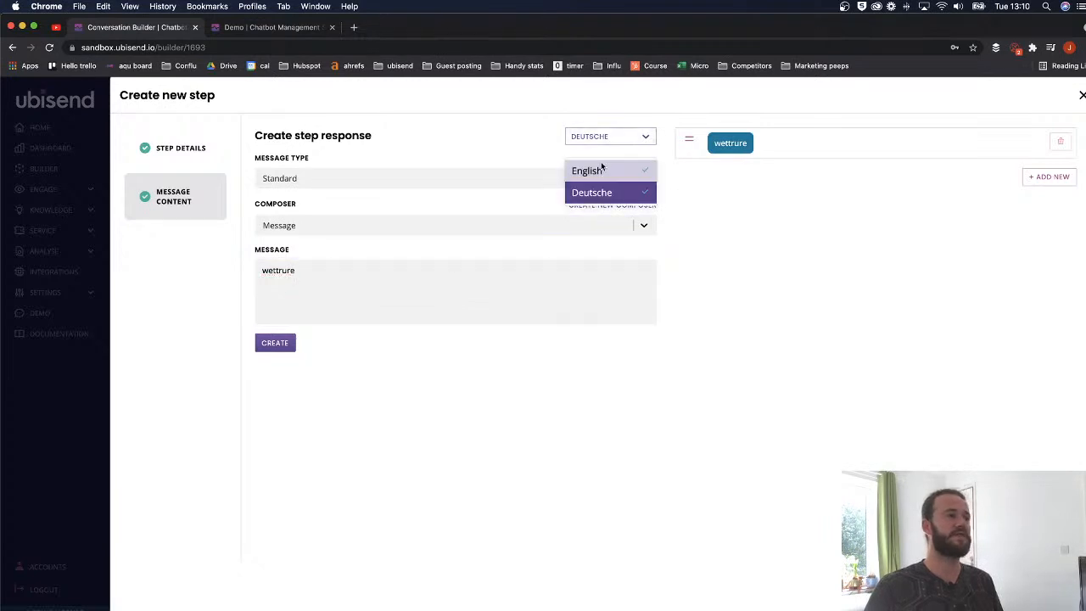
{"action": "left_click", "coordinate": [594, 170]}
{"action": "left_click", "coordinate": [286, 343]}
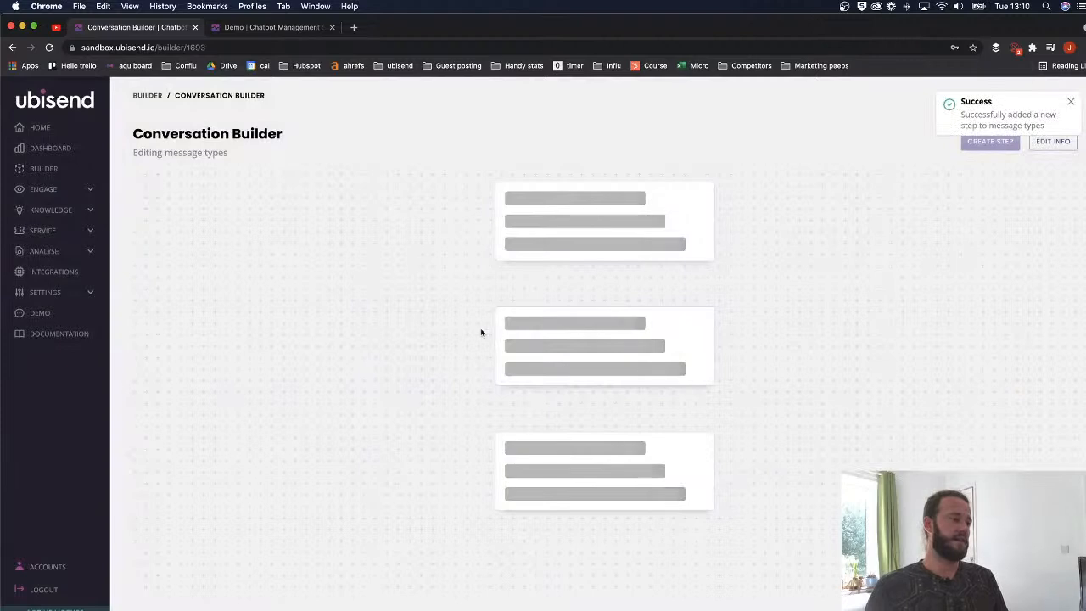
- Scroll the builder canvas to review Step One branching into the HRMS and IT message steps
{"action": "scroll", "coordinate": [499, 337], "scroll_direction": "down", "scroll_amount": 4}
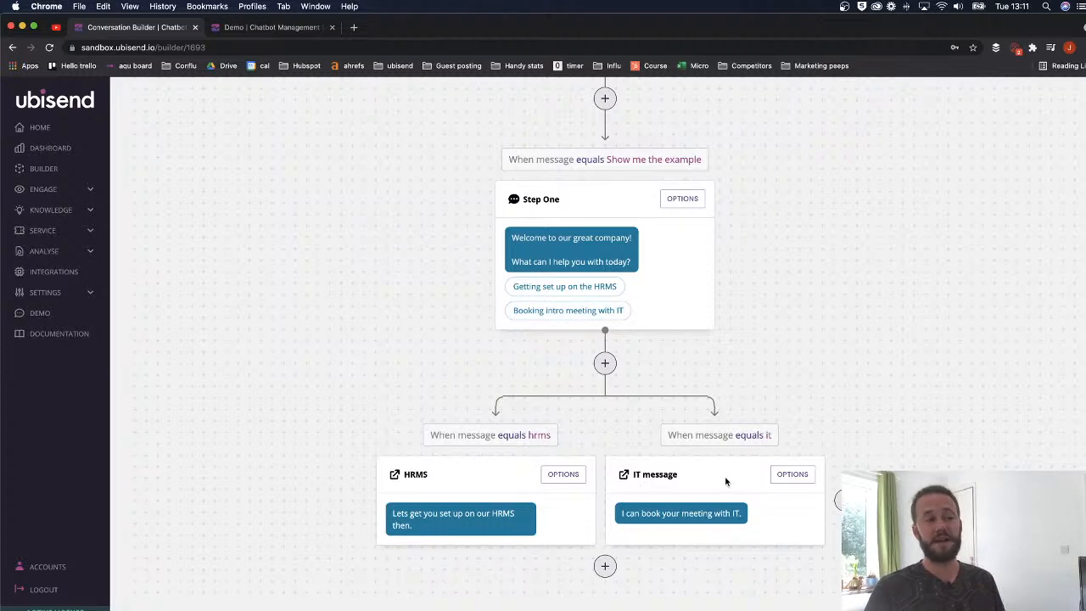
{"action": "scroll", "coordinate": [672, 396], "scroll_direction": "up", "scroll_amount": 2}
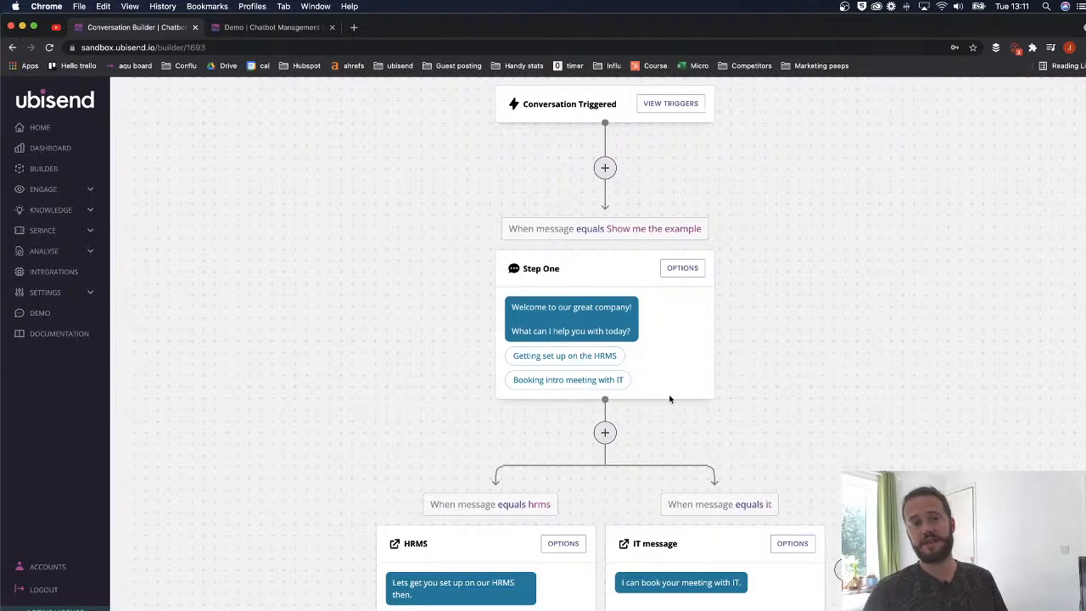
{"action": "scroll", "coordinate": [684, 392], "scroll_direction": "down", "scroll_amount": 2}
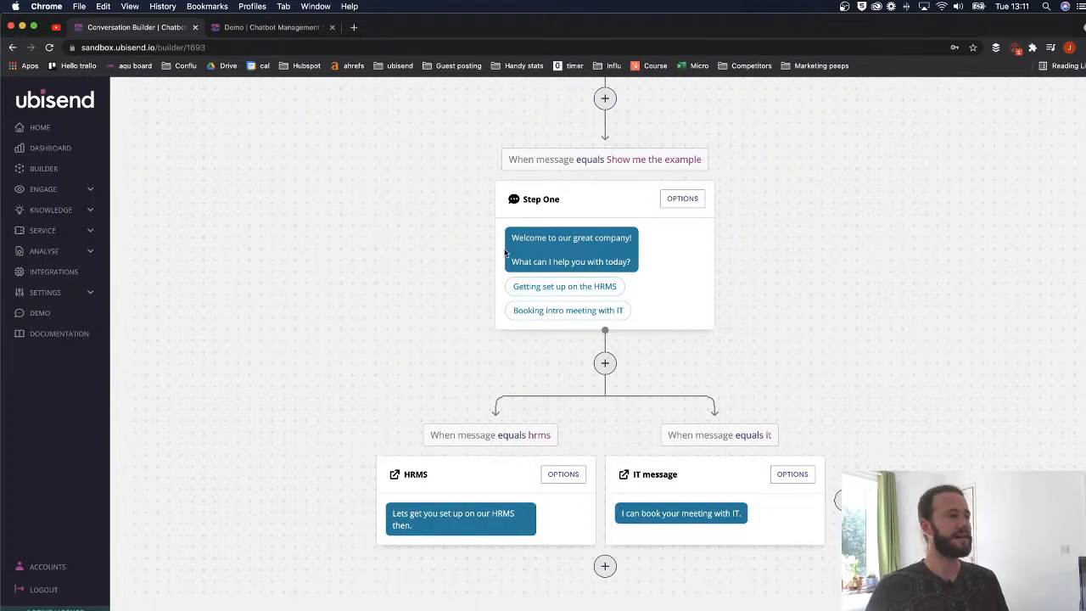
{"action": "scroll", "coordinate": [502, 254], "scroll_direction": "up", "scroll_amount": 3}
- Send 'Show me the example' in the demo chat widget
{"action": "left_click", "coordinate": [31, 318]}
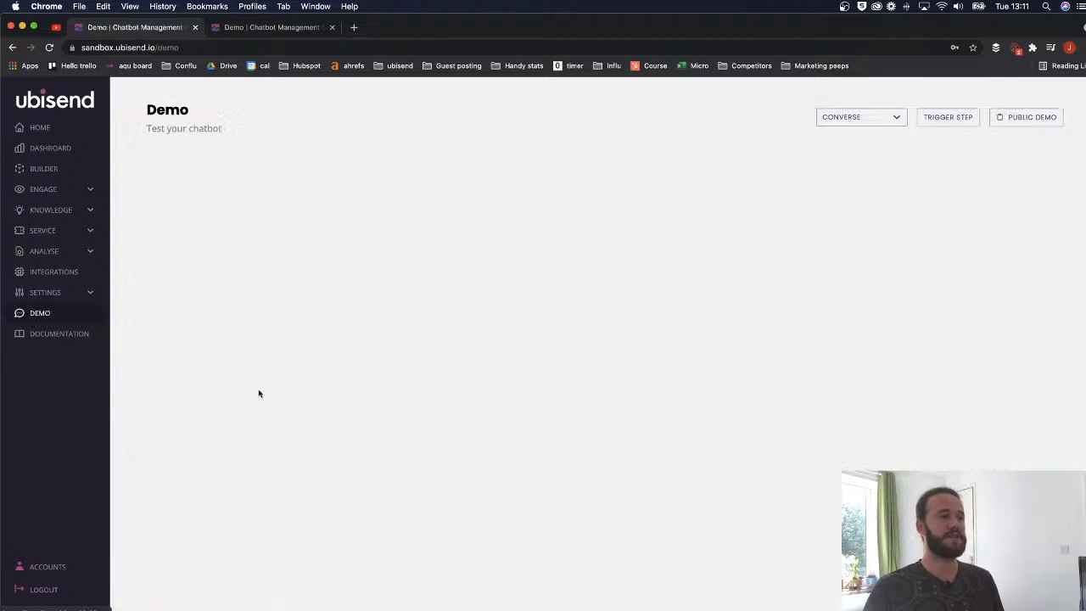
{"action": "left_click", "coordinate": [560, 477]}
{"action": "type", "text": "Show me the example"}
{"action": "key", "text": "Return"}
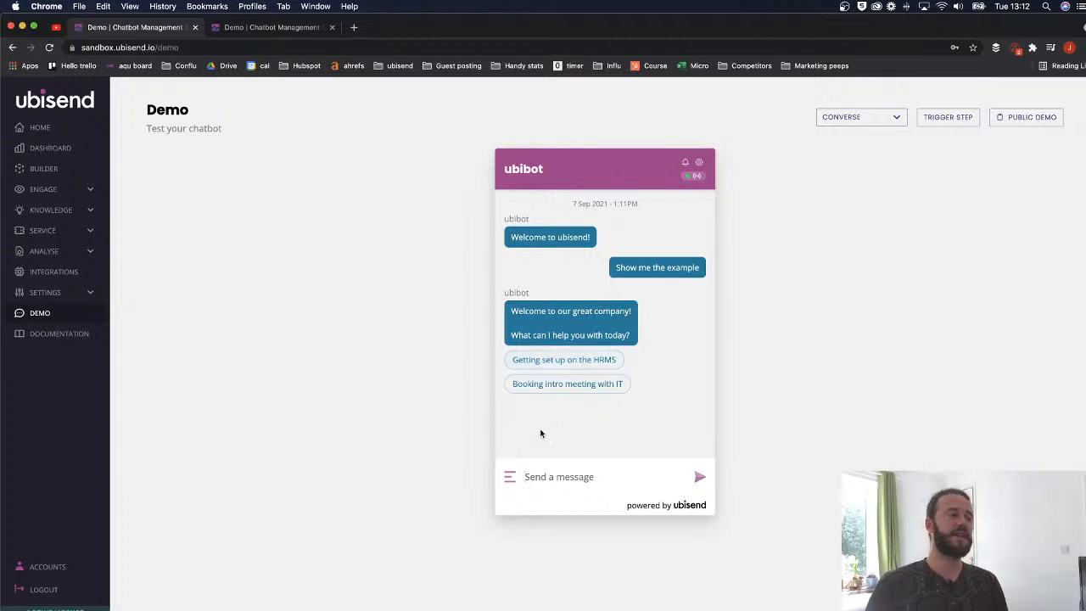
- Choose the 'Getting set up on the HRMS' quick reply, then go back to the conversations list
{"action": "left_click", "coordinate": [555, 467]}
{"action": "type", "text": "fnj"}
{"action": "key", "text": "BackSpace"}
{"action": "key", "text": "BackSpace"}
{"action": "key", "text": "BackSpace"}
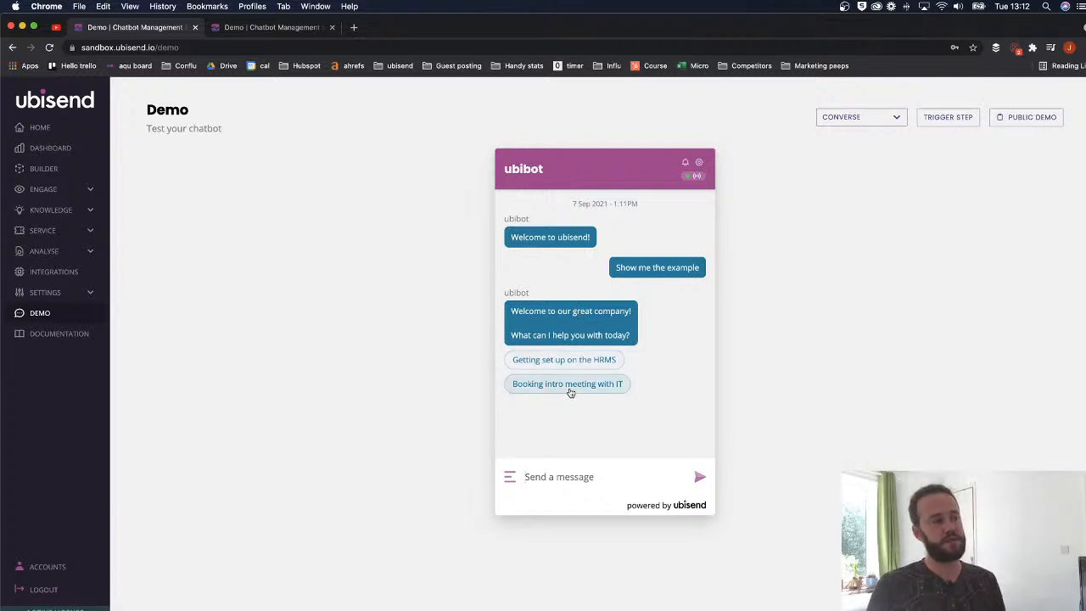
{"action": "left_click", "coordinate": [584, 361]}
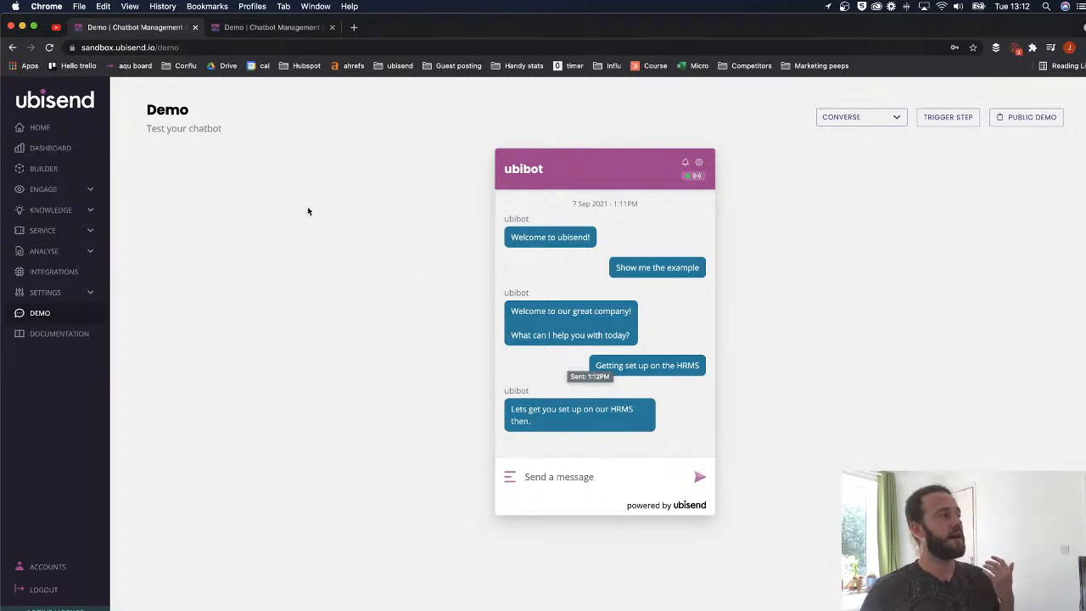
{"action": "left_click", "coordinate": [56, 171]}
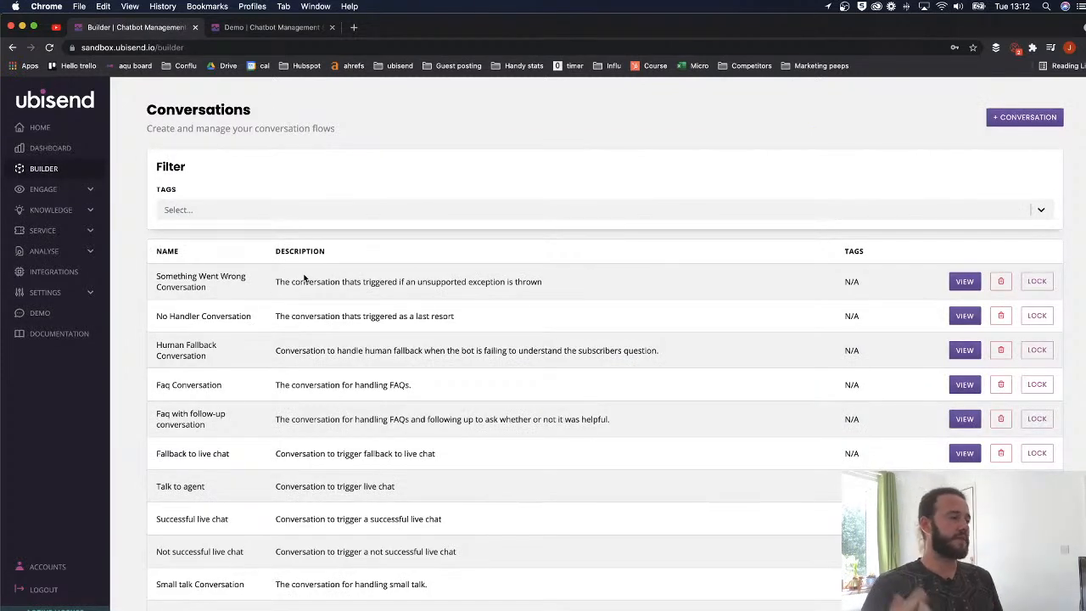
- On page 2, open the 'message types' flow and set Step One's message type to Action
{"action": "scroll", "coordinate": [303, 277], "scroll_direction": "down", "scroll_amount": 5}
{"action": "left_click", "coordinate": [204, 580]}
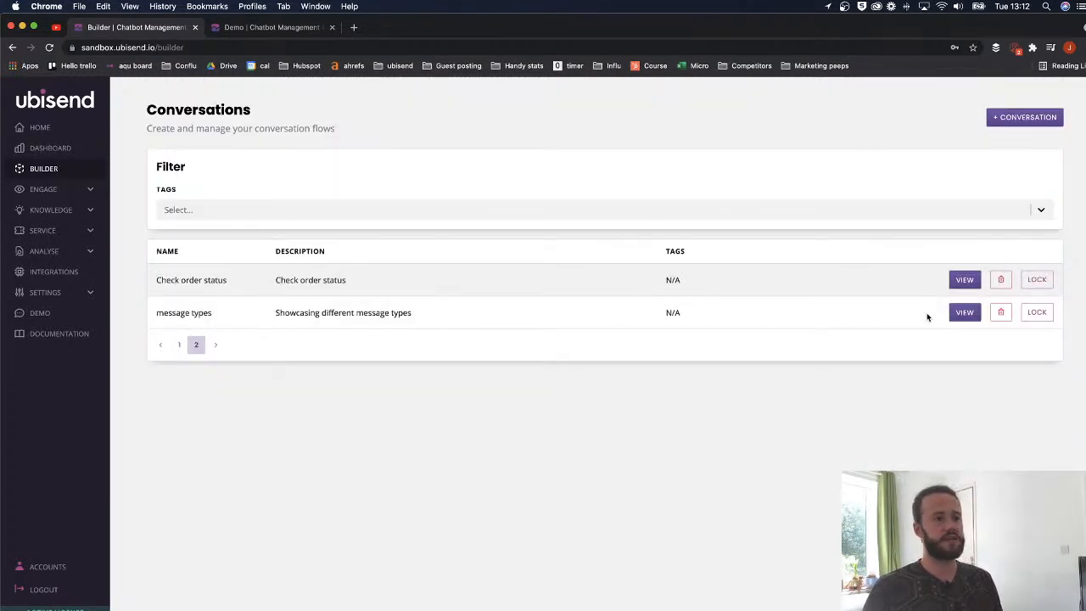
{"action": "left_click", "coordinate": [965, 312]}
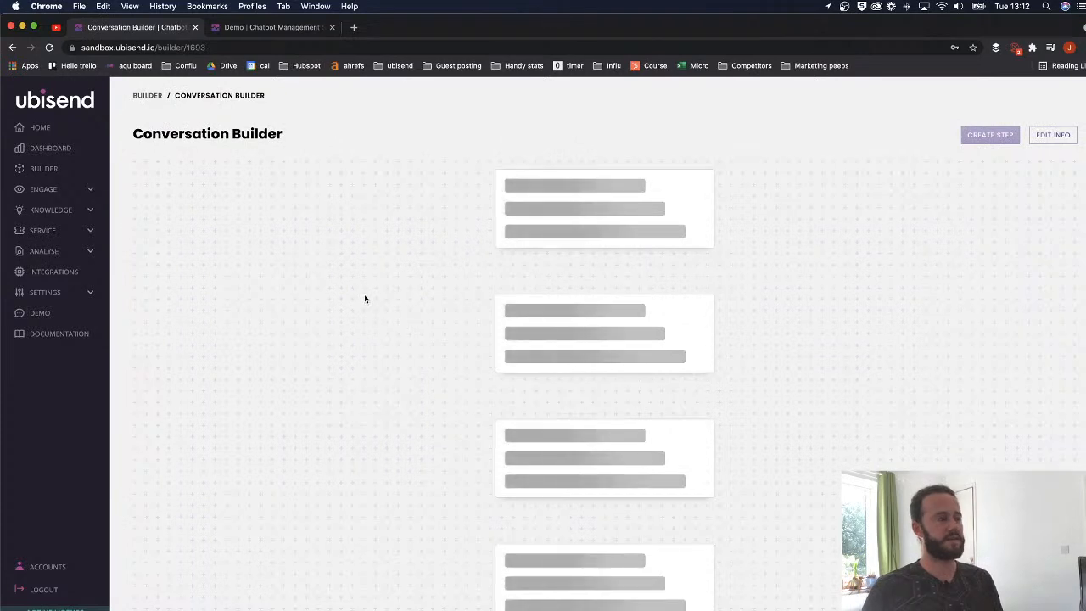
{"action": "scroll", "coordinate": [428, 340], "scroll_direction": "down", "scroll_amount": 3}
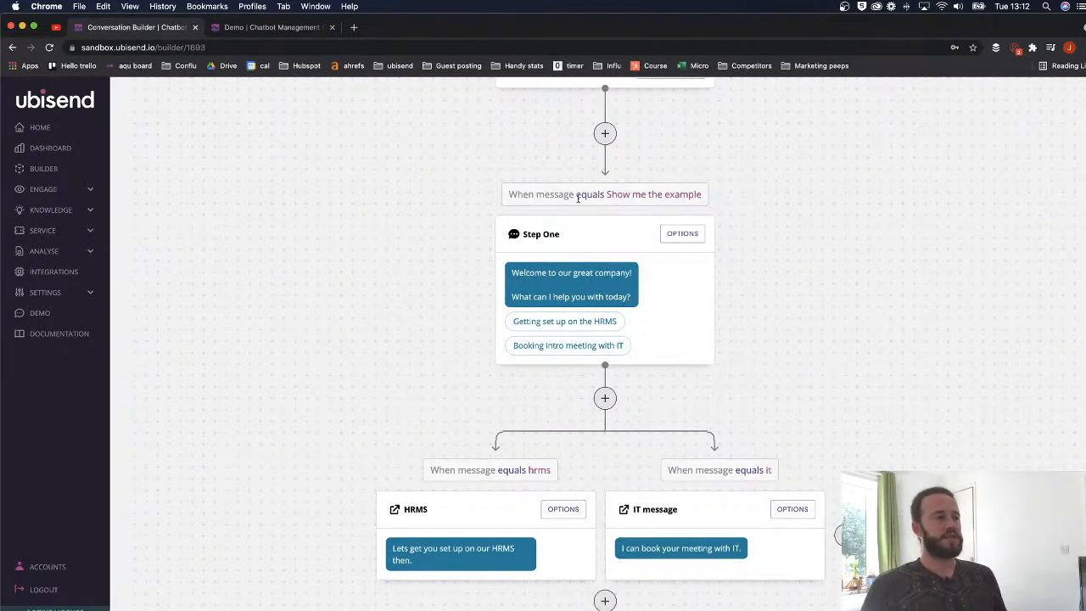
{"action": "left_click", "coordinate": [691, 241]}
{"action": "left_click", "coordinate": [190, 458]}
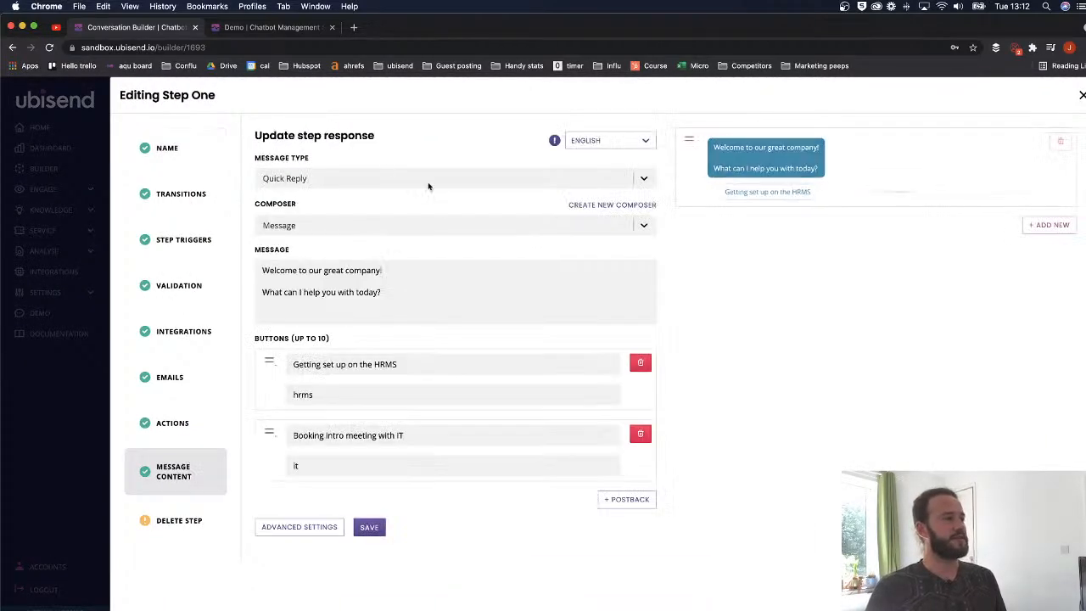
{"action": "left_click", "coordinate": [333, 179]}
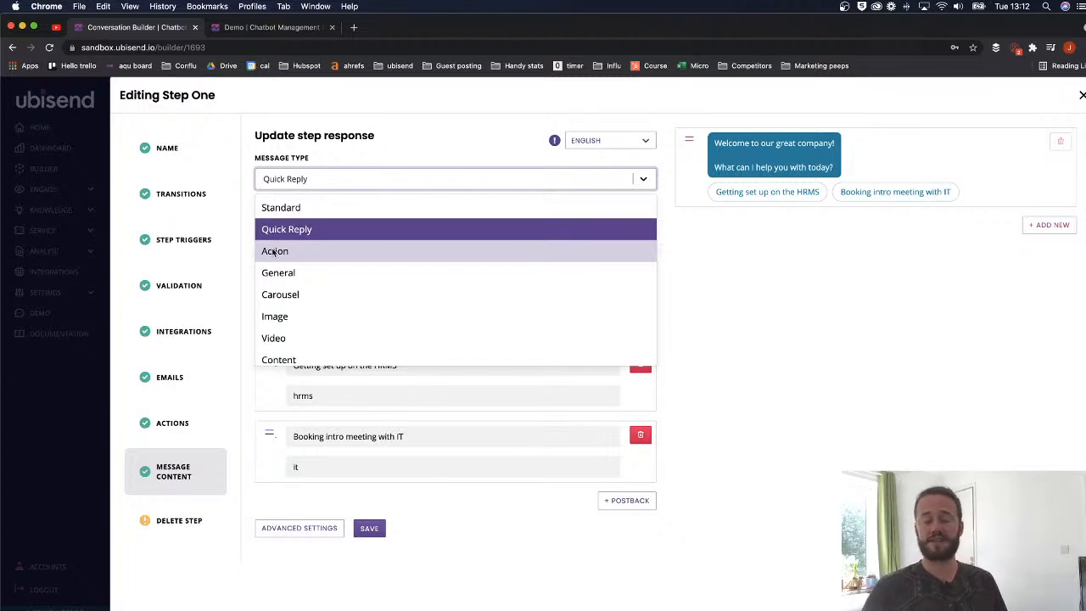
{"action": "left_click", "coordinate": [274, 251]}
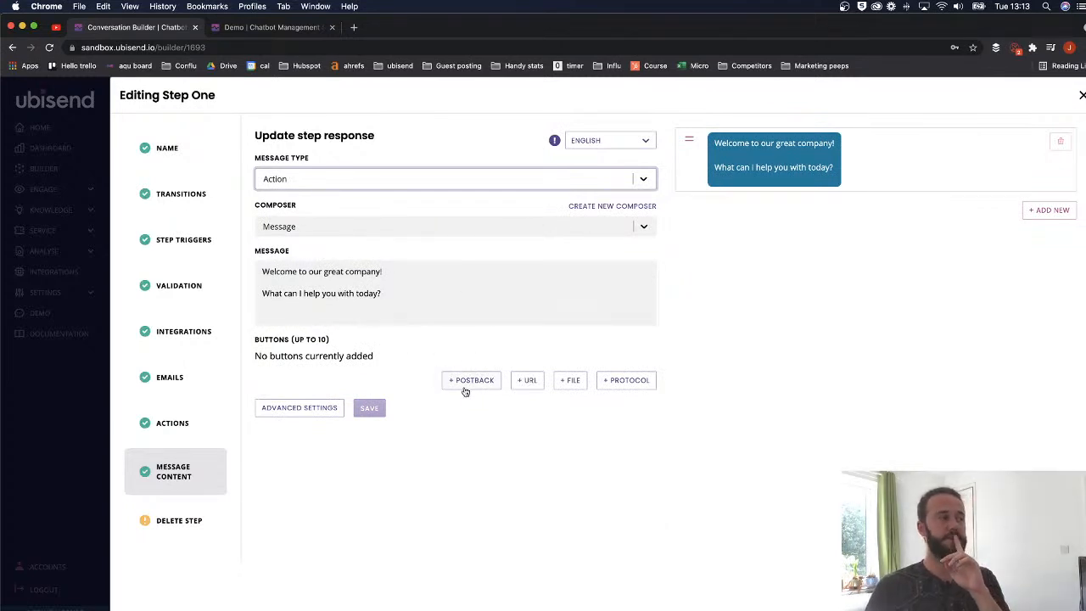
- Revert to Quick Reply and add a button titled 'Get set up with IT'
{"action": "left_click", "coordinate": [321, 178]}
{"action": "left_click", "coordinate": [302, 226]}
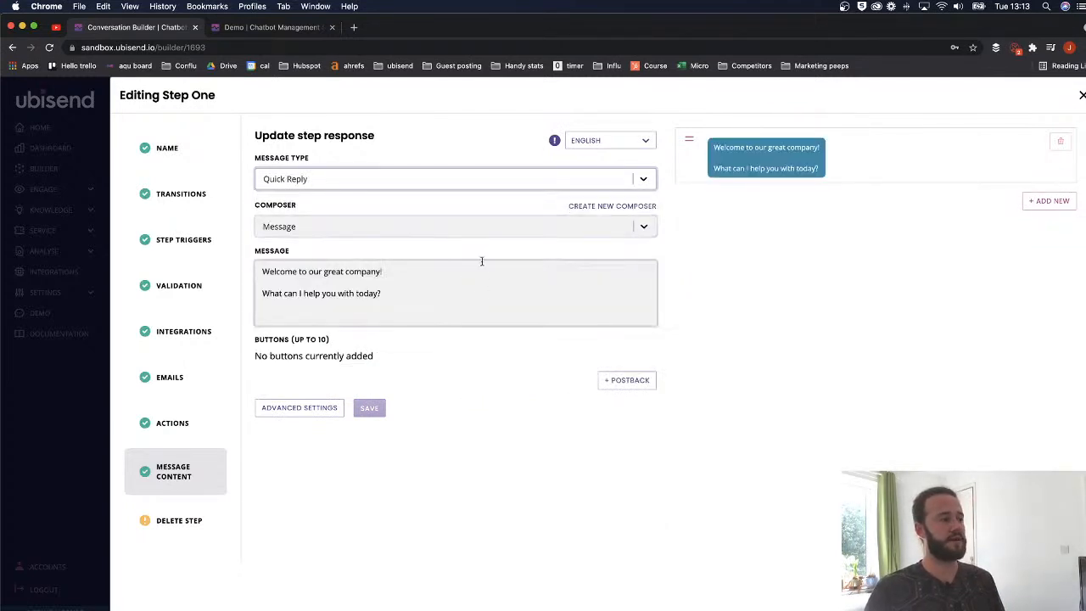
{"action": "left_click", "coordinate": [614, 382]}
{"action": "left_click", "coordinate": [468, 365]}
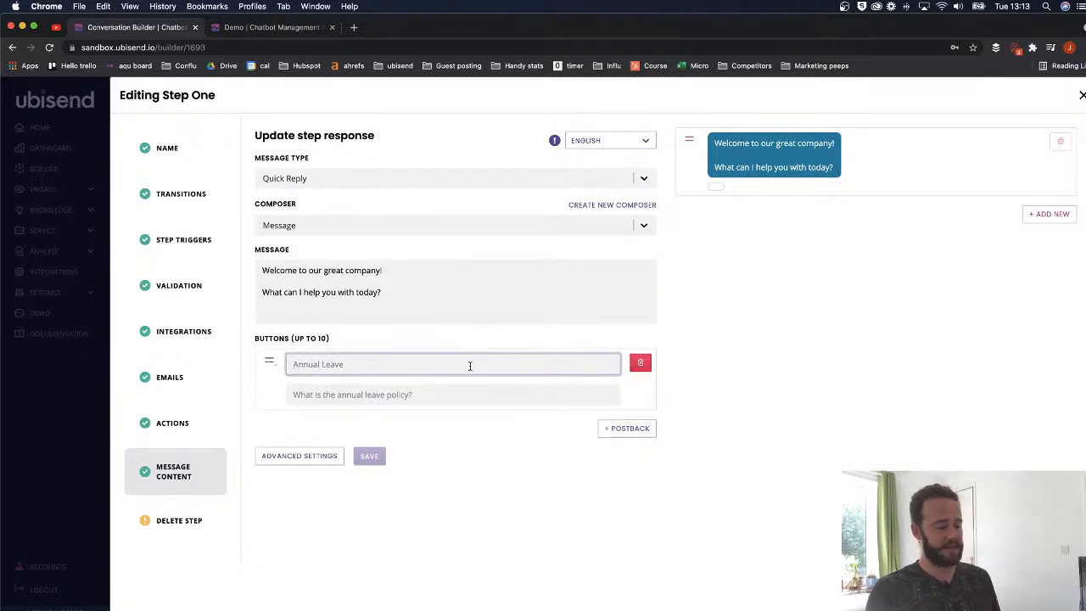
{"action": "type", "text": "W"}
{"action": "key", "text": "BackSpace"}
{"action": "type", "text": "Get so"}
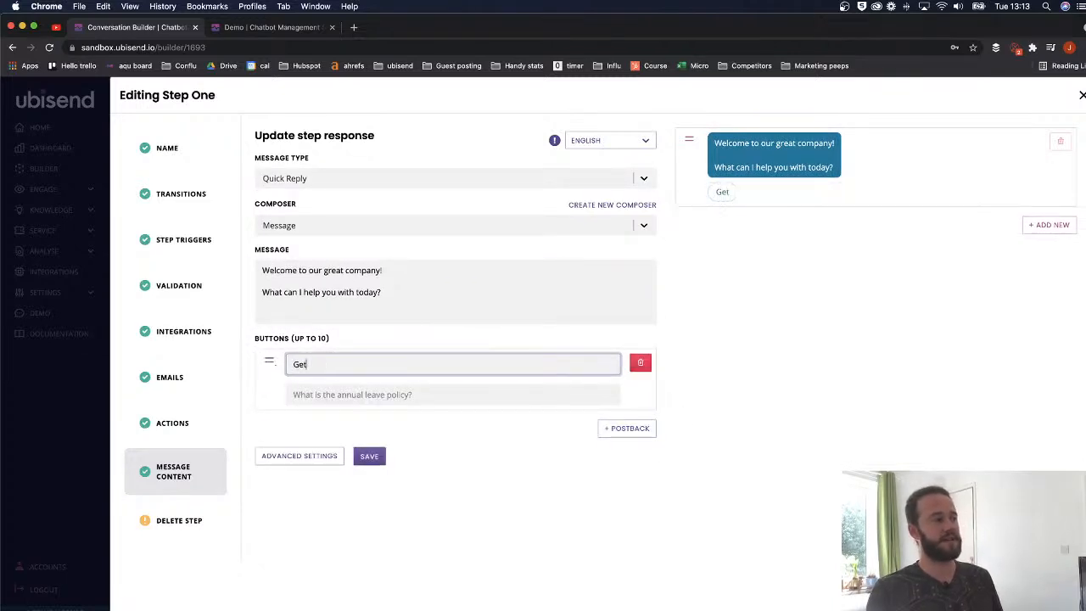
{"action": "key", "text": "BackSpace"}
{"action": "key", "text": "BackSpace"}
{"action": "type", "text": "set"}
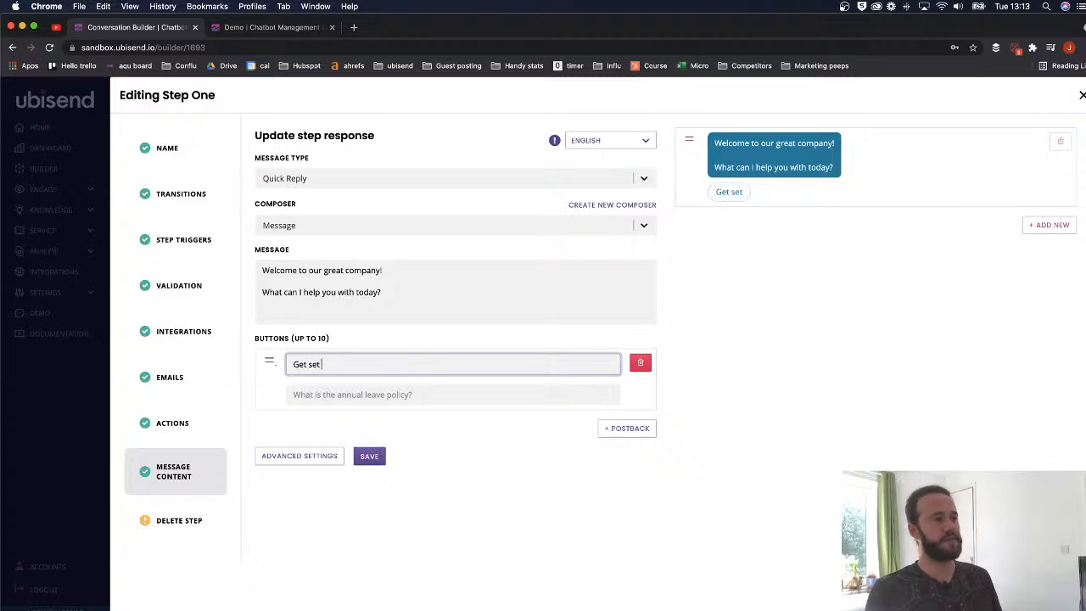
{"action": "type", "text": " up with IT"}
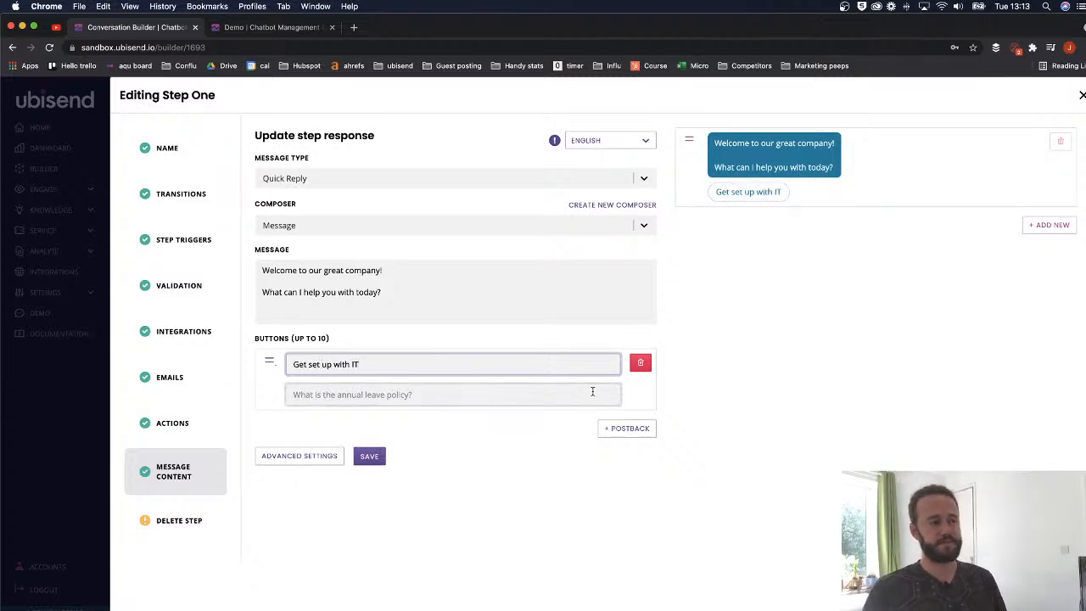
- Switch to Action, add a 'Get set up with IT' postback button, then delete it
{"action": "left_click", "coordinate": [370, 179]}
{"action": "left_click", "coordinate": [285, 252]}
{"action": "left_click", "coordinate": [470, 381]}
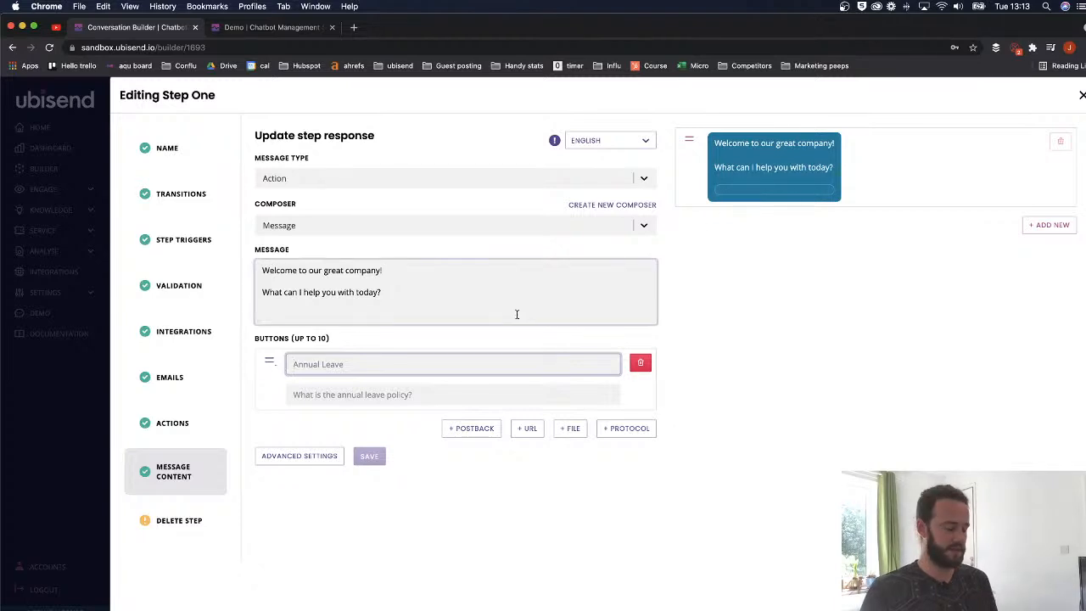
{"action": "type", "text": "Get set you"}
{"action": "key", "text": "BackSpace"}
{"action": "key", "text": "BackSpace"}
{"action": "key", "text": "BackSpace"}
{"action": "type", "text": "up with IT"}
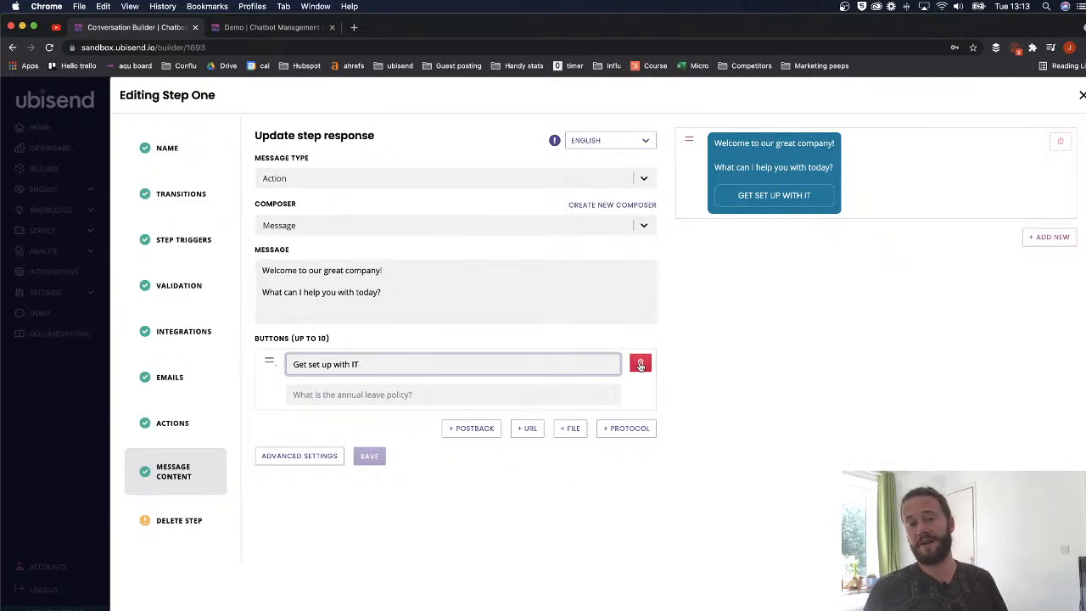
{"action": "left_click", "coordinate": [641, 365]}
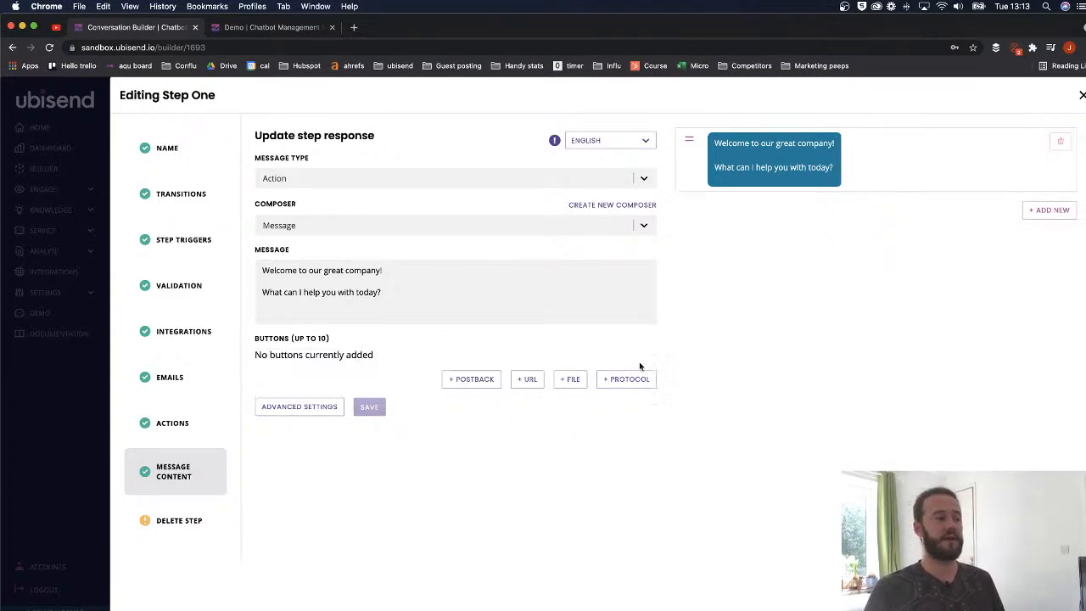
- Add a URL button and rewrite the message as 'Hey there, we've got some flash sales on.'
{"action": "left_click", "coordinate": [527, 379]}
{"action": "left_click", "coordinate": [351, 362]}
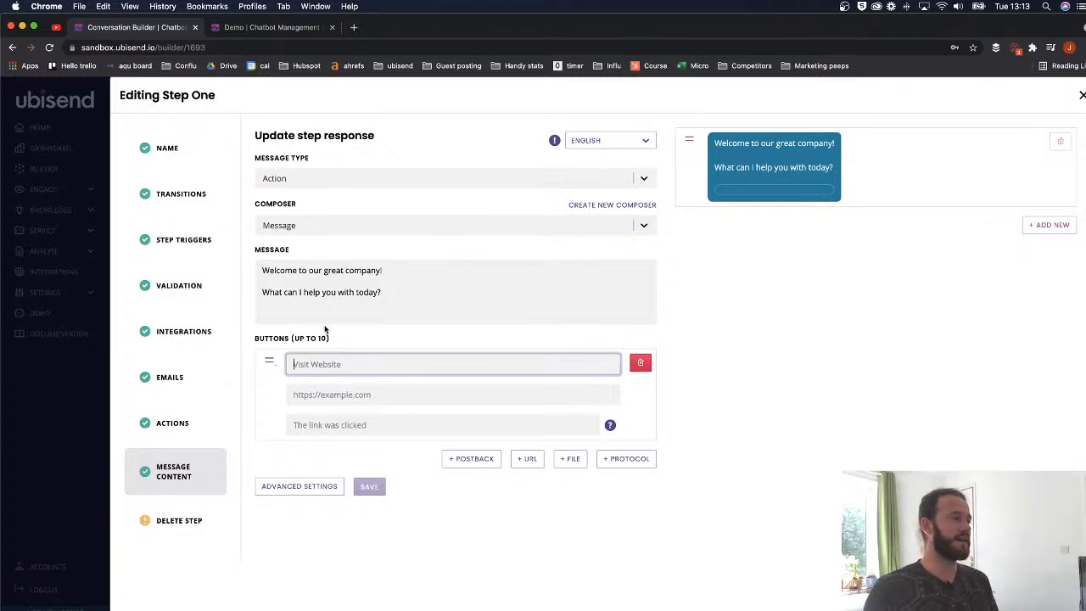
{"action": "left_click_drag", "start_coordinate": [382, 296], "coordinate": [232, 270]}
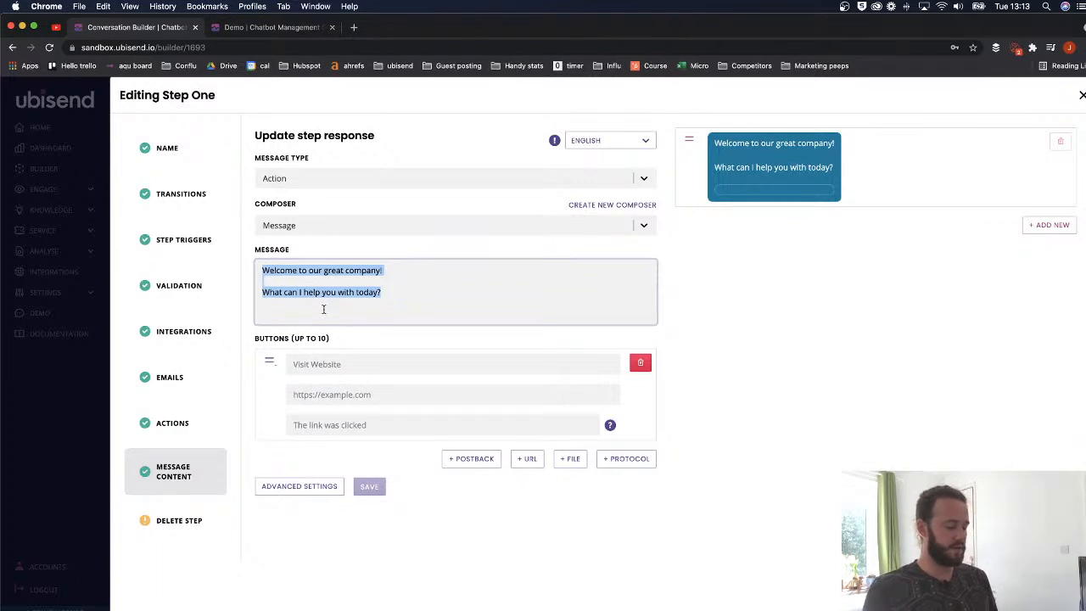
{"action": "type", "text": "Hey there,"}
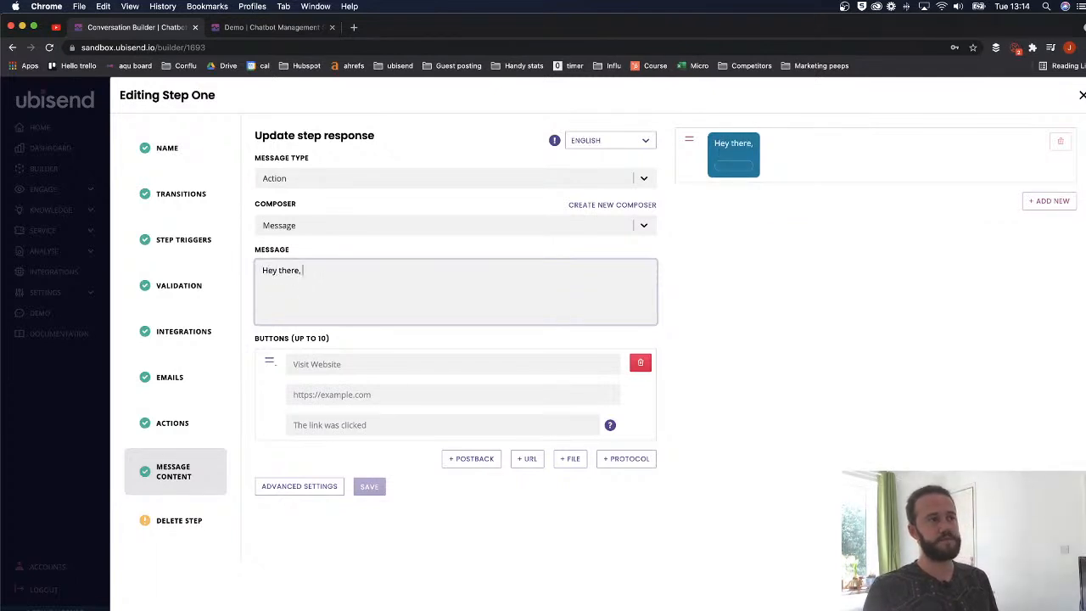
{"action": "type", "text": " what products "}
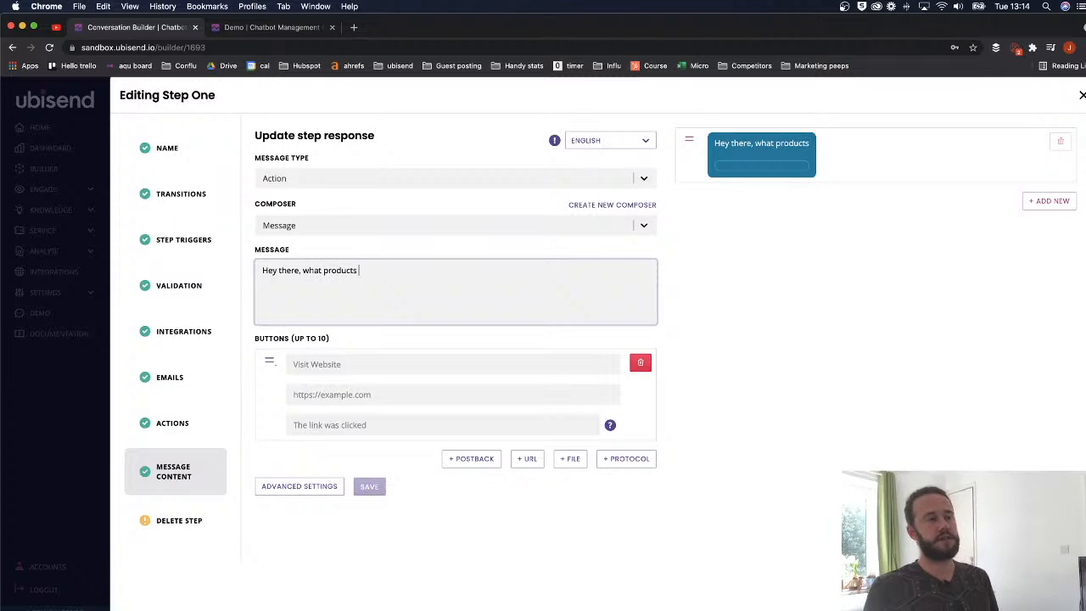
{"action": "type", "text": "can I"}
{"action": "key", "text": "BackSpace"}
{"action": "key", "text": "BackSpace"}
{"action": "key", "text": "BackSpace"}
{"action": "key", "text": "BackSpace"}
{"action": "key", "text": "BackSpace"}
{"action": "key", "text": "BackSpace"}
{"action": "type", "text": "are"}
{"action": "key", "text": "BackSpace"}
{"action": "key", "text": "BackSpace"}
{"action": "key", "text": "BackSpace"}
{"action": "key", "text": "BackSpace"}
{"action": "key", "text": "BackSpace"}
{"action": "key", "text": "BackSpace"}
{"action": "key", "text": "BackSpace"}
{"action": "key", "text": "BackSpace"}
{"action": "key", "text": "BackSpace"}
{"action": "key", "text": "BackSpace"}
{"action": "key", "text": "BackSpace"}
{"action": "key", "text": "BackSpace"}
{"action": "key", "text": "BackSpace"}
{"action": "key", "text": "BackSpace"}
{"action": "key", "text": "BackSpace"}
{"action": "key", "text": "BackSpace"}
{"action": "key", "text": "BackSpace"}
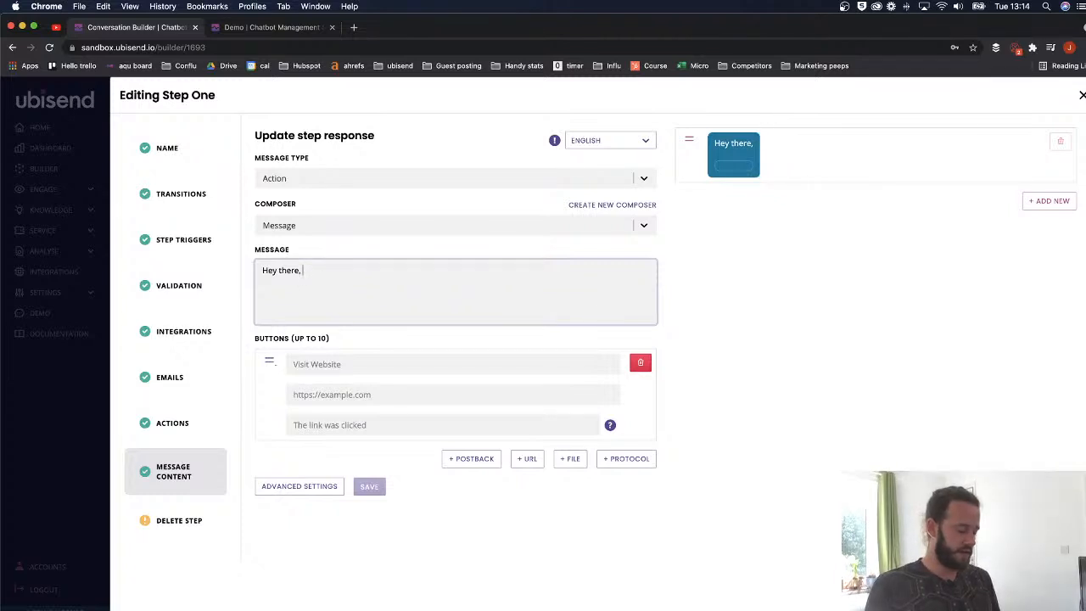
{"action": "type", "text": "we've got some f"}
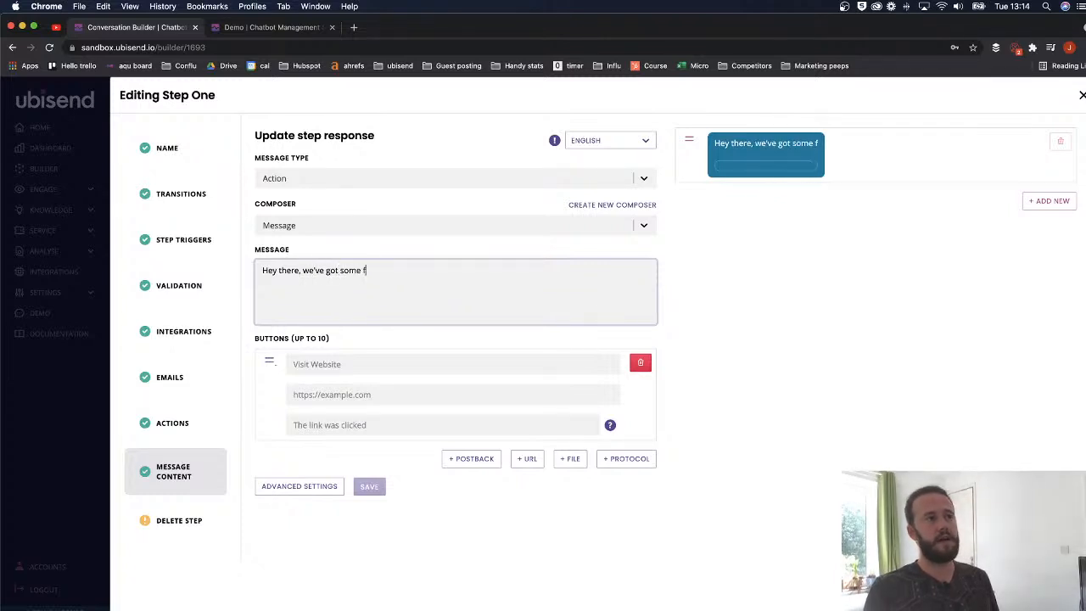
{"action": "type", "text": "lash sales on"}
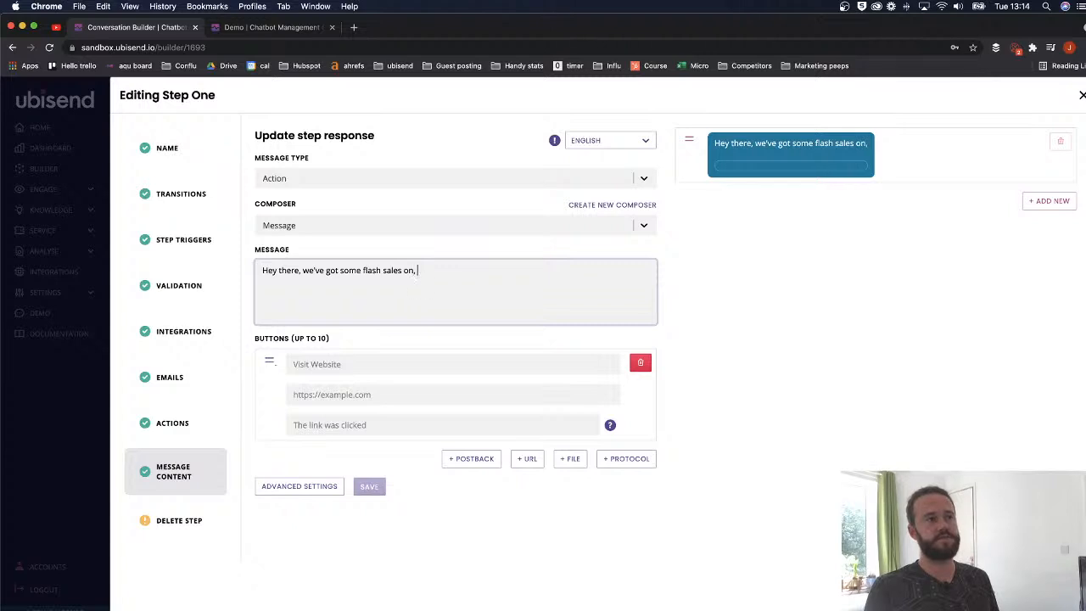
{"action": "type", "text": "."}
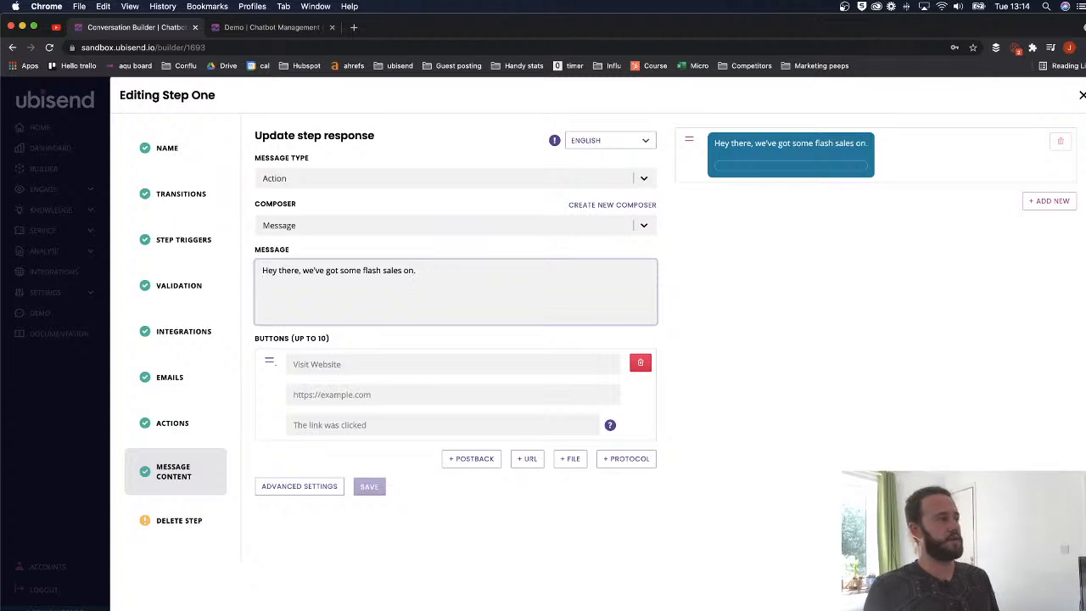
- Add a second line reading 'Want a sneak peek?'
{"action": "key", "text": "Return"}
{"action": "type", "text": "Want a peak"}
{"action": "key", "text": "BackSpace"}
{"action": "key", "text": "BackSpace"}
{"action": "type", "text": "ek"}
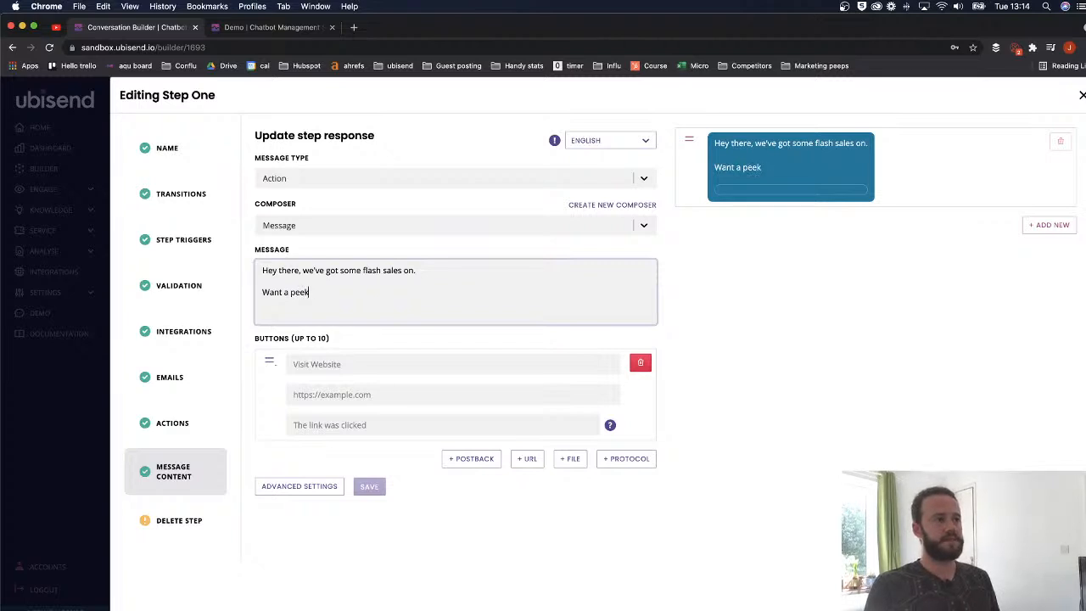
{"action": "key", "text": "BackSpace"}
{"action": "key", "text": "BackSpace"}
{"action": "key", "text": "BackSpace"}
{"action": "key", "text": "BackSpace"}
{"action": "type", "text": "sneak peek"}
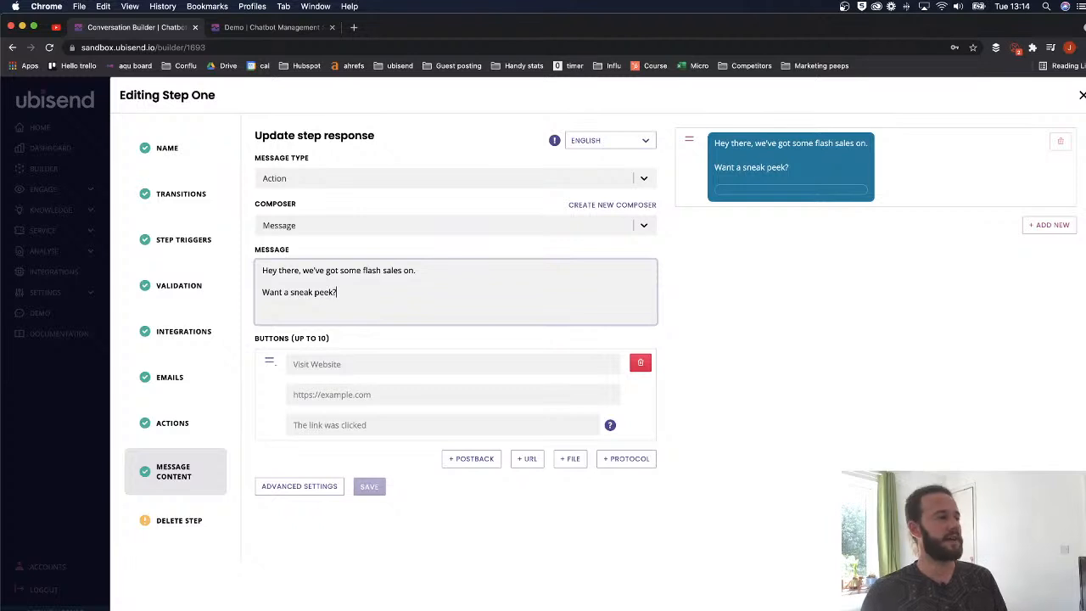
- Label the link button 'Sale on shoes' and add a second one labelled 'Sale on cars'
{"action": "left_click", "coordinate": [301, 365]}
{"action": "type", "text": "Sa"}
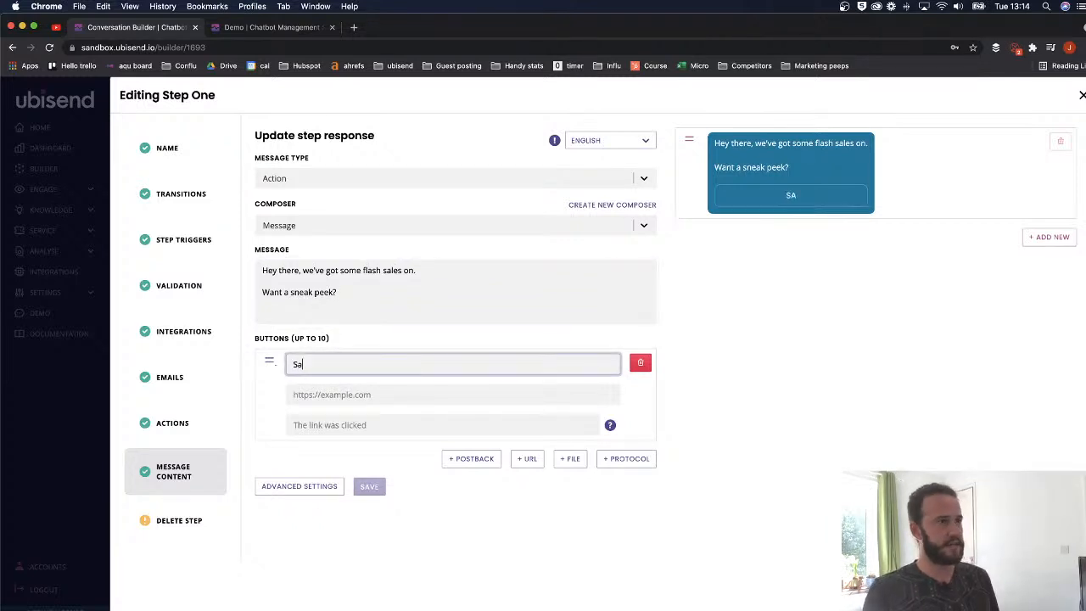
{"action": "type", "text": "le on sl"}
{"action": "key", "text": "BackSpace"}
{"action": "key", "text": "BackSpace"}
{"action": "type", "text": "shoes"}
{"action": "left_click", "coordinate": [527, 458]}
{"action": "left_click", "coordinate": [317, 463]}
{"action": "type", "text": "Sale on "}
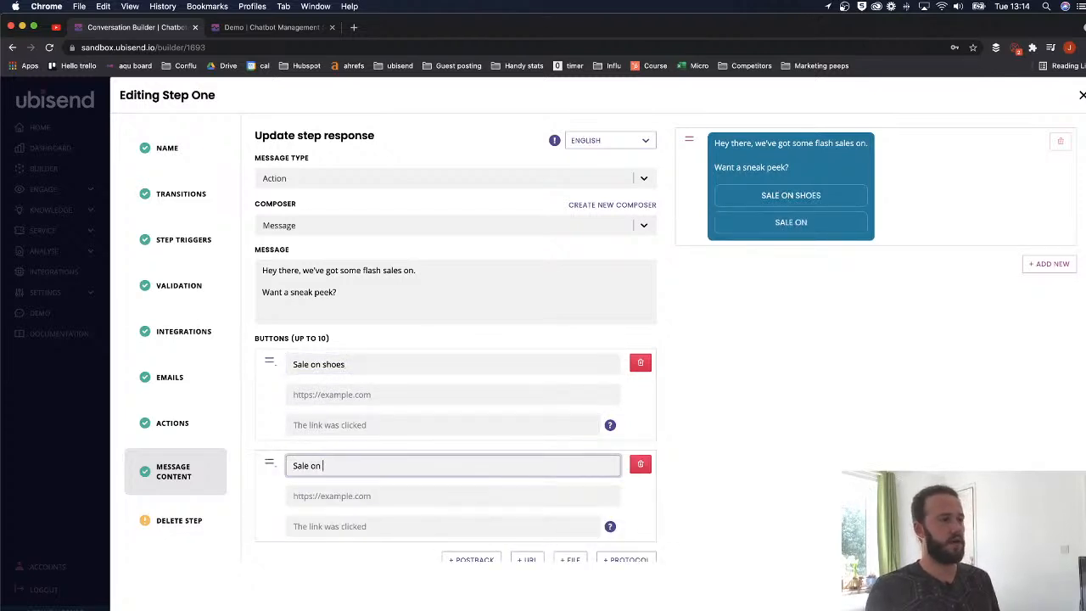
{"action": "type", "text": "cars"}
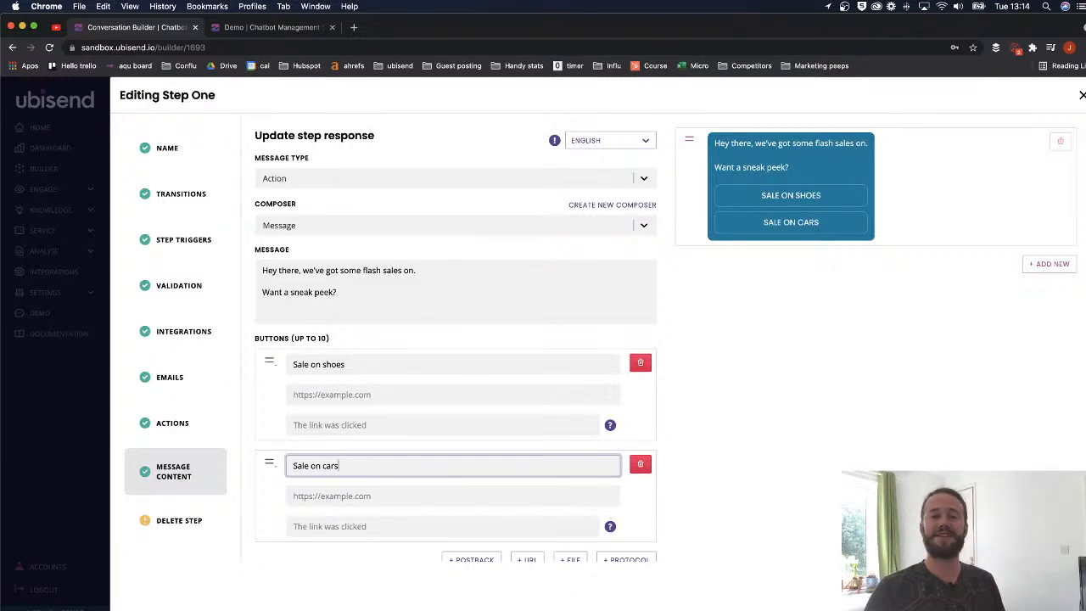
{"action": "left_click", "coordinate": [312, 394]}
{"action": "type", "text": "https"}
{"action": "type", "text": "://"}
{"action": "type", "text": "exampl"}
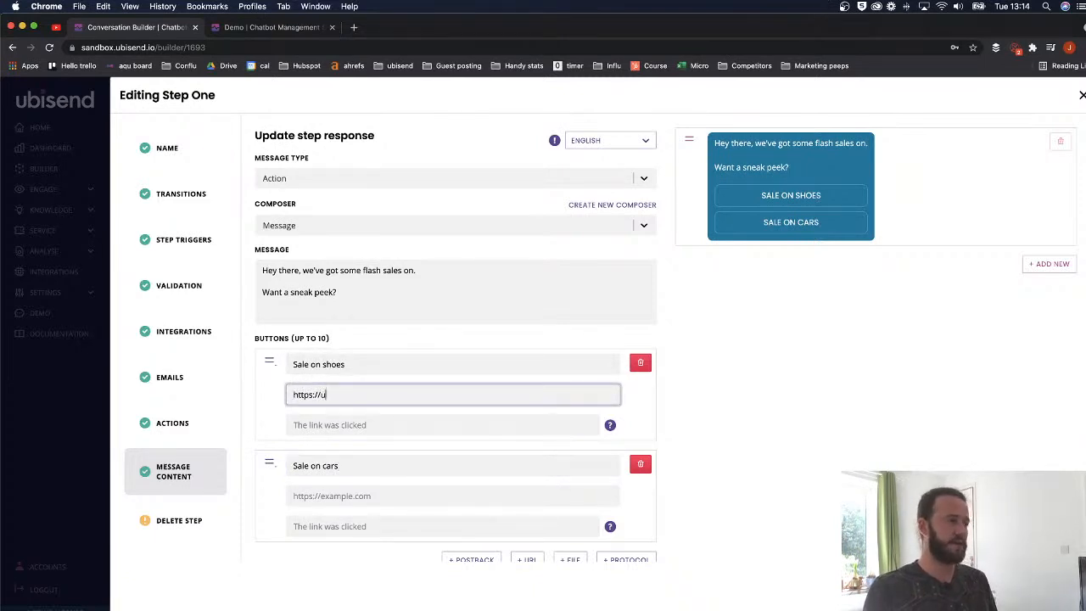
{"action": "type", "text": "e."}
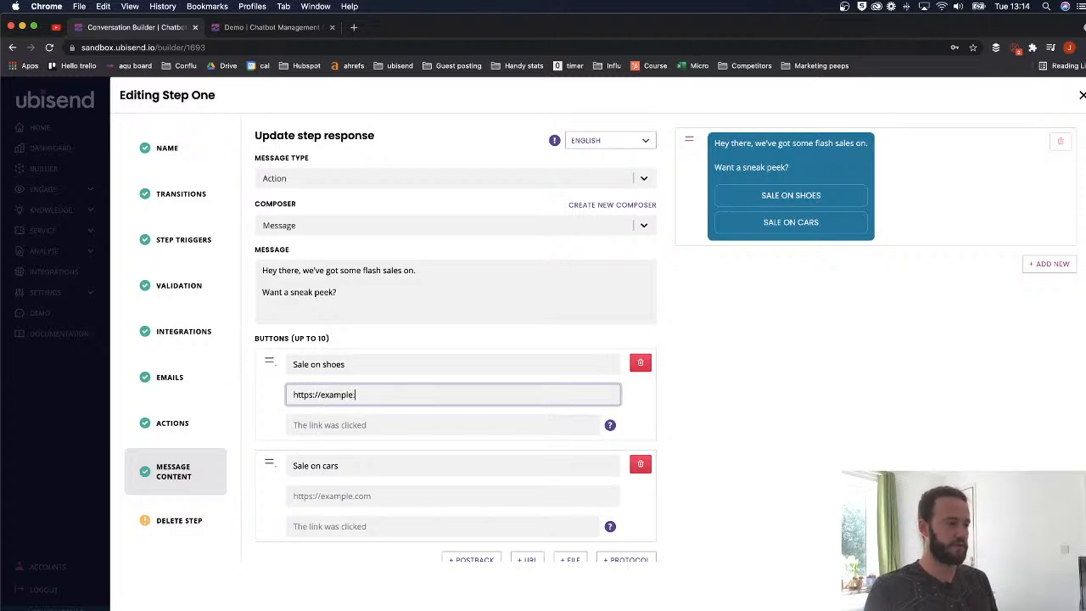
{"action": "type", "text": "com"}
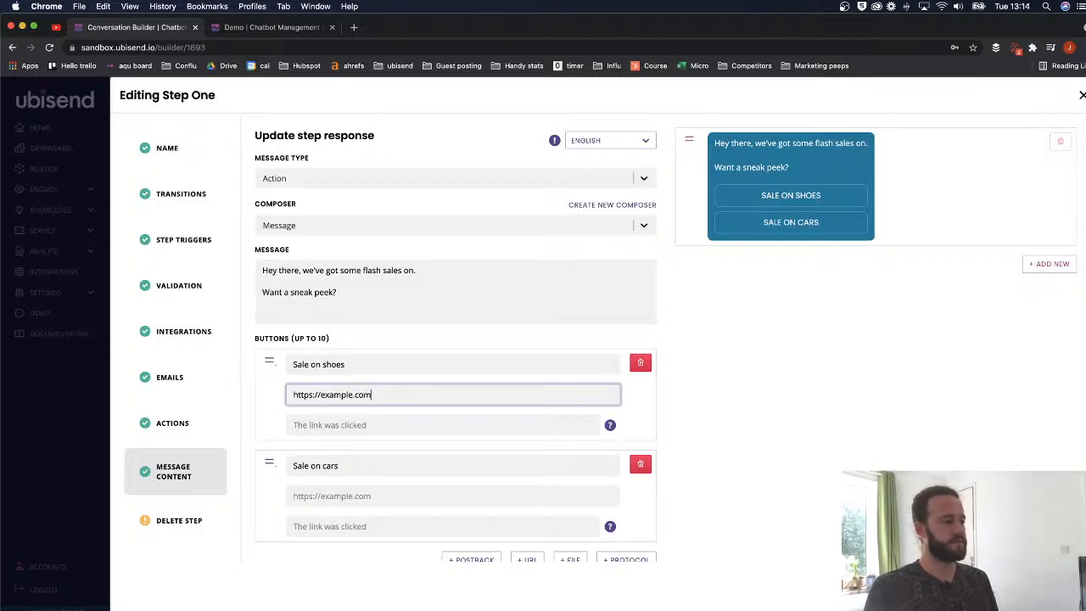
{"action": "type", "text": "/showes"}
{"action": "left_click", "coordinate": [342, 495]}
{"action": "type", "text": "https"}
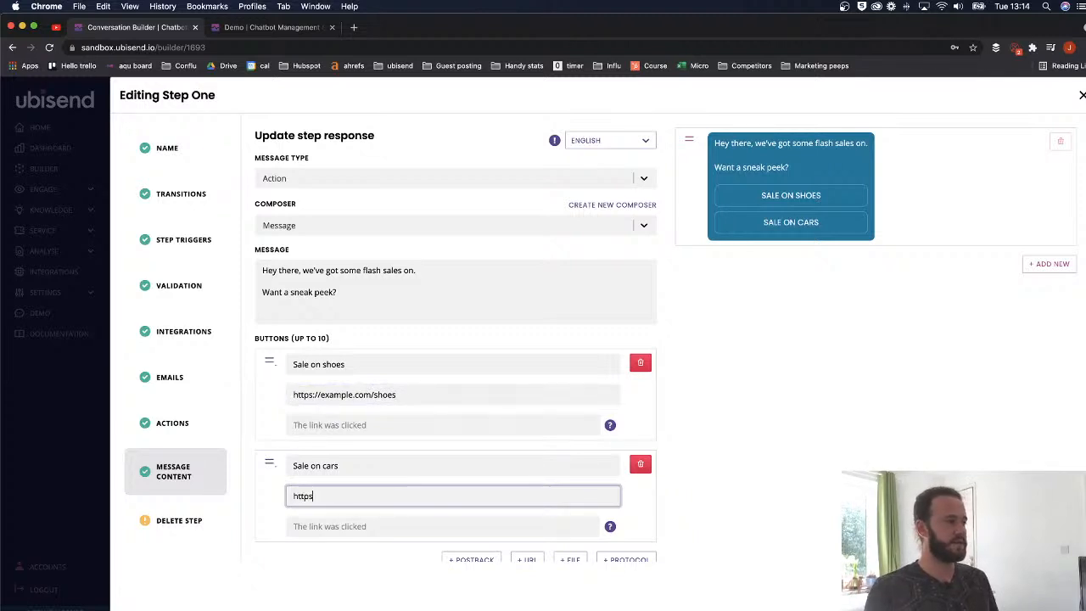
{"action": "type", "text": "://exam"}
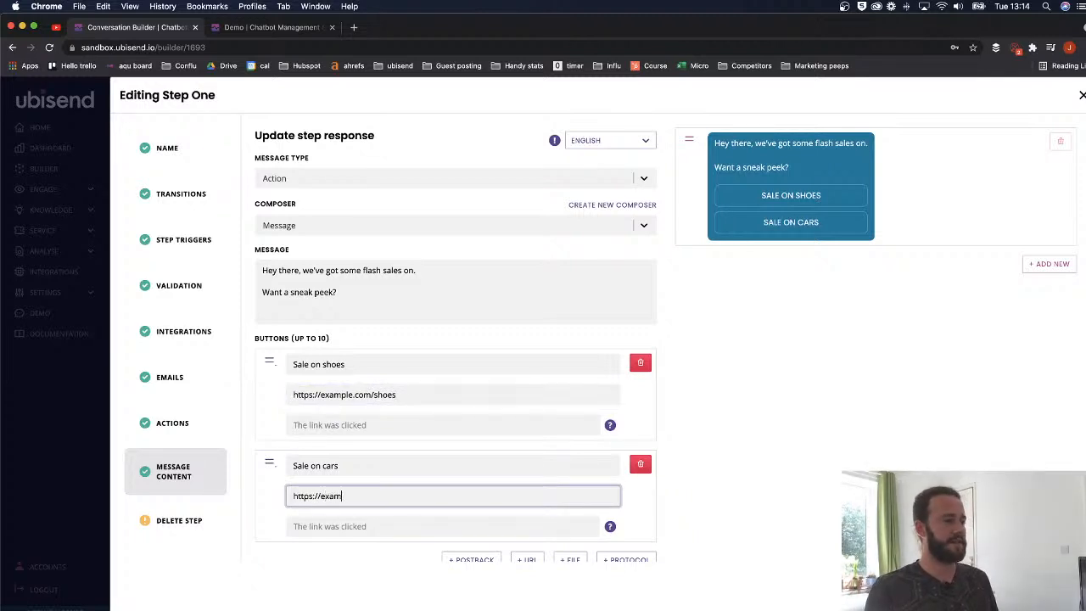
{"action": "type", "text": "ple.com/cars"}
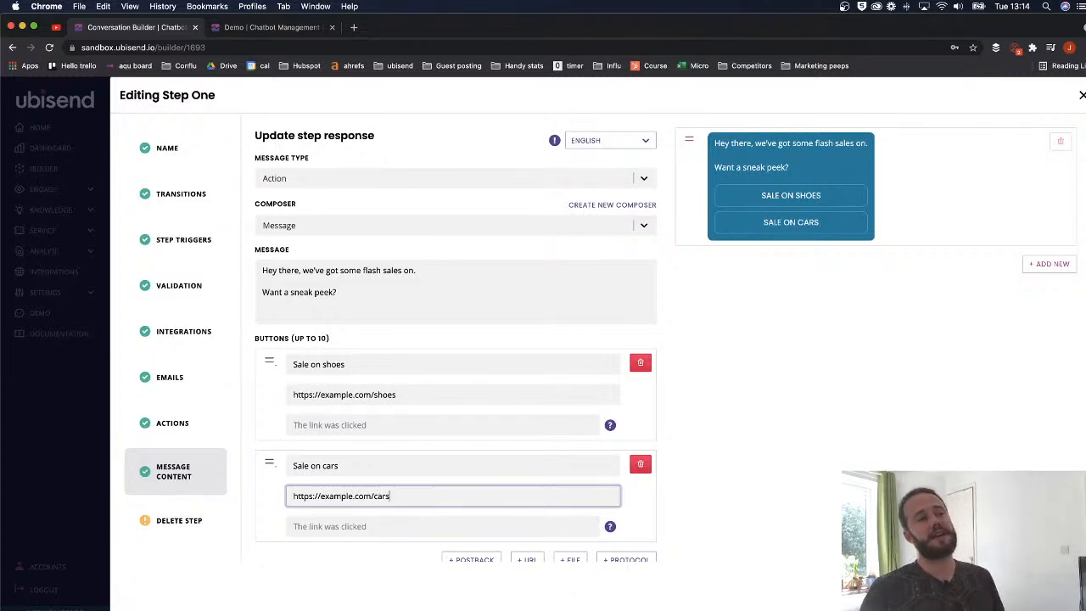
{"action": "scroll", "coordinate": [366, 418], "scroll_direction": "down", "scroll_amount": 2}
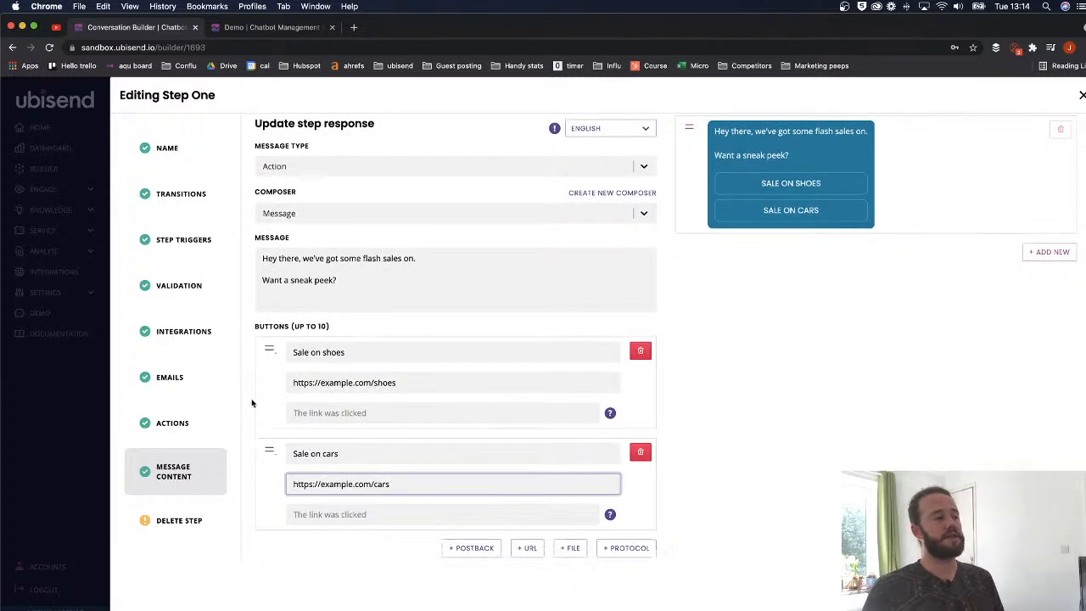
{"action": "scroll", "coordinate": [582, 286], "scroll_direction": "up", "scroll_amount": 2}
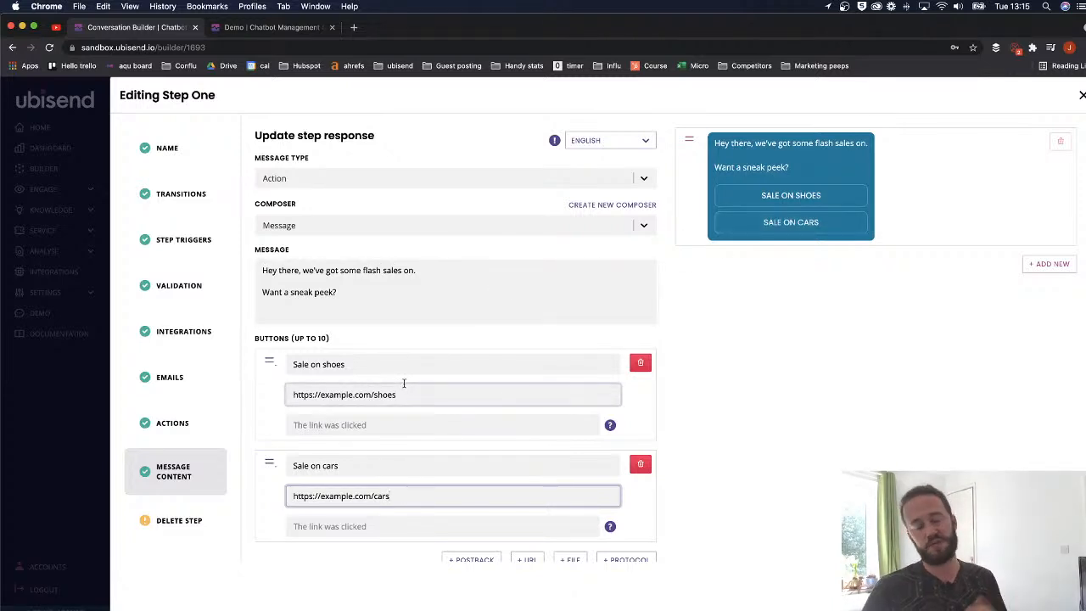
- Delete the Sale on cars and Sale on shoes buttons, leaving the message button-free
{"action": "triple_click", "coordinate": [431, 395]}
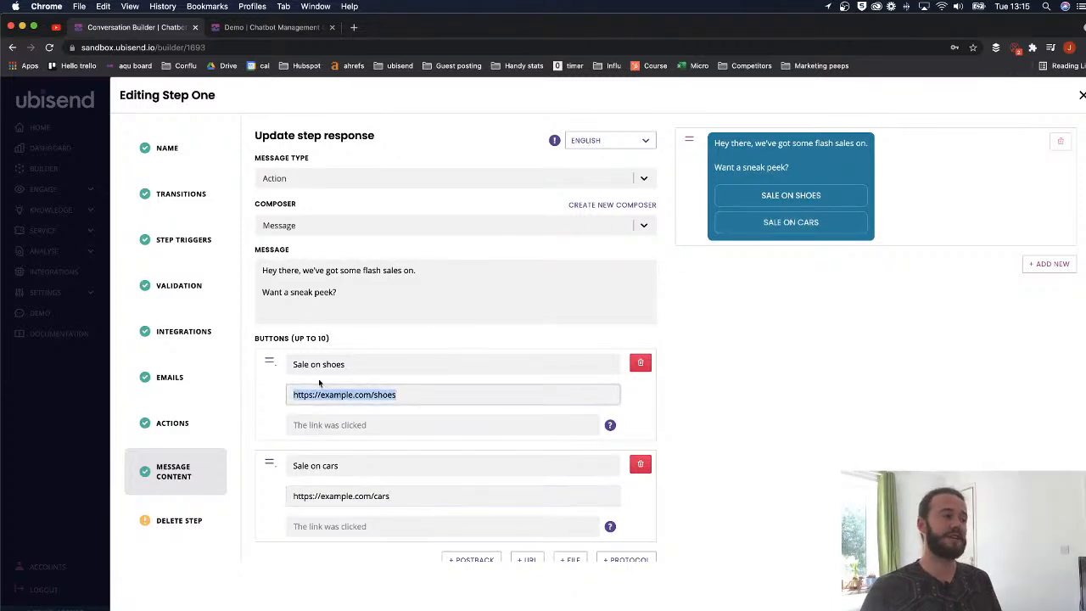
{"action": "scroll", "coordinate": [475, 363], "scroll_direction": "down", "scroll_amount": 2}
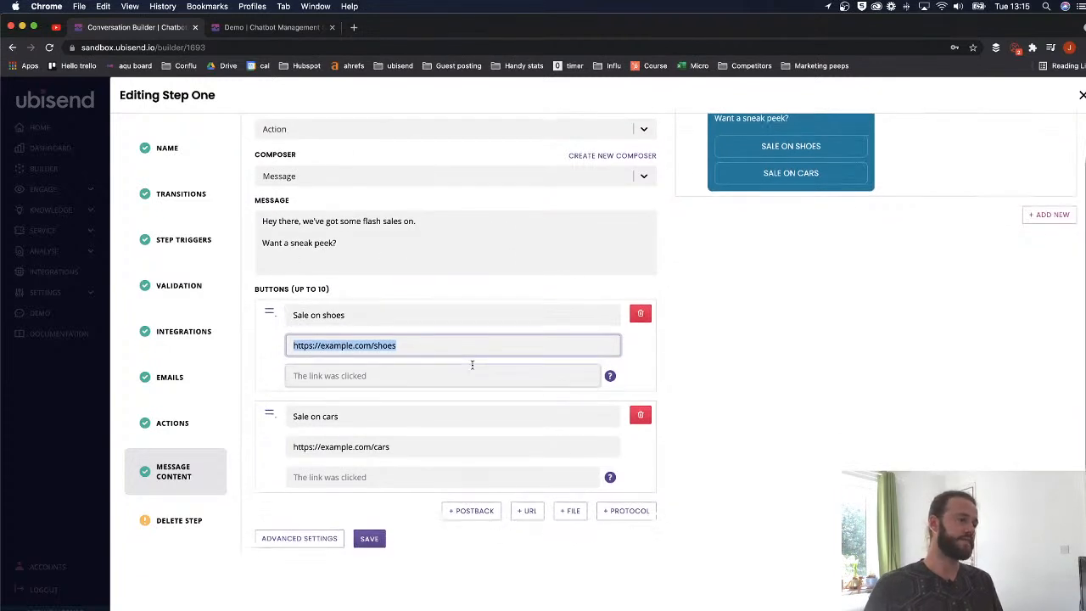
{"action": "left_click", "coordinate": [572, 512]}
{"action": "scroll", "coordinate": [509, 448], "scroll_direction": "down", "scroll_amount": 4}
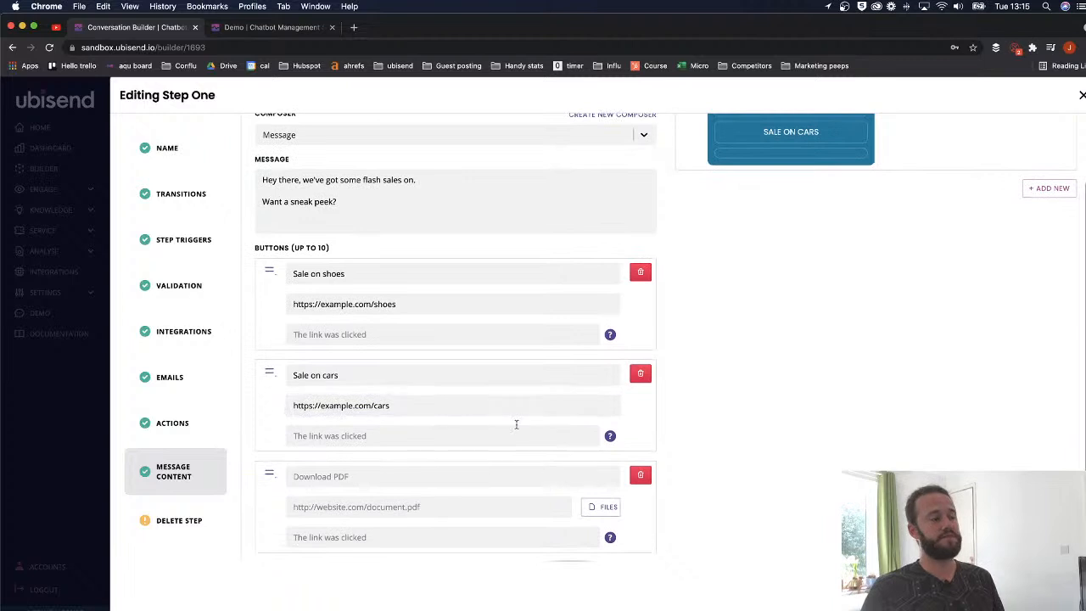
{"action": "left_click", "coordinate": [343, 419]}
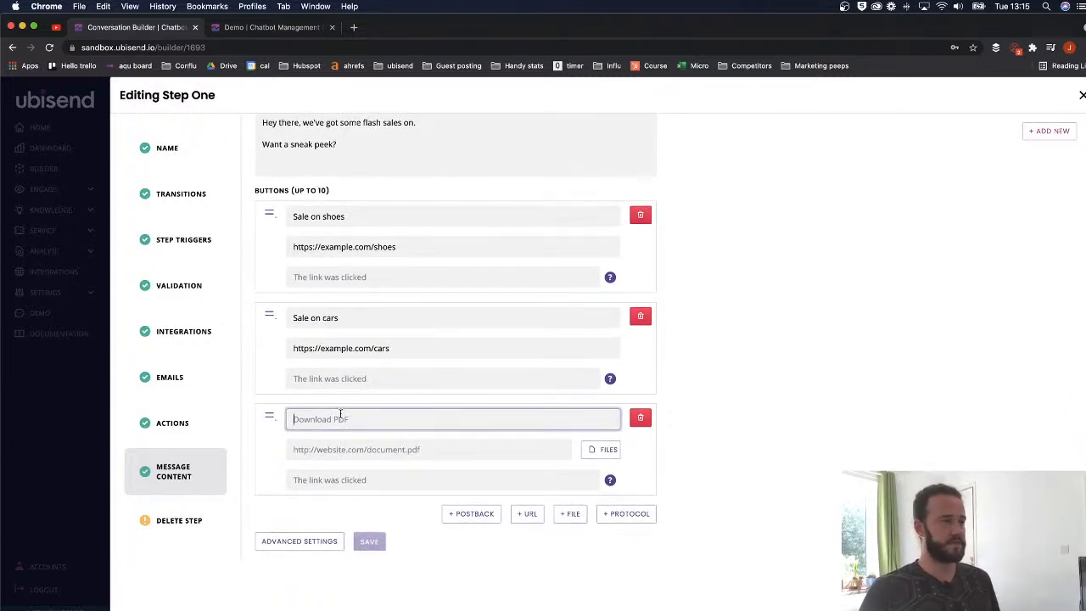
{"action": "scroll", "coordinate": [348, 414], "scroll_direction": "up", "scroll_amount": 5}
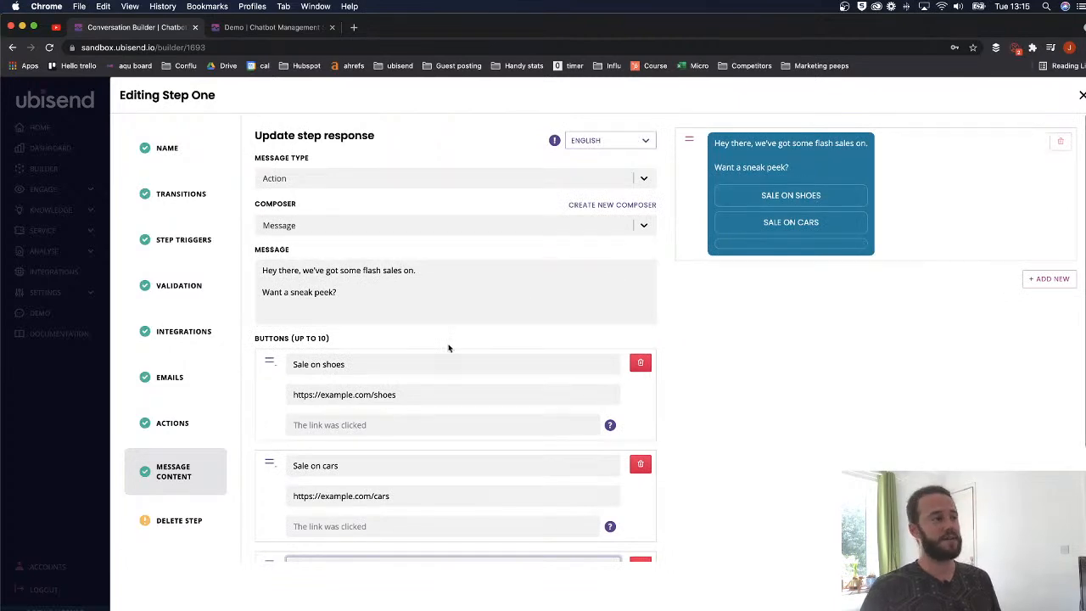
{"action": "scroll", "coordinate": [448, 344], "scroll_direction": "down", "scroll_amount": 5}
{"action": "left_click", "coordinate": [640, 313]}
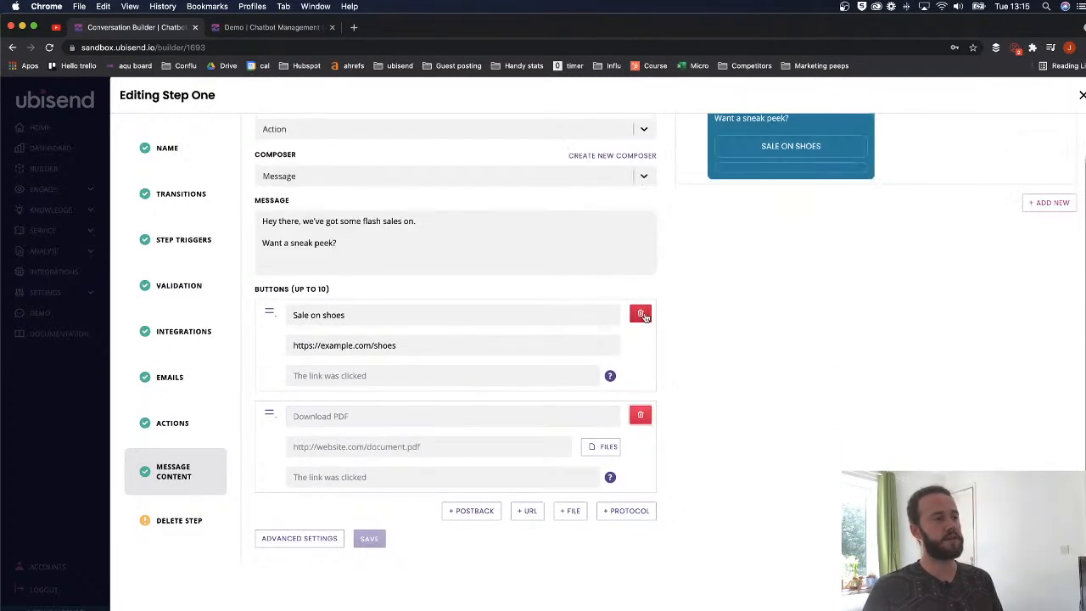
{"action": "left_click", "coordinate": [641, 313]}
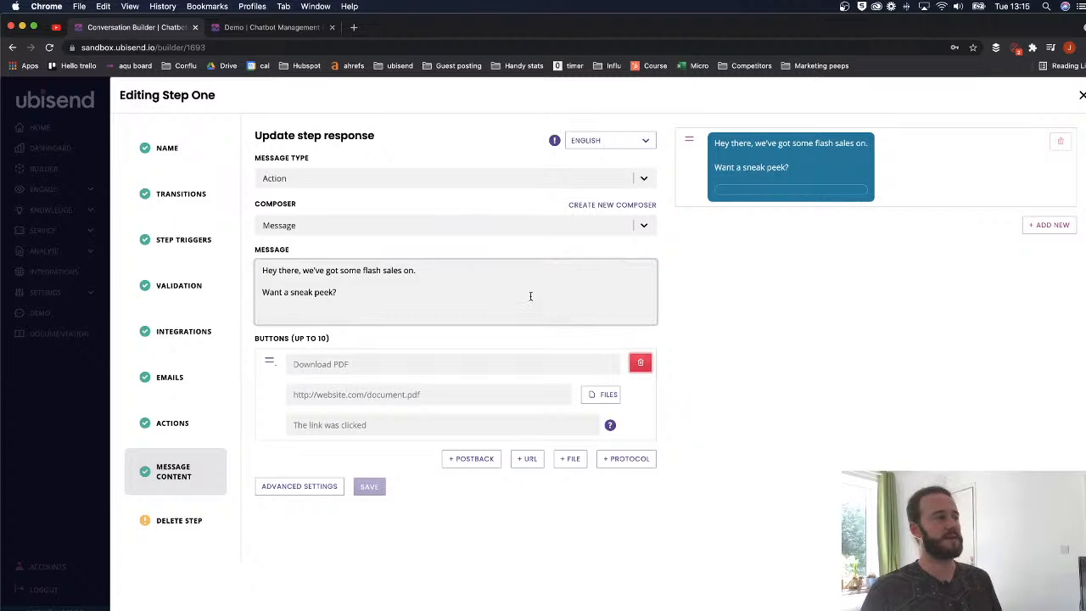
- Change the text to 'Hey there, I can help with product information.' and set the type to Standard
{"action": "left_click_drag", "start_coordinate": [369, 296], "coordinate": [303, 273]}
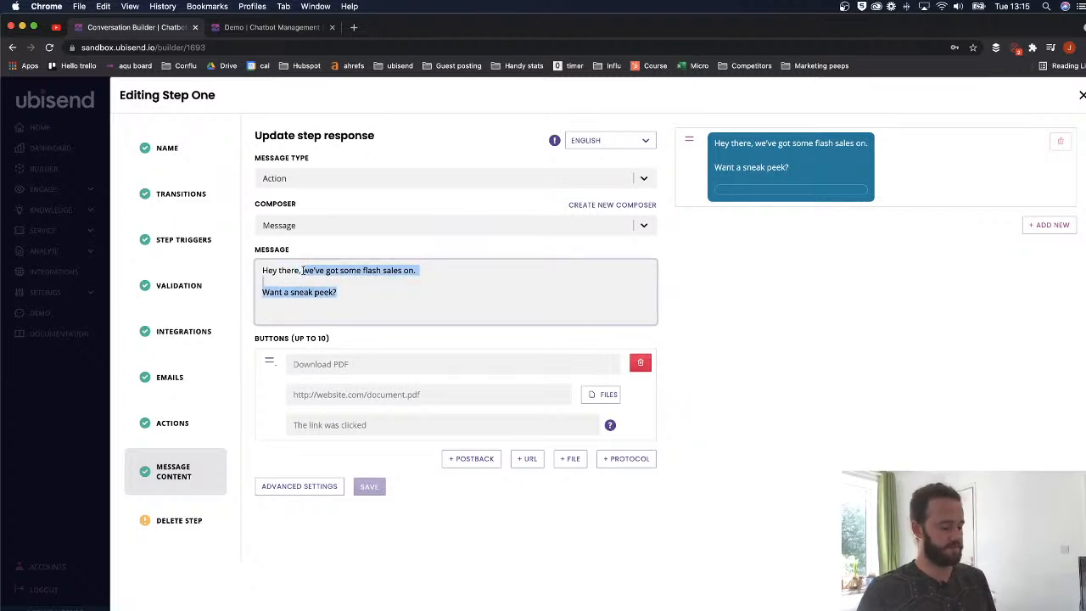
{"action": "type", "text": "I can help with p"}
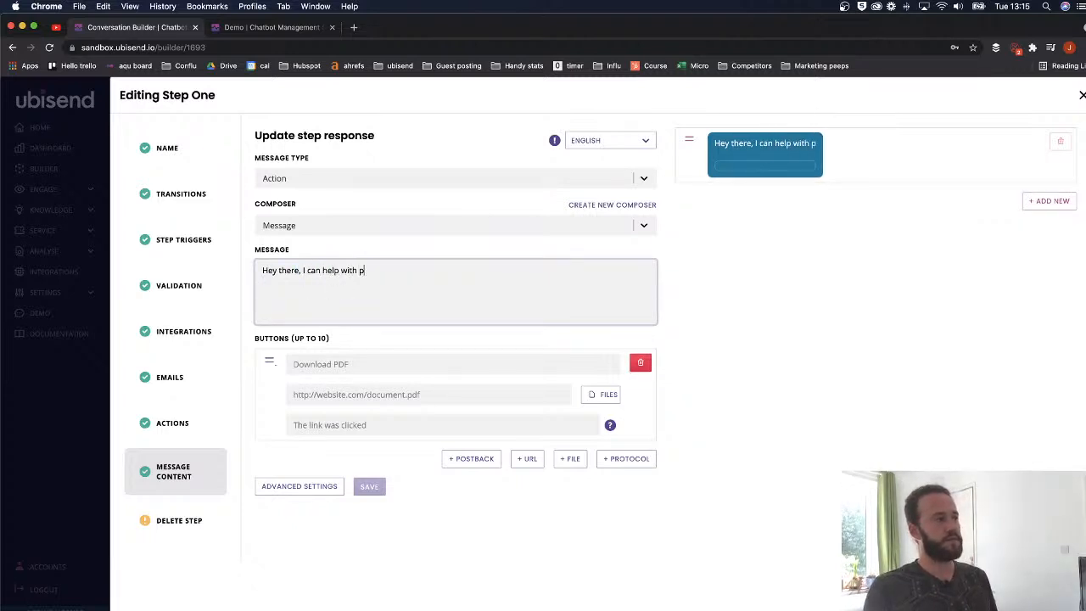
{"action": "type", "text": "roduct information"}
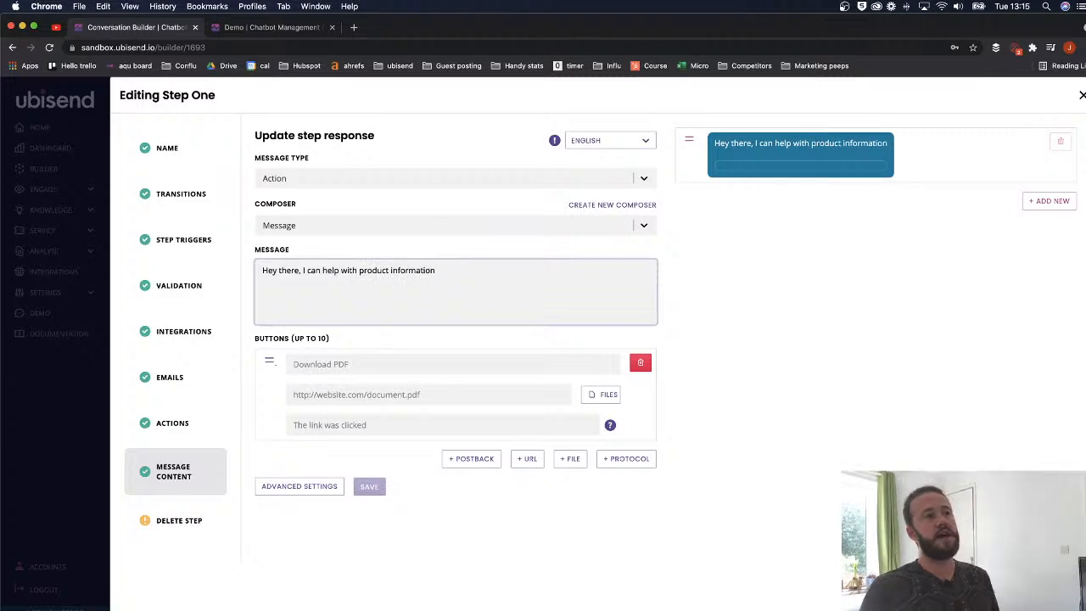
{"action": "type", "text": "."}
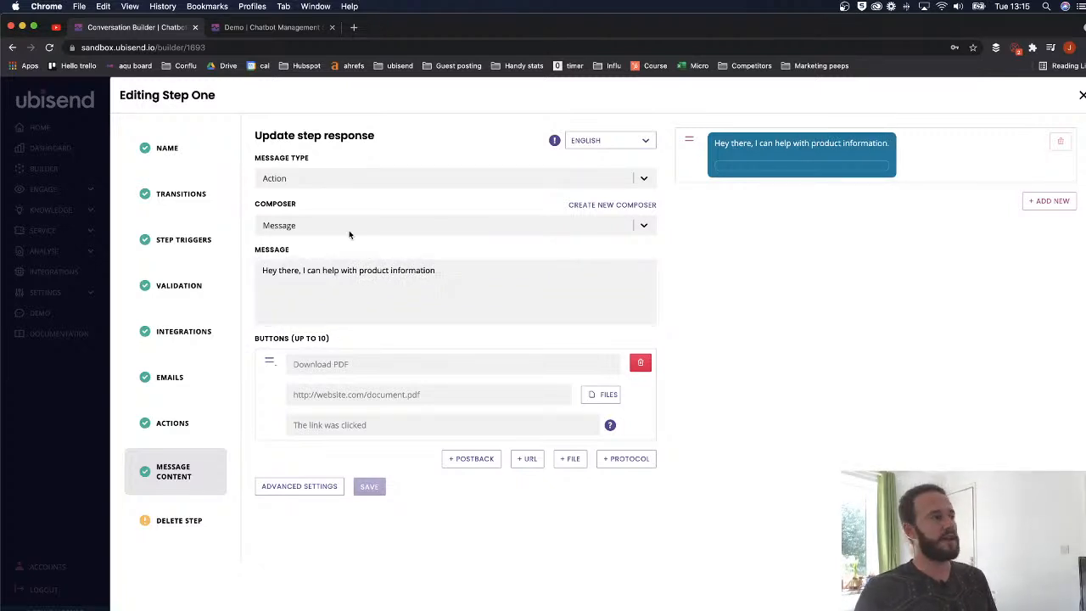
{"action": "left_click", "coordinate": [352, 180]}
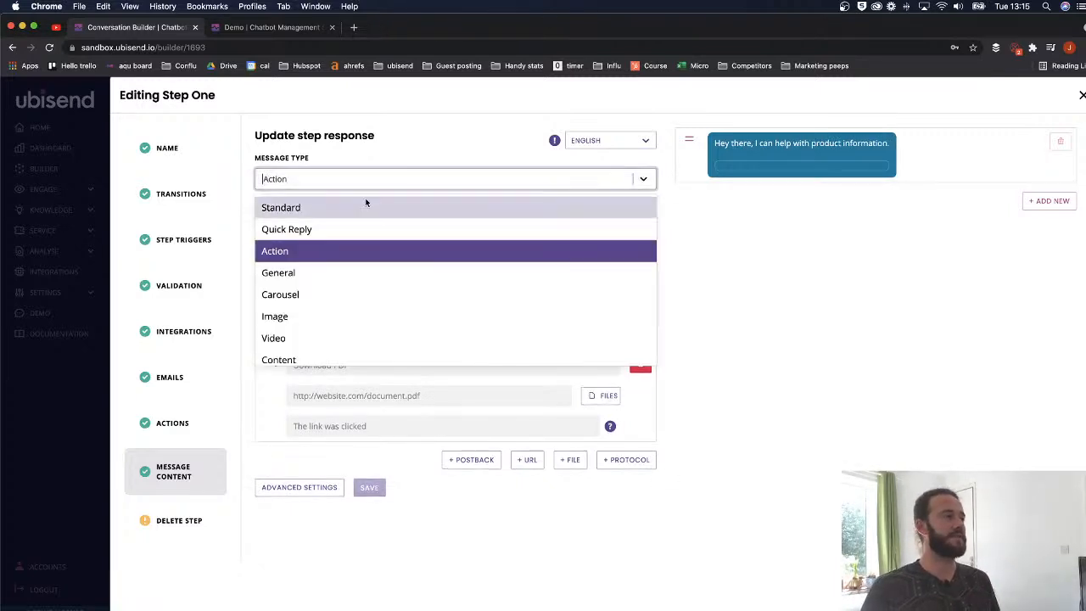
{"action": "left_click", "coordinate": [359, 207]}
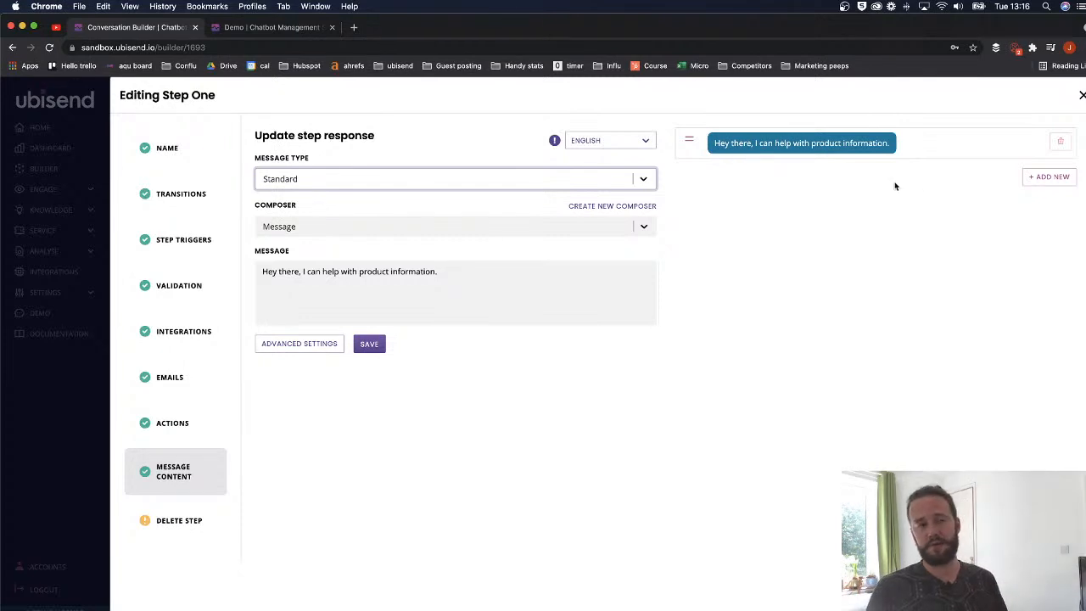
- Add a new Action message reading 'Which types of products are you interested in?' with a blank file button
{"action": "left_click", "coordinate": [1042, 184]}
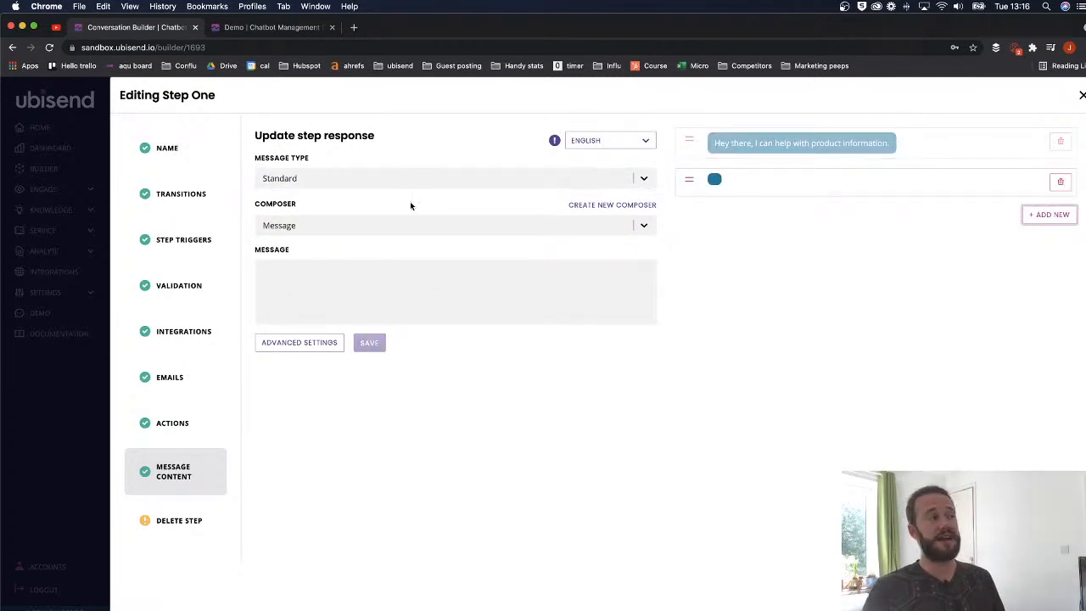
{"action": "left_click", "coordinate": [391, 182]}
{"action": "left_click", "coordinate": [351, 244]}
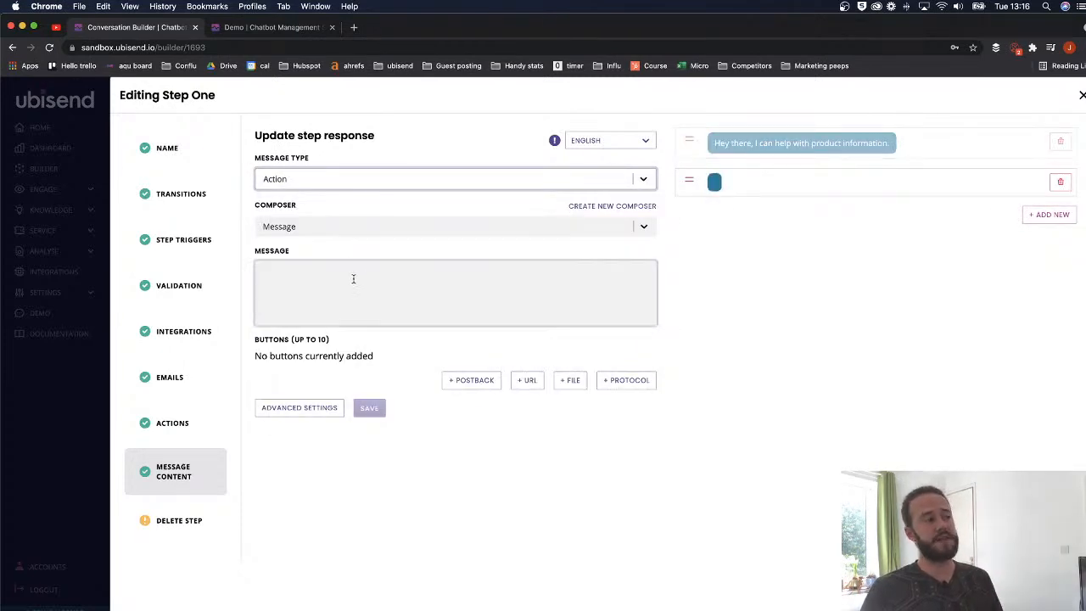
{"action": "type", "text": "Wh"}
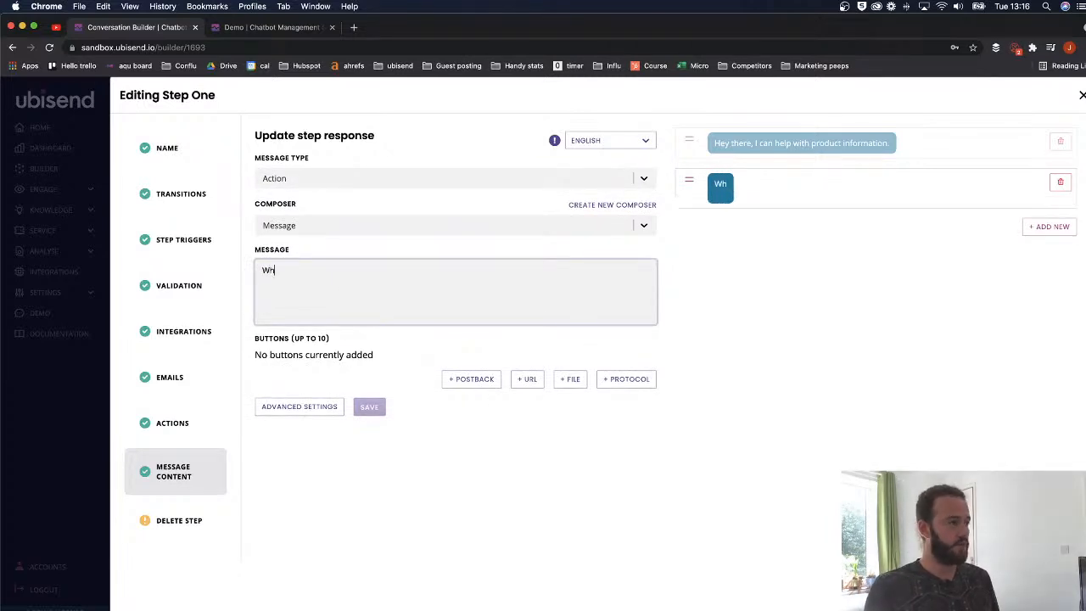
{"action": "type", "text": "ich"}
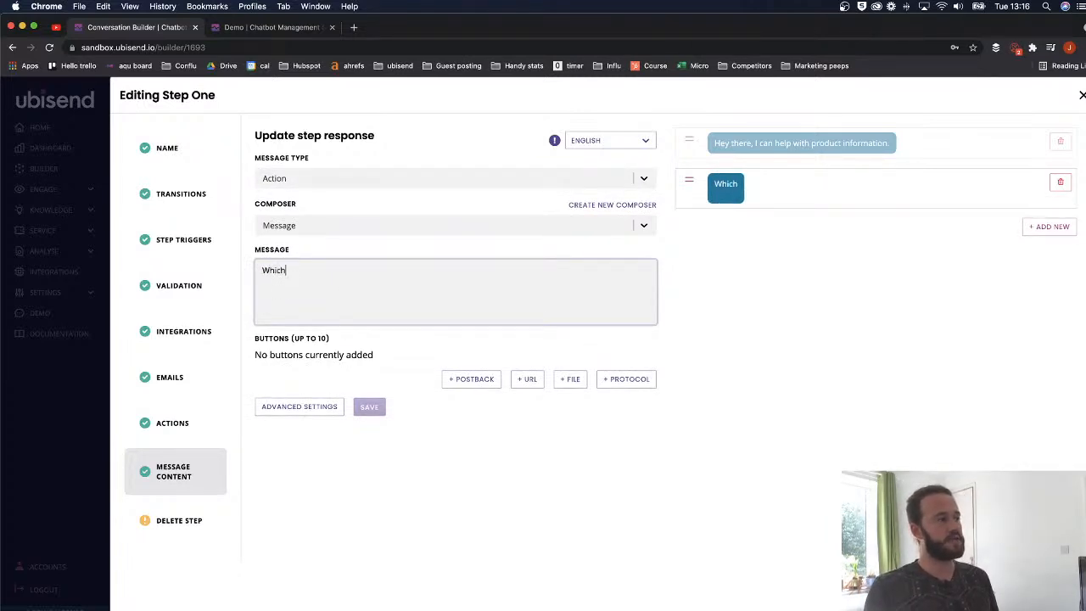
{"action": "type", "text": " types of products are y"}
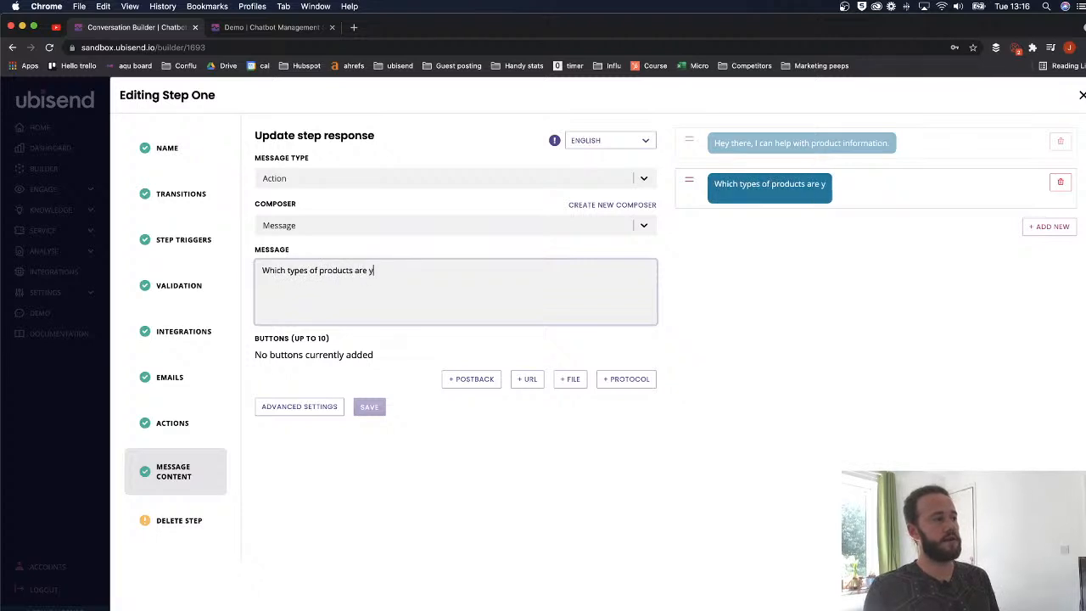
{"action": "type", "text": "ou interested in?"}
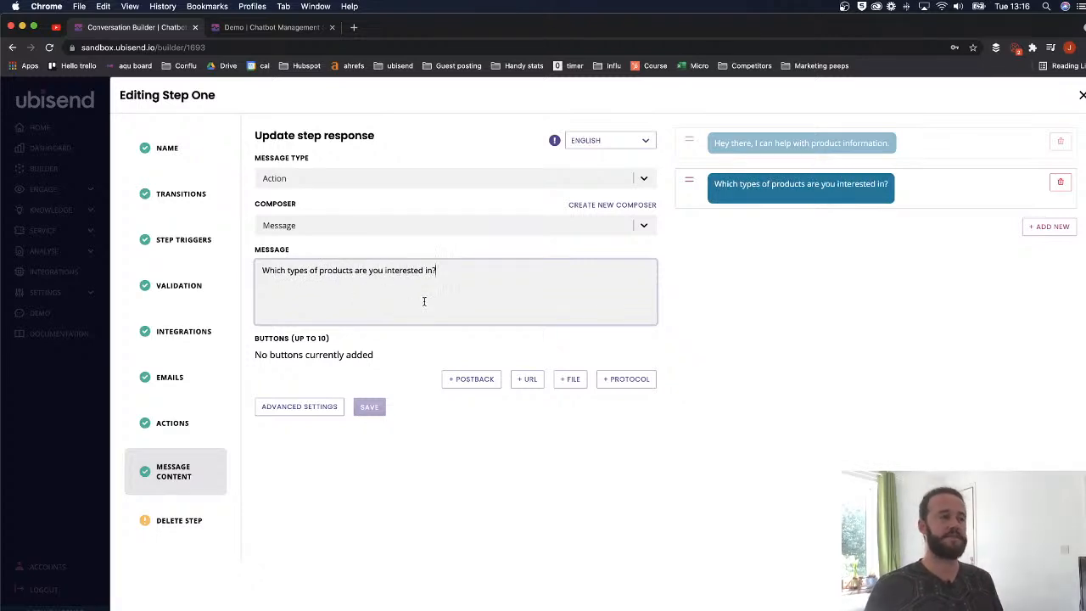
{"action": "left_click", "coordinate": [562, 379]}
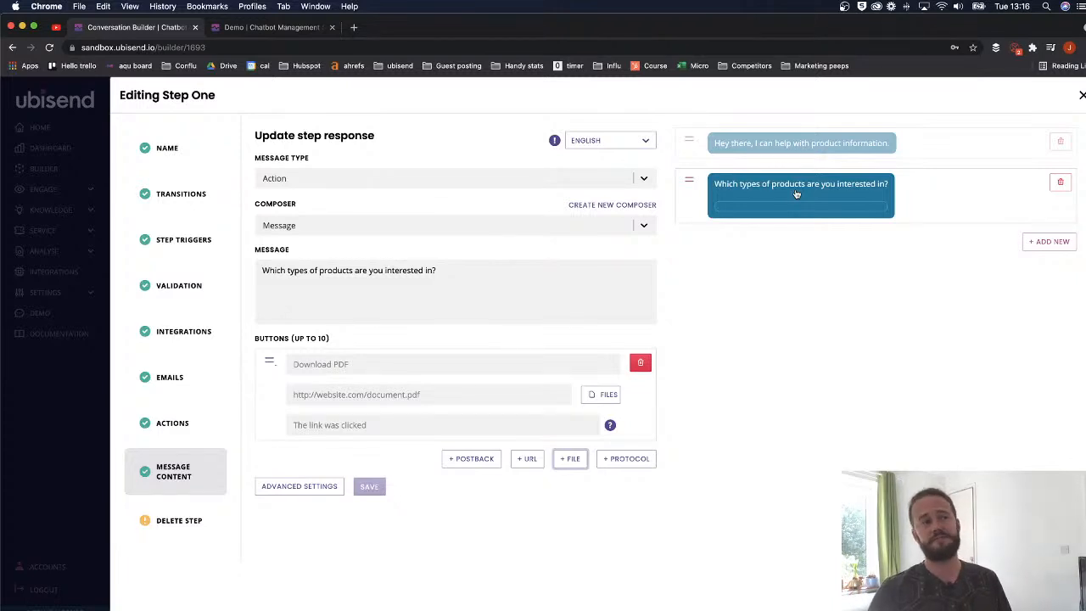
- Try dragging the first message below the second to reorder them
{"action": "left_click", "coordinate": [687, 180]}
{"action": "left_click_drag", "start_coordinate": [690, 135], "coordinate": [693, 176]}
{"action": "left_click_drag", "start_coordinate": [694, 137], "coordinate": [701, 241]}
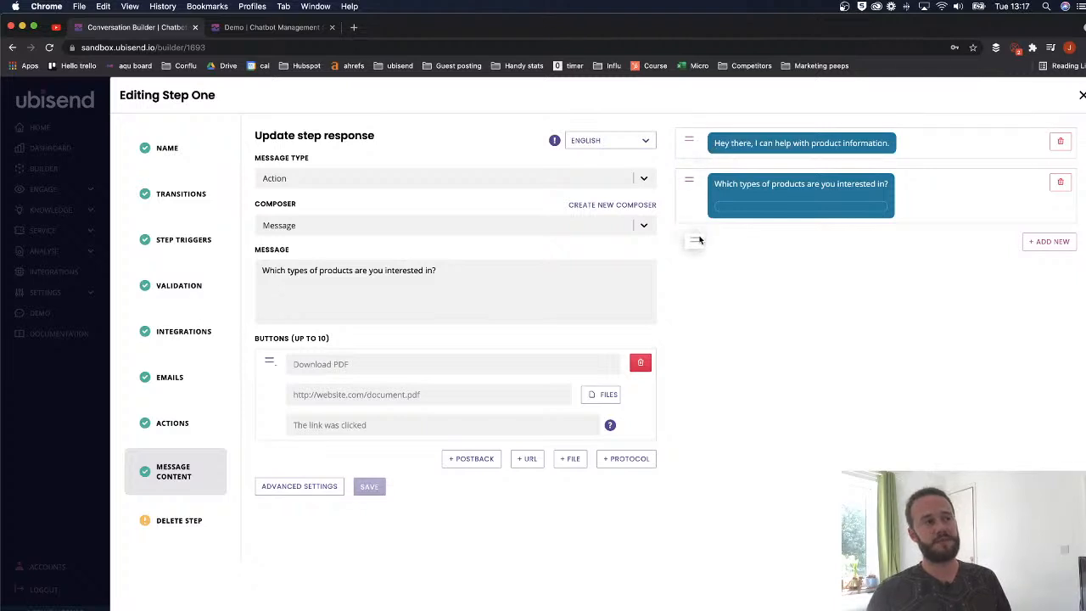
{"action": "left_click_drag", "start_coordinate": [693, 140], "coordinate": [718, 194]}
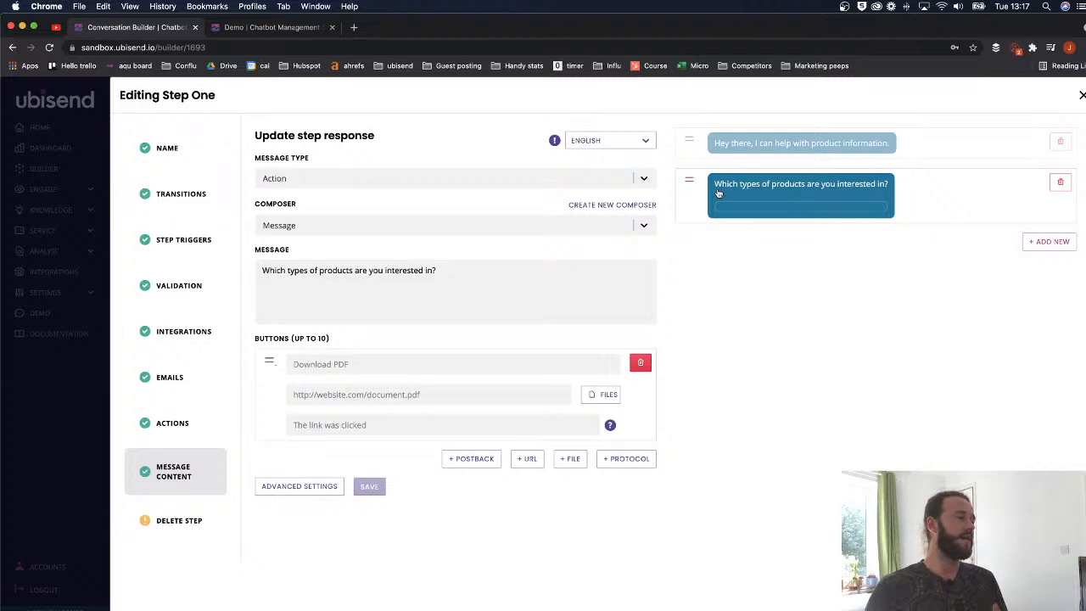
- Label the file buttons 'Our cars' and 'Our shoes'
{"action": "left_click", "coordinate": [407, 358]}
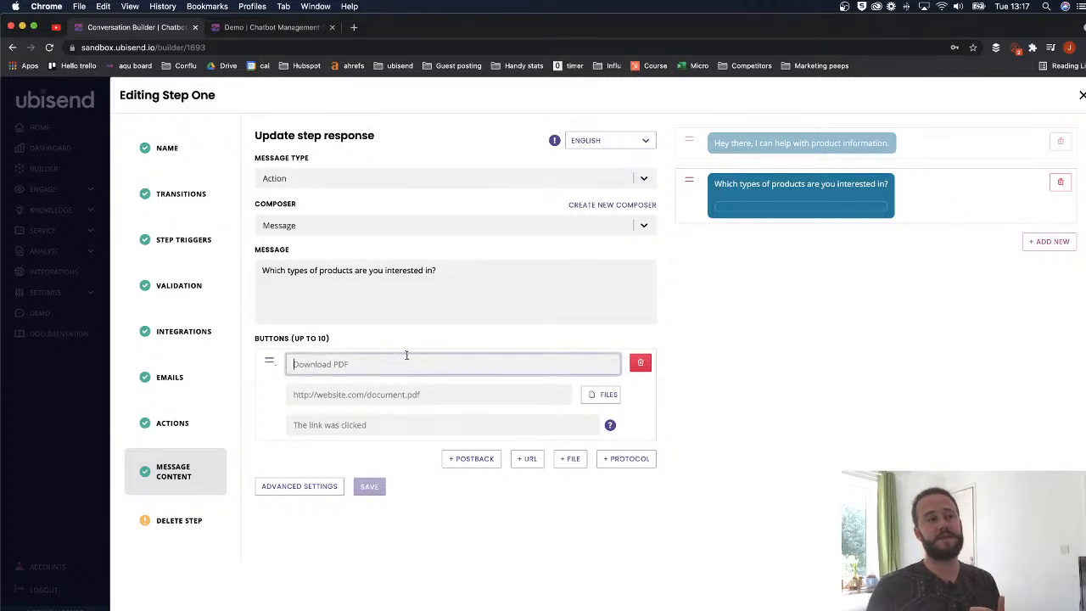
{"action": "type", "text": "Our cars"}
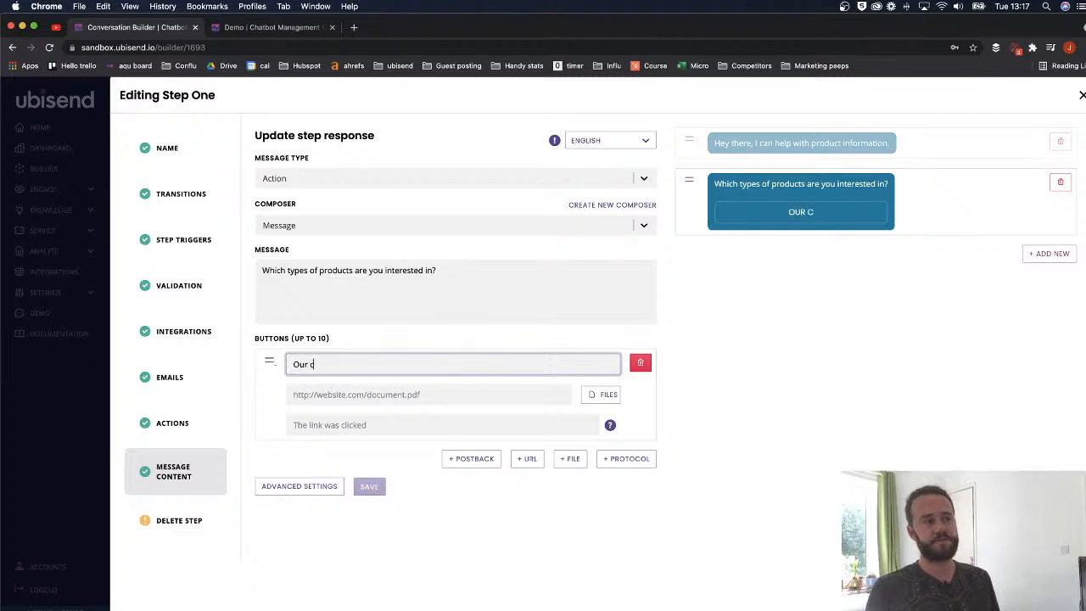
{"action": "left_click", "coordinate": [570, 458]}
{"action": "left_click", "coordinate": [361, 465]}
{"action": "type", "text": "Our shoes"}
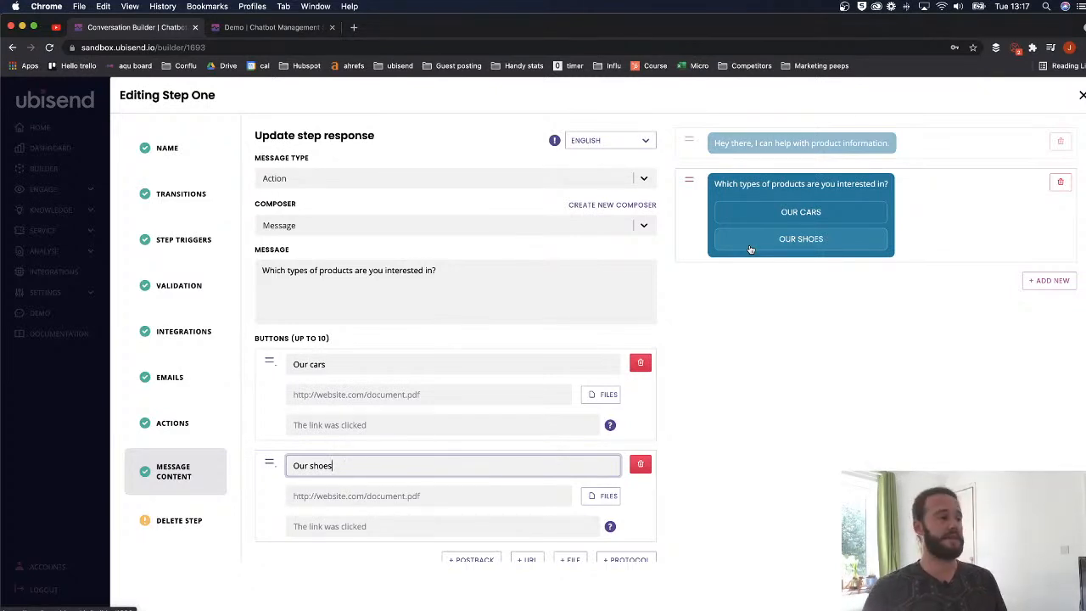
- Open the file library for Our cars and show the PDFs
{"action": "left_click", "coordinate": [429, 397]}
{"action": "left_click", "coordinate": [595, 398]}
{"action": "left_click", "coordinate": [363, 349]}
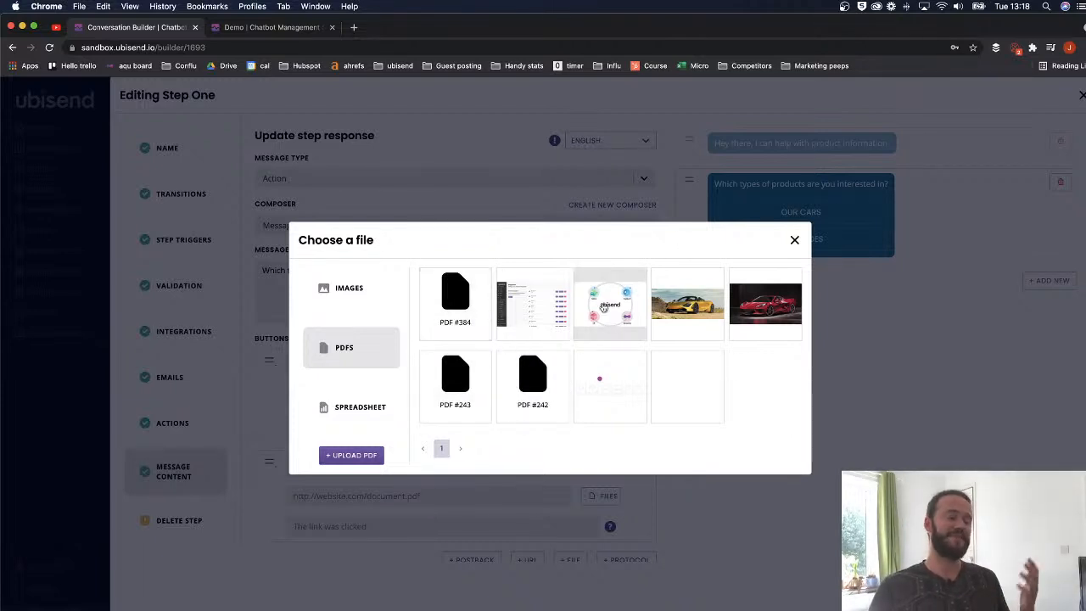
- Attach the selected library file to Our cars and check its hosted S3 link
{"action": "left_click", "coordinate": [454, 321]}
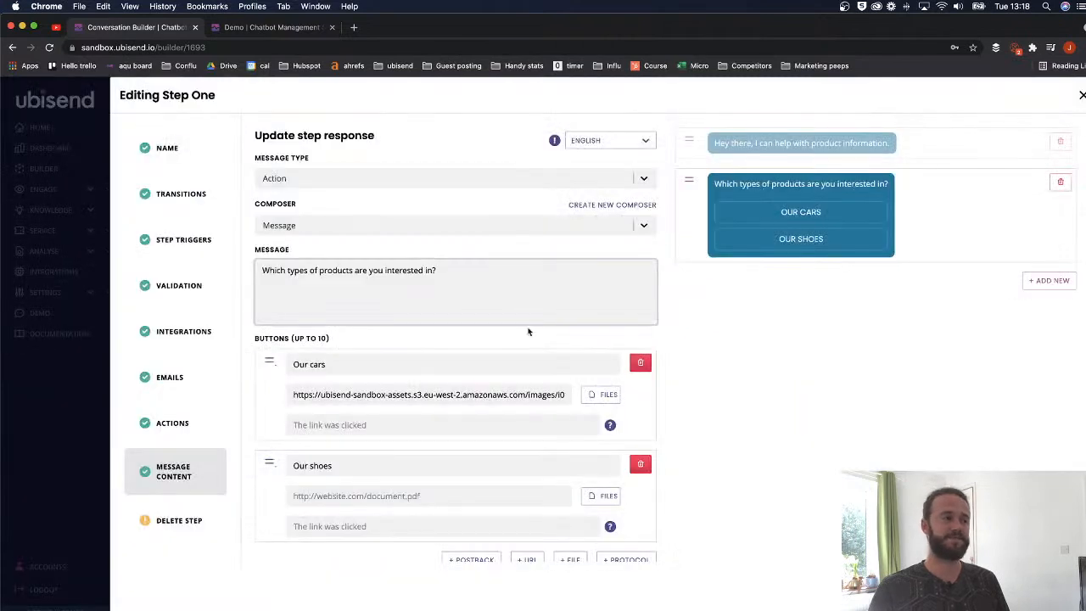
{"action": "left_click", "coordinate": [400, 387]}
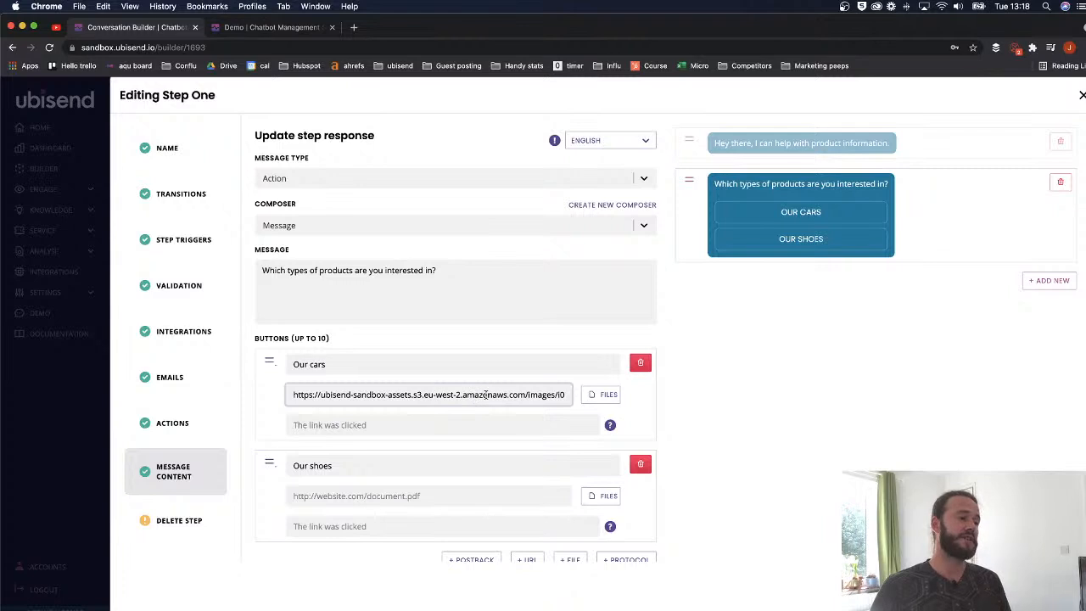
{"action": "left_click_drag", "start_coordinate": [488, 395], "coordinate": [331, 395]}
{"action": "left_click", "coordinate": [417, 395]}
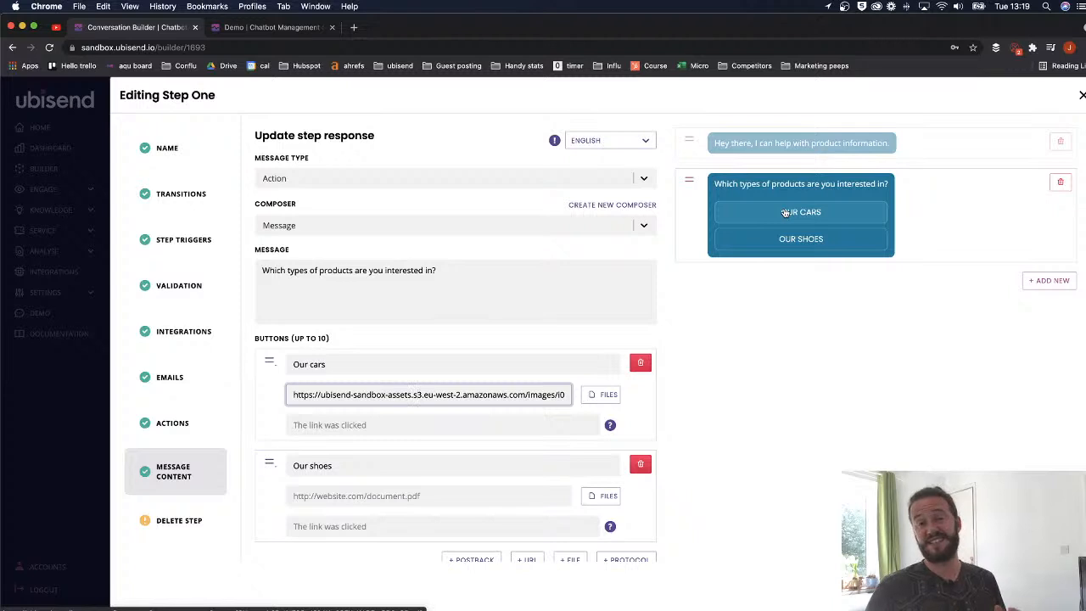
- Remove the Our cars and Our shoes buttons and delete the second message
{"action": "scroll", "coordinate": [526, 391], "scroll_direction": "down", "scroll_amount": 2}
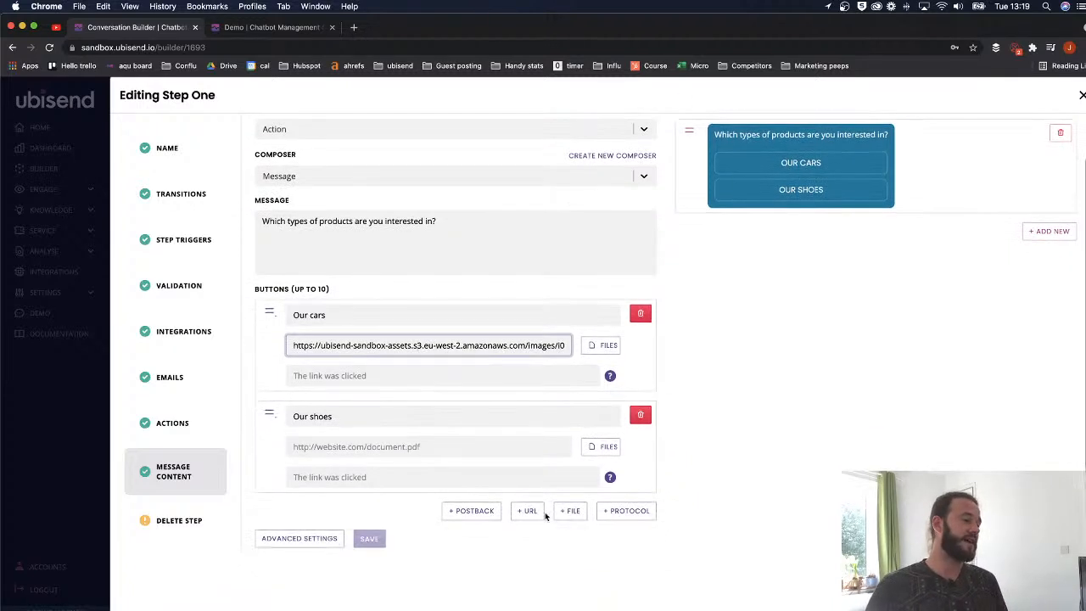
{"action": "left_click", "coordinate": [641, 314]}
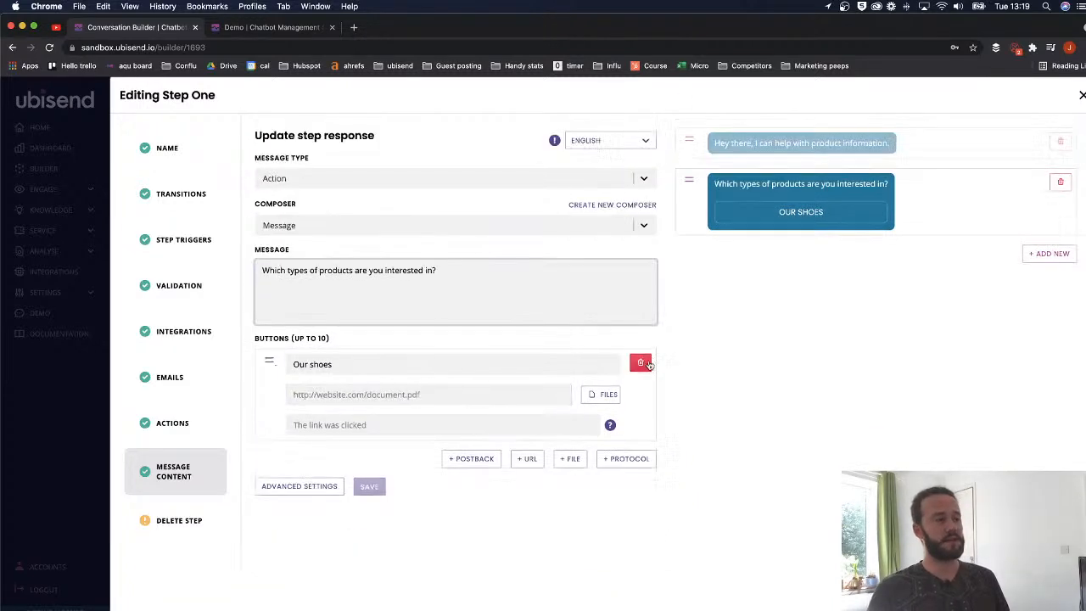
{"action": "left_click", "coordinate": [640, 364]}
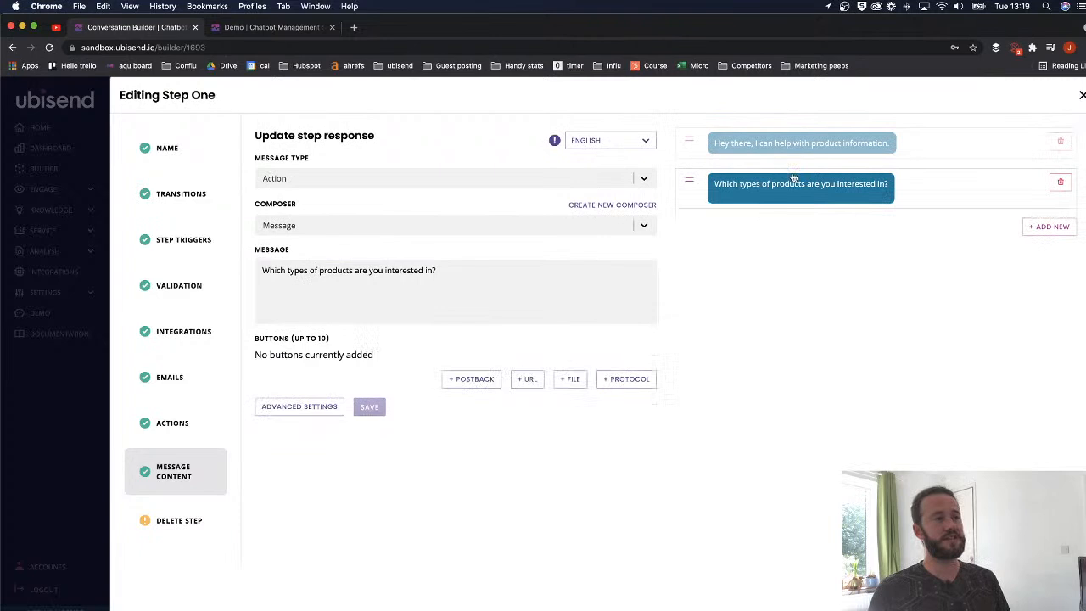
{"action": "left_click", "coordinate": [1059, 184]}
- Make the remaining message an Action type with a Mailto protocol button
{"action": "left_click", "coordinate": [302, 175]}
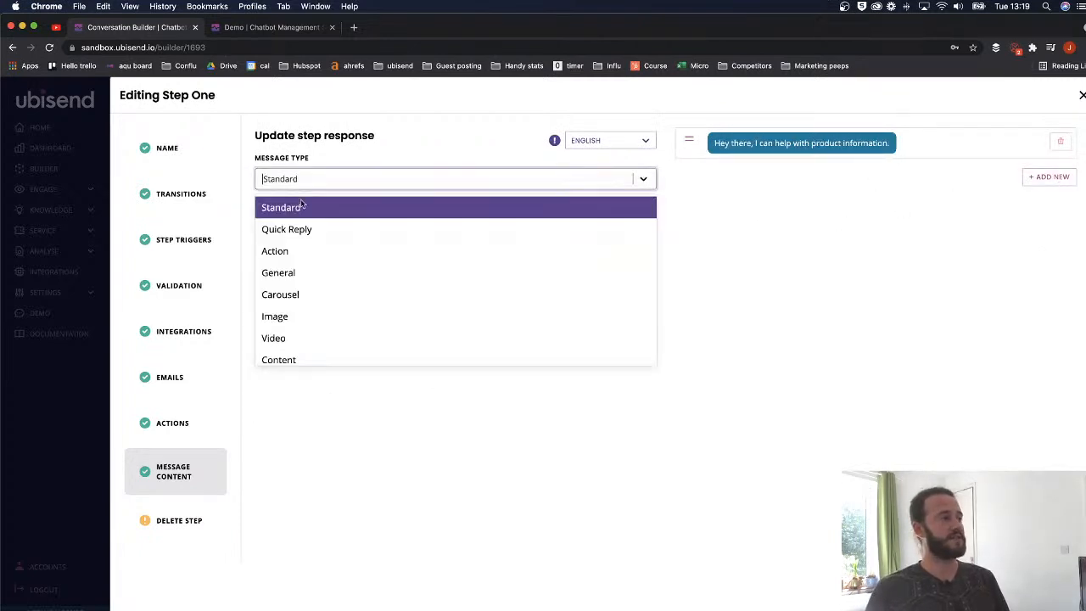
{"action": "left_click", "coordinate": [304, 251]}
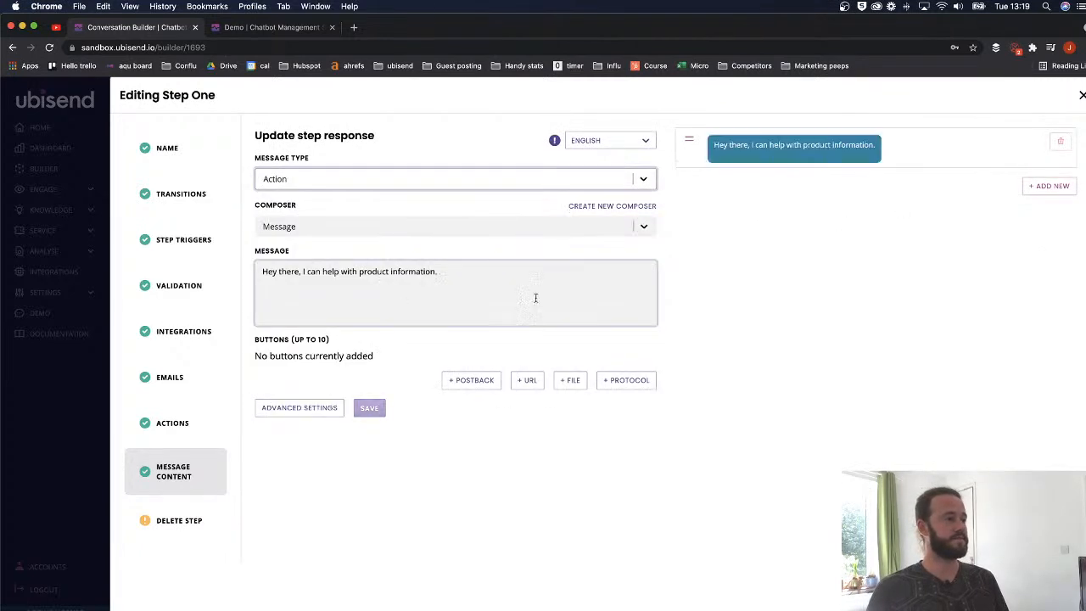
{"action": "left_click_drag", "start_coordinate": [443, 272], "coordinate": [253, 272]}
{"action": "left_click", "coordinate": [649, 378]}
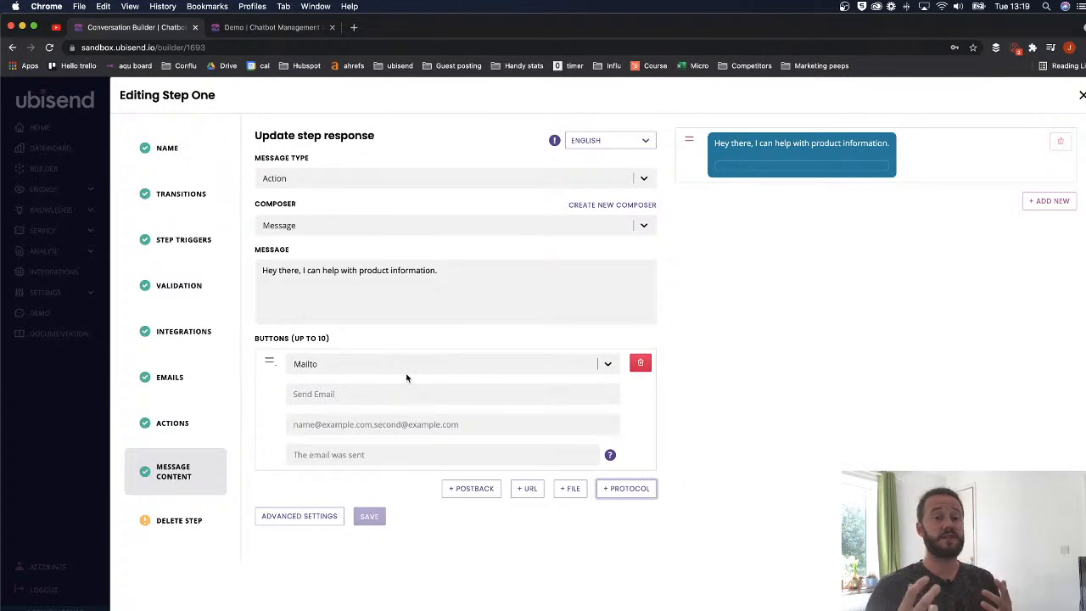
{"action": "left_click", "coordinate": [399, 366]}
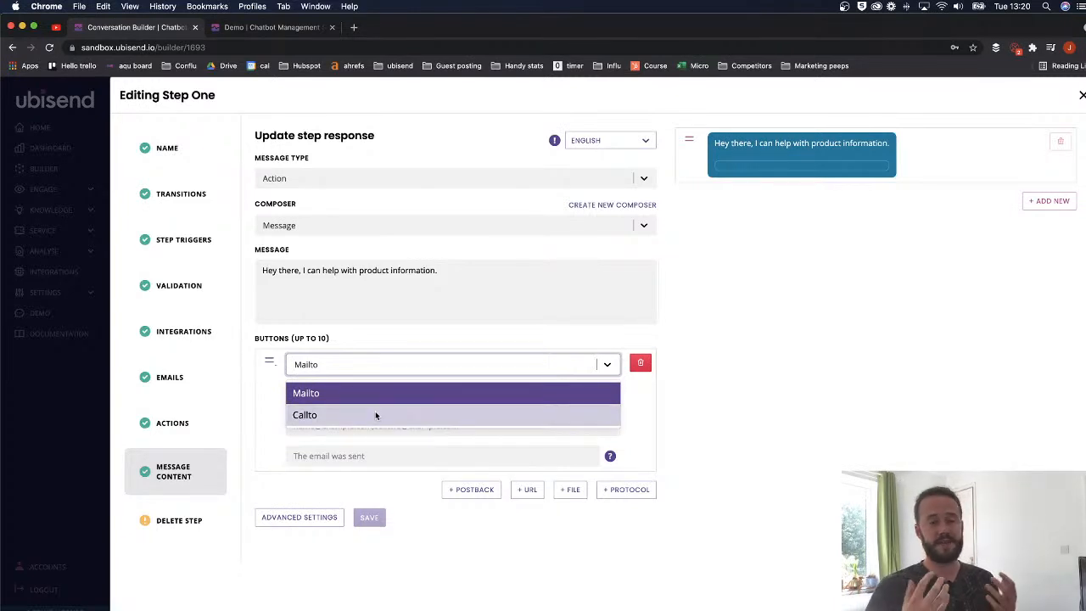
- Replace the message with 'Sure, you can contact us on any of the following channels.'
{"action": "left_click", "coordinate": [468, 285]}
{"action": "key", "text": "super+a"}
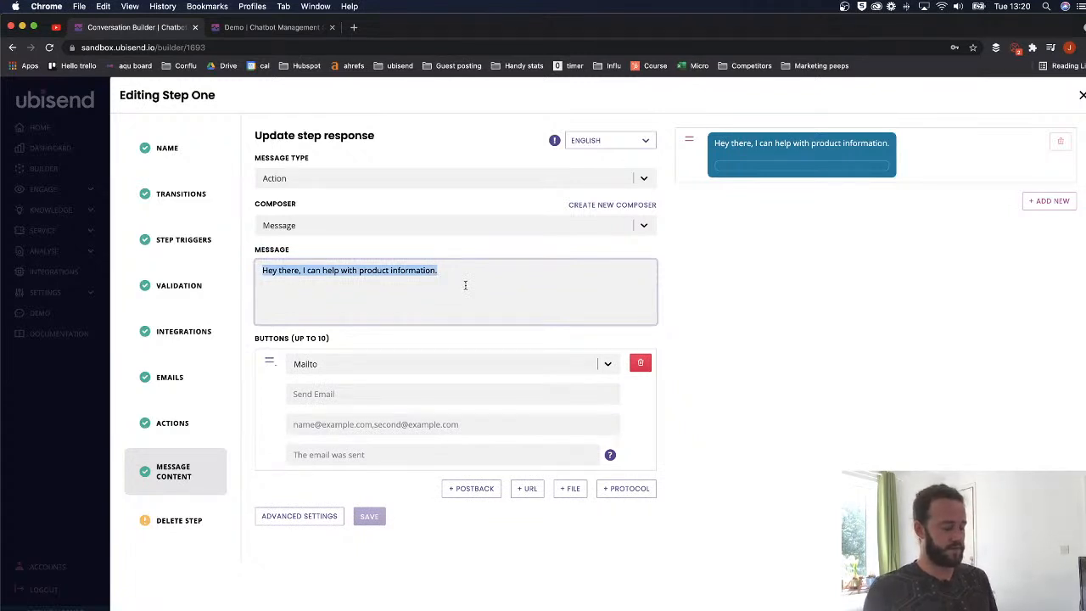
{"action": "key", "text": "BackSpace"}
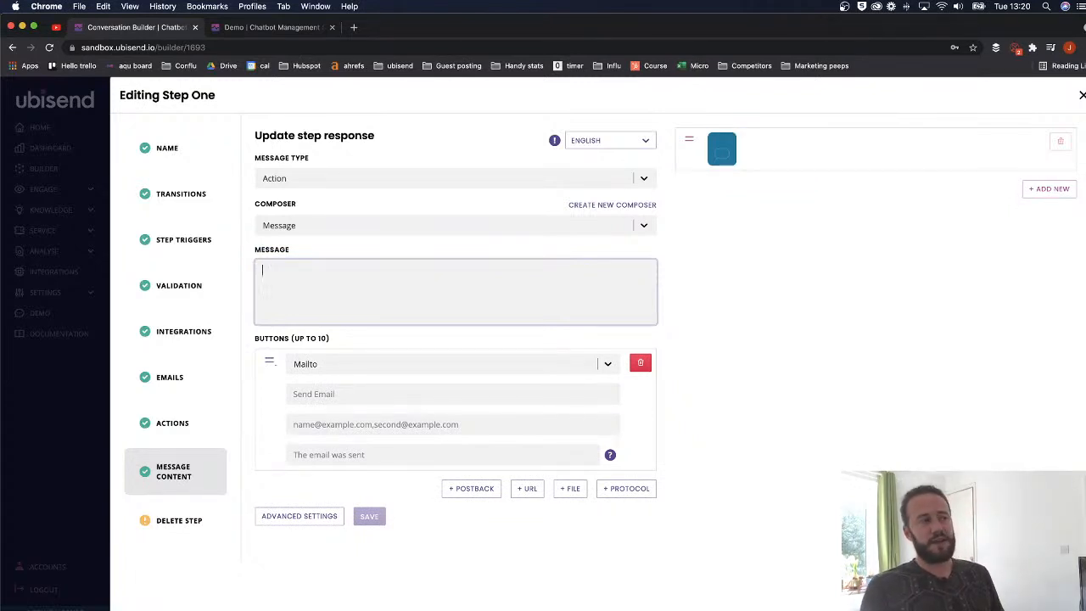
{"action": "type", "text": "Sure, you can r"}
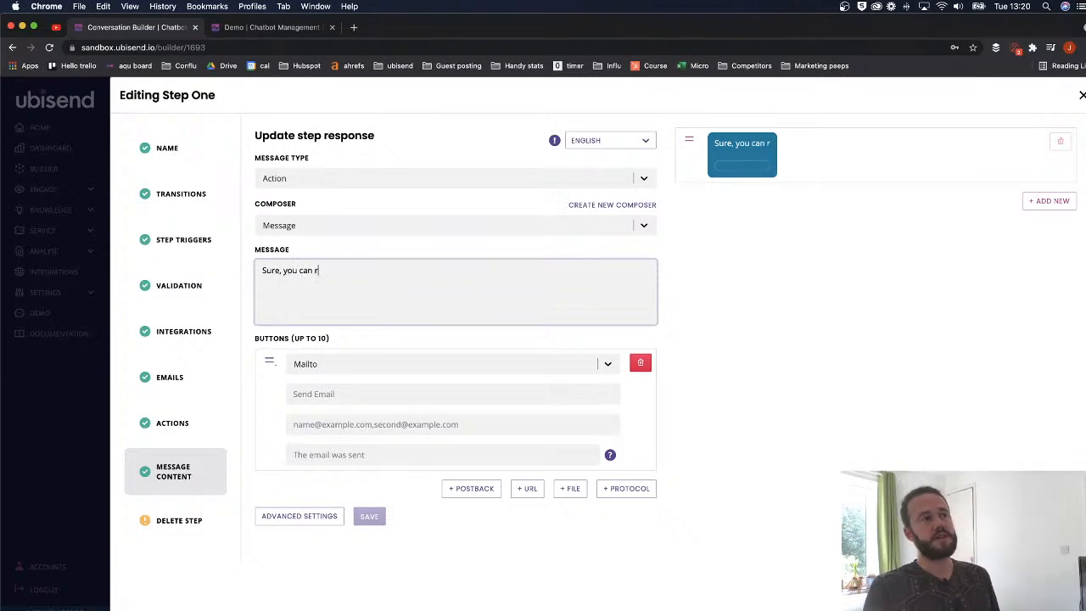
{"action": "key", "text": "BackSpace"}
{"action": "type", "text": "contact us "}
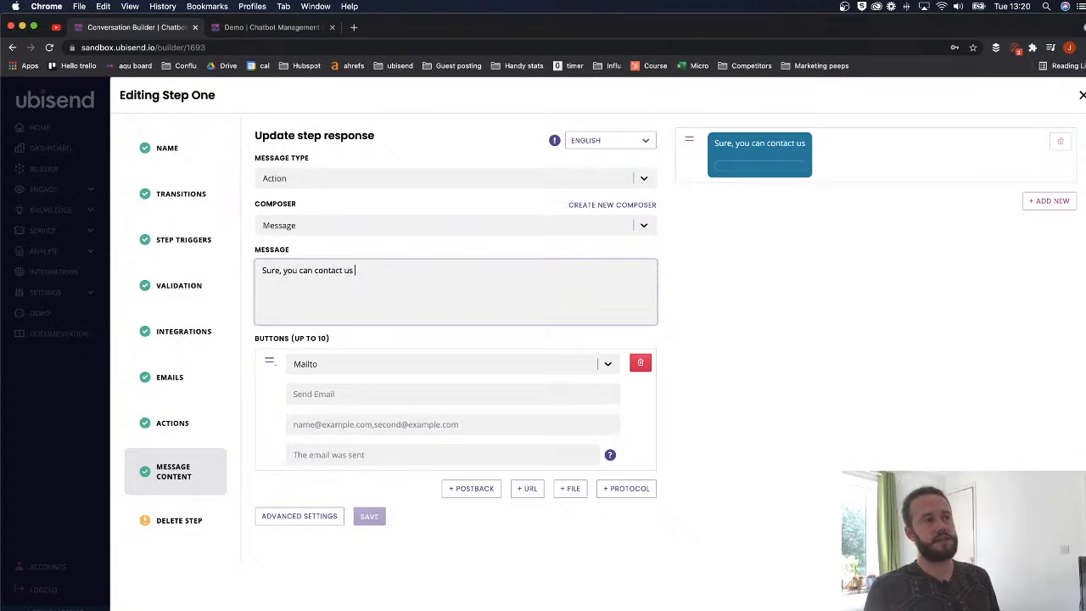
{"action": "type", "text": "on any o"}
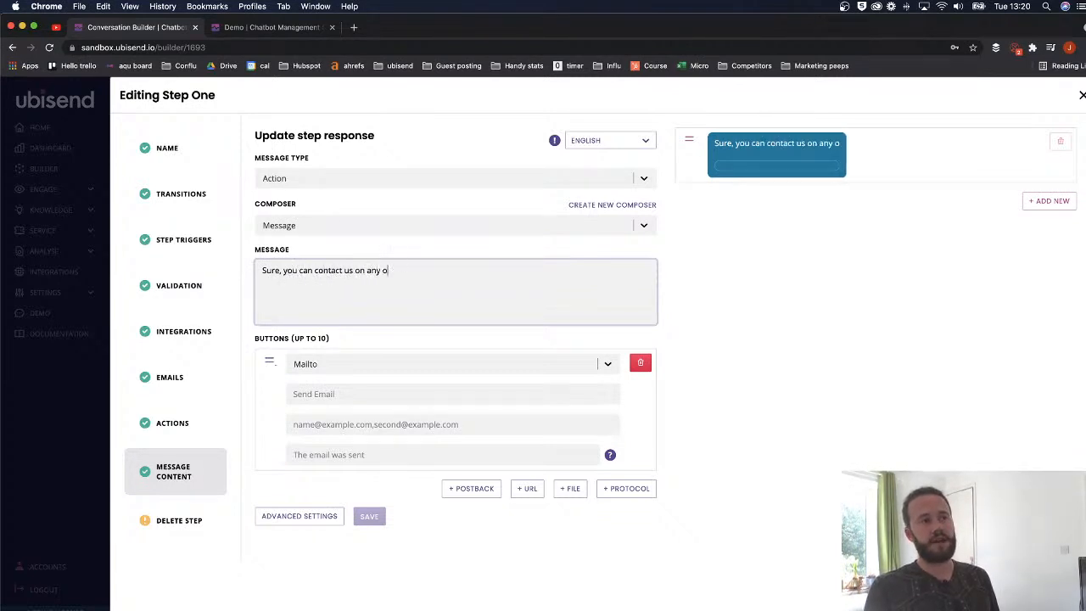
{"action": "type", "text": "f the following ch"}
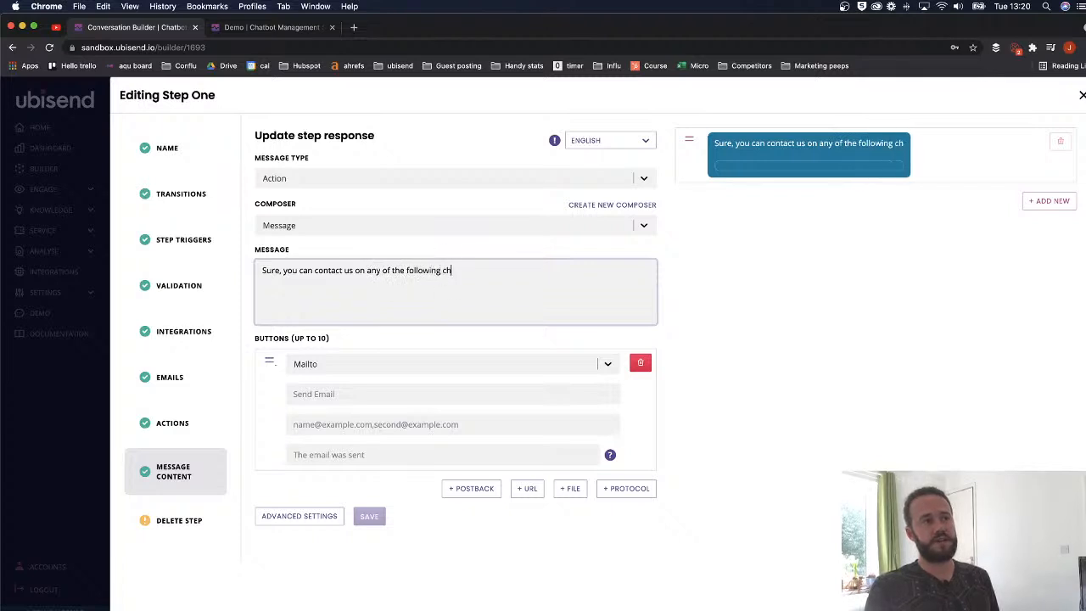
{"action": "type", "text": "annels."}
- Label the Mailto button 'Send us an email' with an example email address, then add a second button
{"action": "left_click", "coordinate": [337, 390]}
{"action": "type", "text": "Send us an email"}
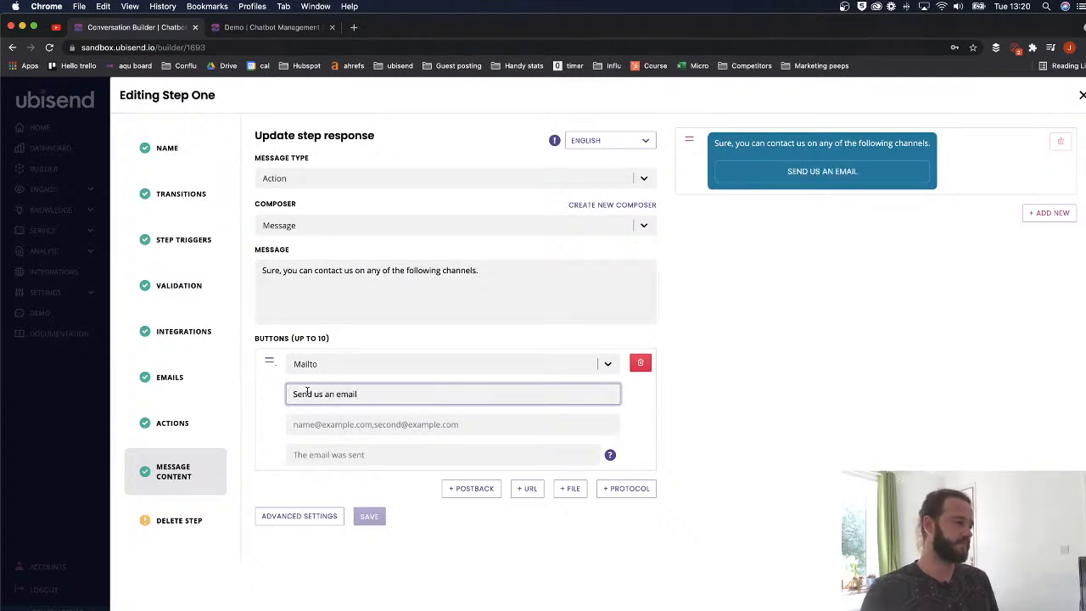
{"action": "left_click", "coordinate": [345, 423]}
{"action": "type", "text": "examp"}
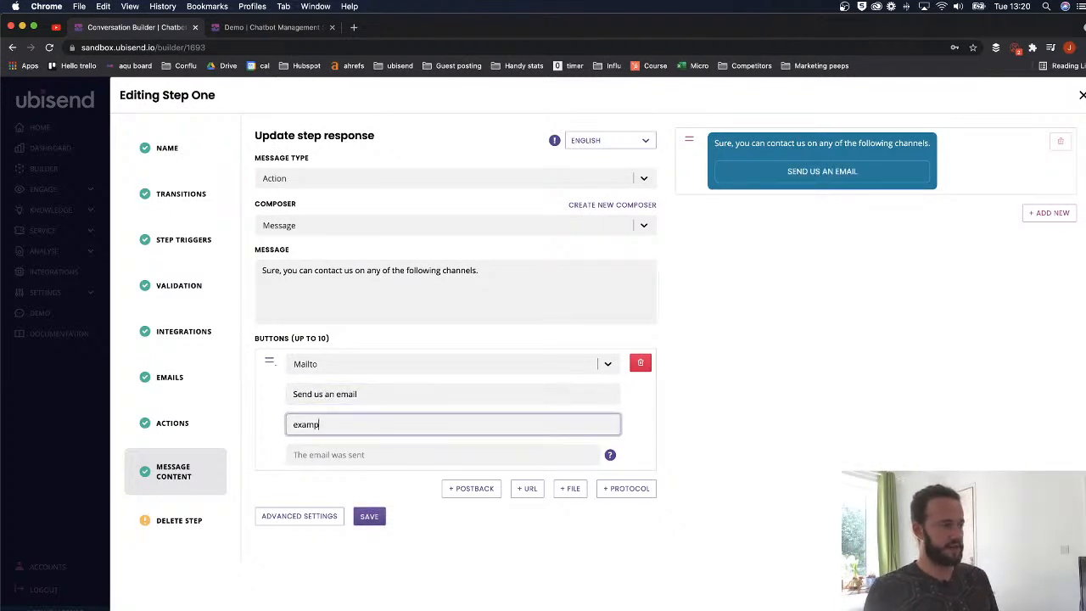
{"action": "type", "text": "le@example.com"}
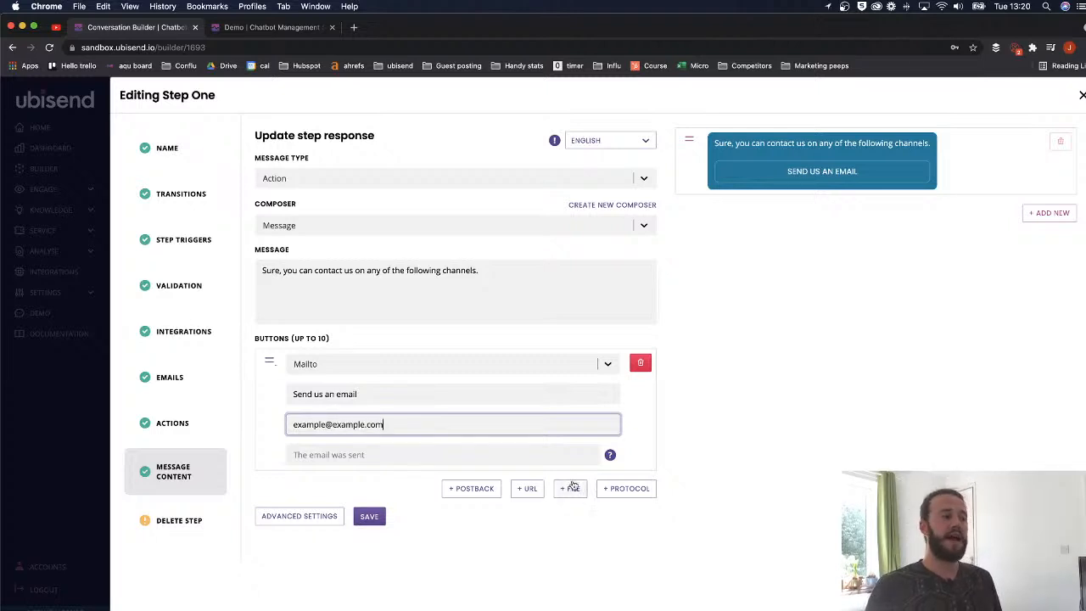
{"action": "left_click", "coordinate": [628, 489]}
{"action": "left_click", "coordinate": [301, 464]}
- Make the second button a Callto button labelled 'Give us a ring' with a phone number
{"action": "left_click", "coordinate": [323, 495]}
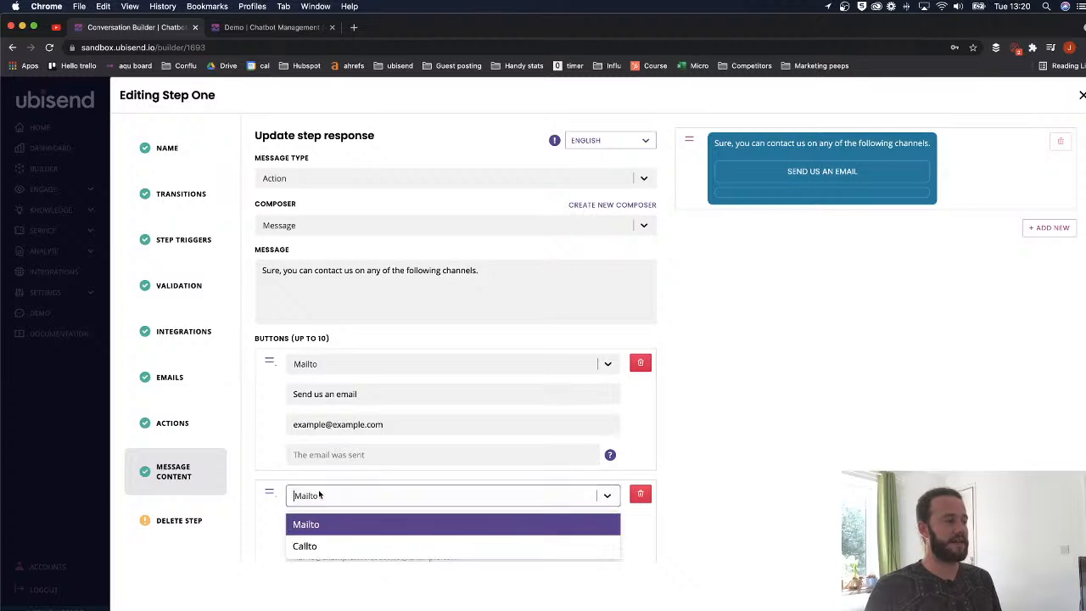
{"action": "left_click", "coordinate": [323, 545]}
{"action": "scroll", "coordinate": [323, 439], "scroll_direction": "down", "scroll_amount": 3}
{"action": "left_click", "coordinate": [323, 440]}
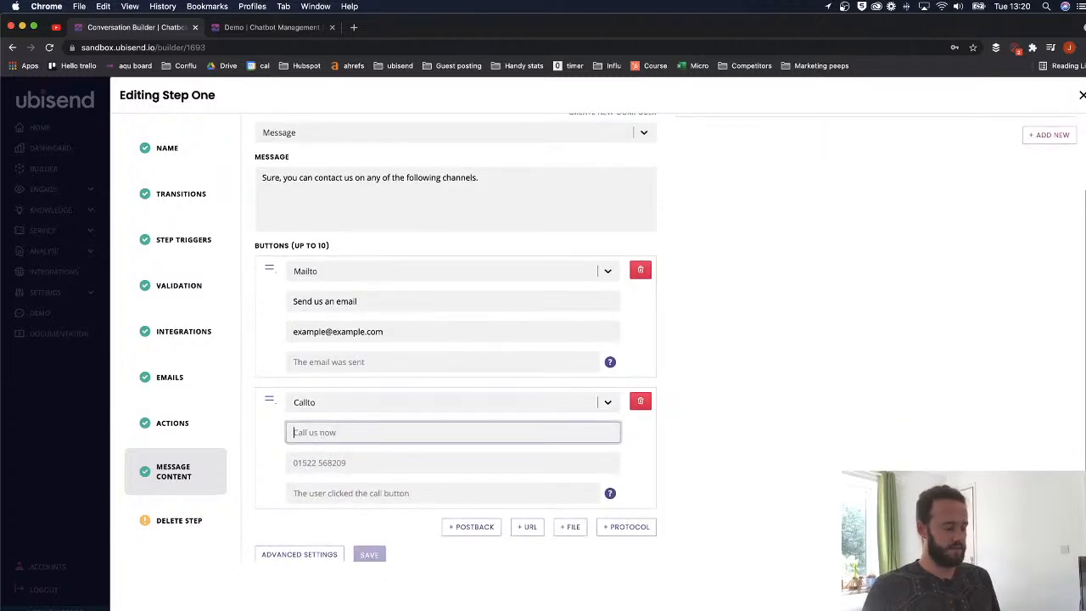
{"action": "type", "text": "Give us a ring"}
{"action": "left_click", "coordinate": [412, 467]}
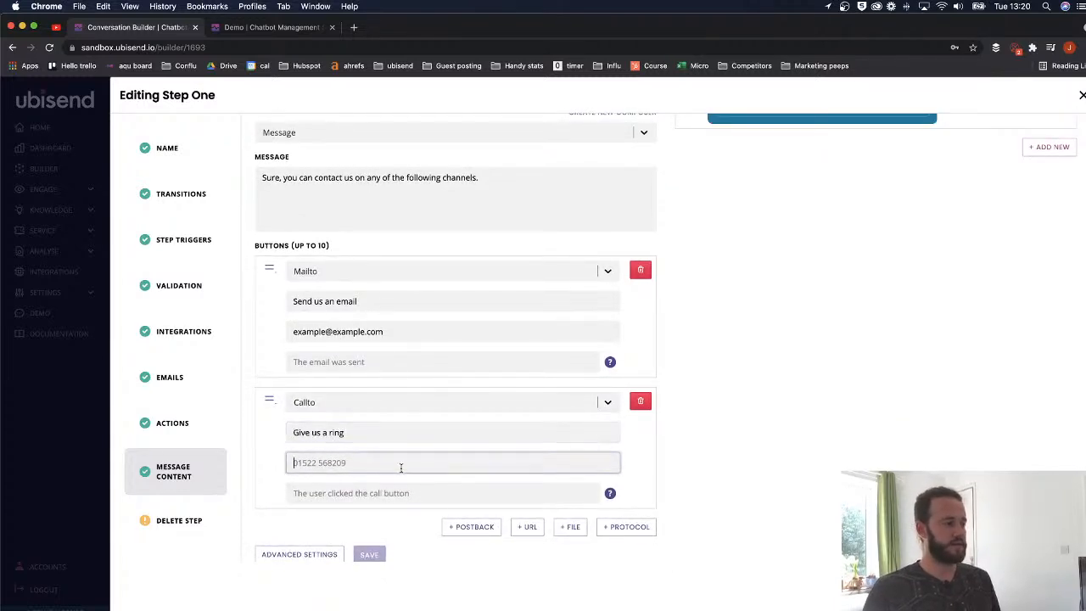
{"action": "type", "text": "0123456876654654"}
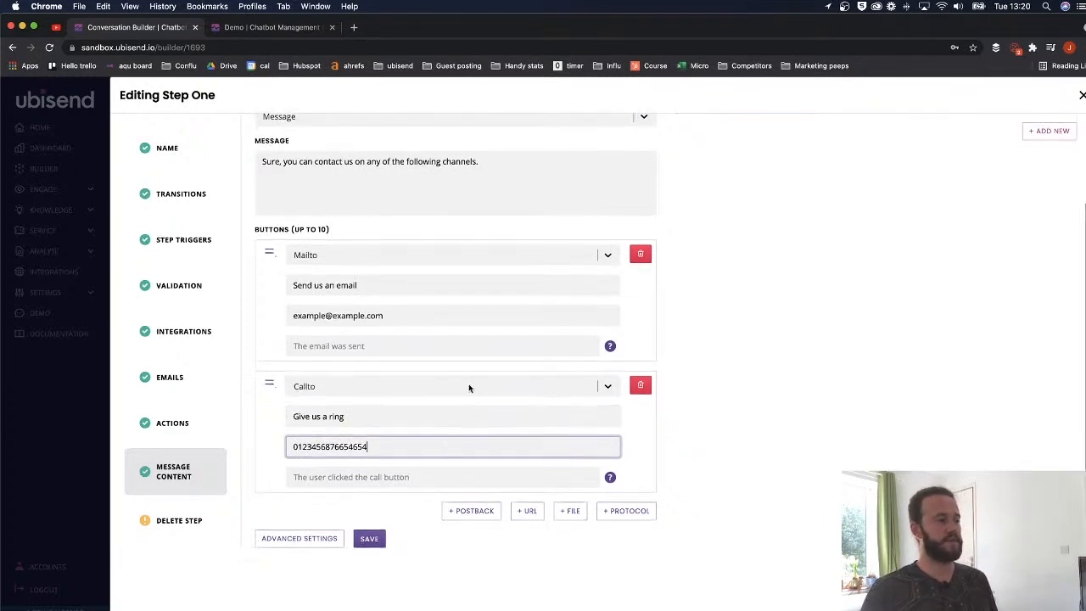
- Save the updated Step One
{"action": "scroll", "coordinate": [445, 391], "scroll_direction": "up", "scroll_amount": 5}
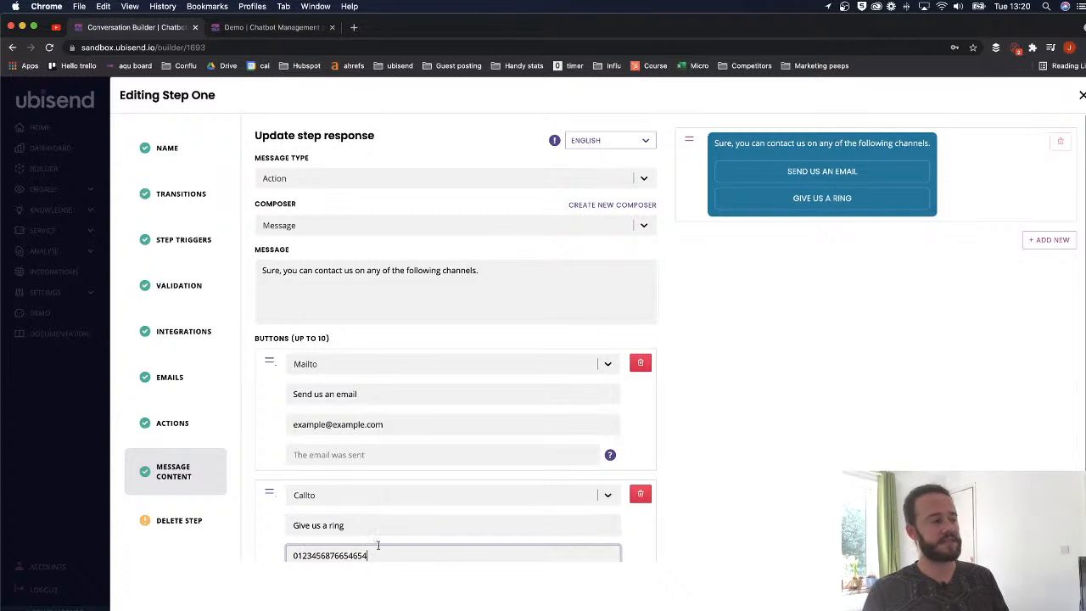
{"action": "scroll", "coordinate": [371, 544], "scroll_direction": "down", "scroll_amount": 5}
{"action": "left_click", "coordinate": [368, 540]}
{"action": "scroll", "coordinate": [573, 330], "scroll_direction": "up", "scroll_amount": 5}
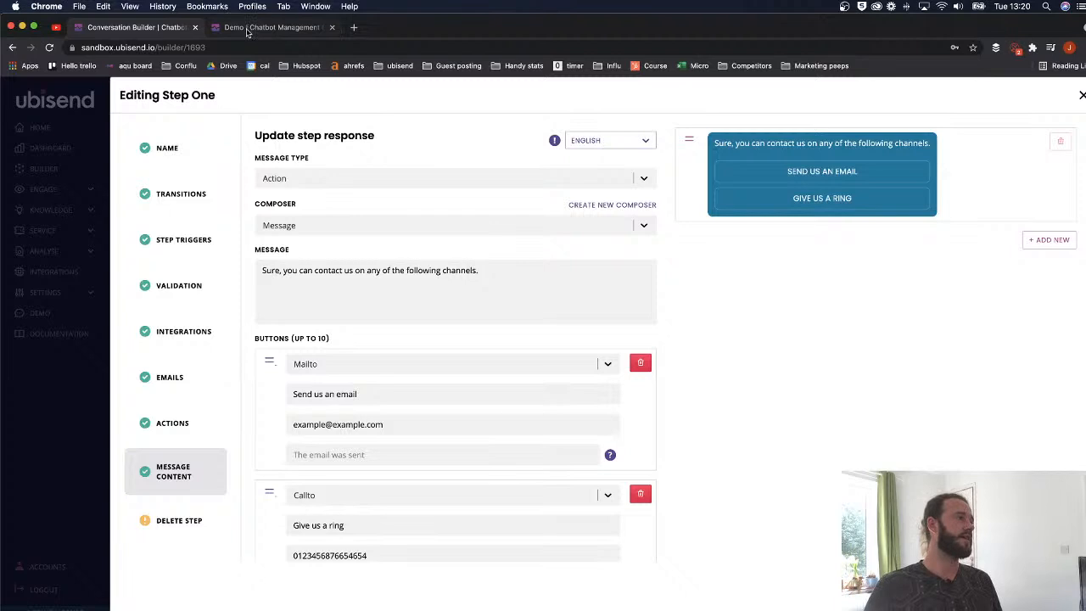
- Reset the demo chat from its settings and enter 'Show me the example'
{"action": "left_click", "coordinate": [265, 26]}
{"action": "left_click", "coordinate": [698, 161]}
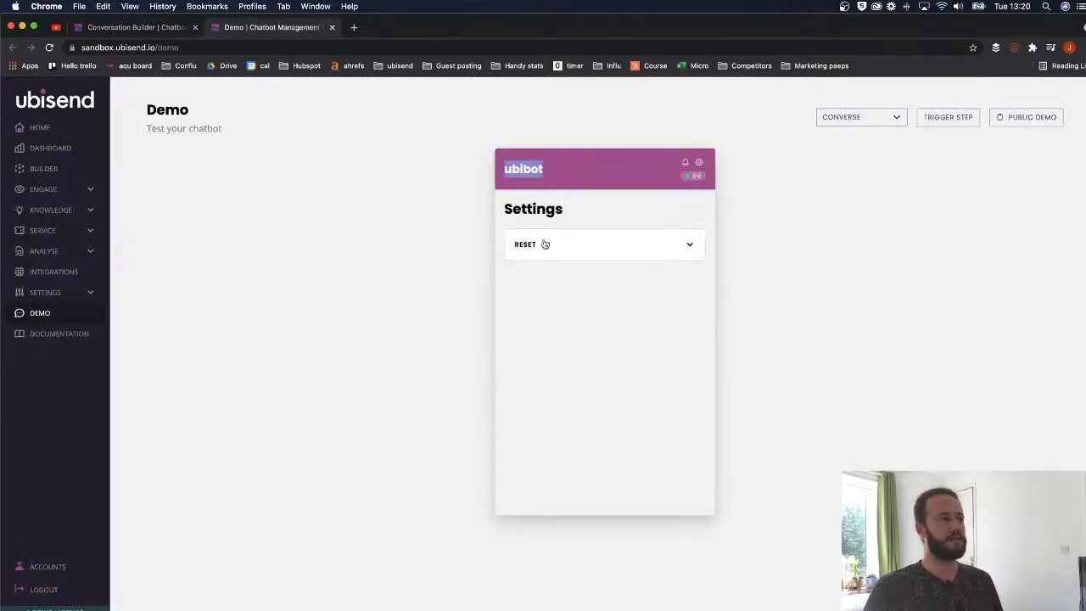
{"action": "left_click", "coordinate": [548, 243]}
{"action": "left_click", "coordinate": [533, 342]}
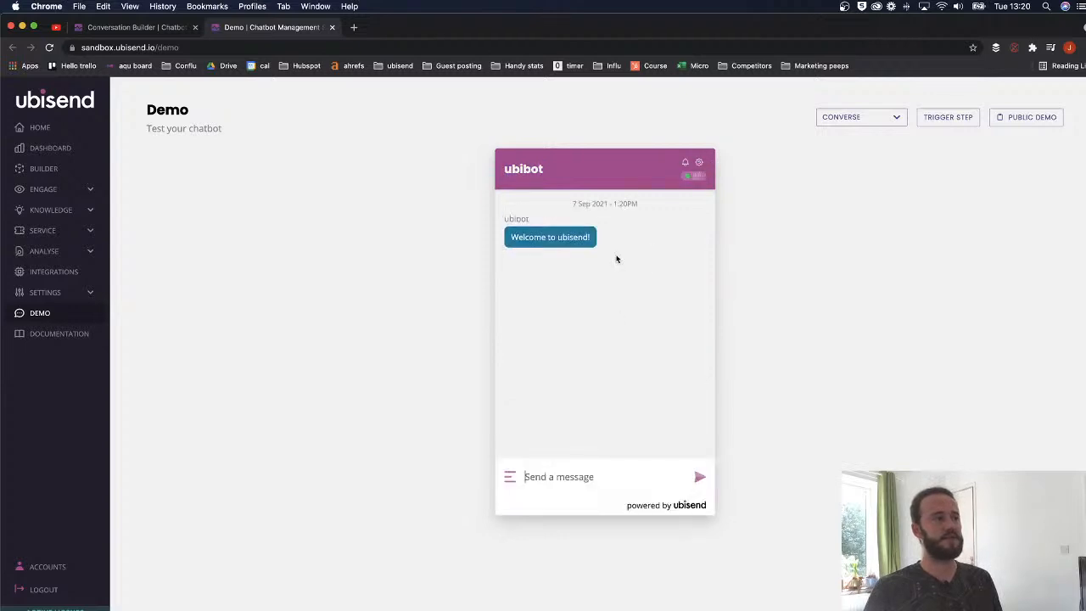
{"action": "type", "text": "Show"}
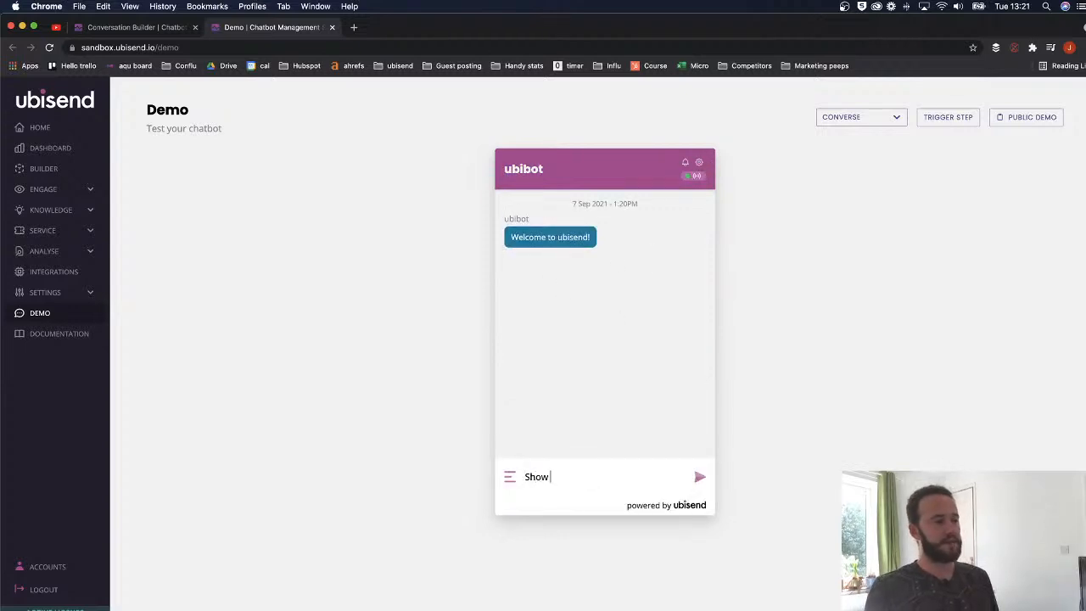
{"action": "type", "text": " me the exa"}
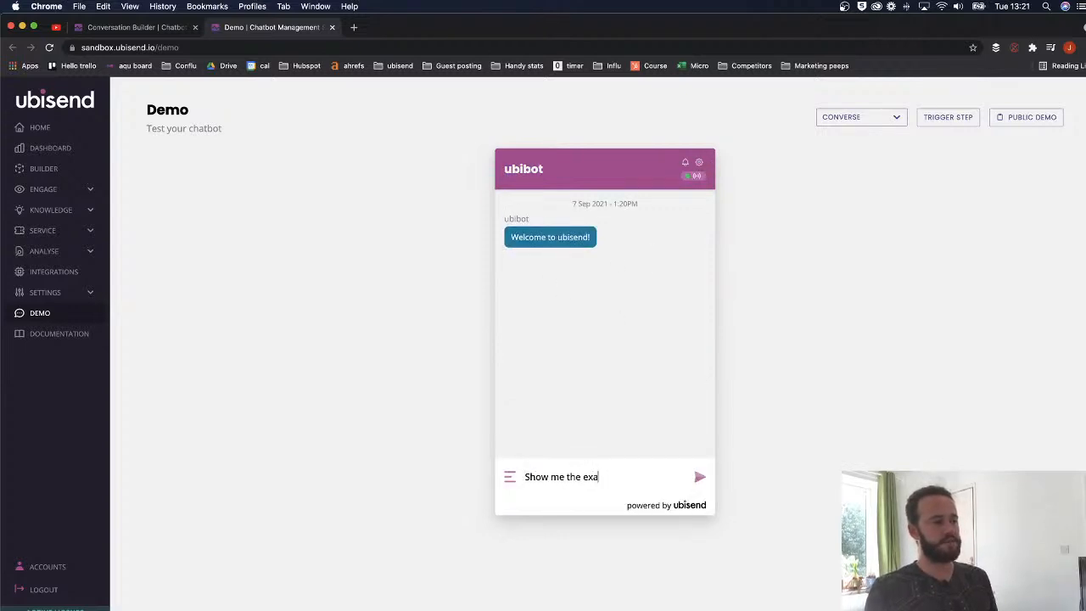
{"action": "type", "text": "mple"}
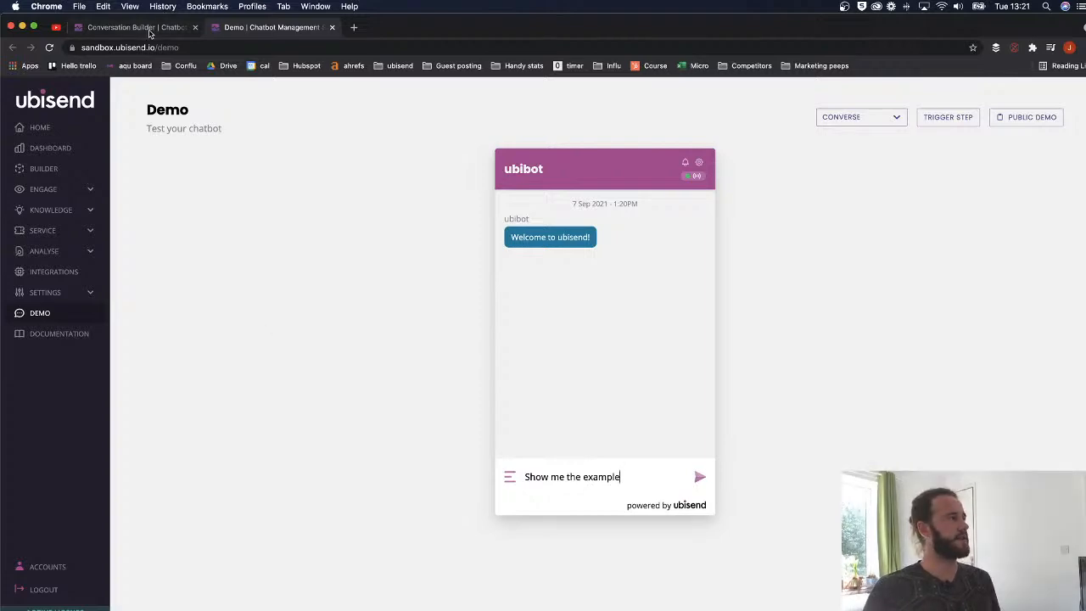
- Close the Step One editing panel, send the test message, and return to Conversation Builder
{"action": "left_click", "coordinate": [157, 27]}
{"action": "left_click", "coordinate": [1081, 97]}
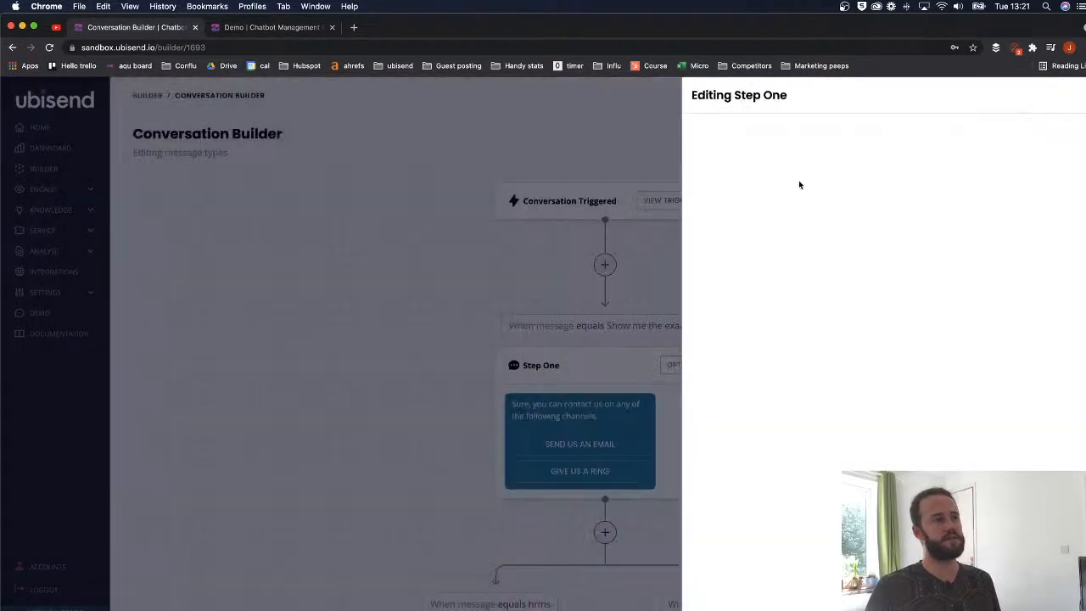
{"action": "left_click", "coordinate": [297, 27]}
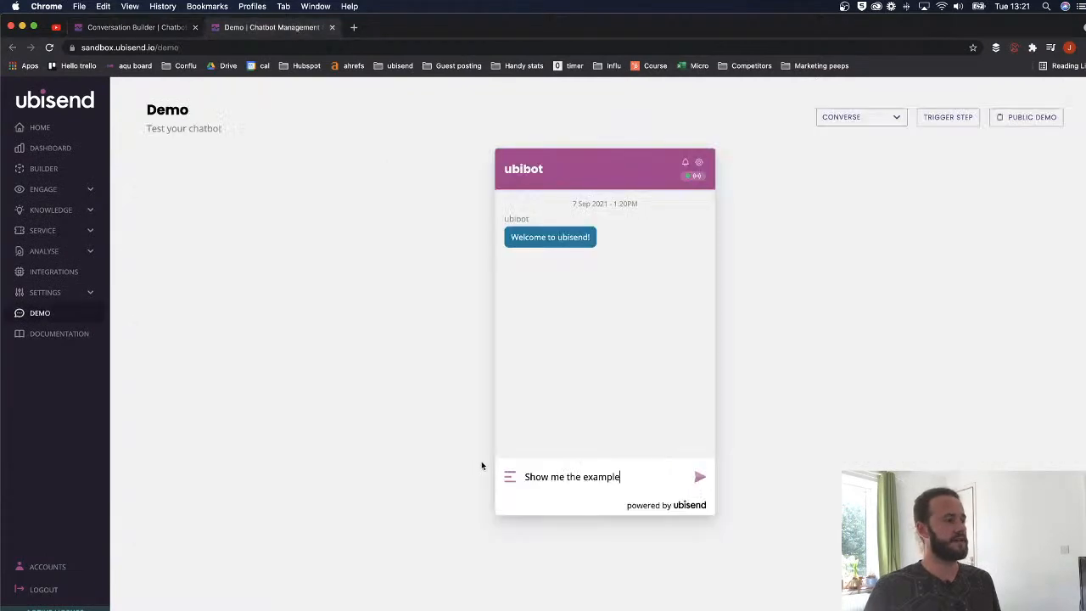
{"action": "left_click", "coordinate": [700, 477]}
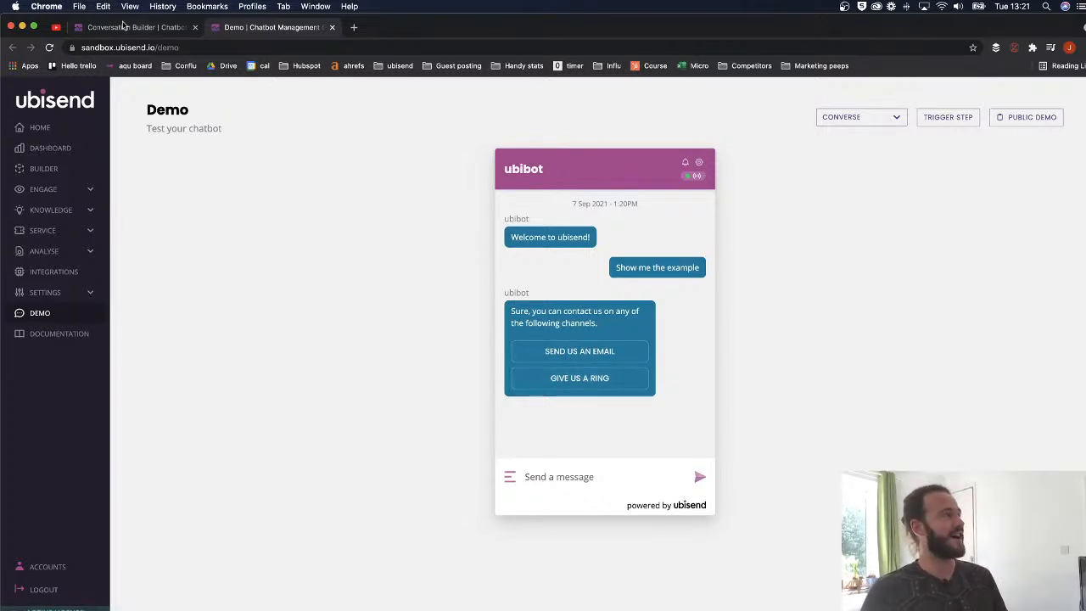
{"action": "left_click", "coordinate": [150, 29]}
{"action": "scroll", "coordinate": [532, 376], "scroll_direction": "down", "scroll_amount": 2}
{"action": "scroll", "coordinate": [534, 373], "scroll_direction": "up", "scroll_amount": 2}
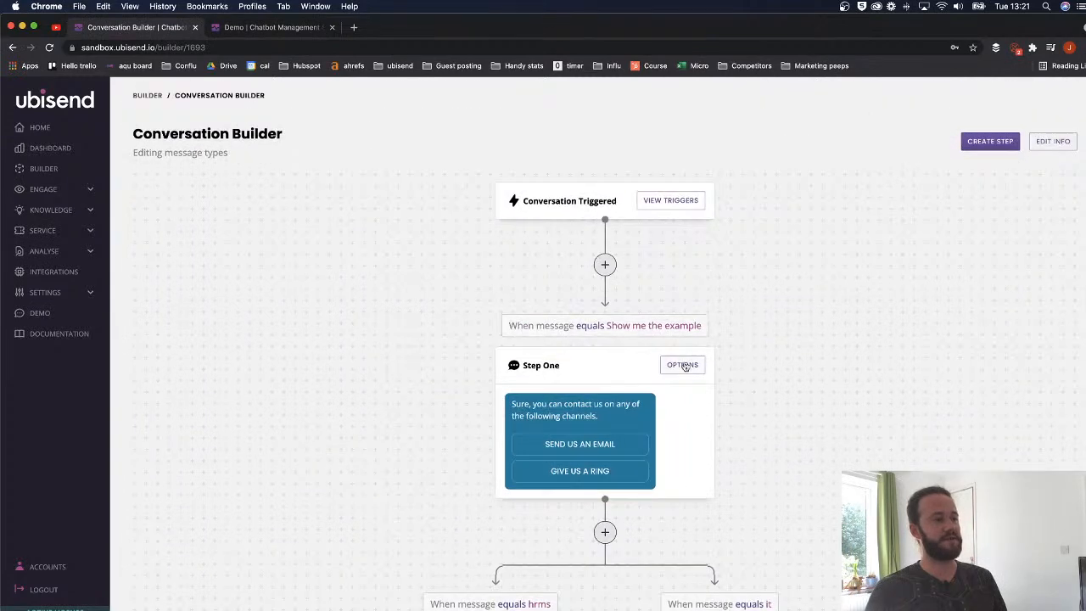
{"action": "left_click", "coordinate": [682, 365]}
{"action": "left_click", "coordinate": [214, 472]}
{"action": "scroll", "coordinate": [410, 469], "scroll_direction": "down", "scroll_amount": 3}
{"action": "left_click", "coordinate": [395, 473]}
{"action": "double_click", "coordinate": [401, 474]}
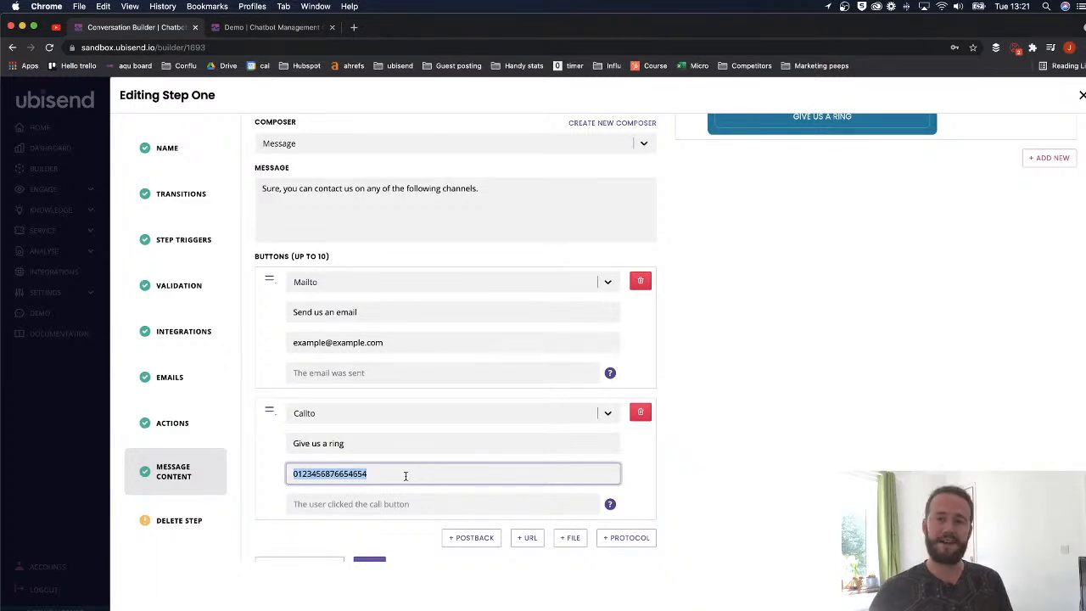
{"action": "left_click", "coordinate": [261, 29]}
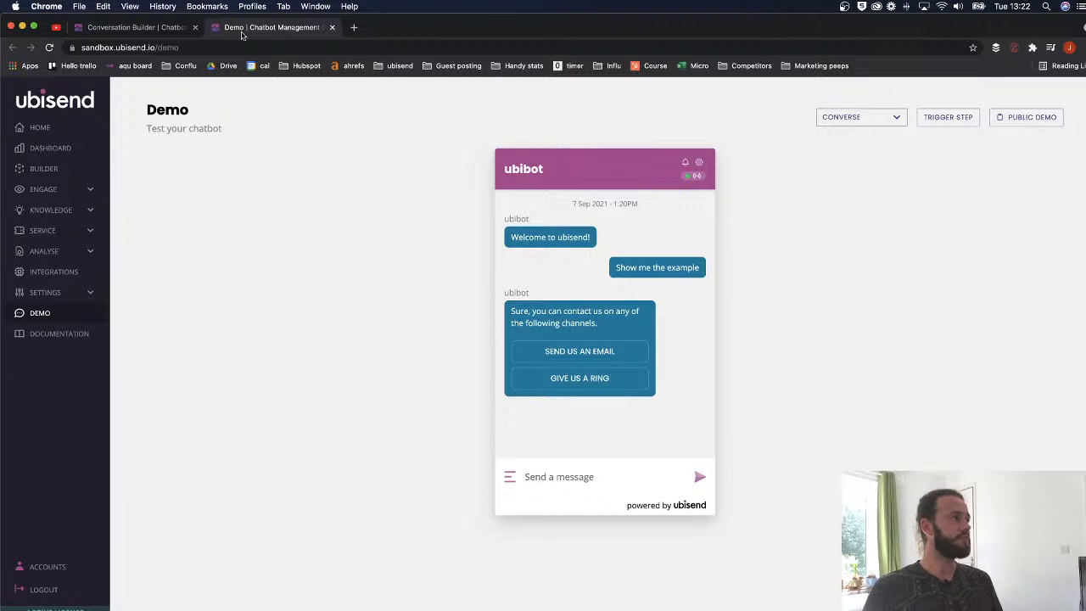
{"action": "left_click", "coordinate": [135, 27]}
{"action": "scroll", "coordinate": [395, 235], "scroll_direction": "up", "scroll_amount": 3}
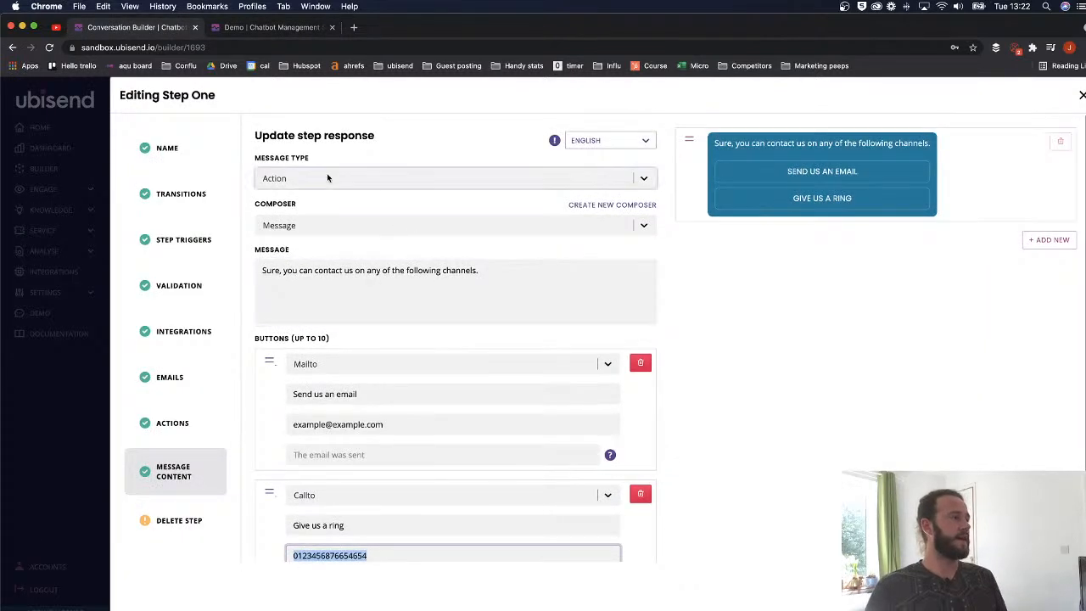
- Change Step One's message type to Carousel
{"action": "left_click", "coordinate": [327, 178]}
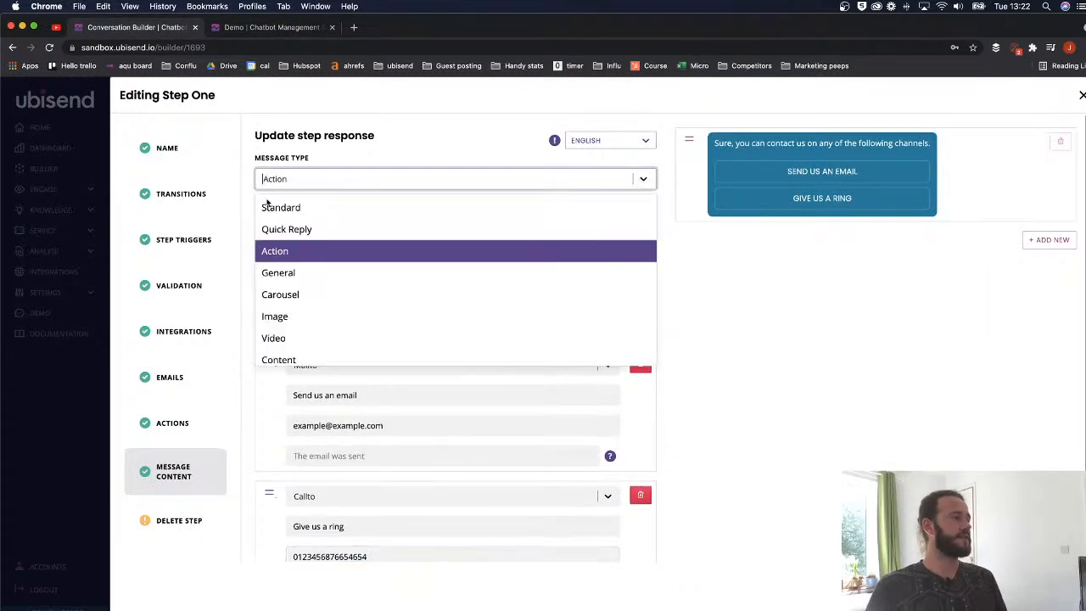
{"action": "left_click", "coordinate": [304, 273]}
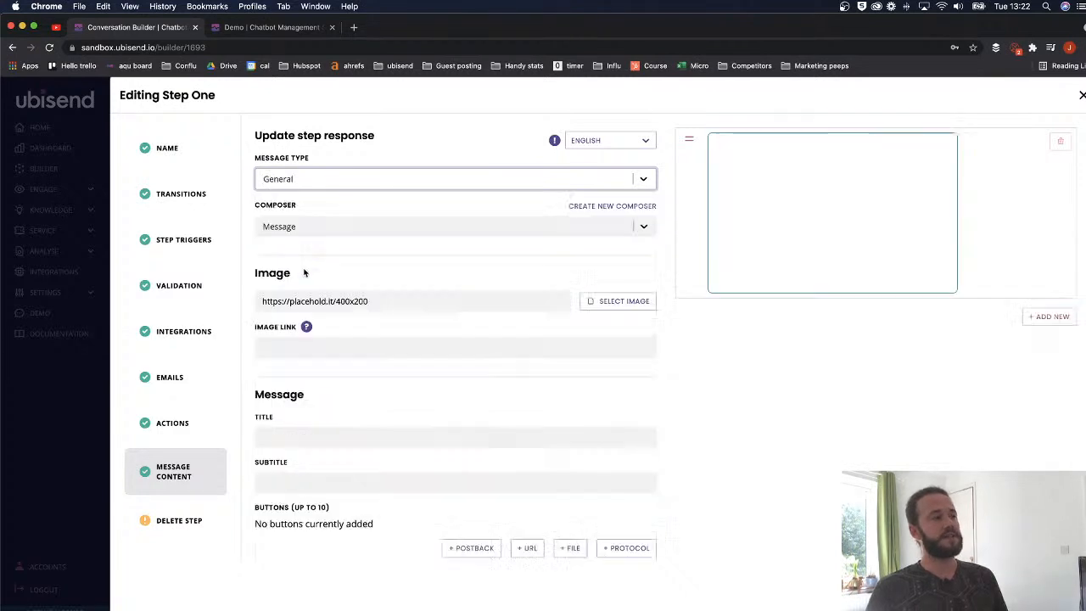
{"action": "scroll", "coordinate": [306, 297], "scroll_direction": "down", "scroll_amount": 1}
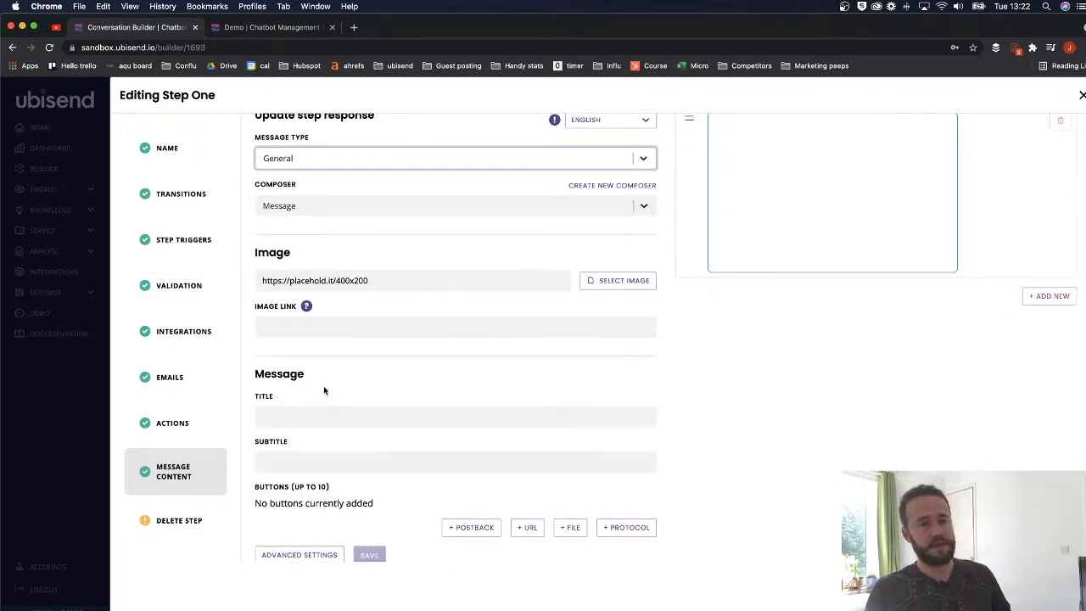
{"action": "scroll", "coordinate": [344, 384], "scroll_direction": "up", "scroll_amount": 1}
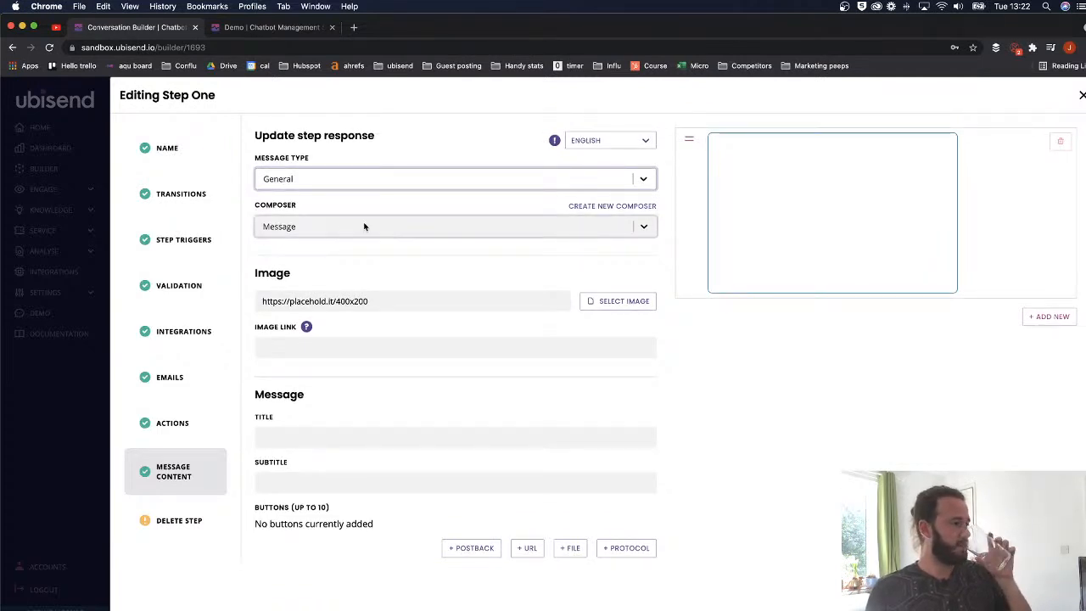
{"action": "left_click", "coordinate": [333, 185]}
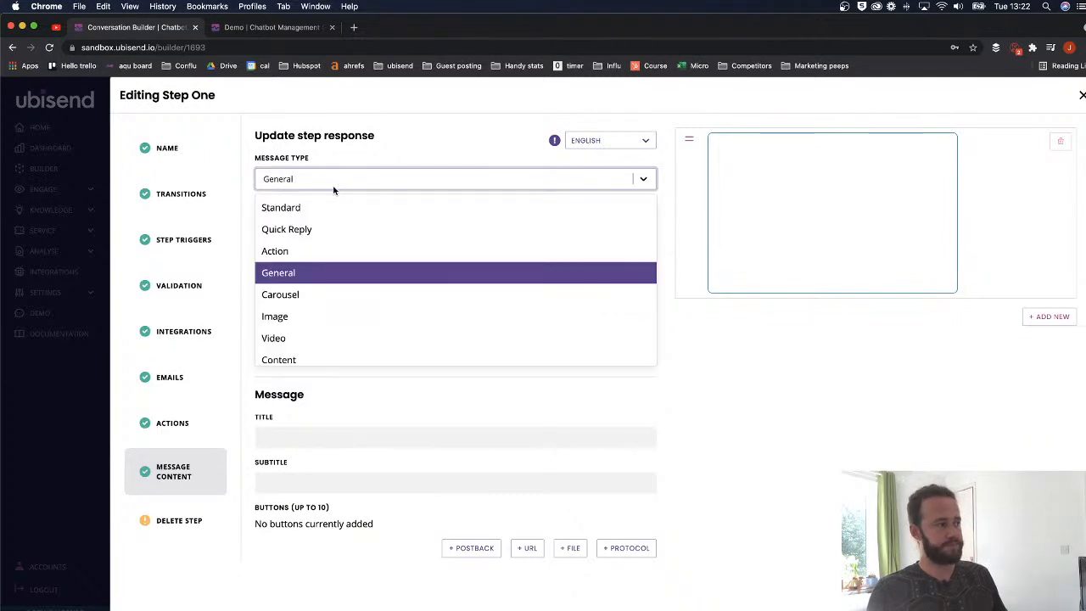
{"action": "left_click", "coordinate": [302, 291]}
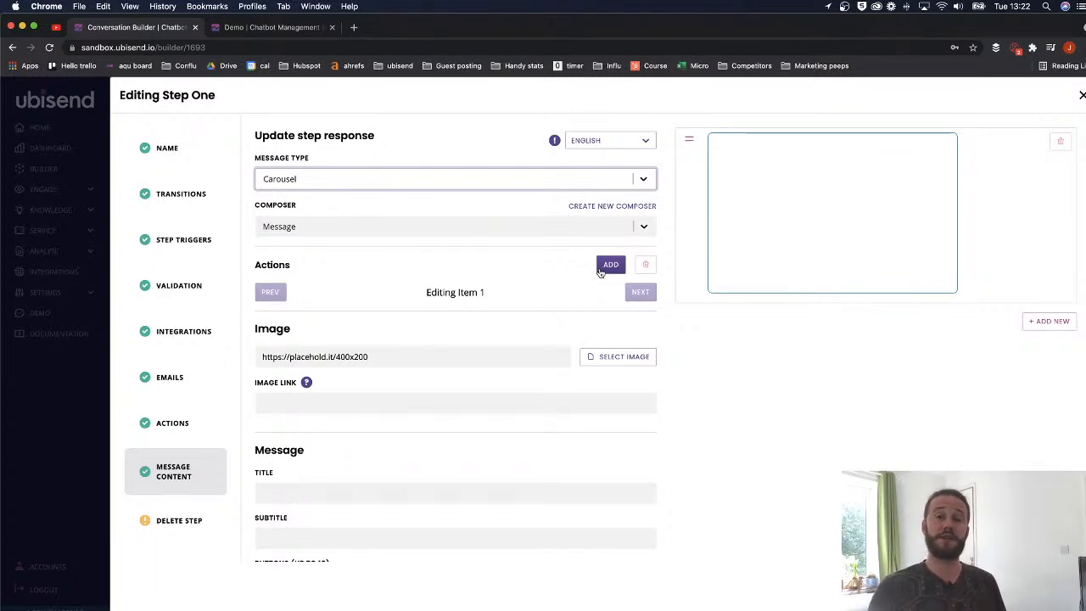
- Add a second carousel item, view it, then go back to editing Item 1
{"action": "left_click", "coordinate": [608, 265]}
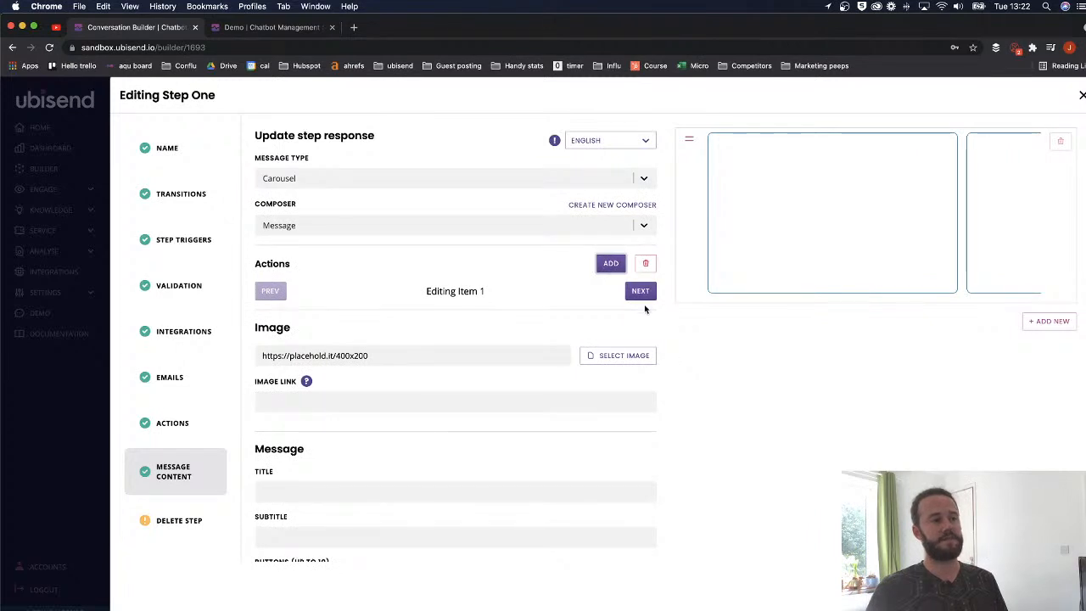
{"action": "left_click", "coordinate": [640, 292]}
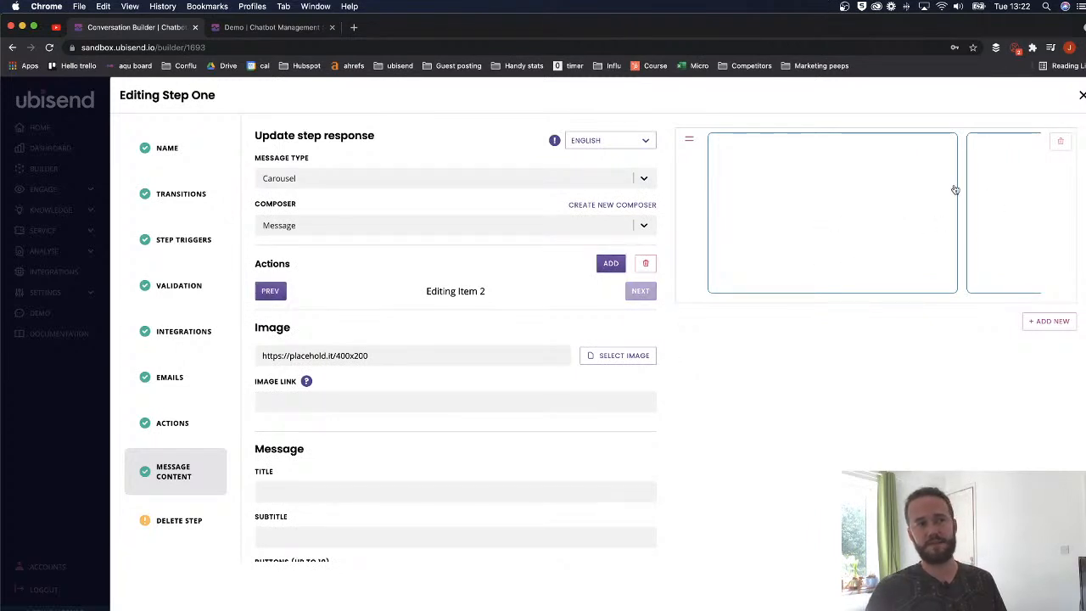
{"action": "scroll", "coordinate": [911, 197], "scroll_direction": "right", "scroll_amount": 5}
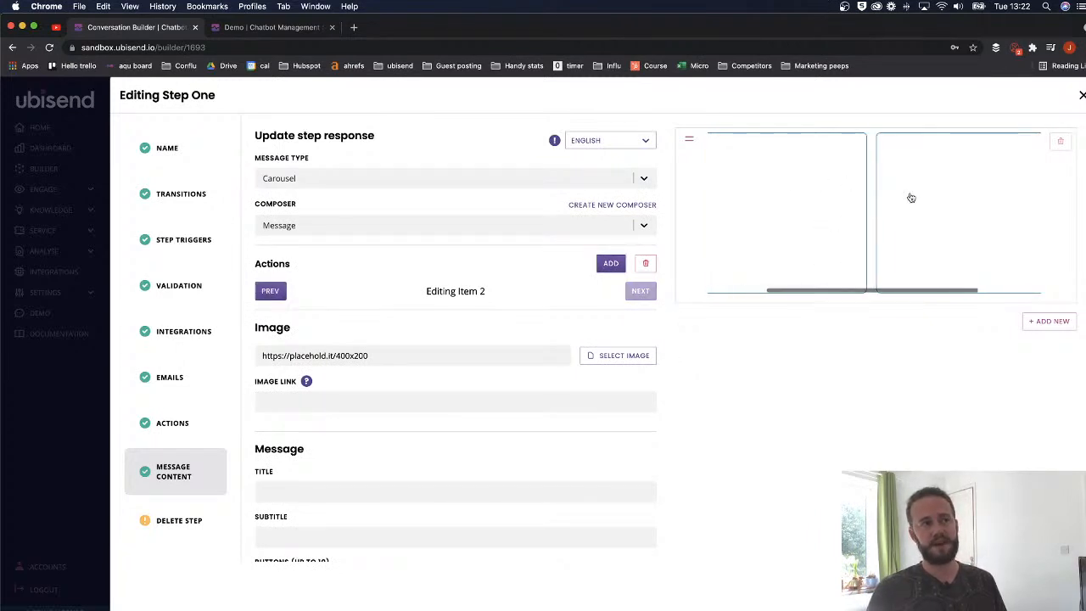
{"action": "scroll", "coordinate": [899, 197], "scroll_direction": "left", "scroll_amount": 5}
{"action": "scroll", "coordinate": [840, 208], "scroll_direction": "right", "scroll_amount": 2}
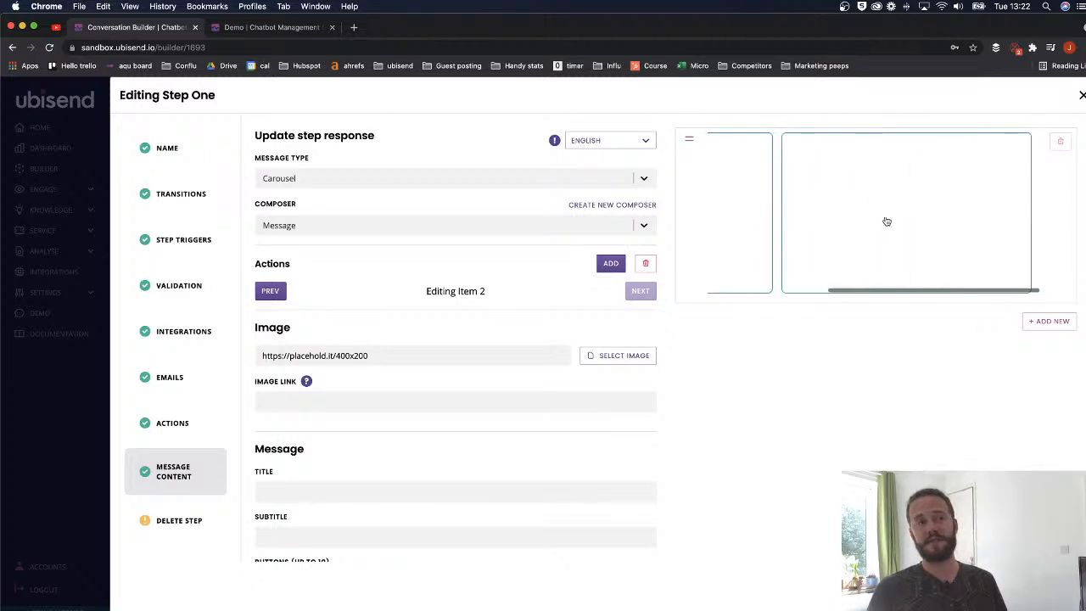
{"action": "scroll", "coordinate": [812, 213], "scroll_direction": "left", "scroll_amount": 2}
{"action": "scroll", "coordinate": [840, 207], "scroll_direction": "right", "scroll_amount": 2}
{"action": "scroll", "coordinate": [823, 216], "scroll_direction": "left", "scroll_amount": 2}
{"action": "scroll", "coordinate": [829, 220], "scroll_direction": "right", "scroll_amount": 2}
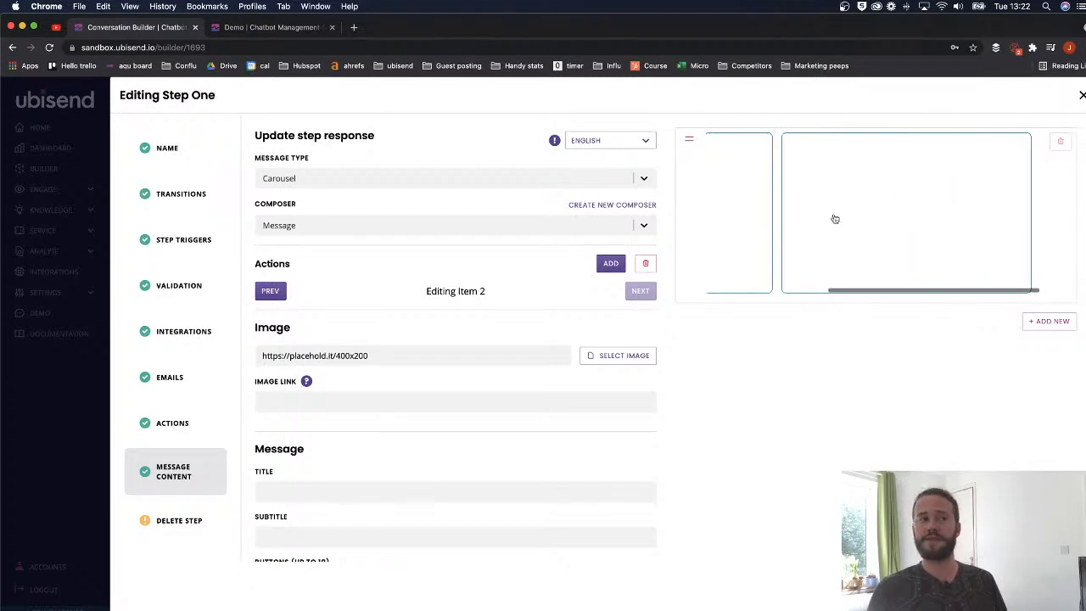
{"action": "scroll", "coordinate": [855, 227], "scroll_direction": "left", "scroll_amount": 2}
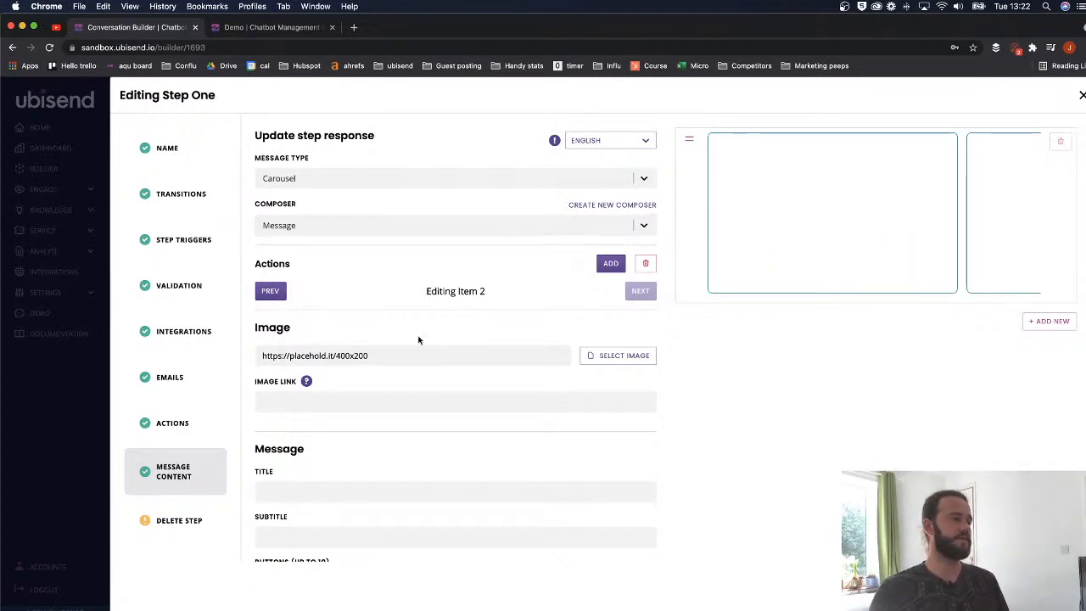
{"action": "left_click", "coordinate": [270, 291]}
{"action": "scroll", "coordinate": [390, 323], "scroll_direction": "down", "scroll_amount": 1}
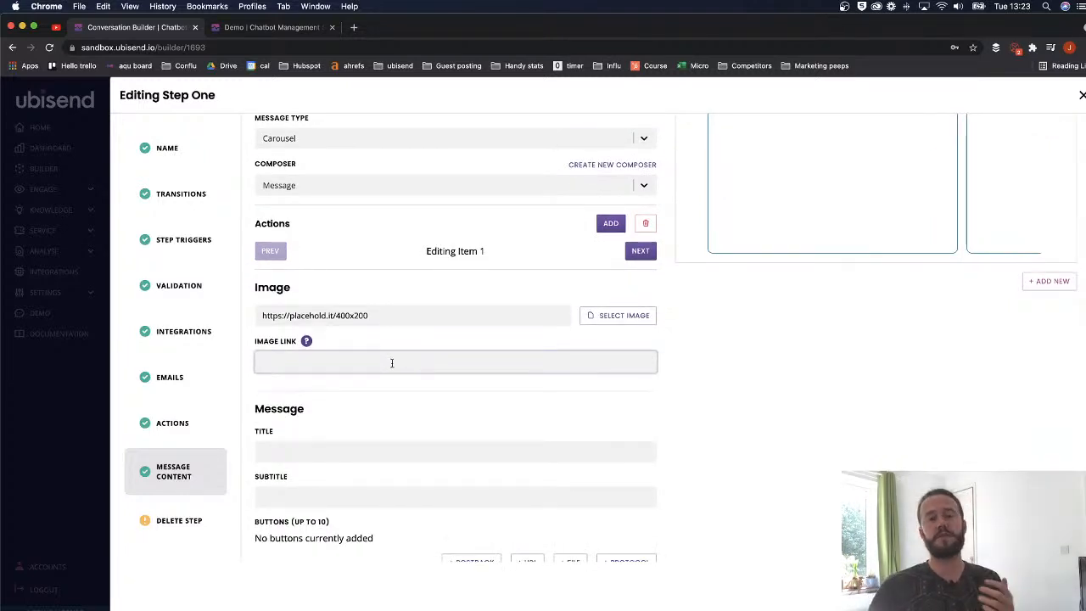
{"action": "left_click", "coordinate": [587, 315]}
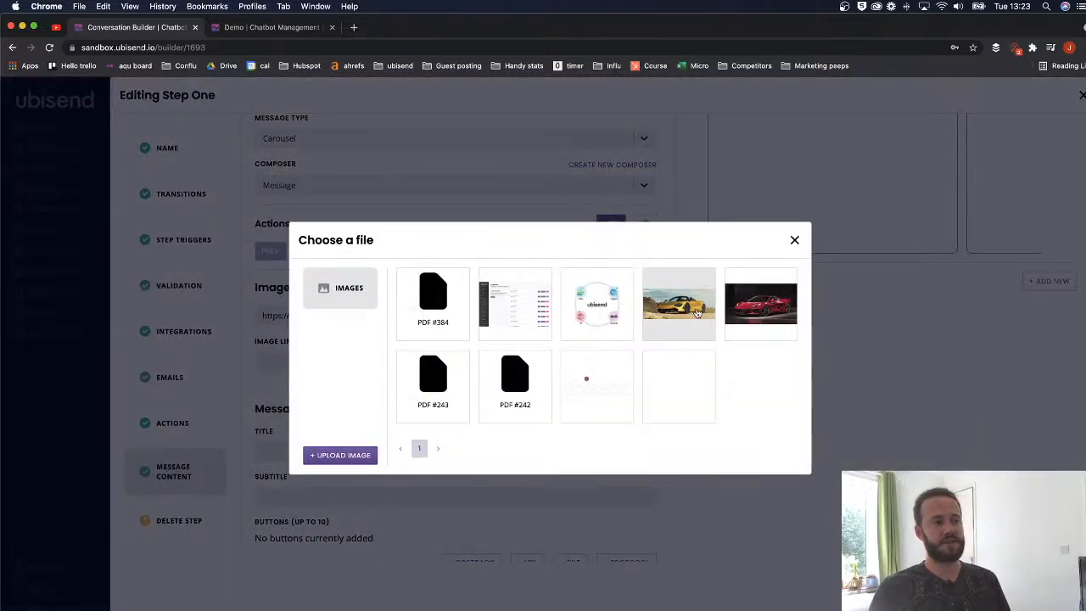
{"action": "left_click", "coordinate": [698, 331]}
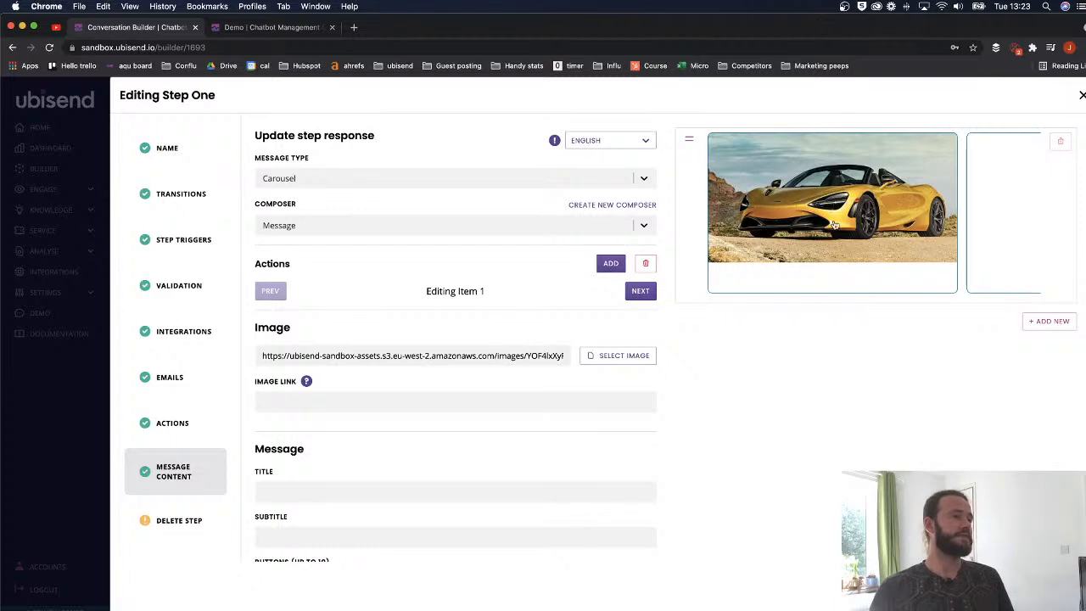
{"action": "left_click", "coordinate": [297, 405]}
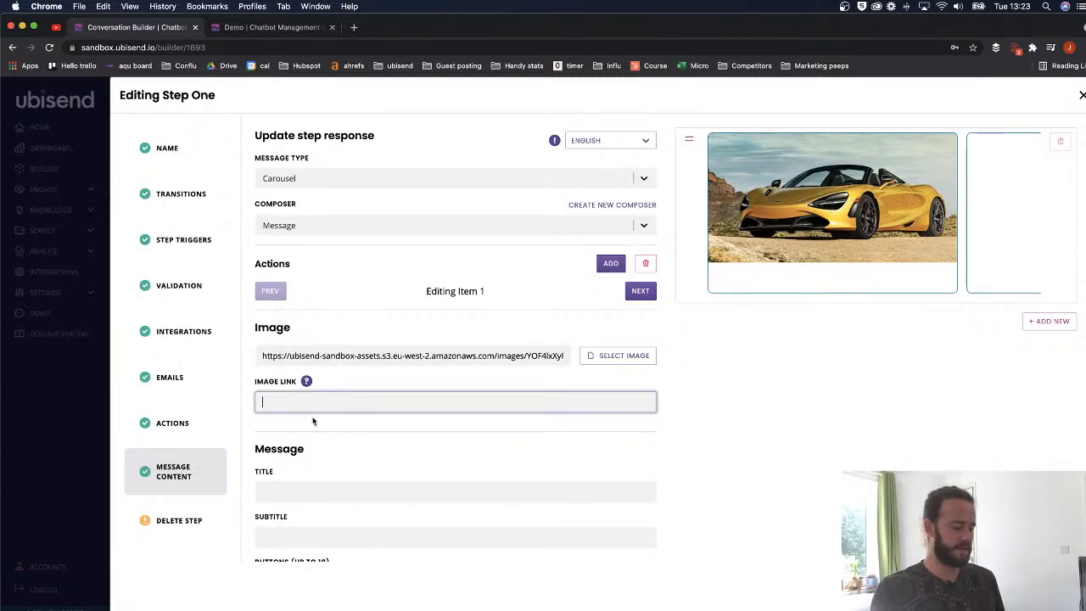
{"action": "type", "text": "example.com"}
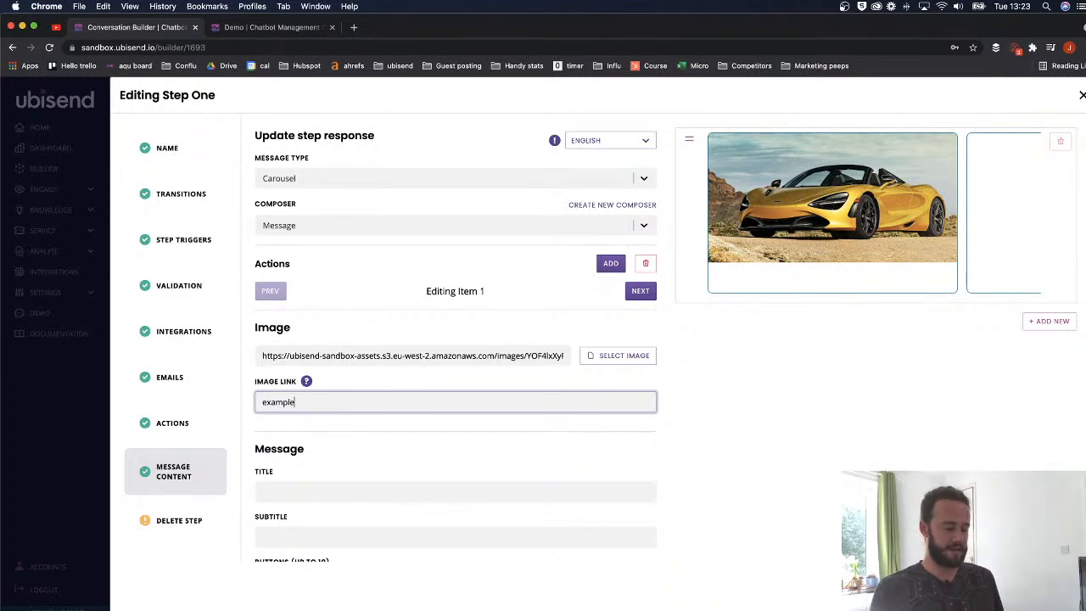
{"action": "left_click", "coordinate": [263, 405]}
{"action": "type", "text": "https"}
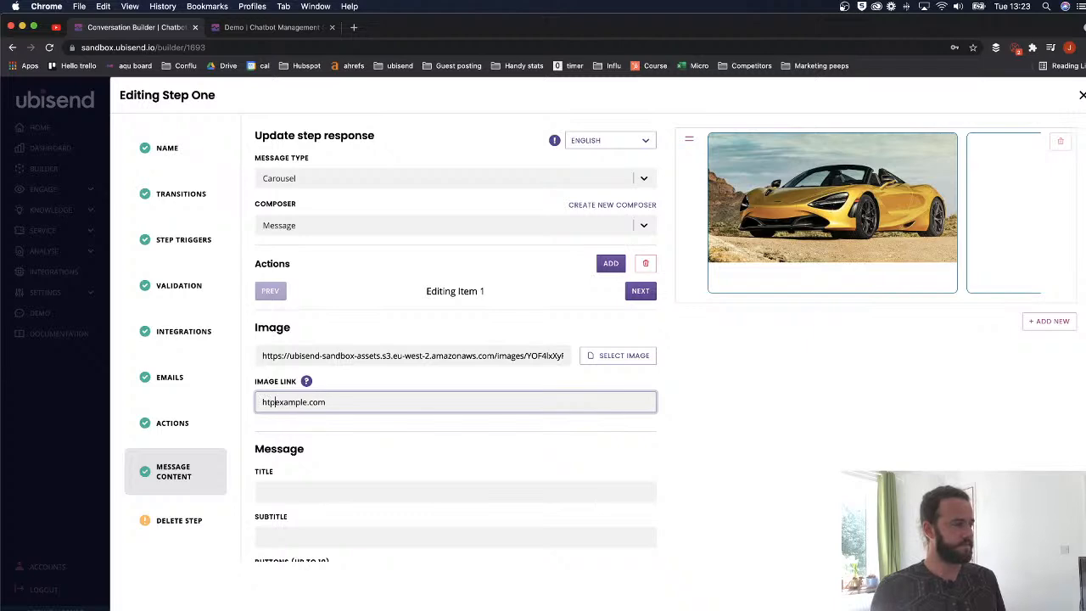
{"action": "type", "text": "://"}
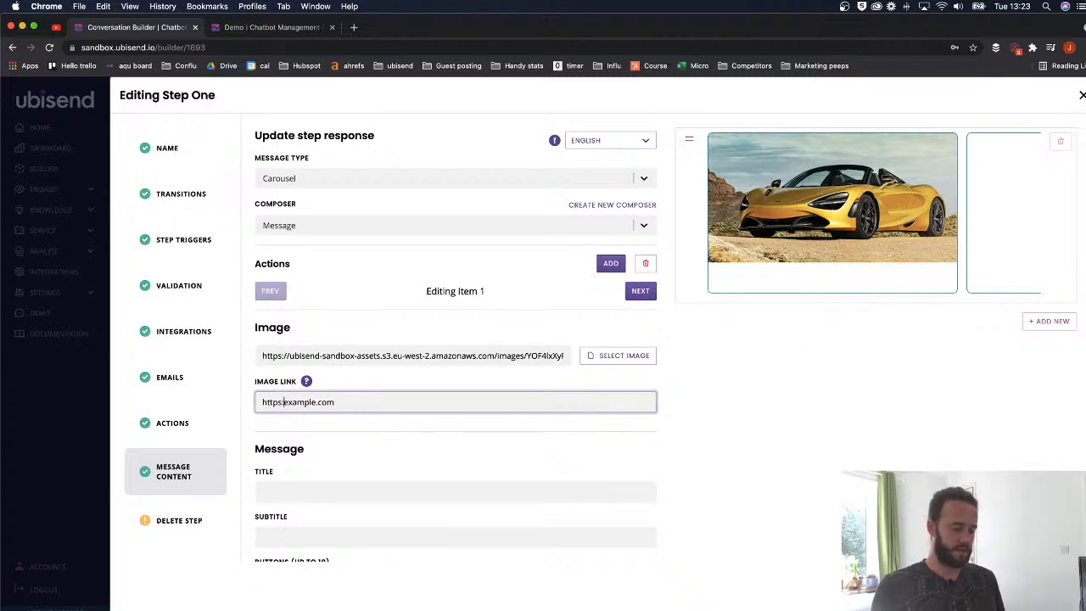
{"action": "scroll", "coordinate": [338, 458], "scroll_direction": "down", "scroll_amount": 3}
- Title the card 'Want to buy a fancy gold car?' and subtitle it 'This is the fanciest goldest car this side of town'
{"action": "left_click", "coordinate": [379, 406]}
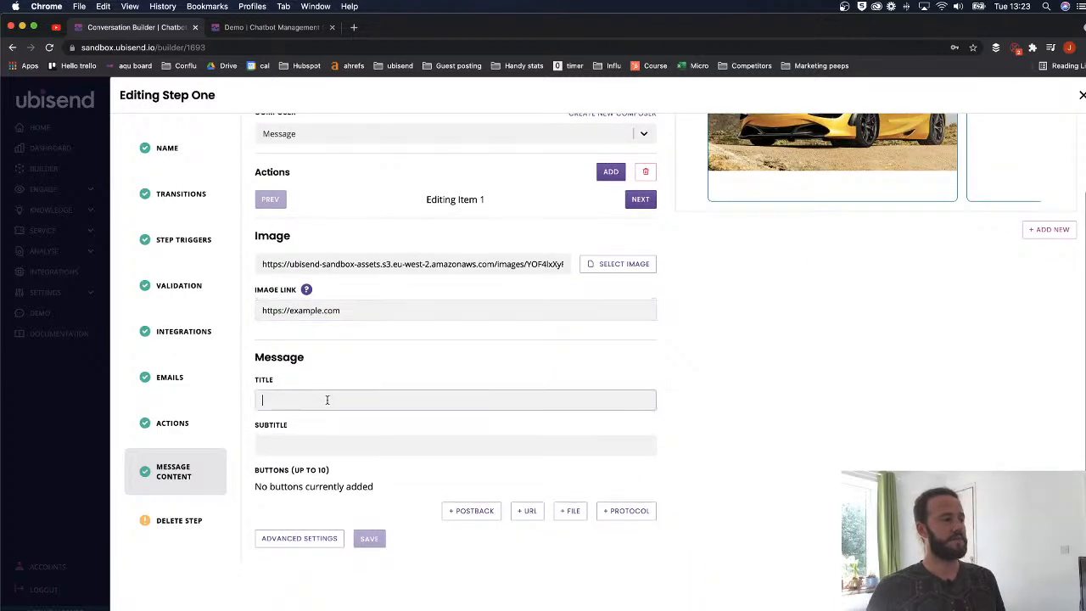
{"action": "scroll", "coordinate": [381, 409], "scroll_direction": "up", "scroll_amount": 3}
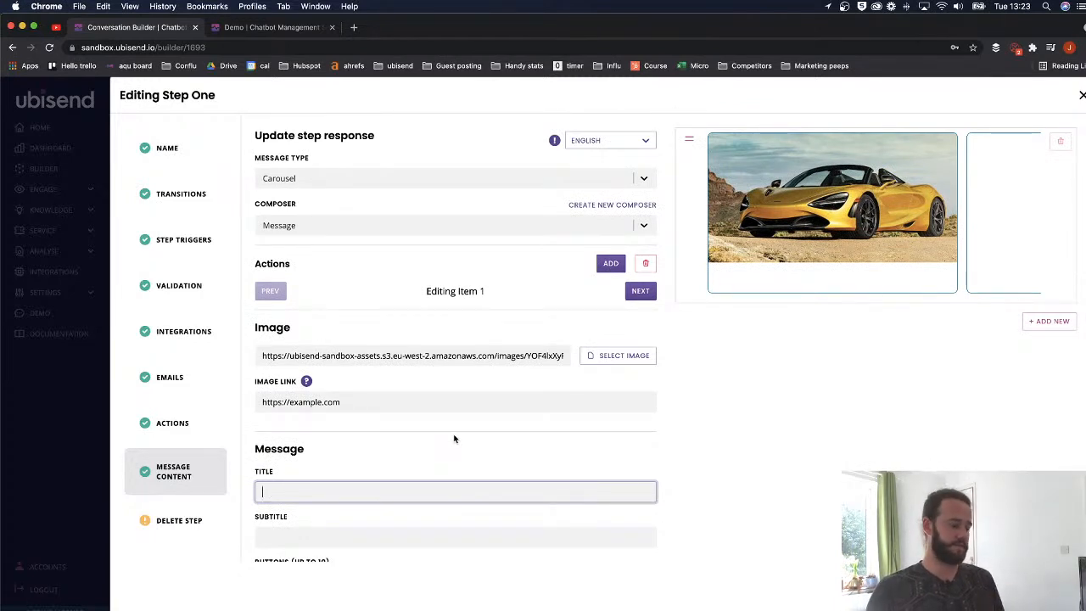
{"action": "type", "text": "Wa"}
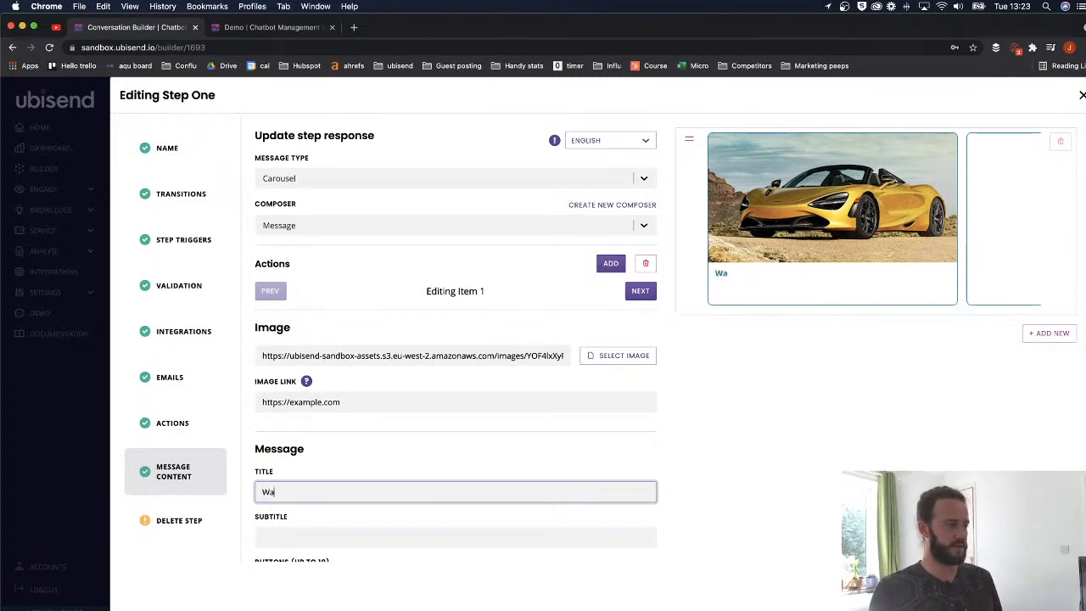
{"action": "type", "text": "nt to buy a fancy gold car?"}
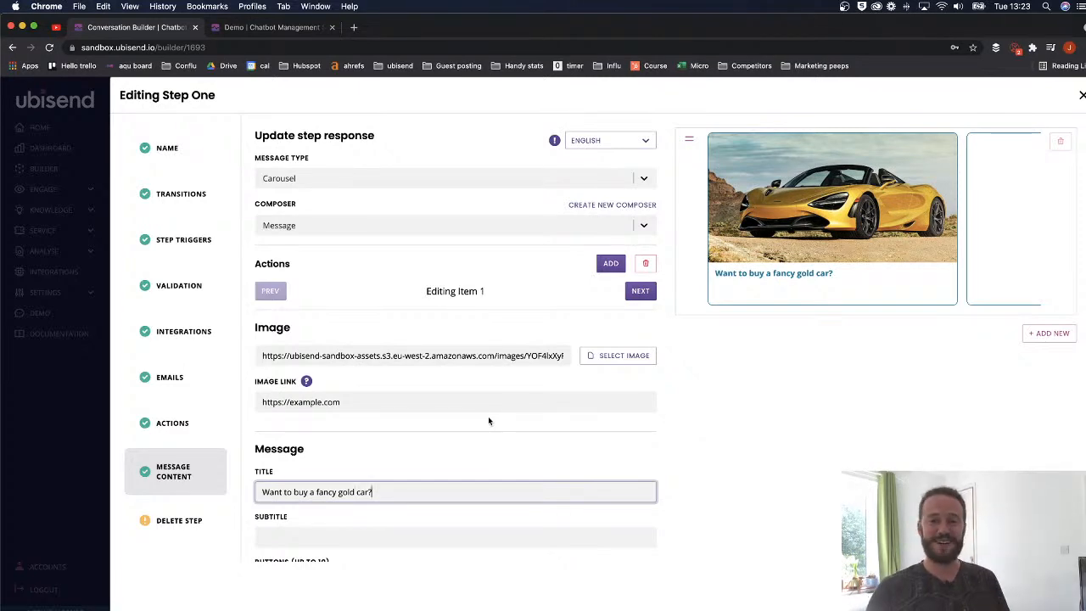
{"action": "scroll", "coordinate": [390, 433], "scroll_direction": "down", "scroll_amount": 2}
{"action": "left_click", "coordinate": [303, 442]}
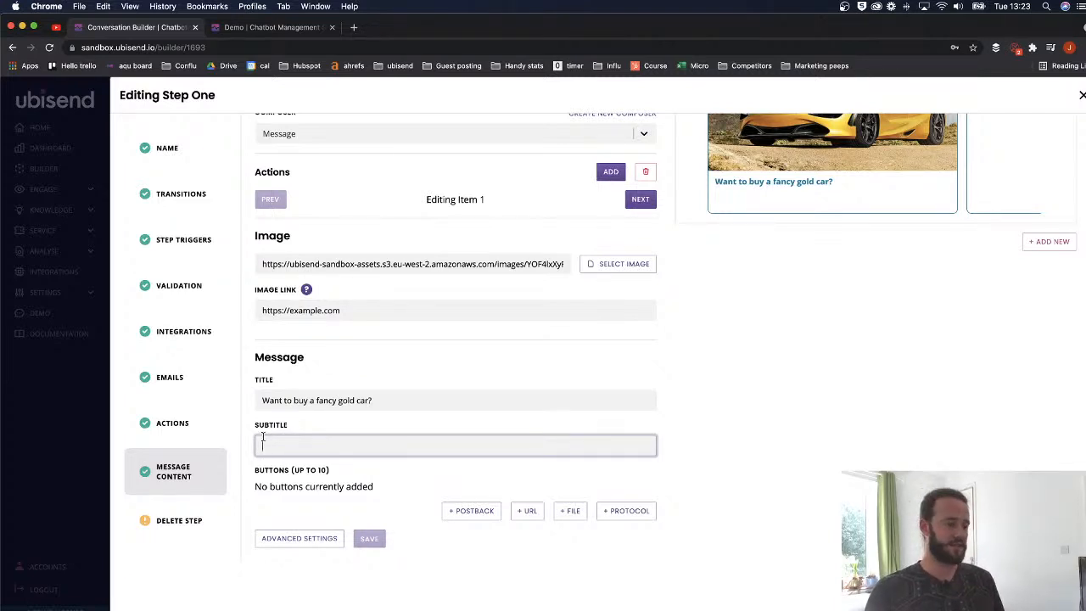
{"action": "type", "text": "This is the fa"}
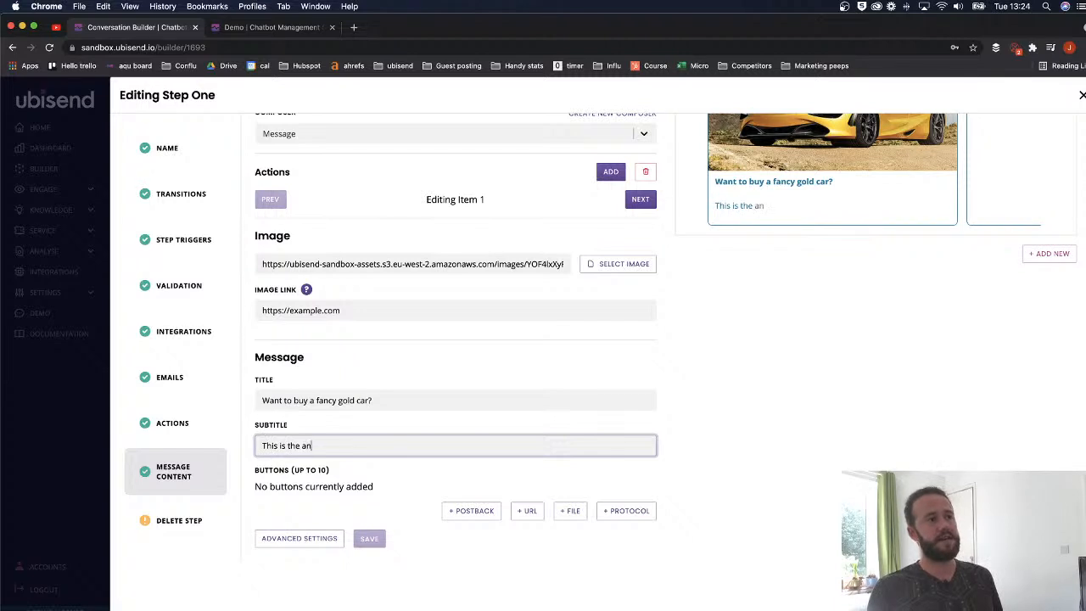
{"action": "type", "text": "nciest gol"}
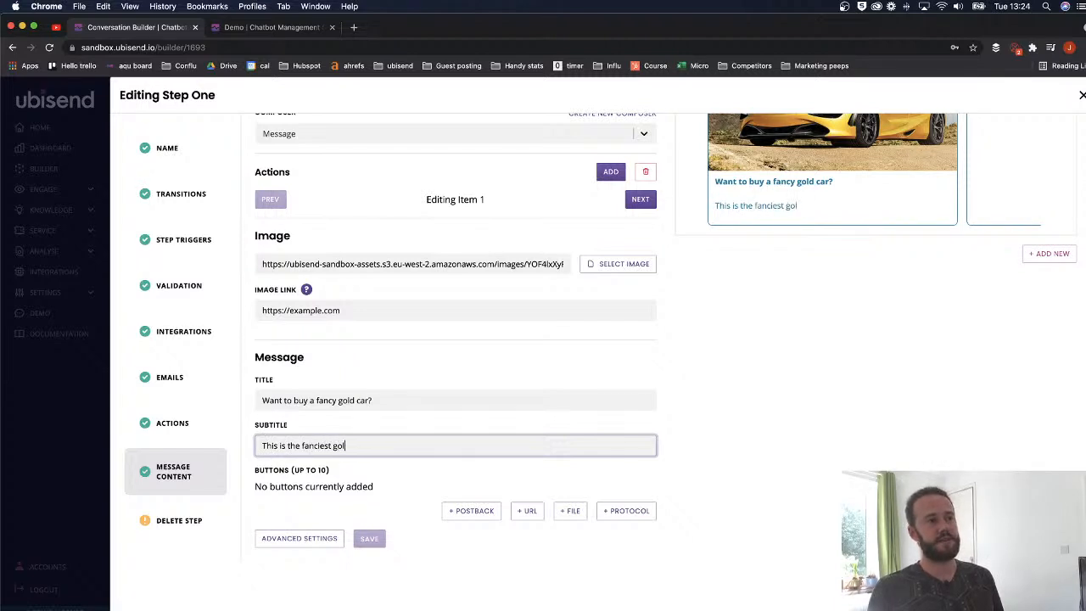
{"action": "type", "text": "dest car this side of town."}
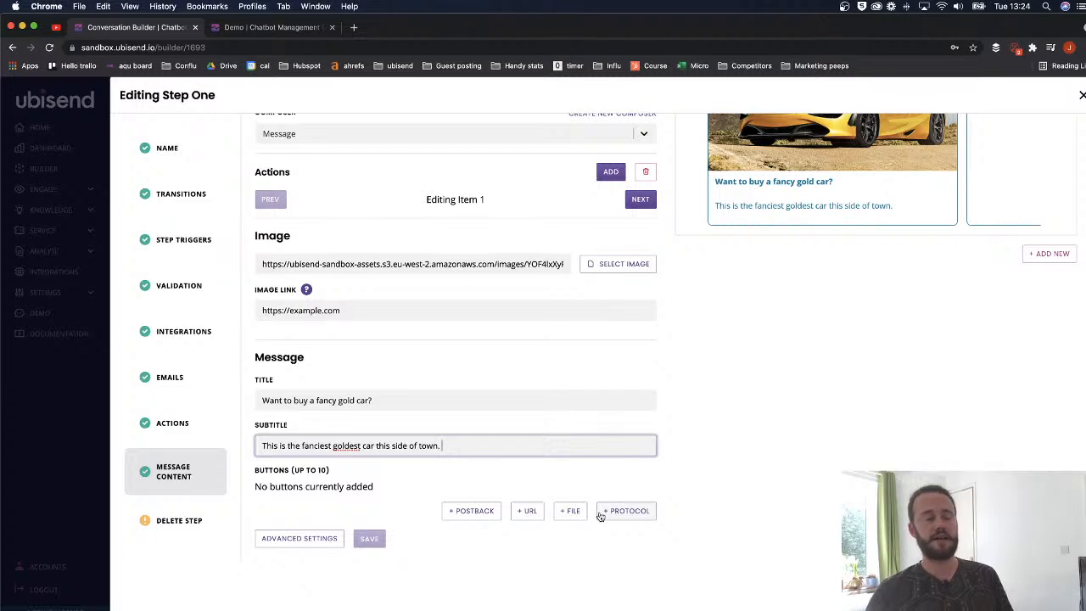
- Add a 'Buy it now!!!!!!' URL button pointing to the example.com fancy-gold-car page
{"action": "left_click", "coordinate": [524, 512]}
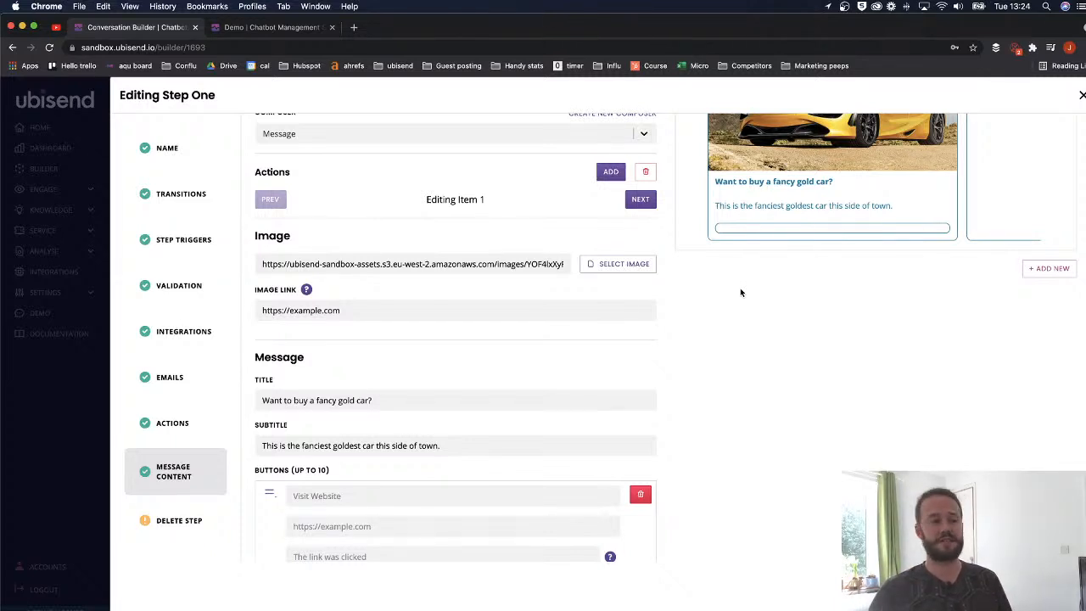
{"action": "scroll", "coordinate": [382, 374], "scroll_direction": "down", "scroll_amount": 2}
{"action": "left_click", "coordinate": [341, 415]}
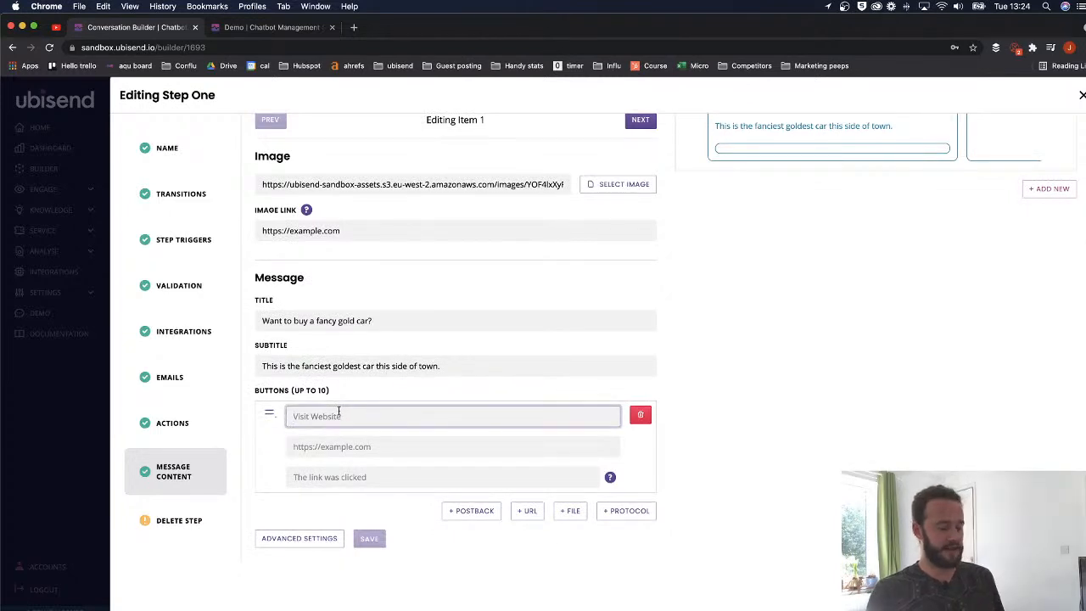
{"action": "type", "text": "Buy it no"}
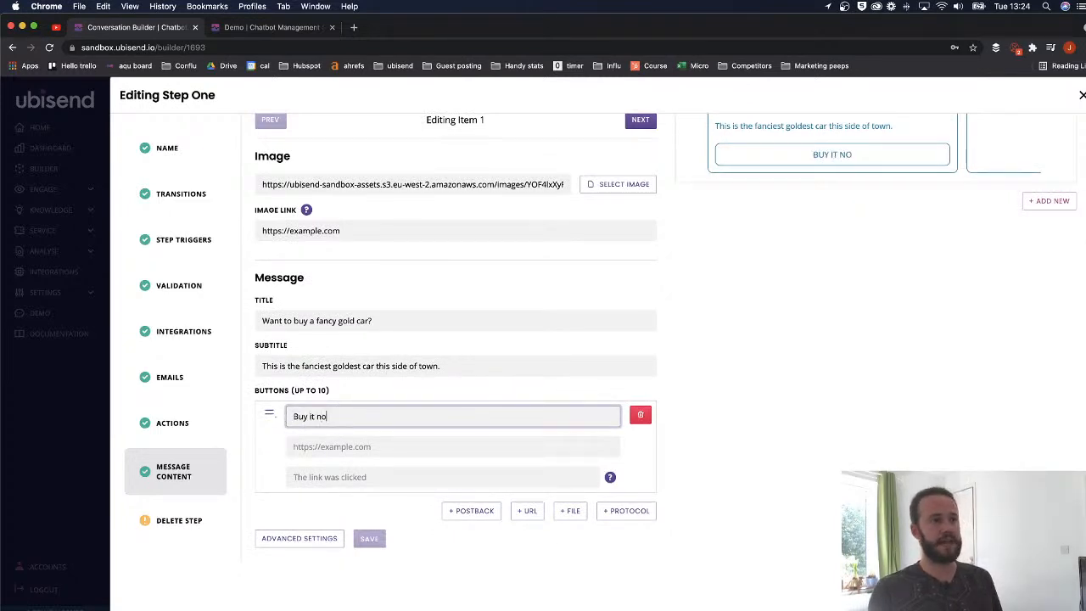
{"action": "type", "text": "w!!!!!!"}
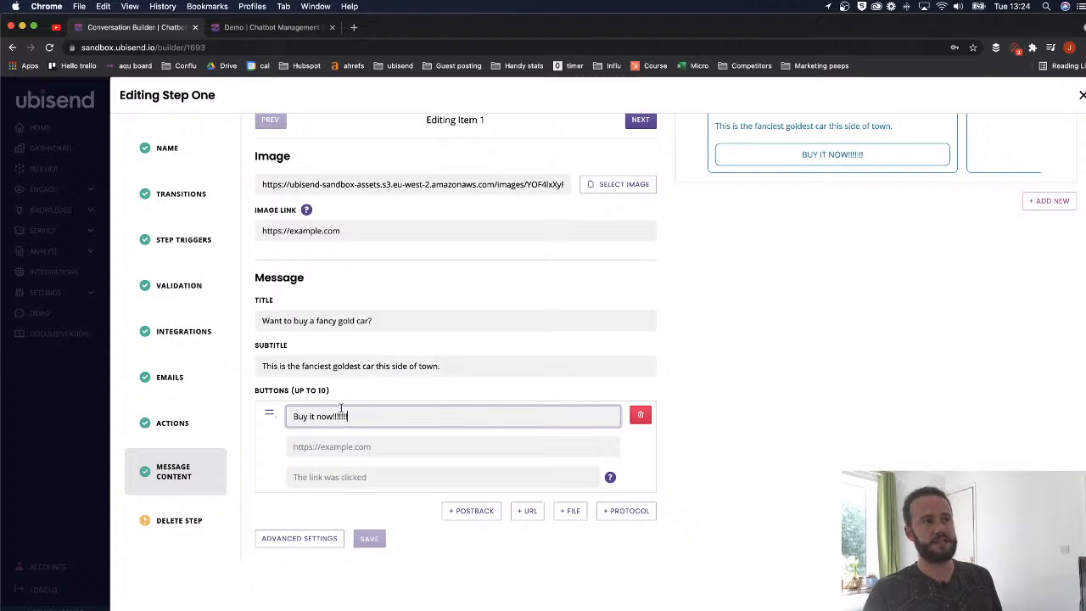
{"action": "type", "text": "http"}
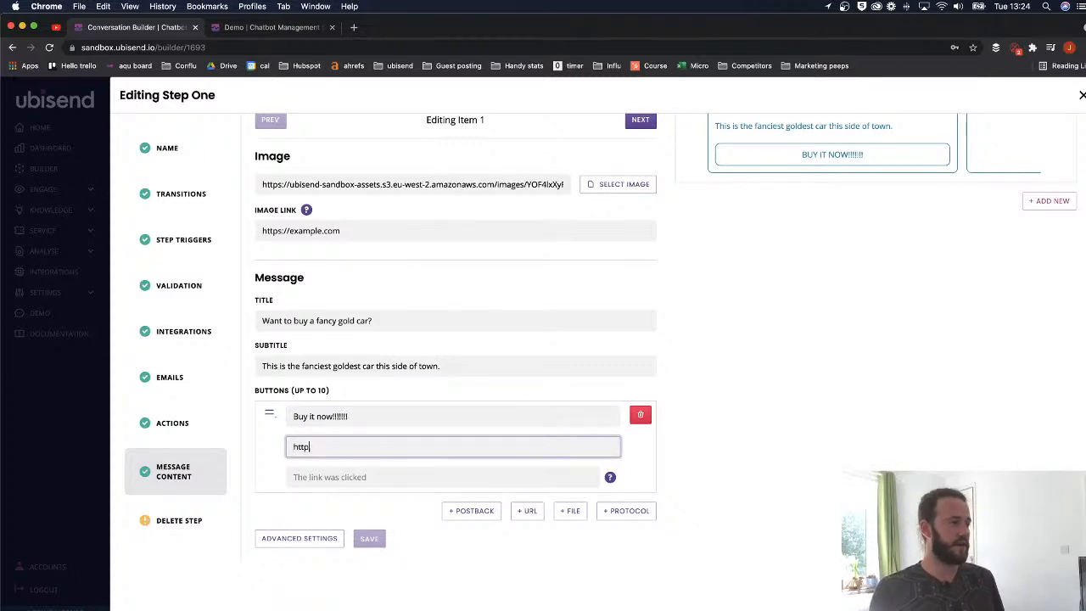
{"action": "type", "text": "s:/"}
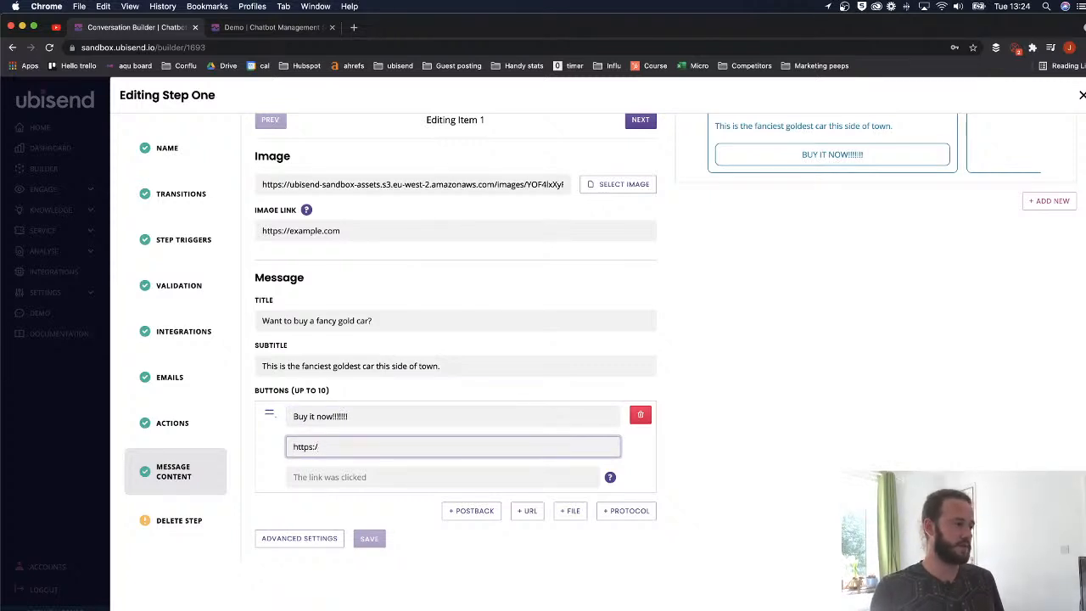
{"action": "type", "text": "/example"}
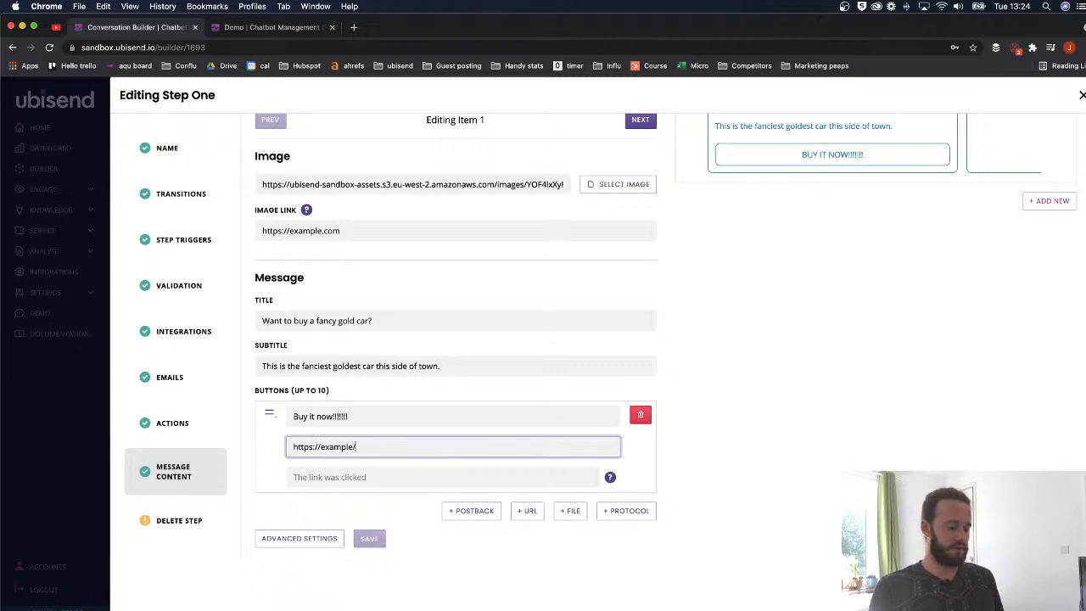
{"action": "type", "text": "/com"}
{"action": "key", "text": "BackSpace"}
{"action": "key", "text": "BackSpace"}
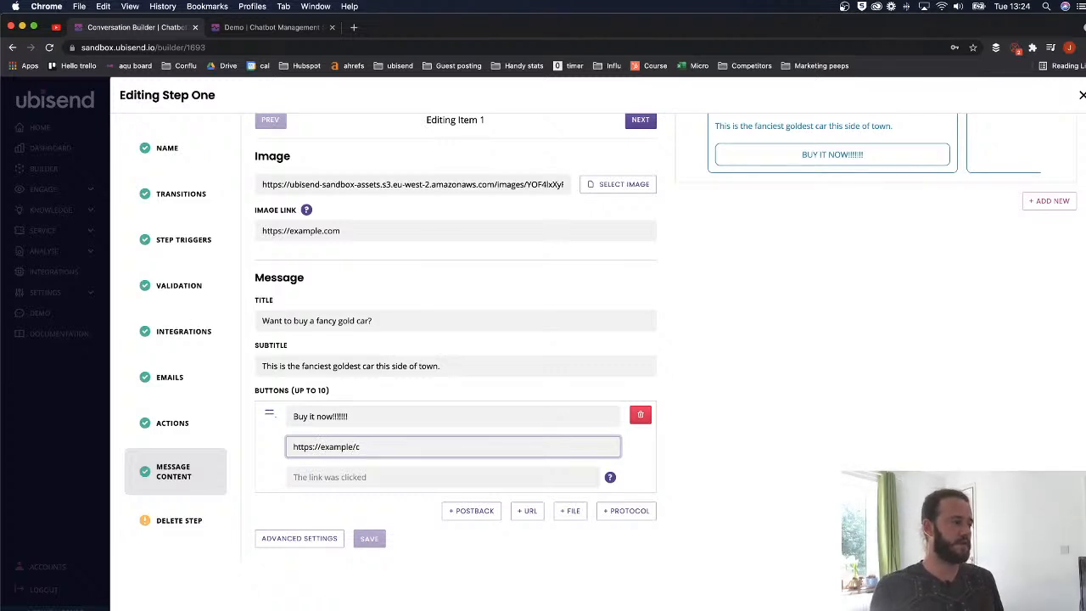
{"action": "type", "text": ".com/fancu="}
{"action": "type", "text": "-gold-car"}
{"action": "scroll", "coordinate": [477, 340], "scroll_direction": "up", "scroll_amount": 4}
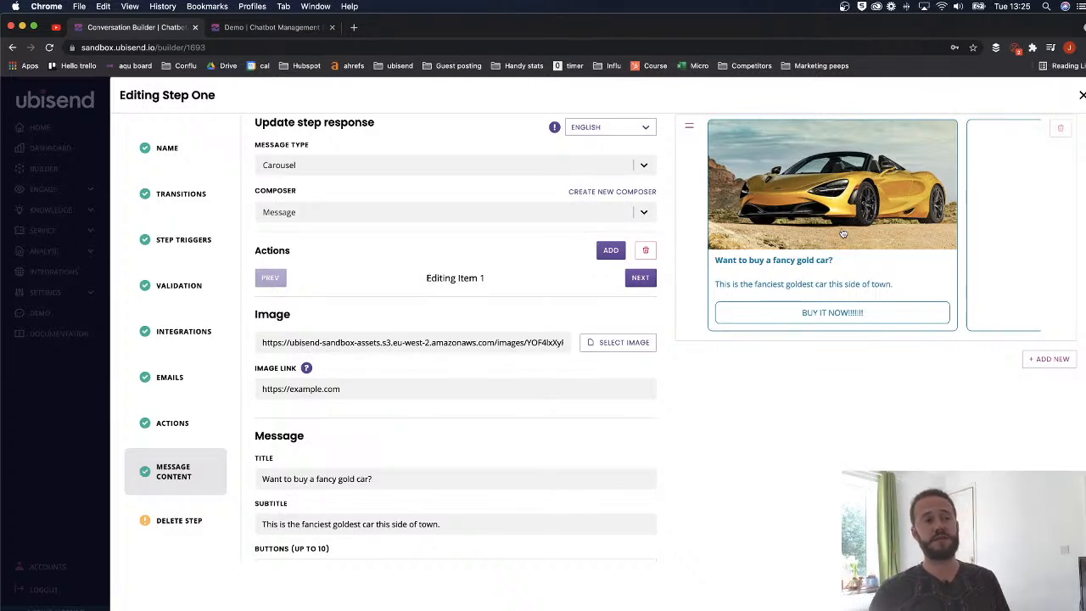
- Switch to Editing Item 2, the empty second carousel card
{"action": "scroll", "coordinate": [956, 219], "scroll_direction": "right", "scroll_amount": 5}
{"action": "scroll", "coordinate": [956, 219], "scroll_direction": "left", "scroll_amount": 5}
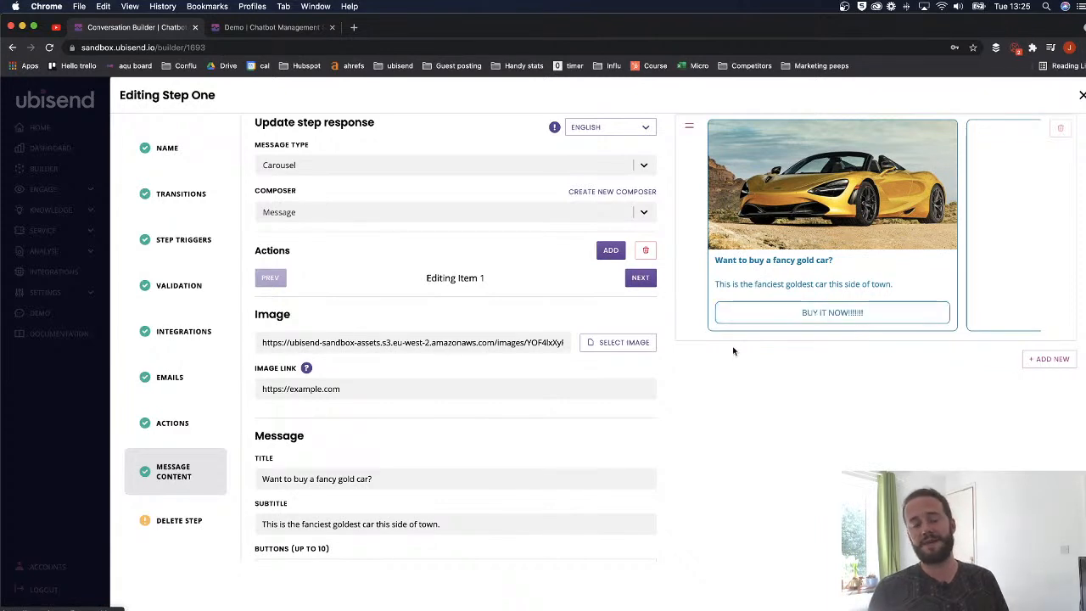
{"action": "scroll", "coordinate": [526, 372], "scroll_direction": "down", "scroll_amount": 2}
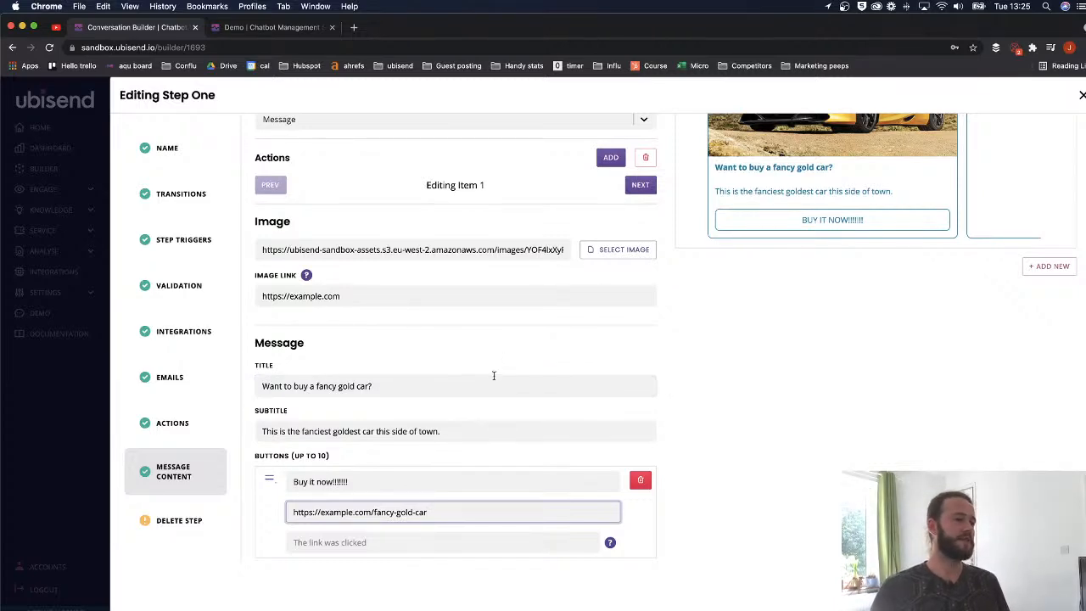
{"action": "scroll", "coordinate": [509, 365], "scroll_direction": "down", "scroll_amount": 1}
{"action": "scroll", "coordinate": [551, 291], "scroll_direction": "up", "scroll_amount": 4}
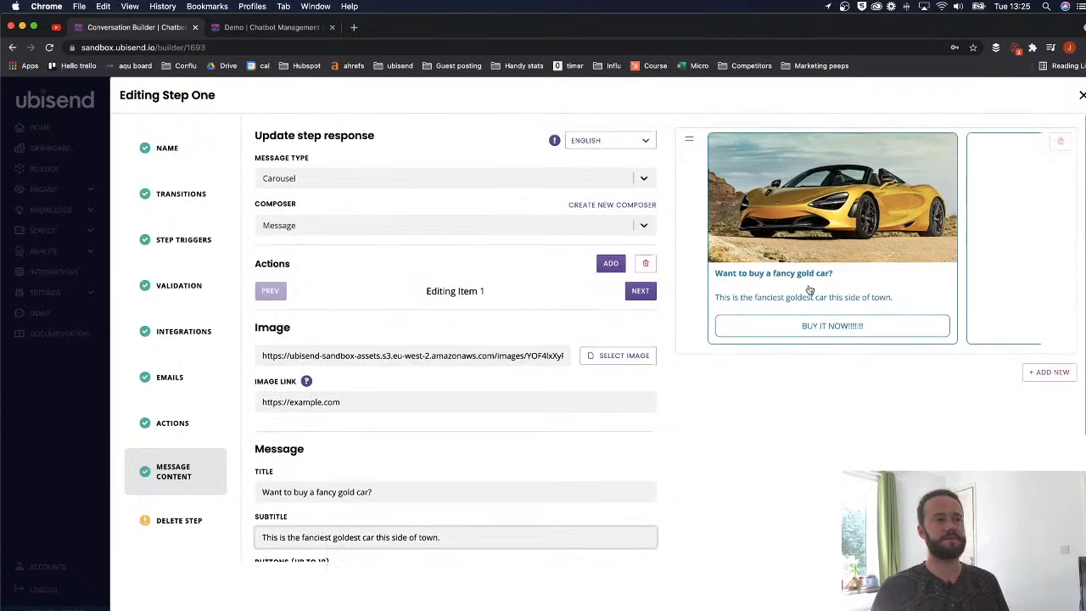
{"action": "left_click", "coordinate": [641, 290]}
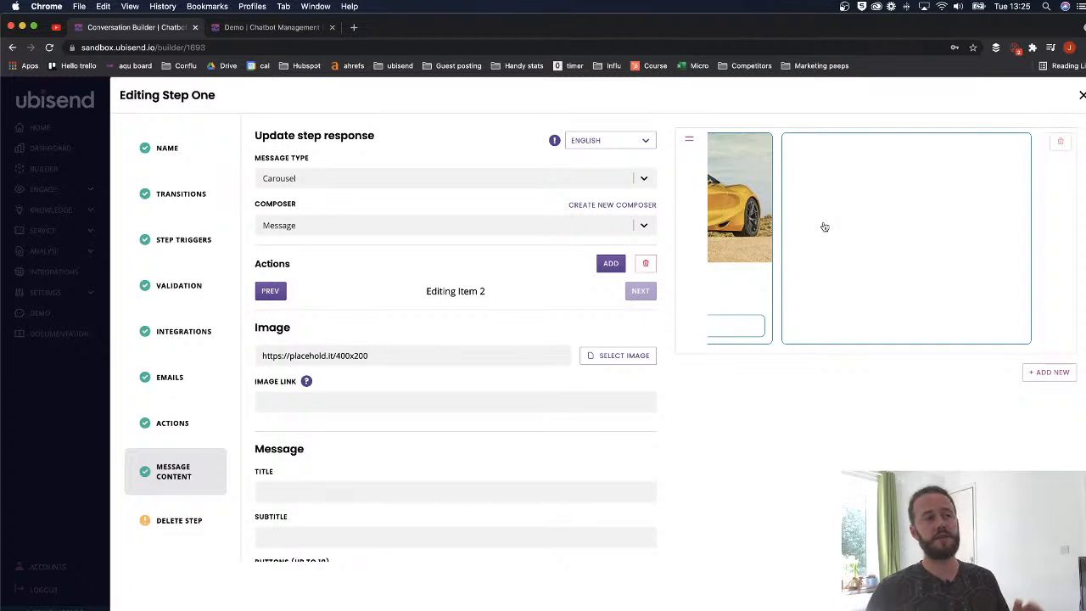
- Pick the red car picture from the image library for the second card
{"action": "left_click", "coordinate": [410, 408]}
{"action": "scroll", "coordinate": [410, 408], "scroll_direction": "down", "scroll_amount": 2}
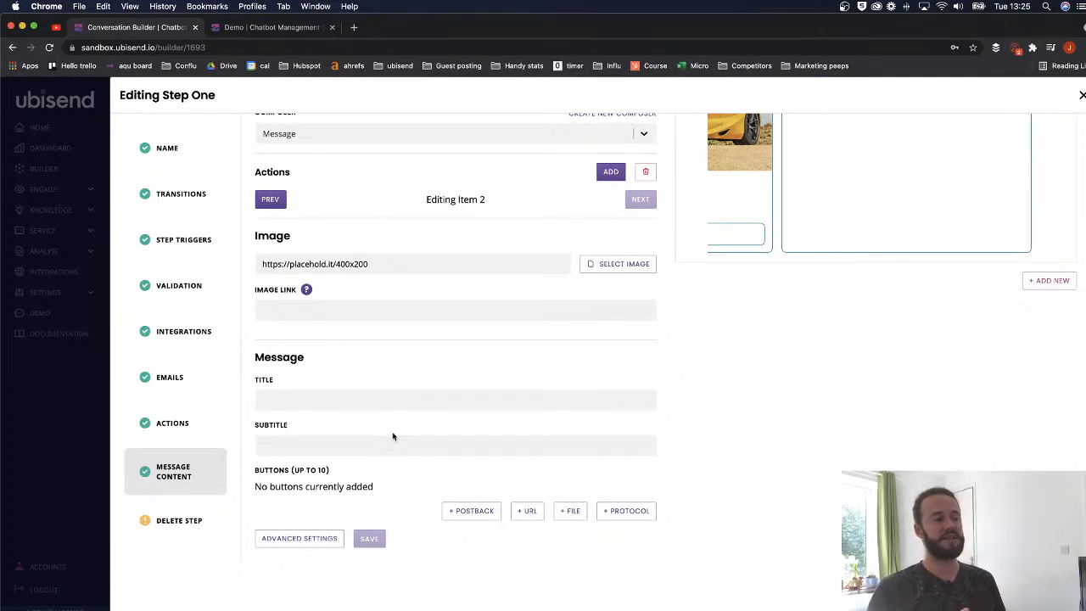
{"action": "scroll", "coordinate": [393, 436], "scroll_direction": "up", "scroll_amount": 2}
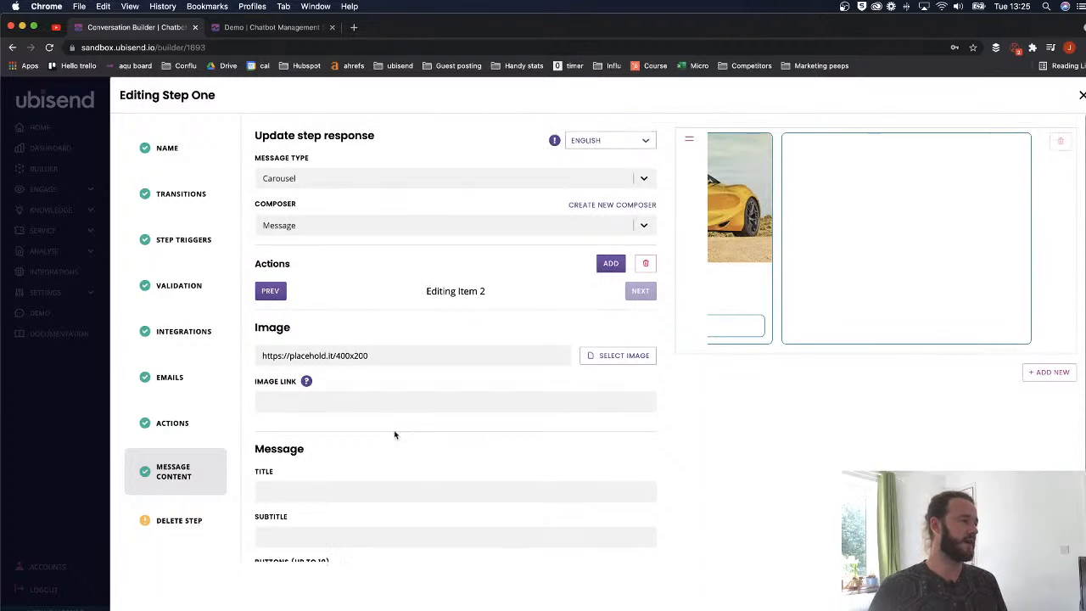
{"action": "left_click", "coordinate": [594, 357]}
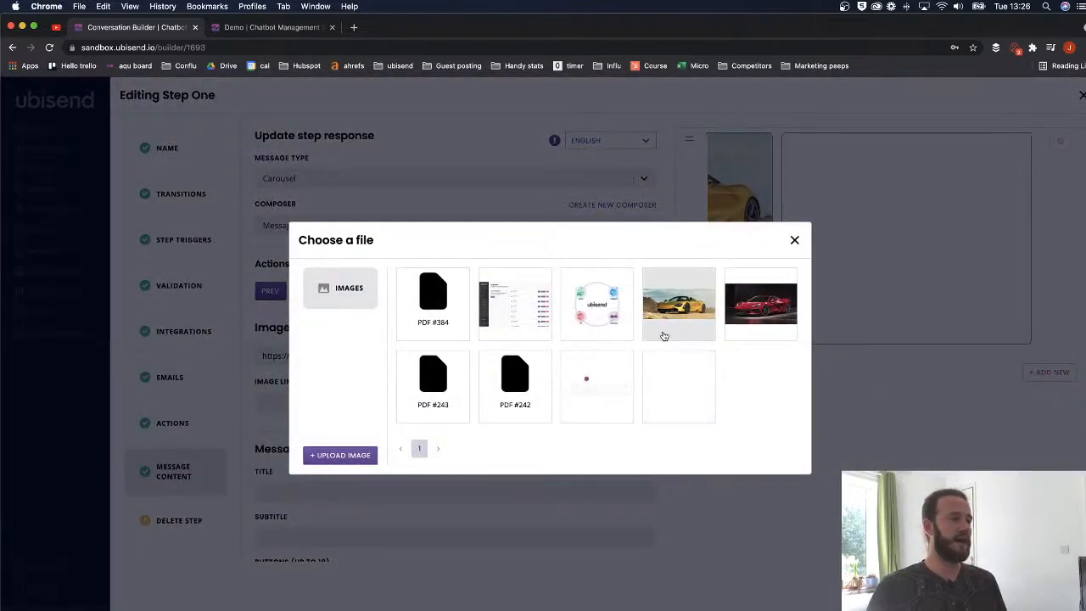
{"action": "left_click", "coordinate": [587, 312]}
{"action": "left_click", "coordinate": [615, 354]}
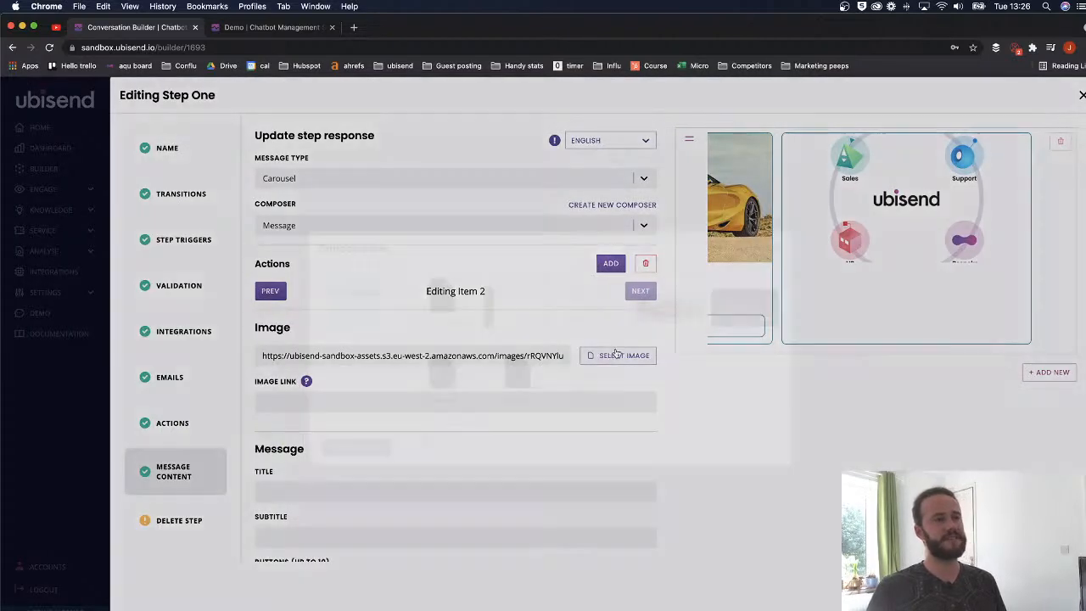
{"action": "left_click", "coordinate": [762, 310]}
{"action": "scroll", "coordinate": [811, 265], "scroll_direction": "left", "scroll_amount": 5}
{"action": "scroll", "coordinate": [795, 266], "scroll_direction": "right", "scroll_amount": 5}
{"action": "scroll", "coordinate": [781, 283], "scroll_direction": "left", "scroll_amount": 5}
{"action": "scroll", "coordinate": [866, 206], "scroll_direction": "right", "scroll_amount": 5}
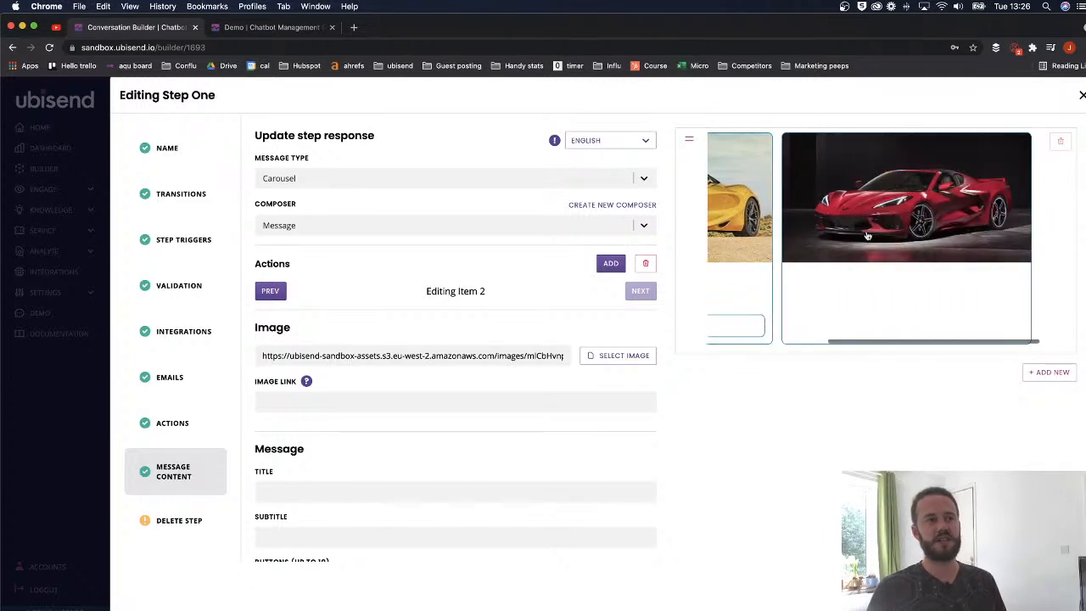
{"action": "left_click", "coordinate": [400, 397]}
{"action": "type", "text": "https"}
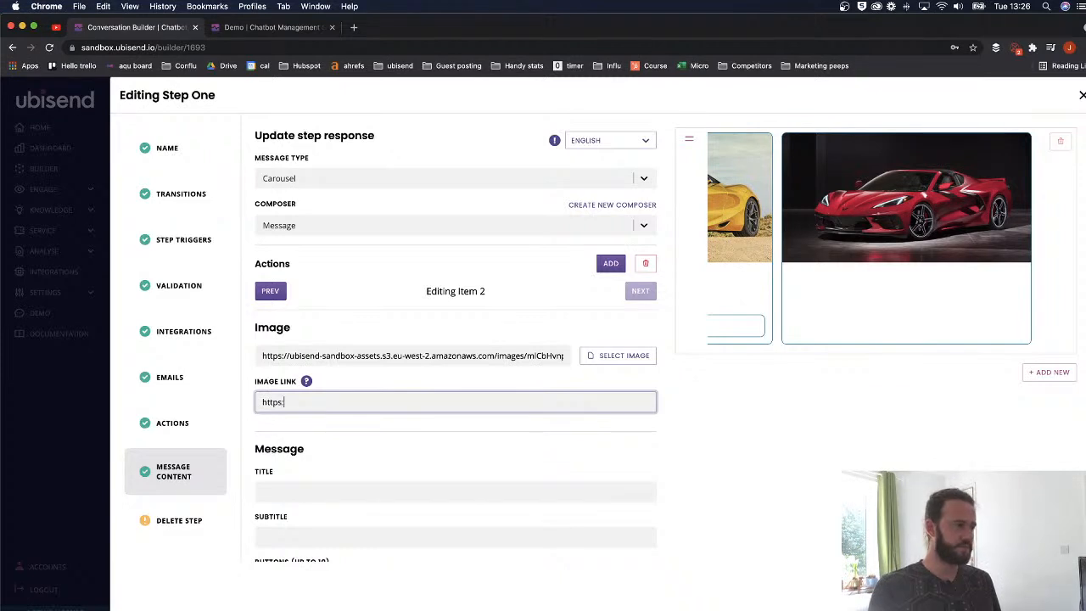
{"action": "type", "text": "://example.com"}
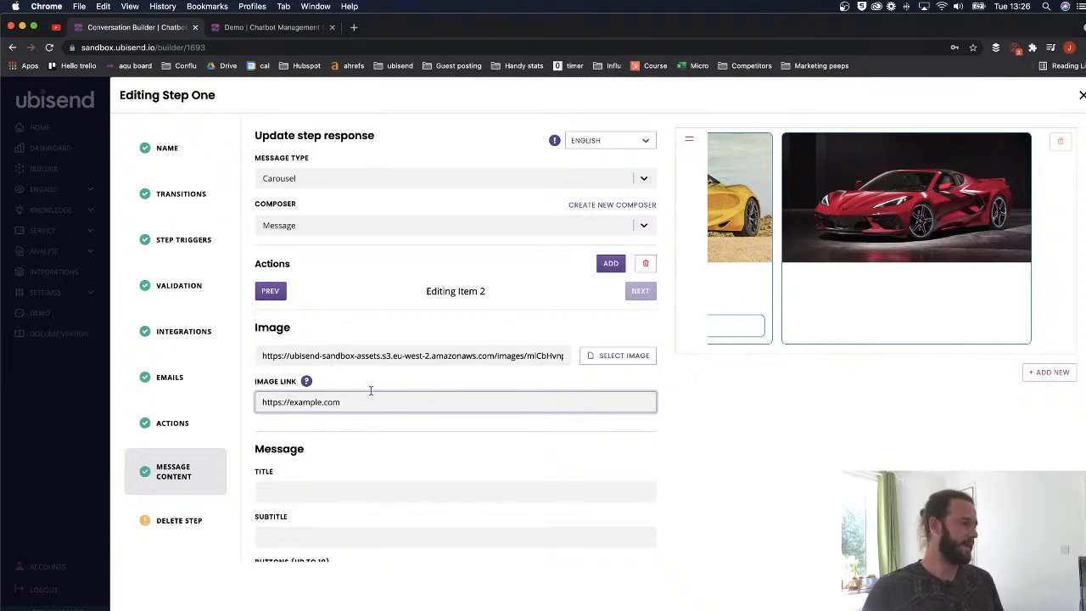
{"action": "scroll", "coordinate": [371, 390], "scroll_direction": "down", "scroll_amount": 2}
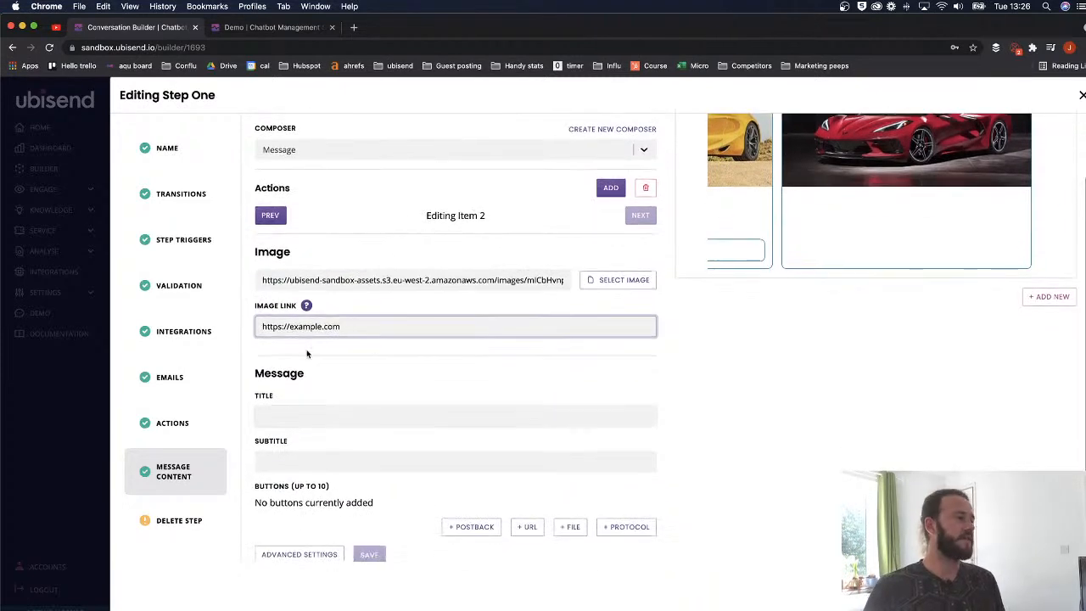
{"action": "mouse_move", "coordinate": [309, 311]}
{"action": "scroll", "coordinate": [441, 314], "scroll_direction": "up", "scroll_amount": 1}
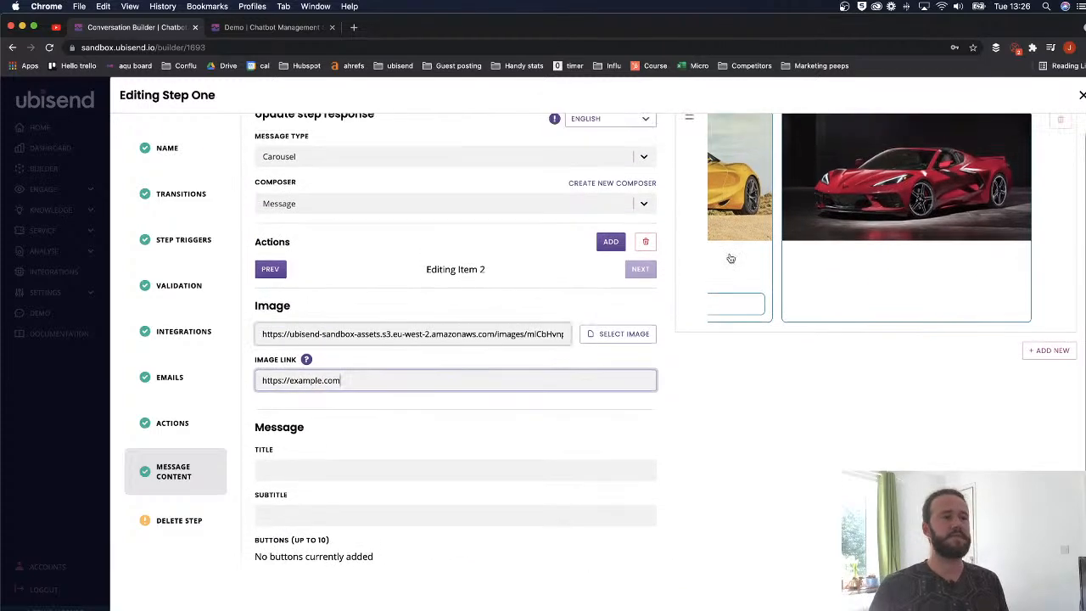
{"action": "scroll", "coordinate": [817, 212], "scroll_direction": "left", "scroll_amount": 3}
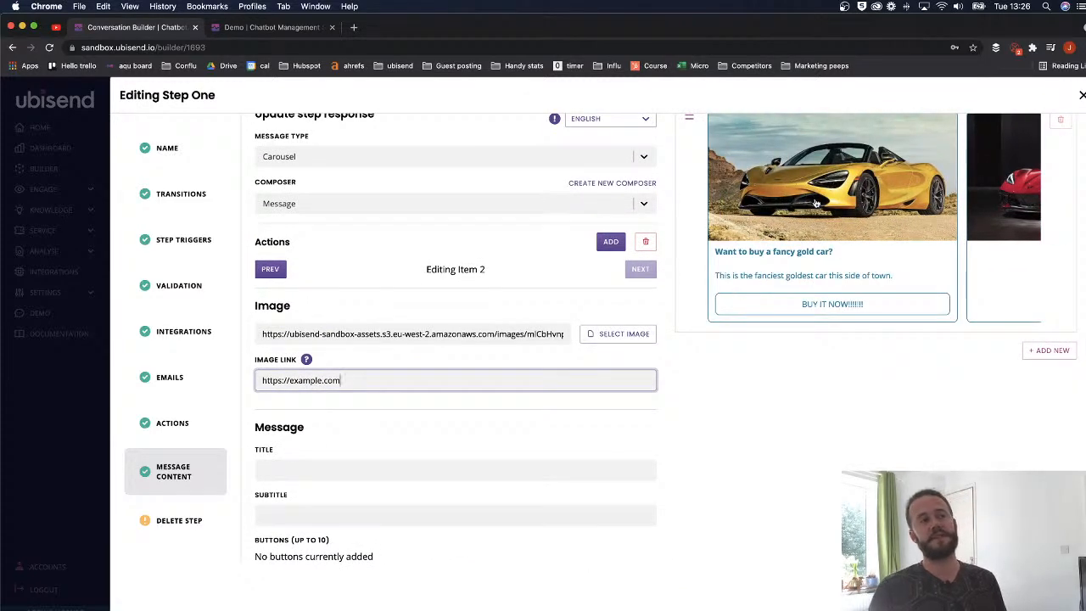
{"action": "scroll", "coordinate": [825, 213], "scroll_direction": "right", "scroll_amount": 3}
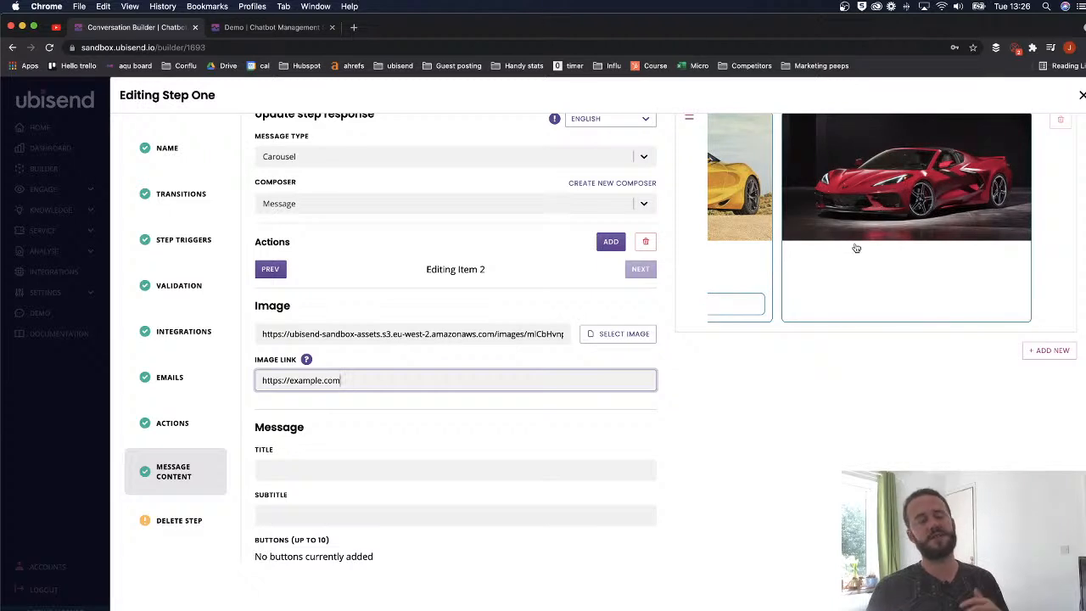
{"action": "scroll", "coordinate": [835, 257], "scroll_direction": "up", "scroll_amount": 1}
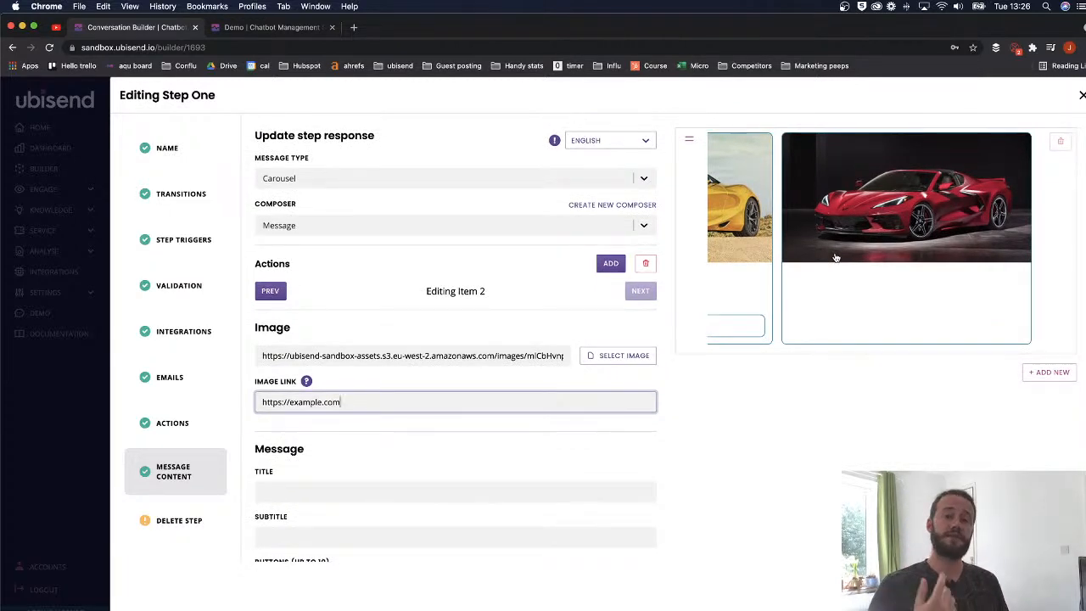
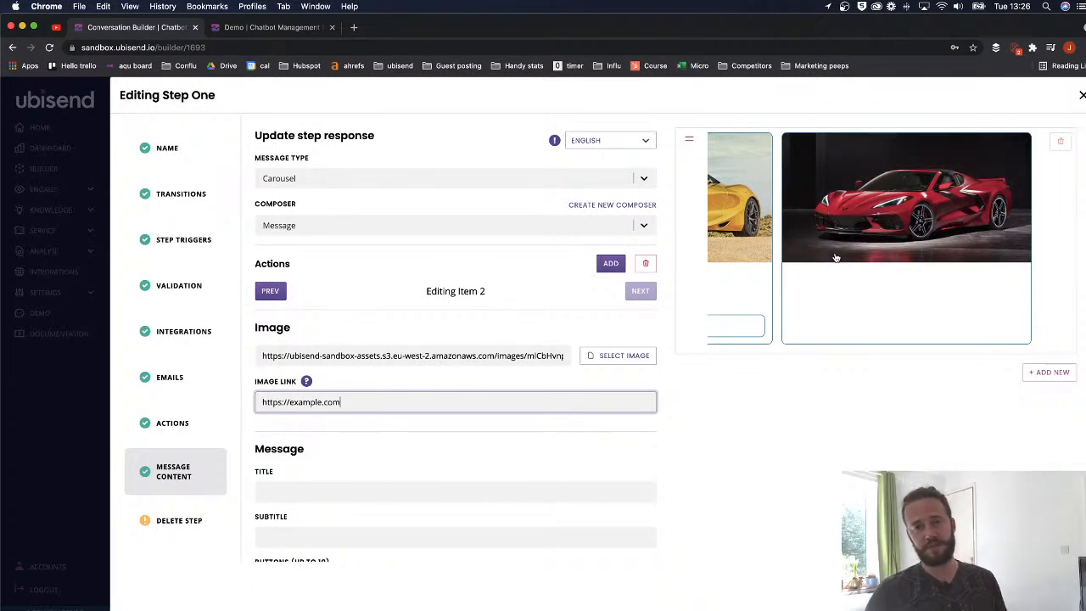
- Replace the second card's 'Learn more' title with 'Having trouble getting your red car started?'
{"action": "scroll", "coordinate": [317, 417], "scroll_direction": "down", "scroll_amount": 2}
{"action": "left_click", "coordinate": [305, 411]}
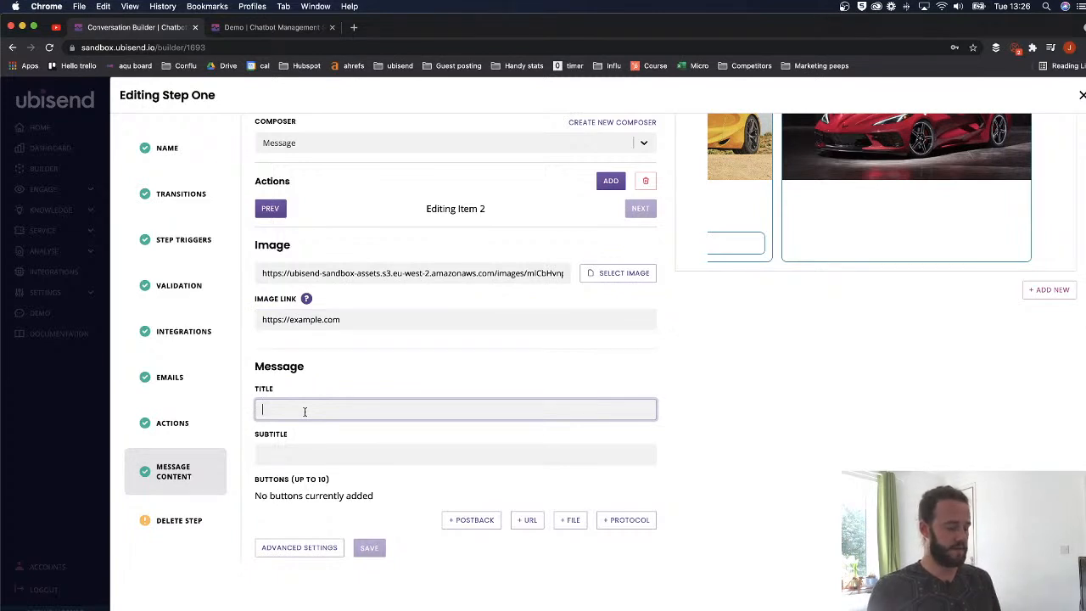
{"action": "type", "text": "Custom"}
{"action": "key", "text": "BackSpace"}
{"action": "key", "text": "BackSpace"}
{"action": "key", "text": "BackSpace"}
{"action": "key", "text": "BackSpace"}
{"action": "key", "text": "BackSpace"}
{"action": "key", "text": "BackSpace"}
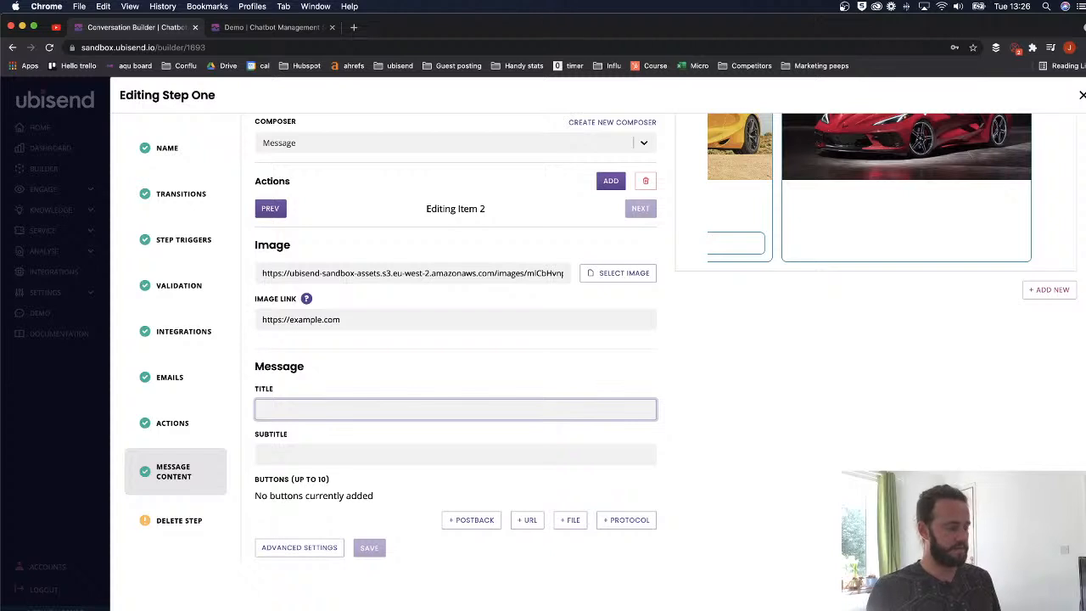
{"action": "type", "text": "Cu"}
{"action": "key", "text": "BackSpace"}
{"action": "key", "text": "BackSpace"}
{"action": "type", "text": "Learn more"}
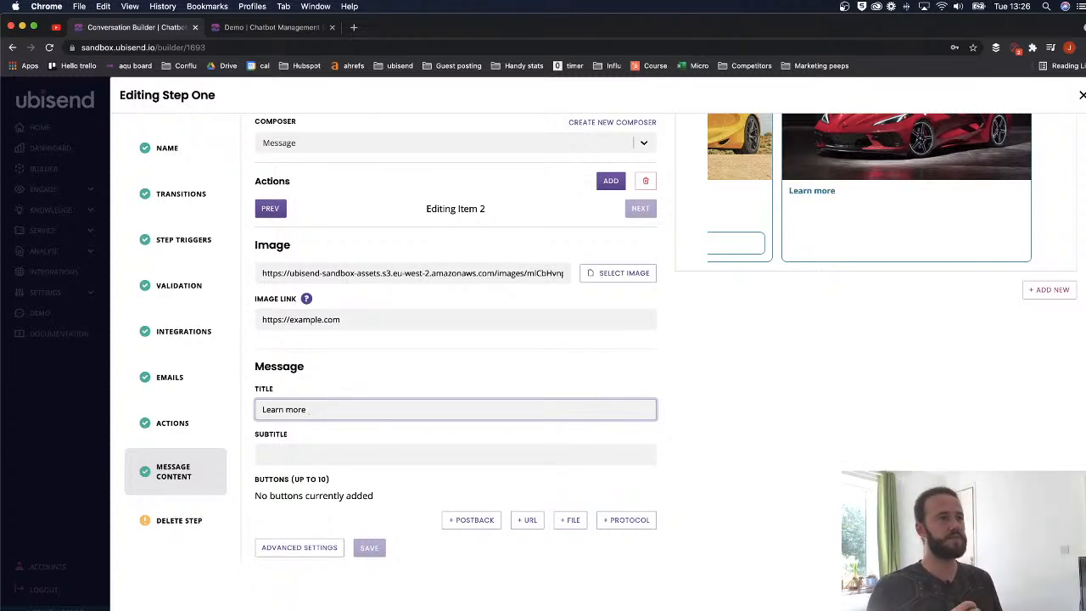
{"action": "key", "text": "BackSpace"}
{"action": "key", "text": "BackSpace"}
{"action": "key", "text": "BackSpace"}
{"action": "key", "text": "BackSpace"}
{"action": "key", "text": "BackSpace"}
{"action": "key", "text": "BackSpace"}
{"action": "key", "text": "BackSpace"}
{"action": "key", "text": "BackSpace"}
{"action": "key", "text": "BackSpace"}
{"action": "key", "text": "BackSpace"}
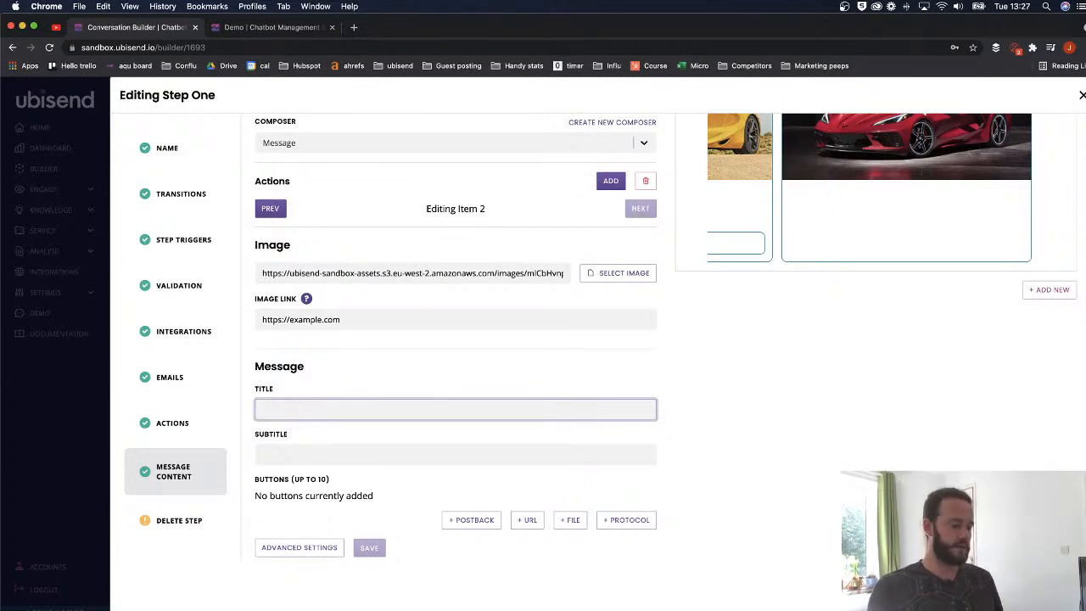
{"action": "type", "text": "having"}
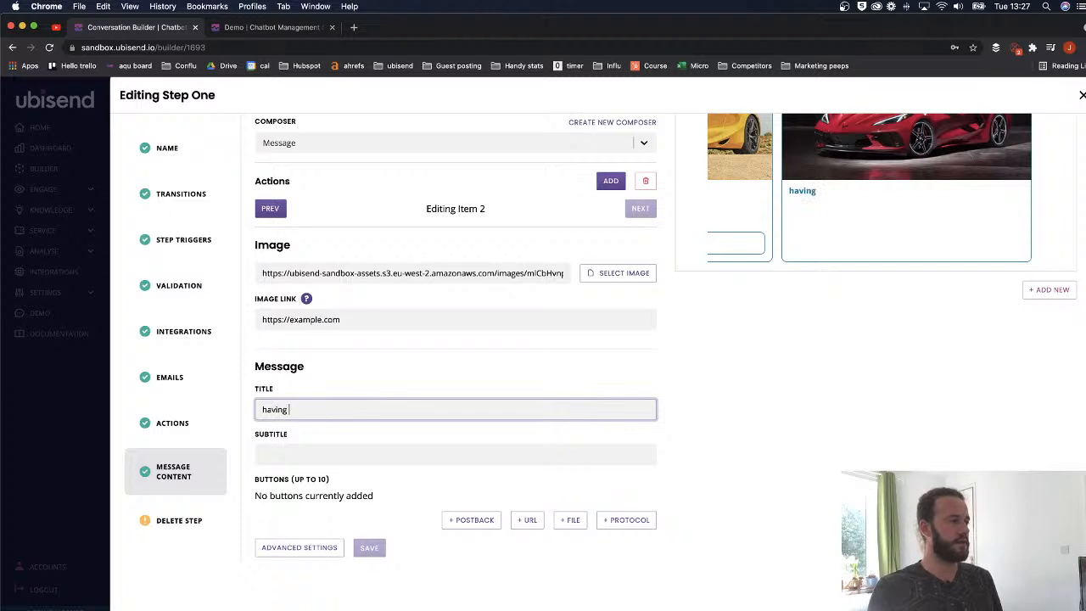
{"action": "key", "text": "BackSpace"}
{"action": "key", "text": "BackSpace"}
{"action": "key", "text": "BackSpace"}
{"action": "key", "text": "BackSpace"}
{"action": "key", "text": "BackSpace"}
{"action": "key", "text": "BackSpace"}
{"action": "type", "text": "Having trouble gett"}
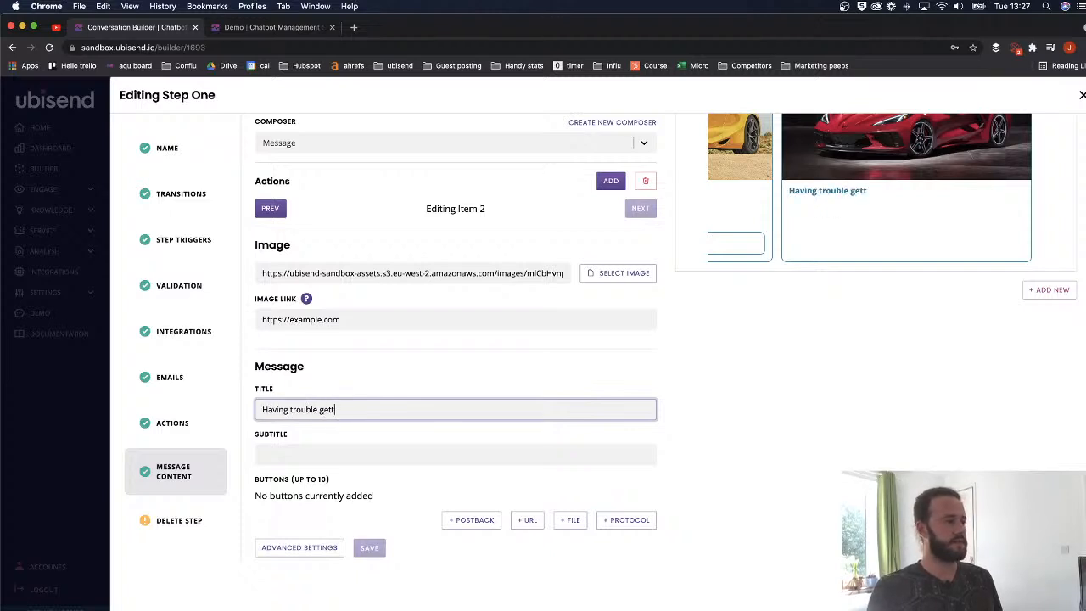
{"action": "type", "text": "ing your red car st"}
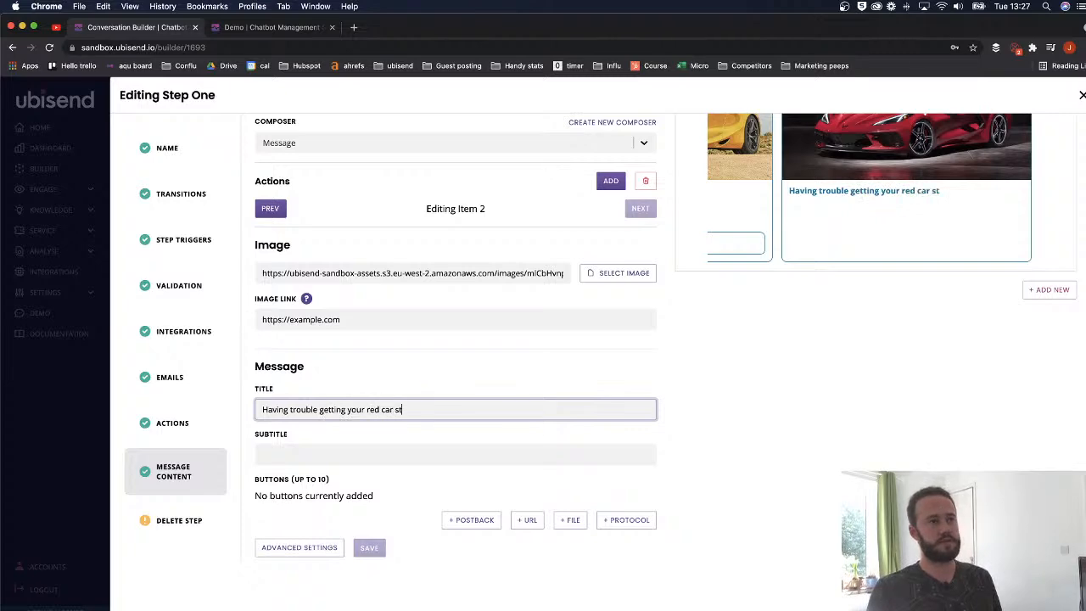
{"action": "type", "text": "arted?"}
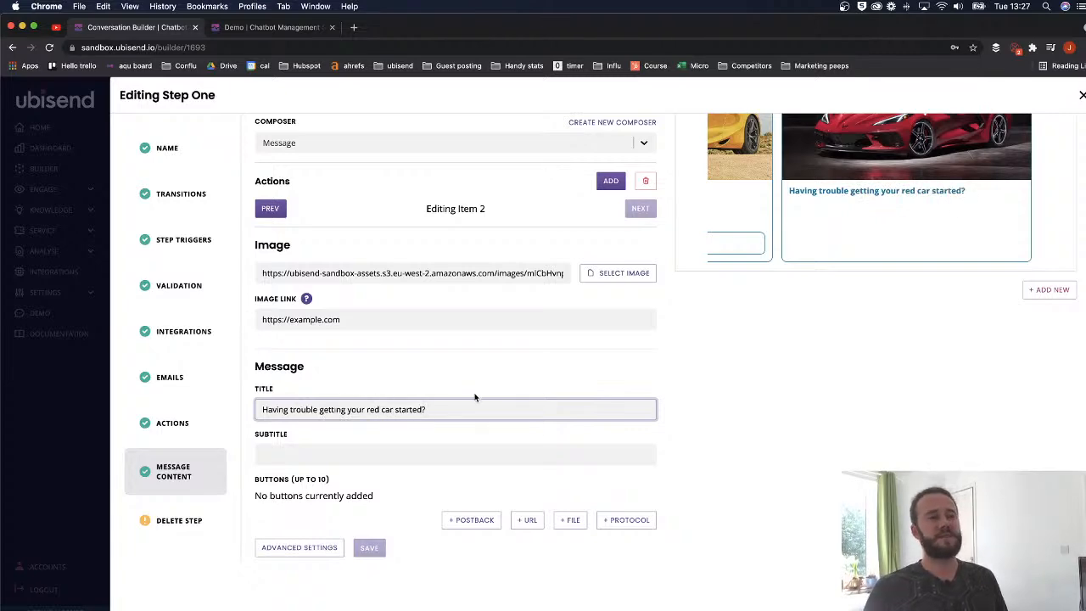
{"action": "scroll", "coordinate": [474, 397], "scroll_direction": "up", "scroll_amount": 2}
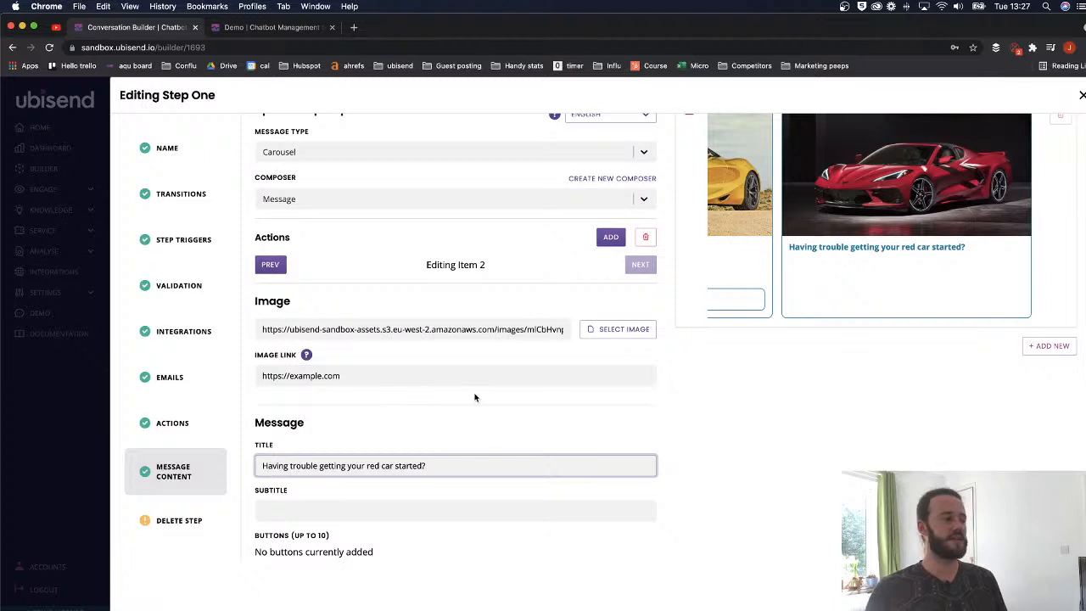
- Write the red-car card subtitle about red cars struggling to start and how to fix that
{"action": "scroll", "coordinate": [480, 422], "scroll_direction": "down", "scroll_amount": 2}
{"action": "left_click", "coordinate": [336, 441]}
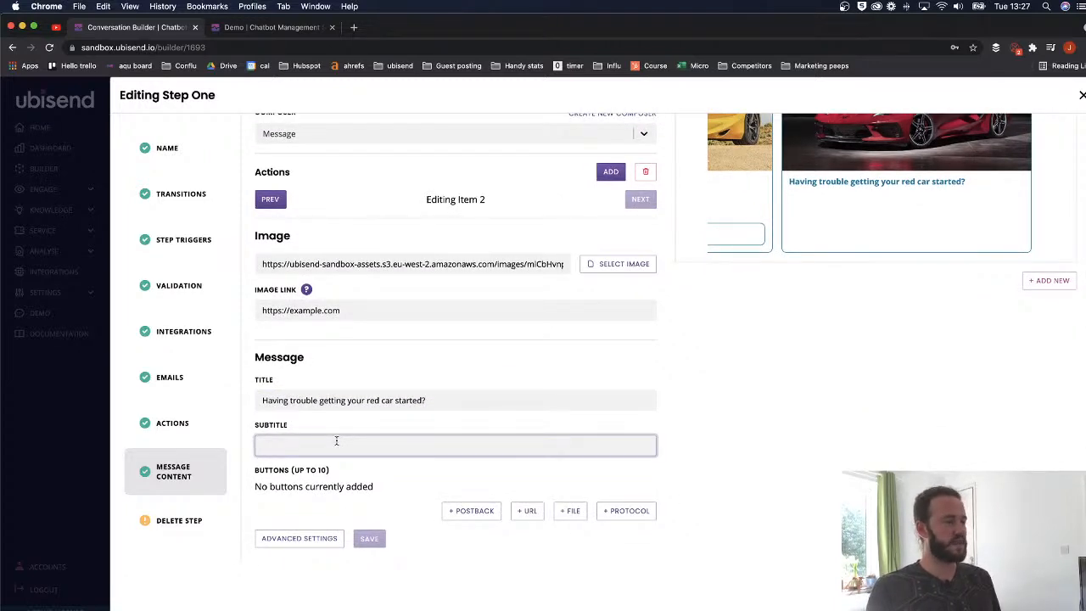
{"action": "type", "text": "There's"}
{"action": "key", "text": "BackSpace"}
{"action": "key", "text": "BackSpace"}
{"action": "key", "text": "BackSpace"}
{"action": "key", "text": "BackSpace"}
{"action": "key", "text": "BackSpace"}
{"action": "key", "text": "BackSpace"}
{"action": "key", "text": "BackSpace"}
{"action": "type", "text": "We've "}
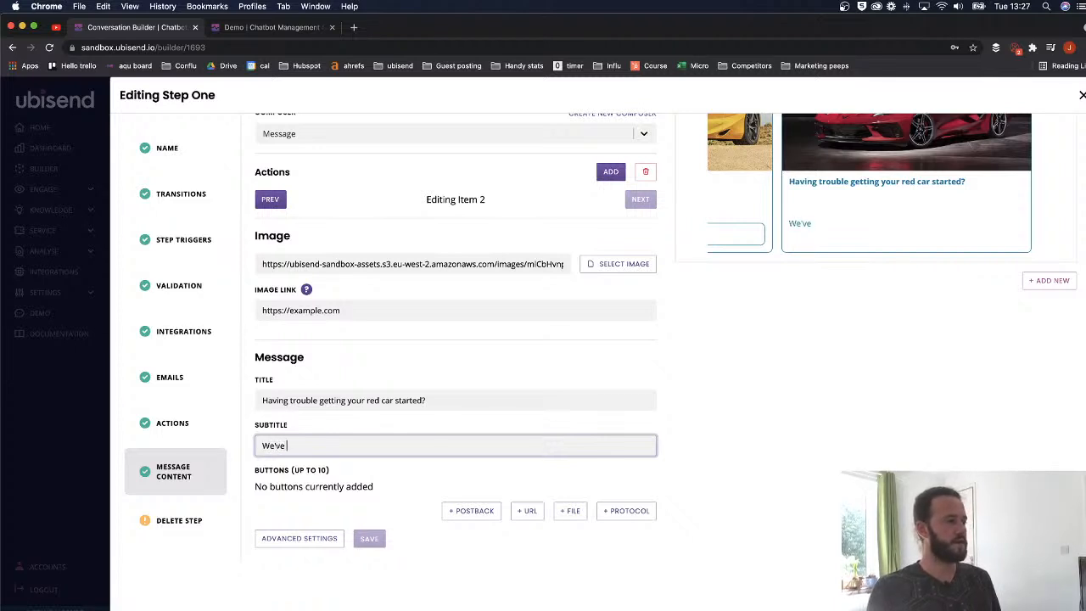
{"action": "type", "text": "recieved"}
{"action": "key", "text": "BackSpace"}
{"action": "key", "text": "BackSpace"}
{"action": "key", "text": "BackSpace"}
{"action": "key", "text": "BackSpace"}
{"action": "key", "text": "BackSpace"}
{"action": "type", "text": "eivied reports"}
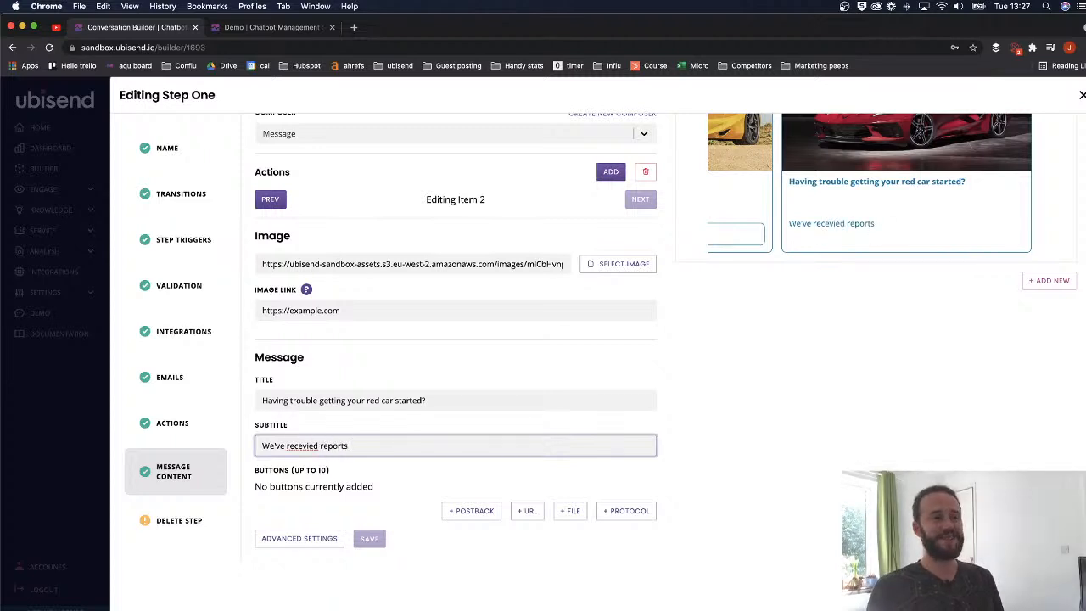
{"action": "type", "text": " of our red card"}
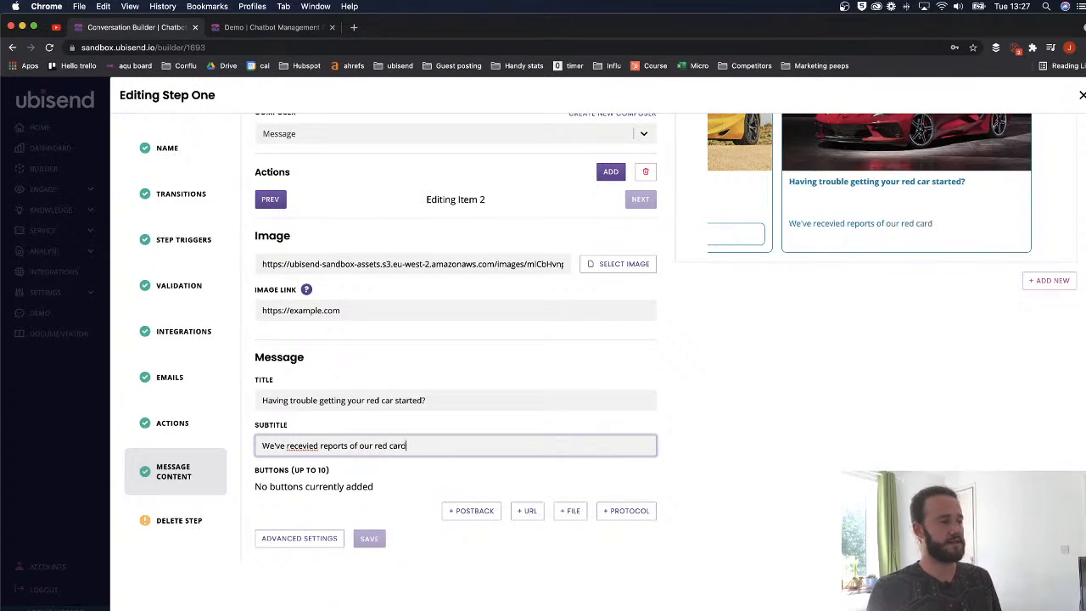
{"action": "key", "text": "BackSpace"}
{"action": "type", "text": "s struggling to "}
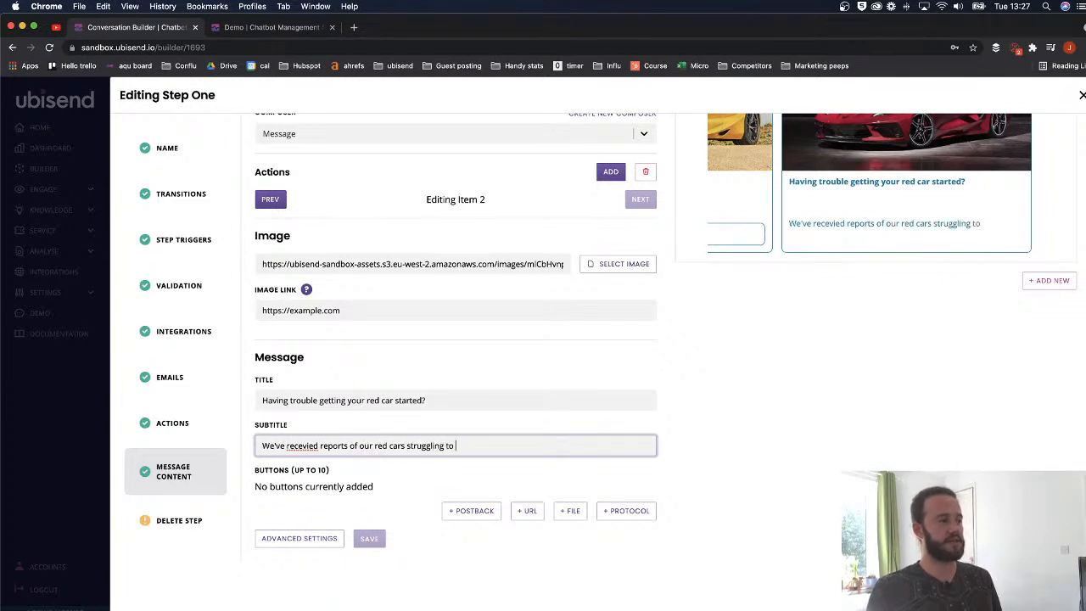
{"action": "type", "text": "start. He'"}
{"action": "type", "text": "e's how you can fix that."}
- Correct the misspelling to 'received' and add a new postback button to the card
{"action": "right_click", "coordinate": [302, 443]}
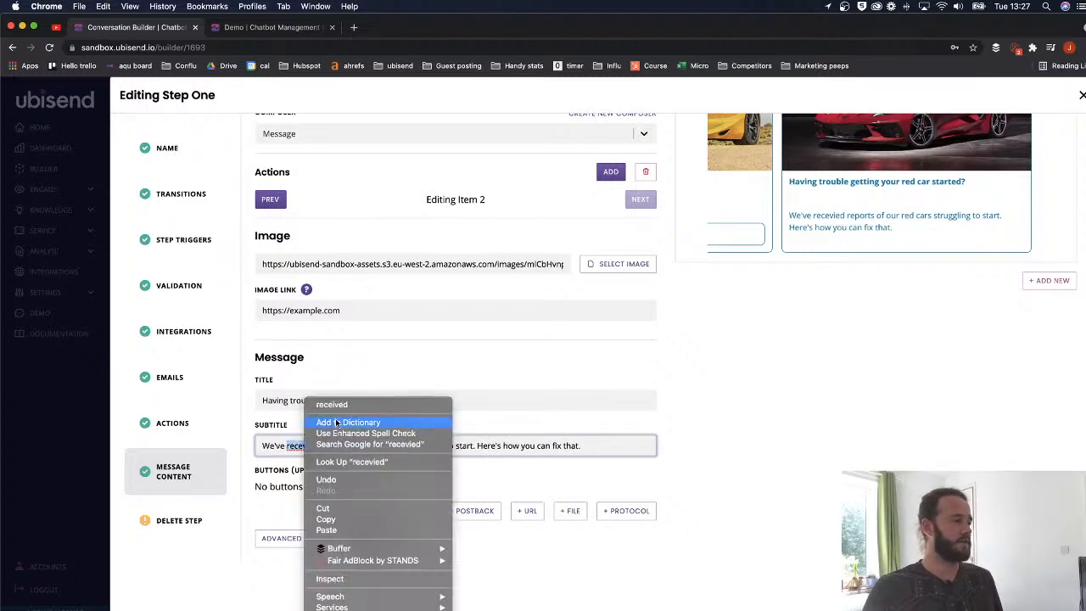
{"action": "left_click", "coordinate": [342, 408]}
{"action": "left_click", "coordinate": [350, 444]}
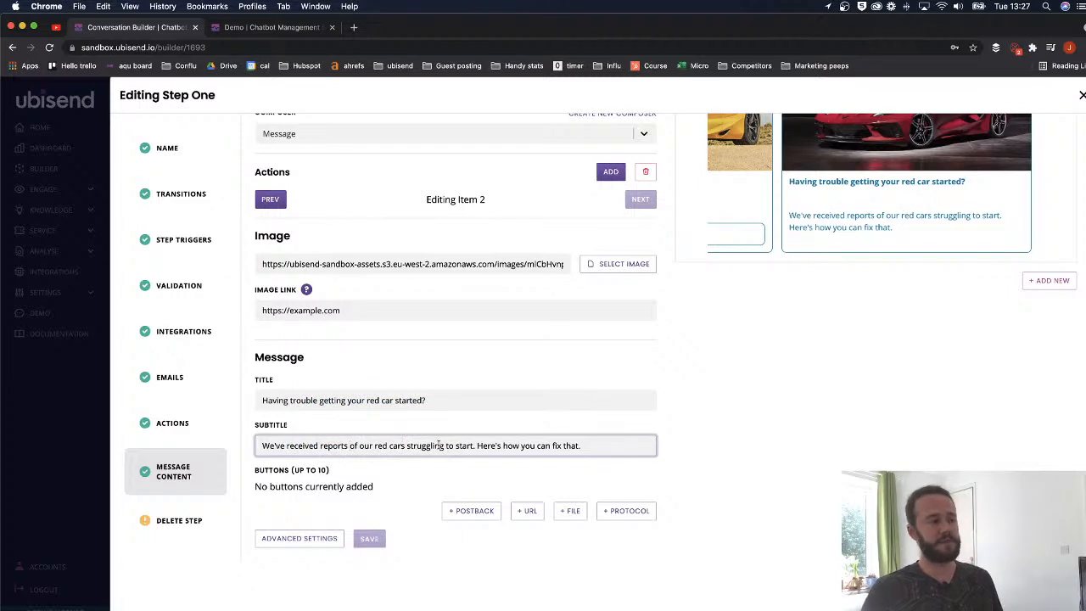
{"action": "left_click", "coordinate": [473, 514]}
{"action": "left_click", "coordinate": [357, 493]}
- Give the button postback value fix_red_car and the title 'Read how to fix'
{"action": "type", "text": "fix"}
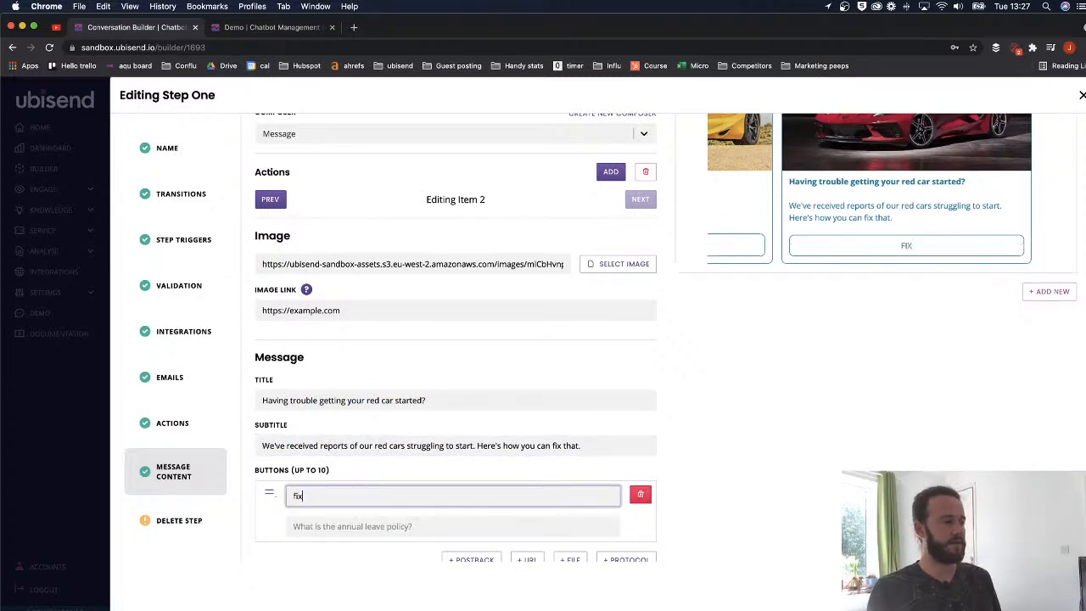
{"action": "type", "text": "_red_car"}
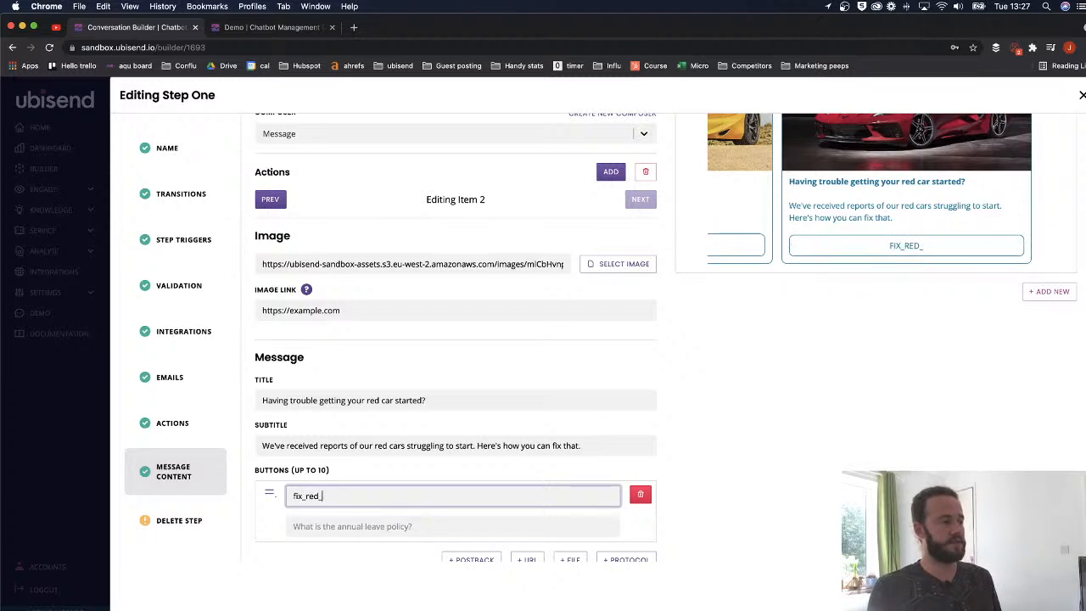
{"action": "double_click", "coordinate": [378, 499]}
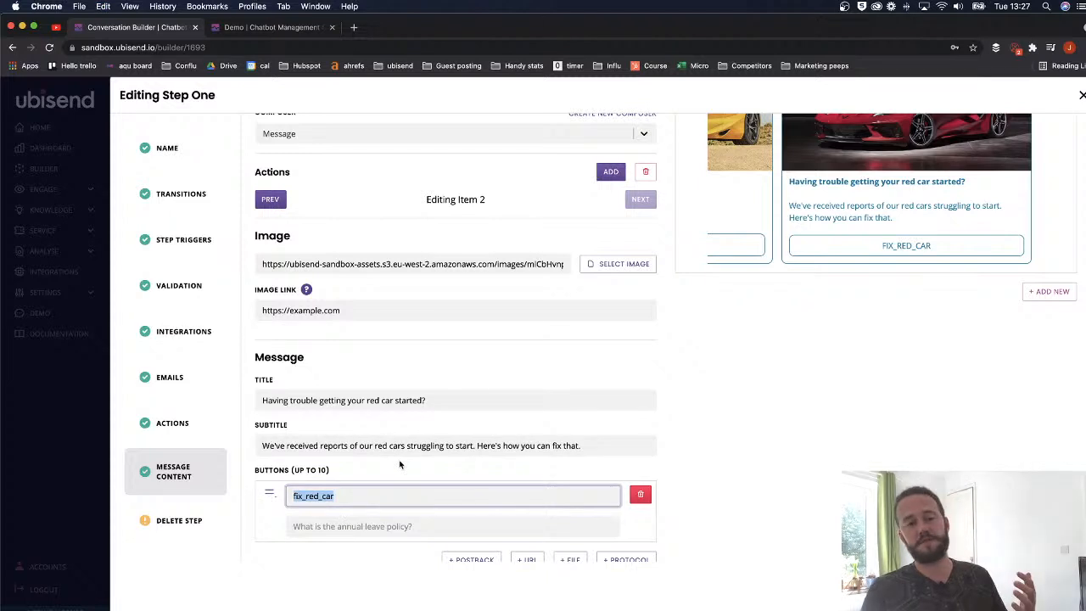
{"action": "scroll", "coordinate": [402, 464], "scroll_direction": "down", "scroll_amount": 1}
{"action": "left_click", "coordinate": [362, 506]}
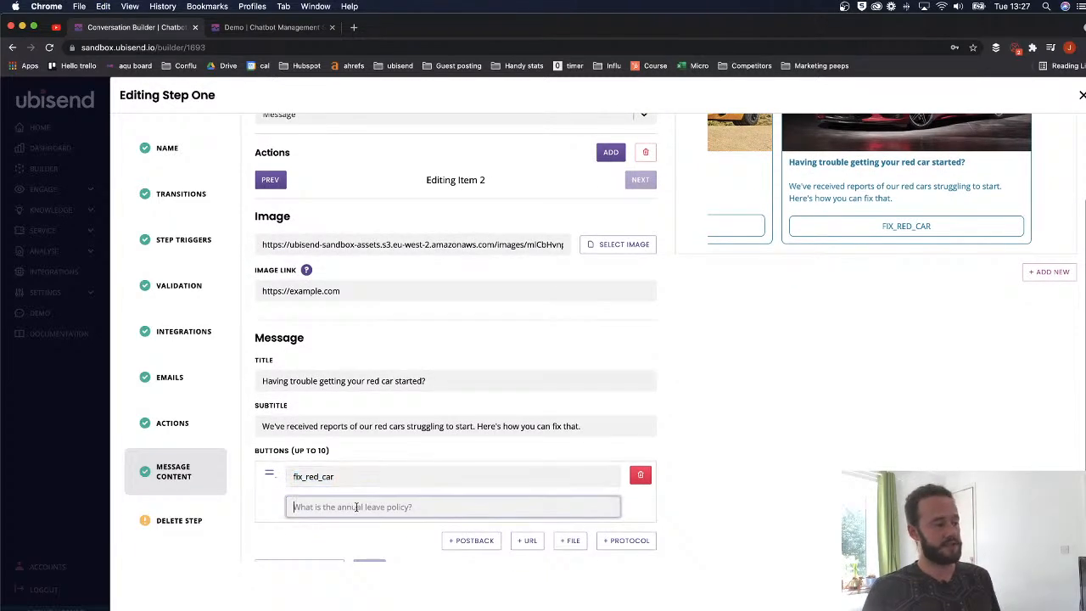
{"action": "key", "text": "super+v"}
{"action": "left_click_drag", "start_coordinate": [338, 477], "coordinate": [282, 480]}
{"action": "type", "text": "Read mo"}
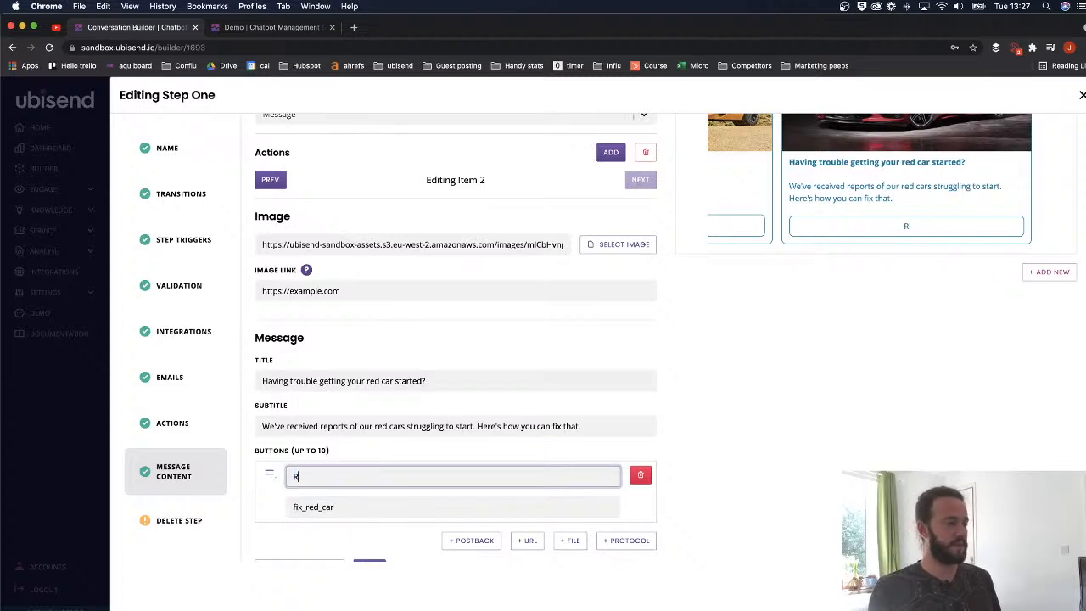
{"action": "key", "text": "BackSpace"}
{"action": "key", "text": "BackSpace"}
{"action": "key", "text": "BackSpace"}
{"action": "type", "text": "how to fix"}
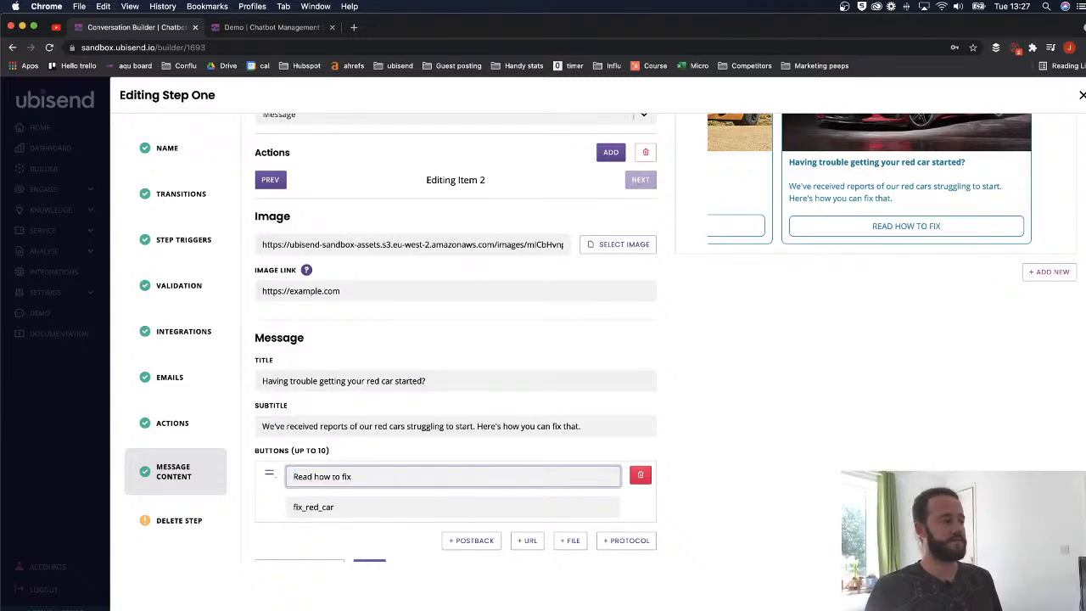
- Save the updated Step One response
{"action": "scroll", "coordinate": [364, 453], "scroll_direction": "down", "scroll_amount": 1}
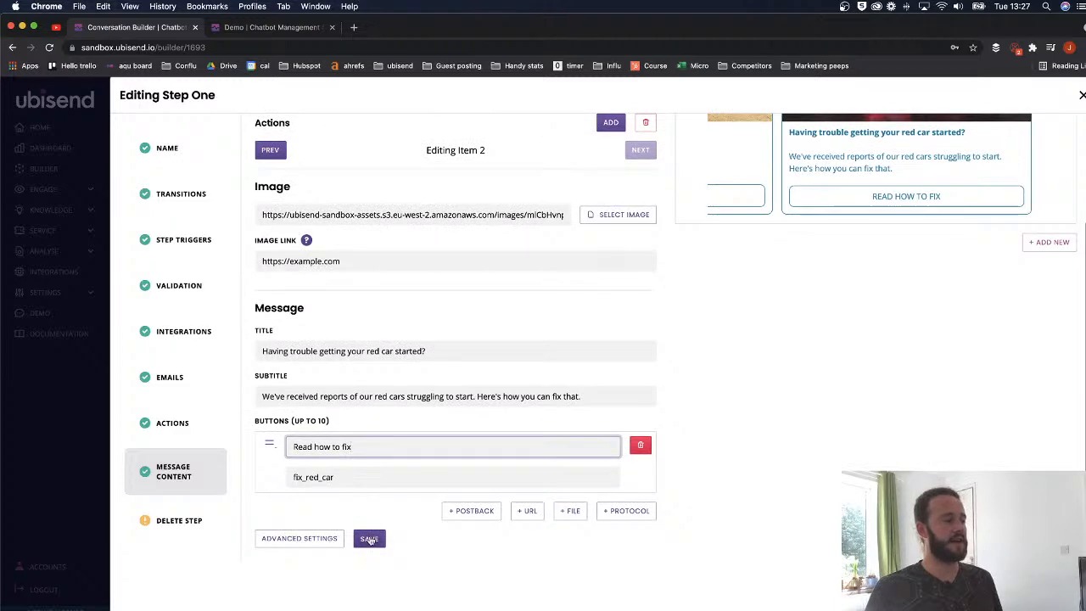
{"action": "left_click", "coordinate": [369, 536]}
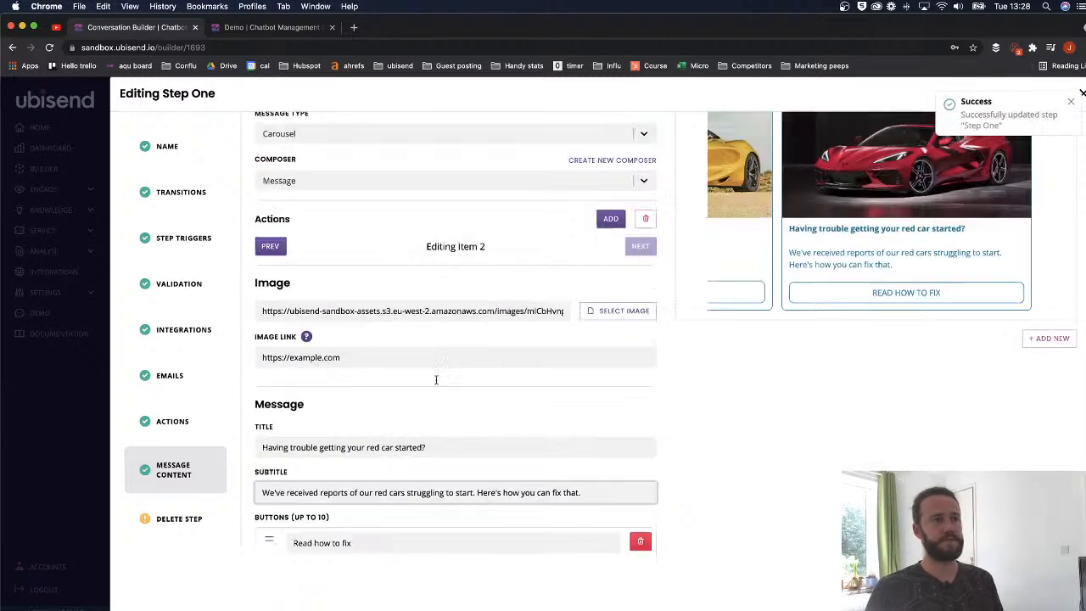
{"action": "left_click", "coordinate": [1079, 101]}
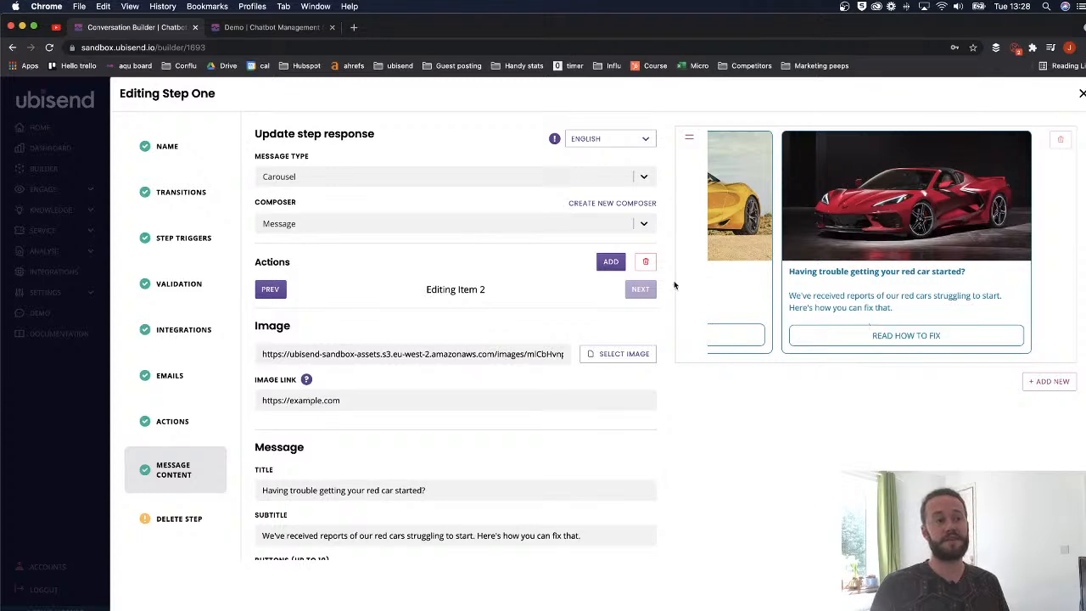
{"action": "scroll", "coordinate": [521, 347], "scroll_direction": "down", "scroll_amount": 3}
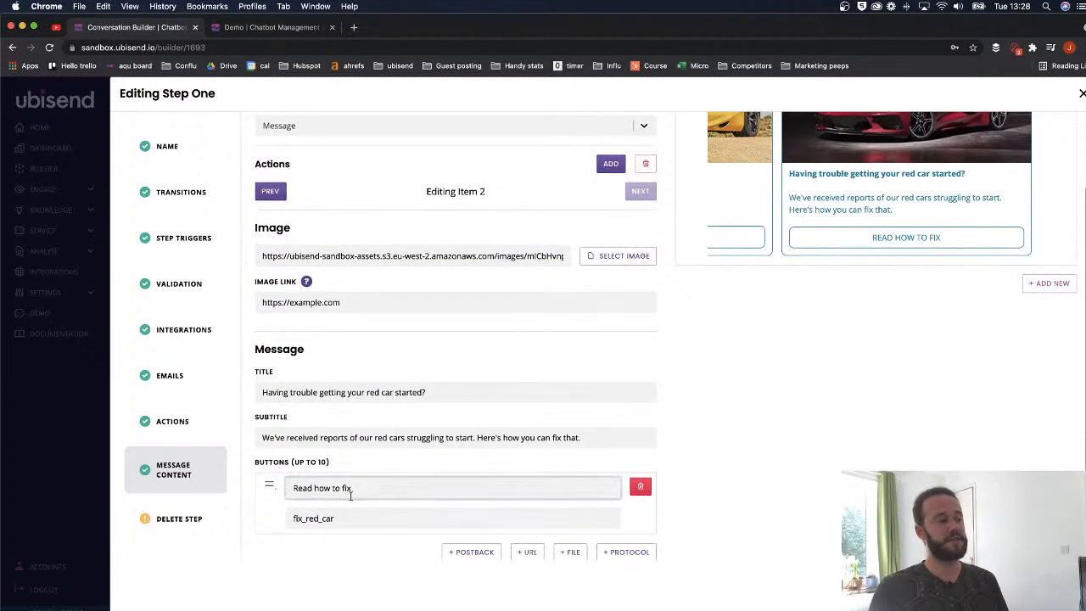
{"action": "scroll", "coordinate": [347, 515], "scroll_direction": "down", "scroll_amount": 2}
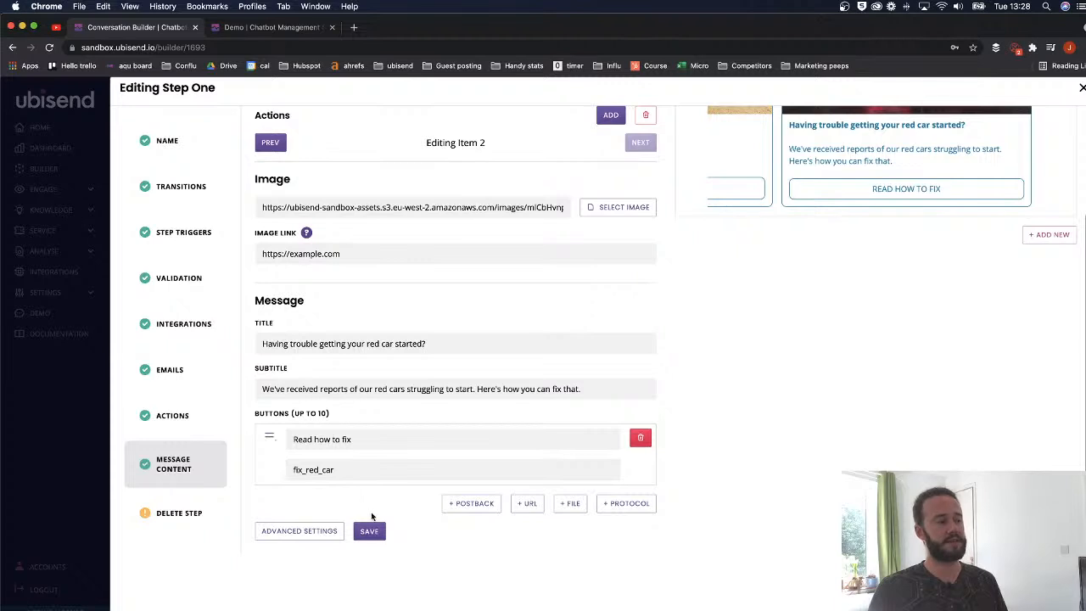
{"action": "left_click", "coordinate": [378, 530]}
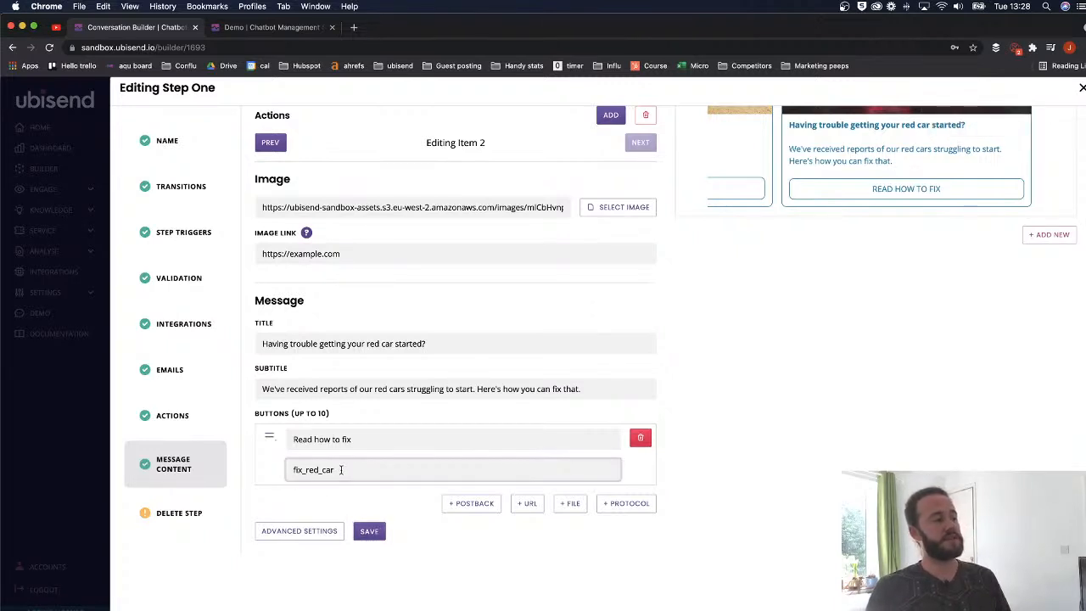
{"action": "scroll", "coordinate": [763, 330], "scroll_direction": "up", "scroll_amount": 3}
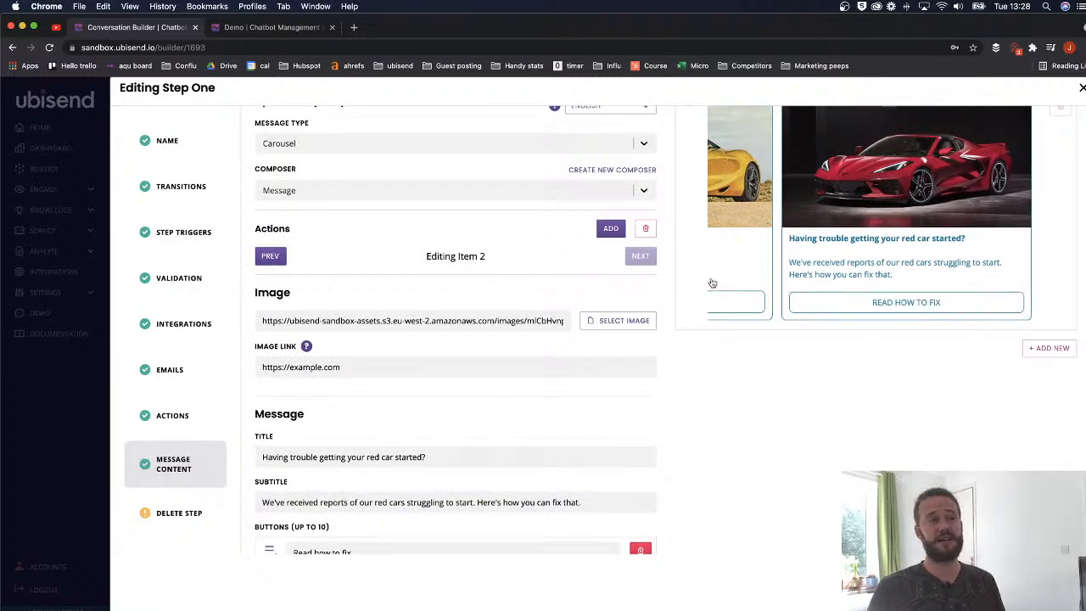
{"action": "scroll", "coordinate": [976, 153], "scroll_direction": "up", "scroll_amount": 1}
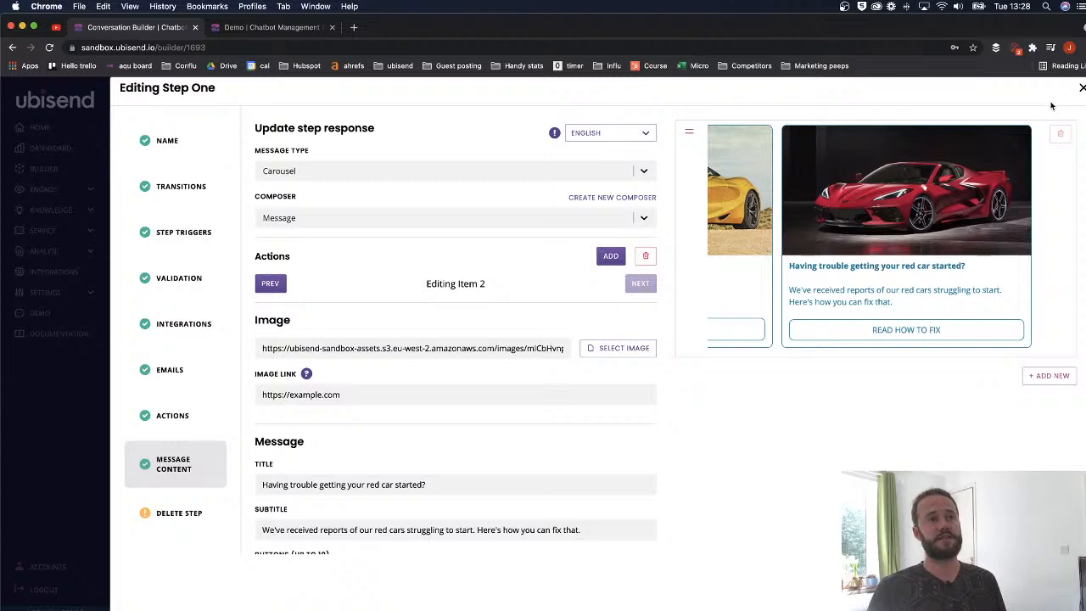
{"action": "scroll", "coordinate": [1065, 101], "scroll_direction": "up", "scroll_amount": 1}
- Delete the HRMS step from the flow and confirm the deletion
{"action": "left_click", "coordinate": [1082, 97]}
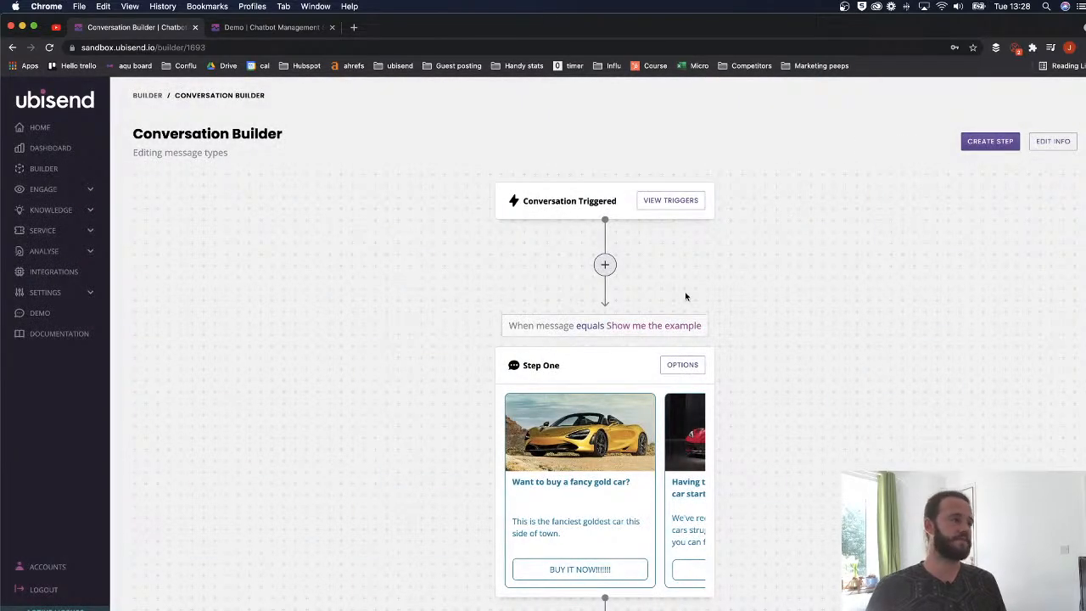
{"action": "scroll", "coordinate": [684, 296], "scroll_direction": "down", "scroll_amount": 5}
{"action": "scroll", "coordinate": [626, 286], "scroll_direction": "right", "scroll_amount": 3}
{"action": "scroll", "coordinate": [622, 326], "scroll_direction": "left", "scroll_amount": 3}
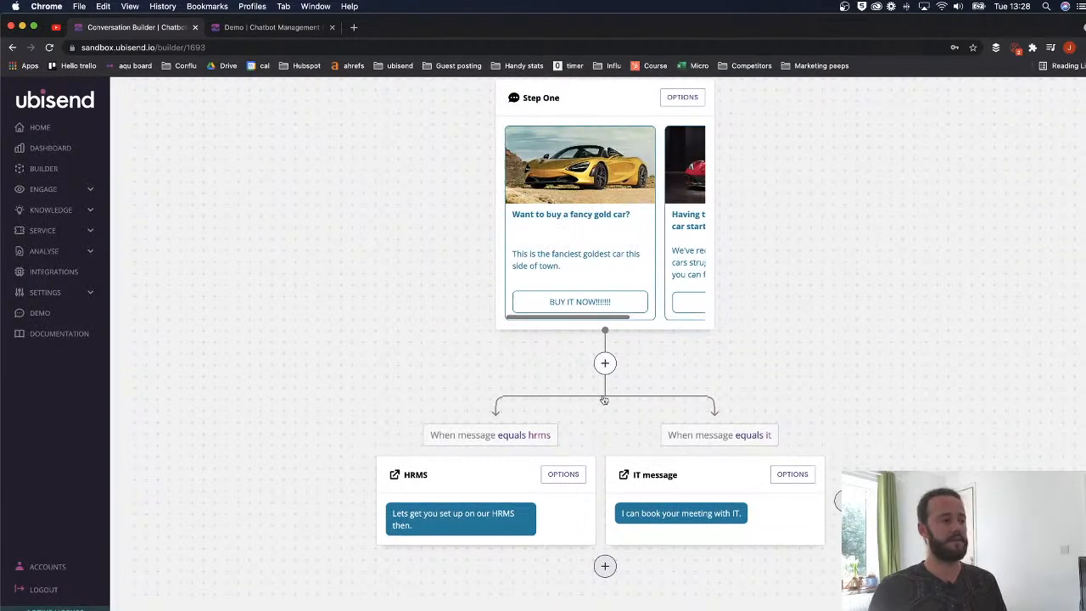
{"action": "left_click", "coordinate": [579, 477]}
{"action": "left_click", "coordinate": [174, 521]}
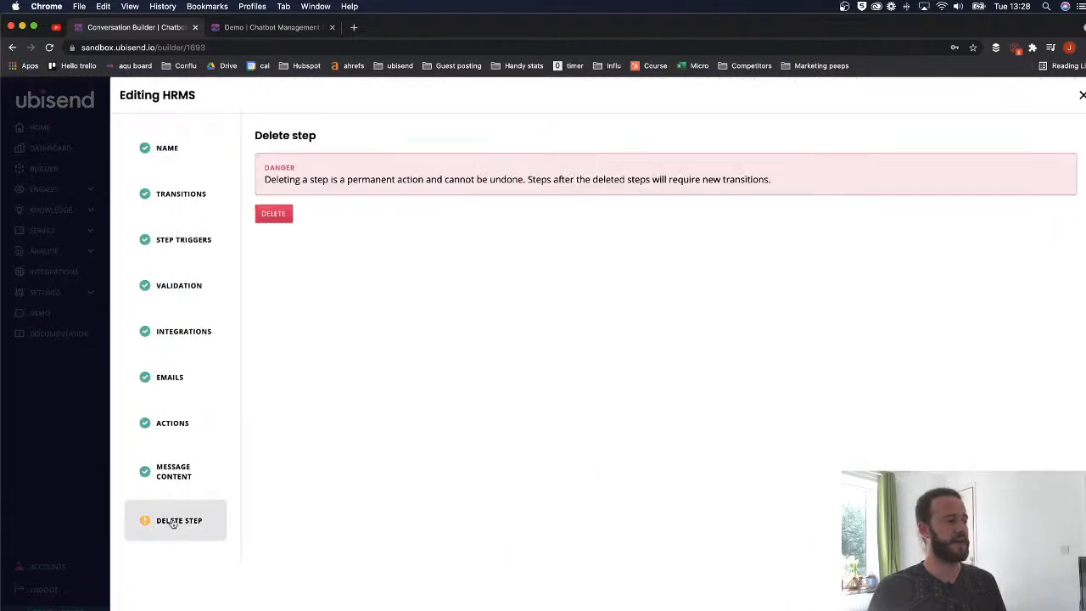
{"action": "left_click", "coordinate": [273, 213]}
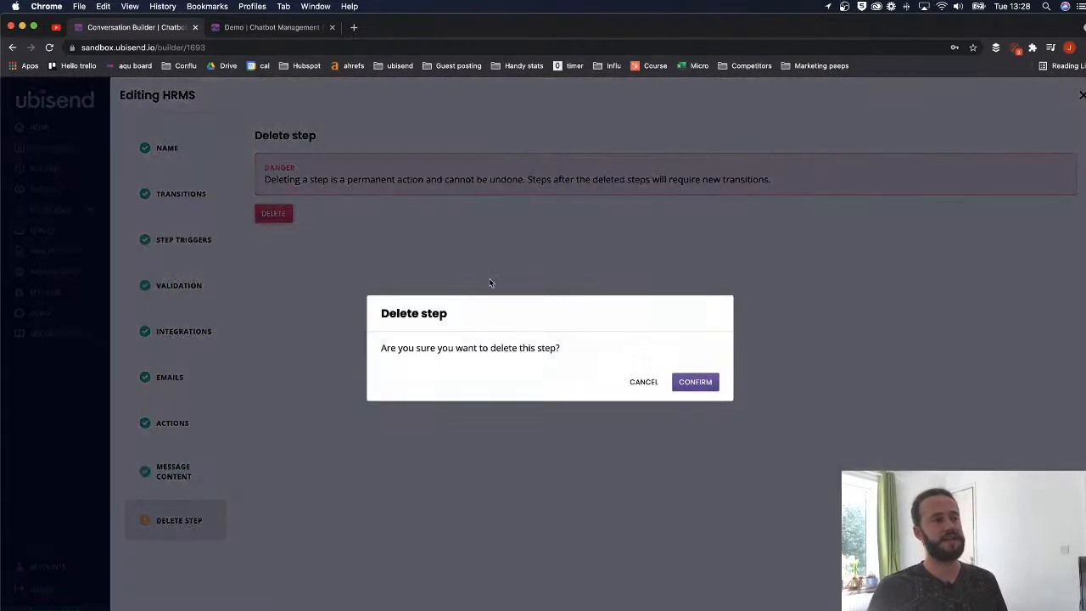
{"action": "left_click", "coordinate": [704, 382]}
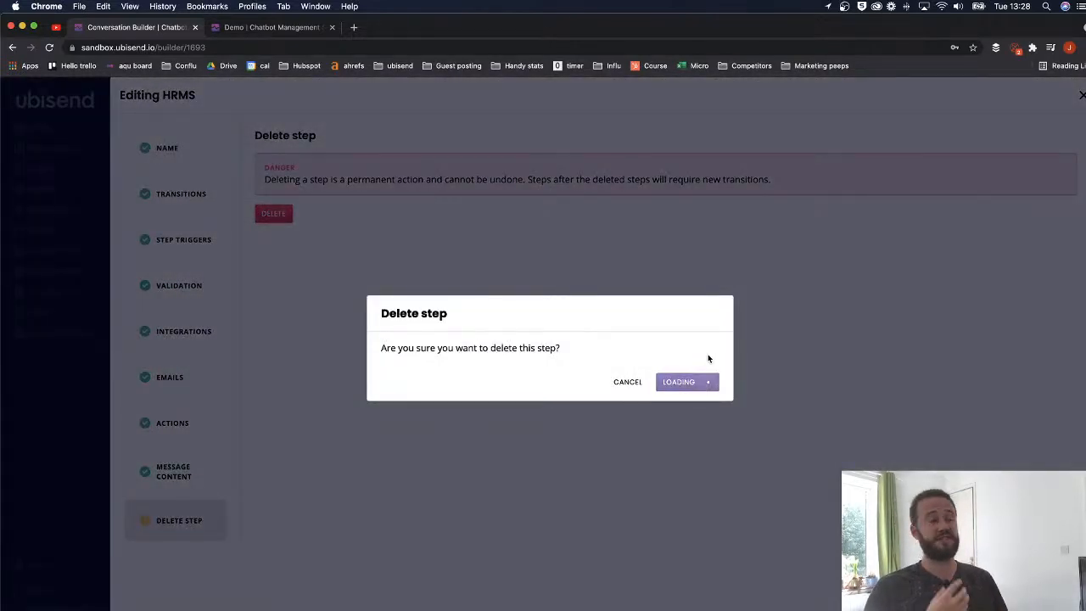
{"action": "scroll", "coordinate": [698, 362], "scroll_direction": "down", "scroll_amount": 3}
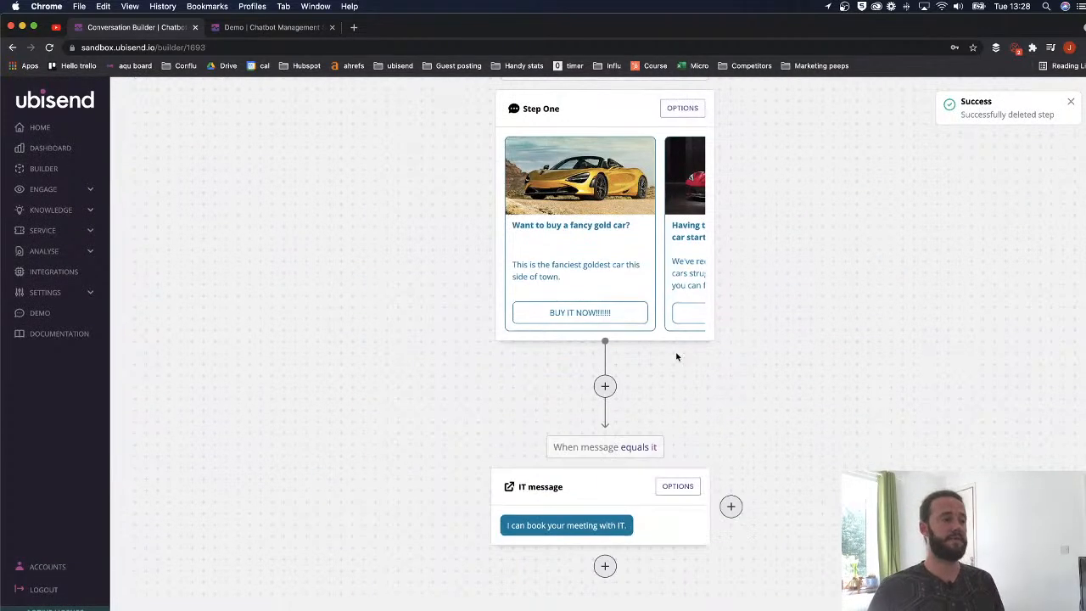
{"action": "scroll", "coordinate": [662, 450], "scroll_direction": "up", "scroll_amount": 1}
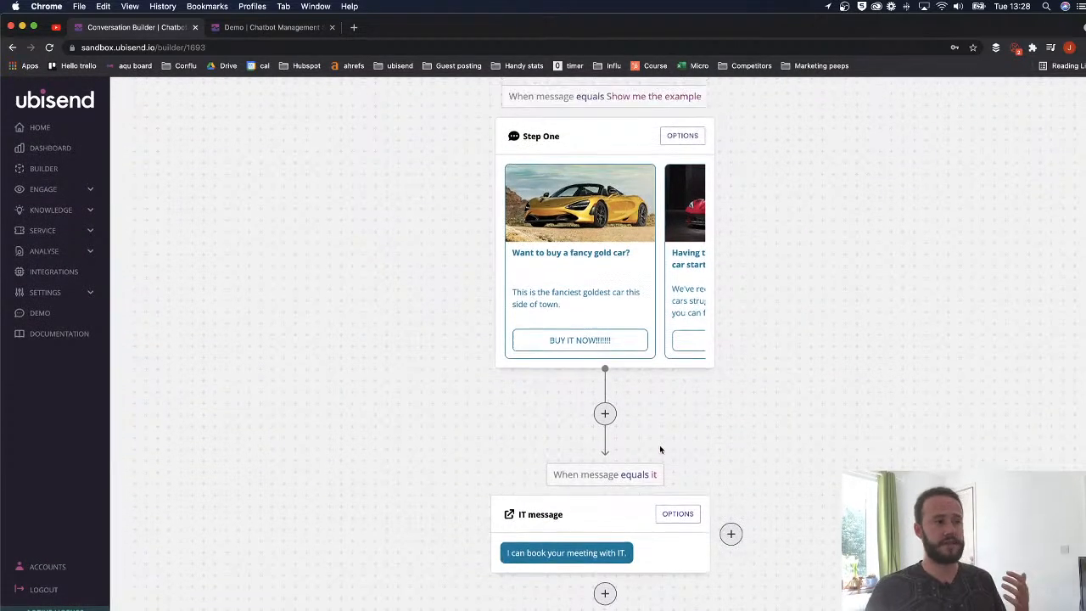
- Change the IT message reply to 'Here's how you can fix your red car not starting.'
{"action": "left_click", "coordinate": [672, 516]}
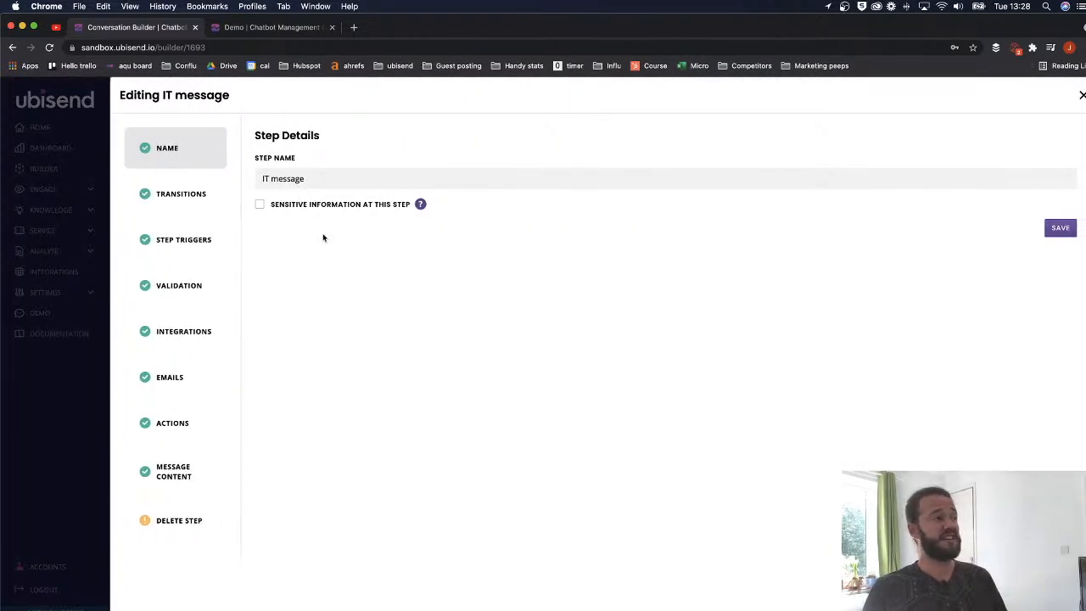
{"action": "left_click", "coordinate": [189, 196]}
{"action": "left_click", "coordinate": [185, 153]}
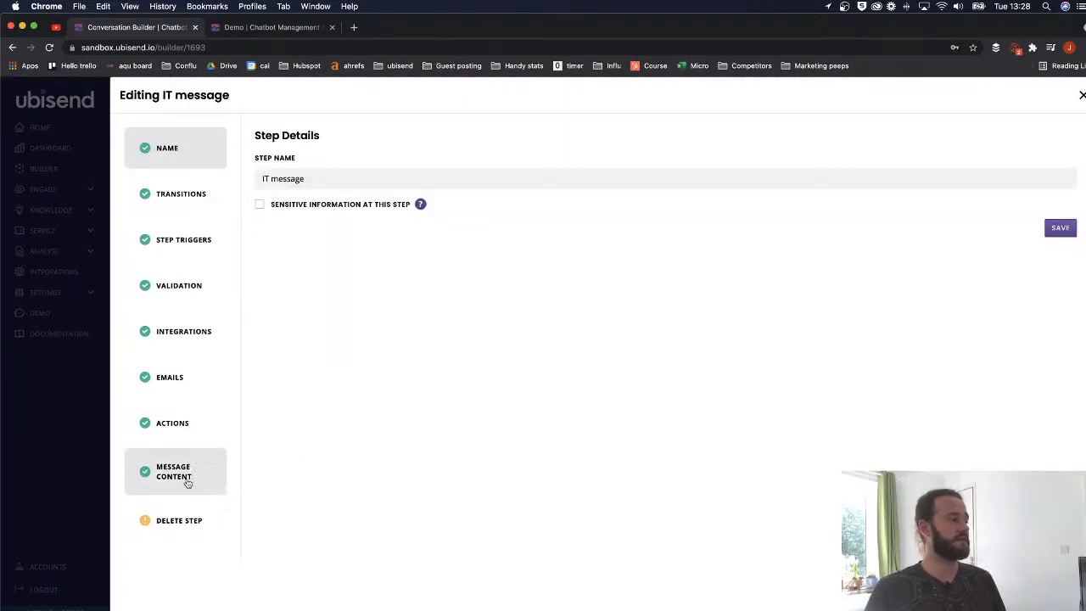
{"action": "left_click", "coordinate": [187, 483]}
{"action": "left_click_drag", "start_coordinate": [393, 270], "coordinate": [255, 263]}
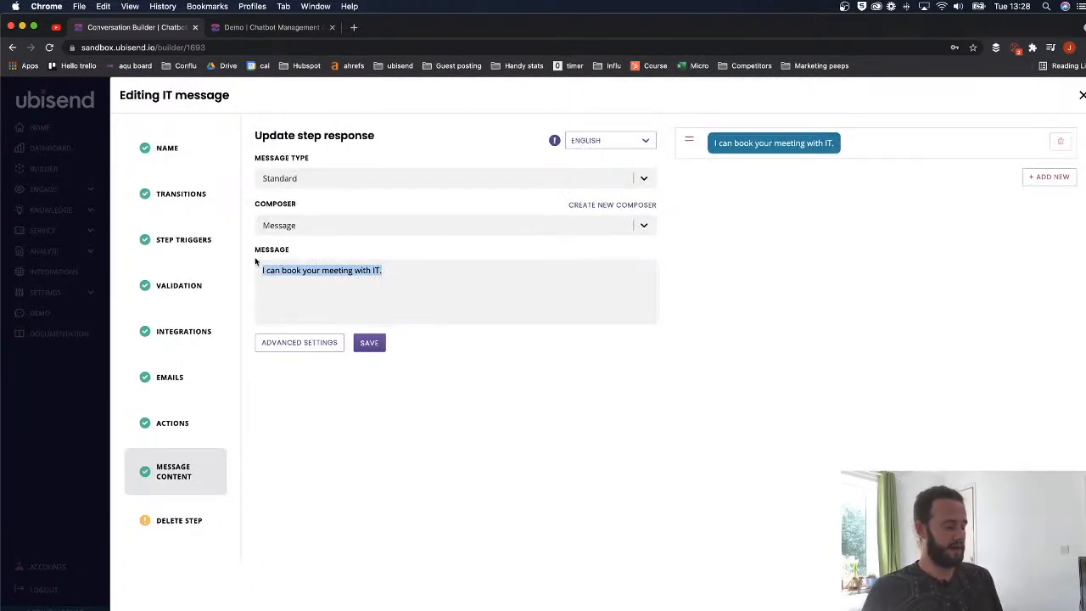
{"action": "type", "text": "Here's how yo"}
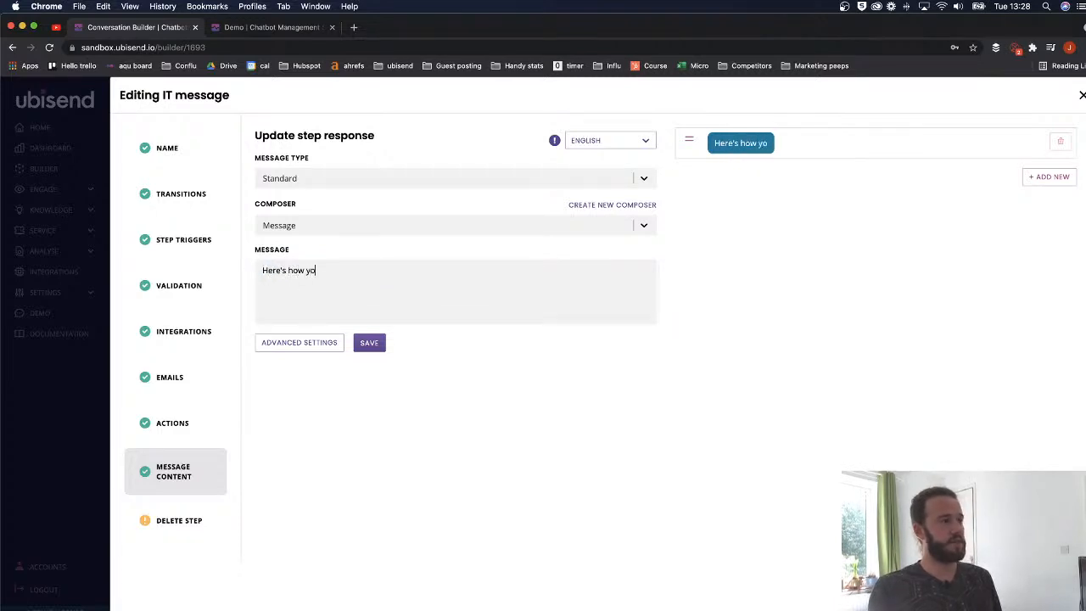
{"action": "type", "text": "u can fix your"}
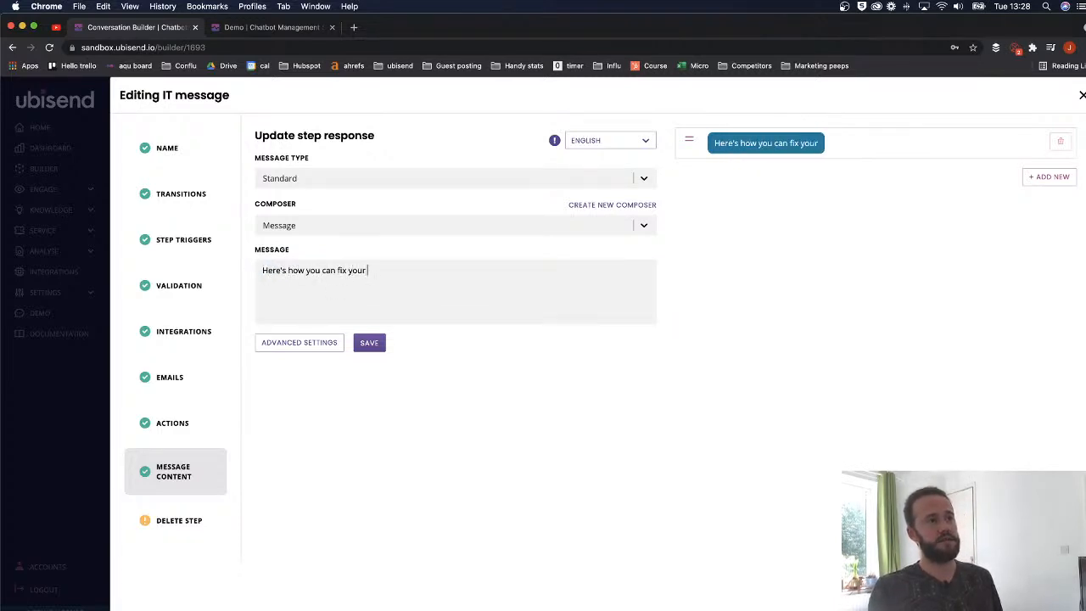
{"action": "type", "text": " red car not star"}
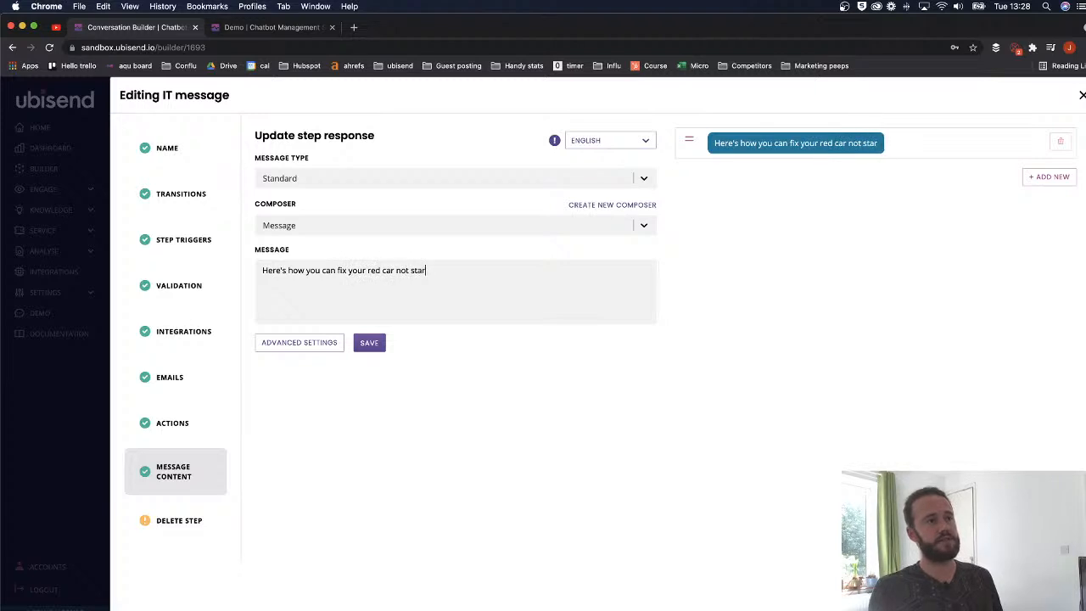
{"action": "type", "text": "ting."}
- Add a second reply listing Tip 1, Tip 2 and Tip 3 on separate lines, and save
{"action": "left_click", "coordinate": [1052, 177]}
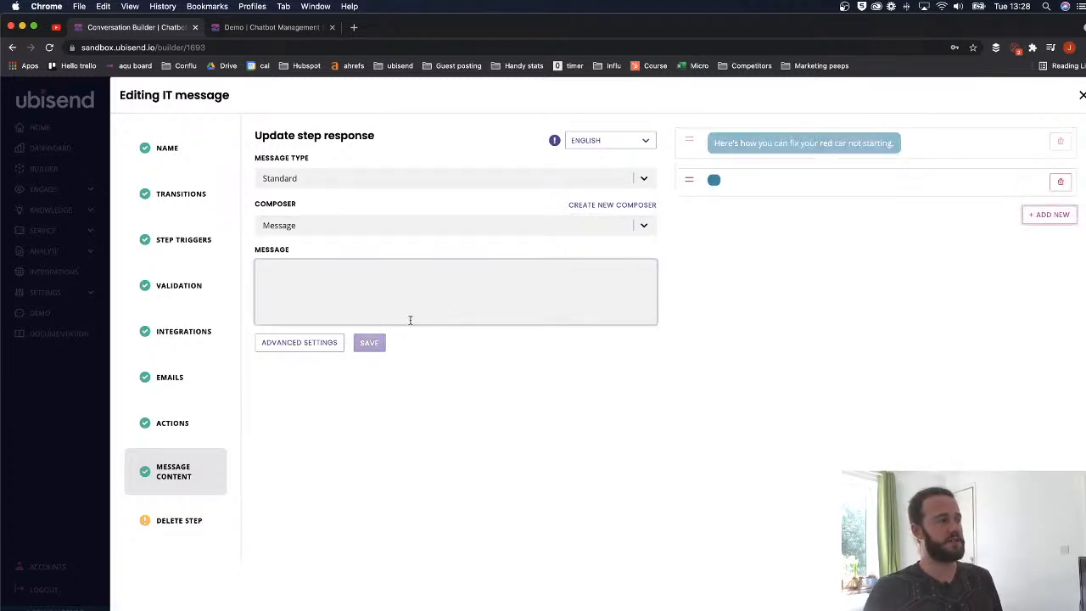
{"action": "type", "text": "Tip 1"}
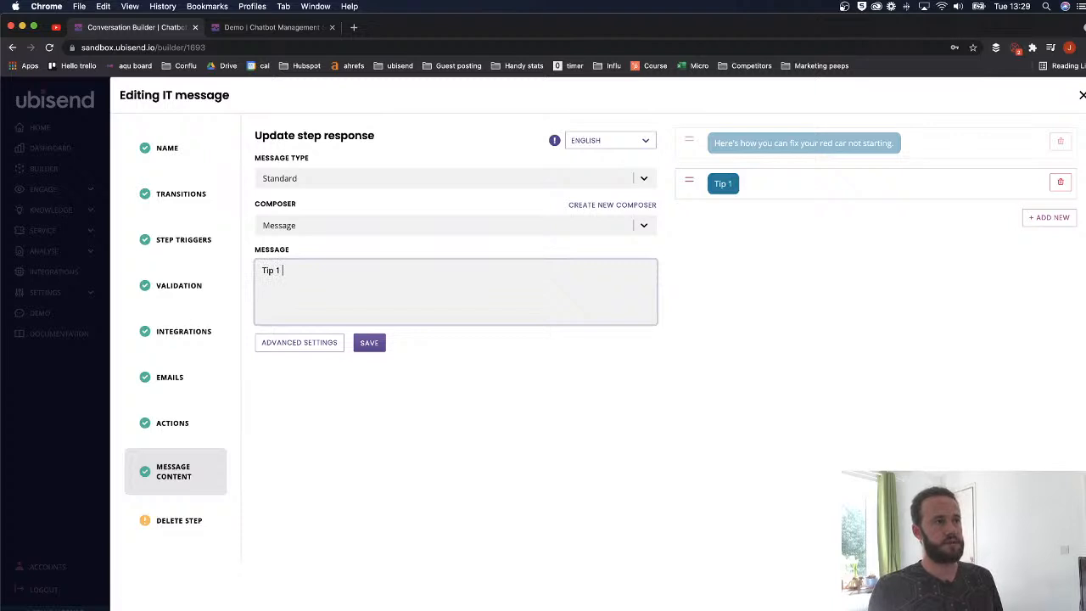
{"action": "key", "text": "Return"}
{"action": "type", "text": "T"}
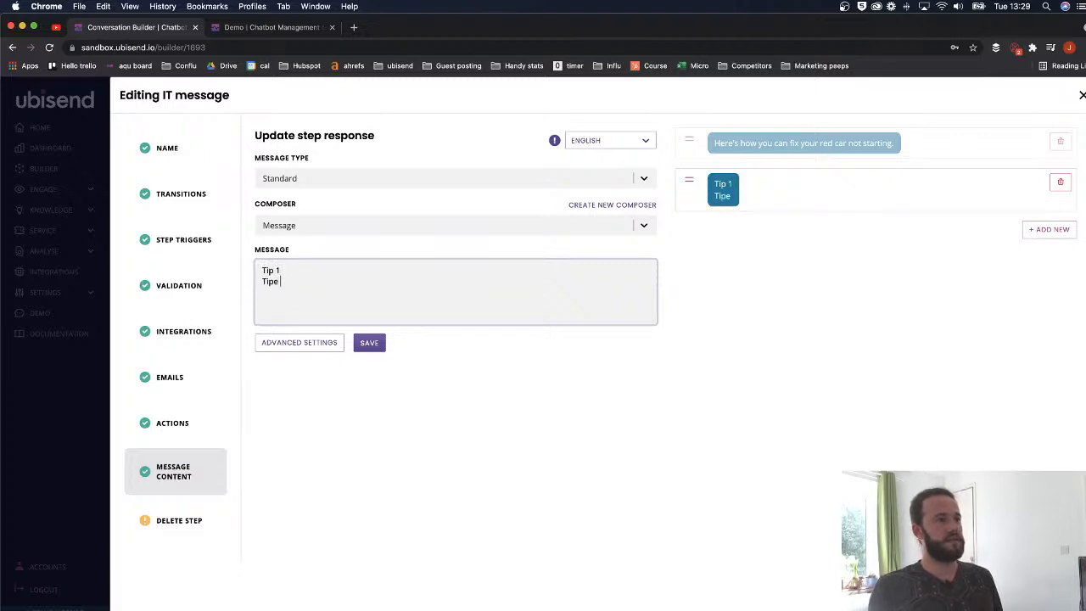
{"action": "type", "text": "ip 2"}
{"action": "key", "text": "Return"}
{"action": "type", "text": "Tip 3"}
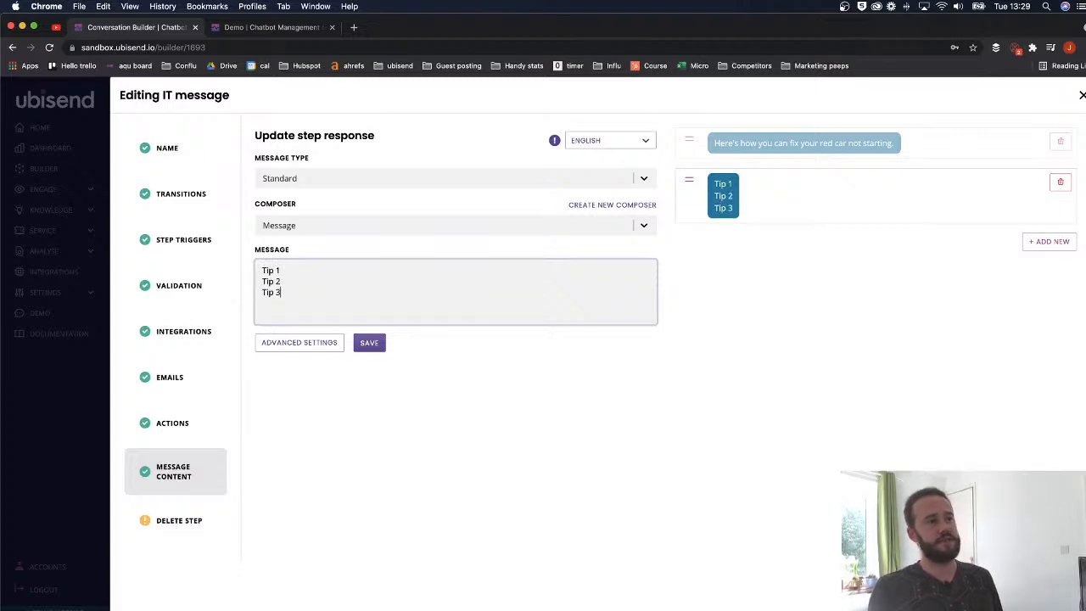
{"action": "left_click", "coordinate": [366, 342]}
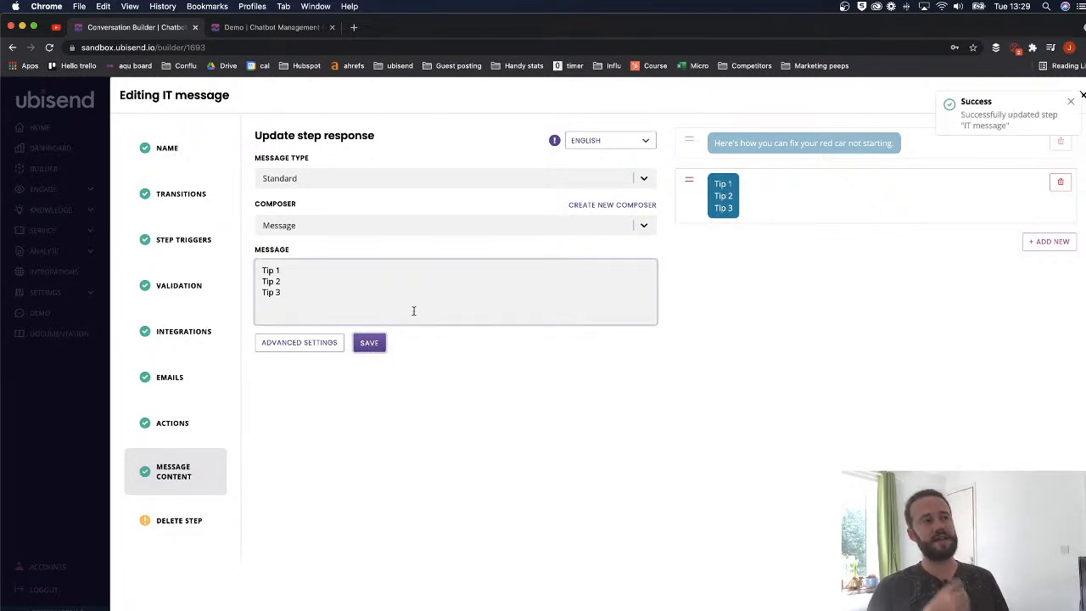
{"action": "left_click", "coordinate": [1080, 97]}
- Change Step One's transition condition value from 'it' to 'fix_red_car' and save it
{"action": "scroll", "coordinate": [580, 331], "scroll_direction": "down", "scroll_amount": 5}
{"action": "scroll", "coordinate": [521, 365], "scroll_direction": "up", "scroll_amount": 3}
{"action": "scroll", "coordinate": [572, 353], "scroll_direction": "right", "scroll_amount": 3}
{"action": "scroll", "coordinate": [622, 467], "scroll_direction": "down", "scroll_amount": 2}
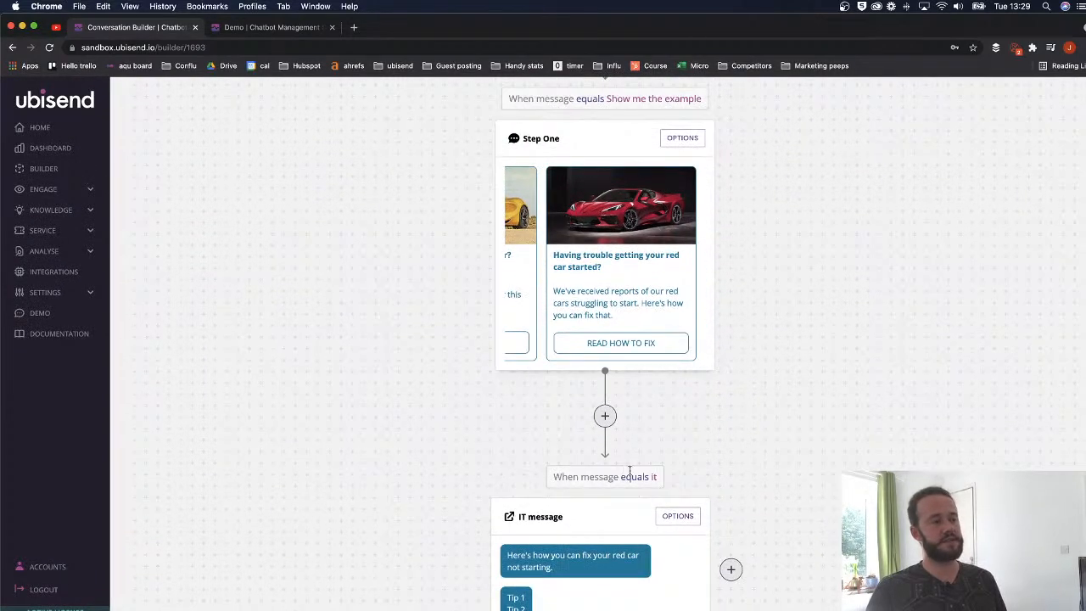
{"action": "left_click_drag", "start_coordinate": [554, 477], "coordinate": [654, 476]}
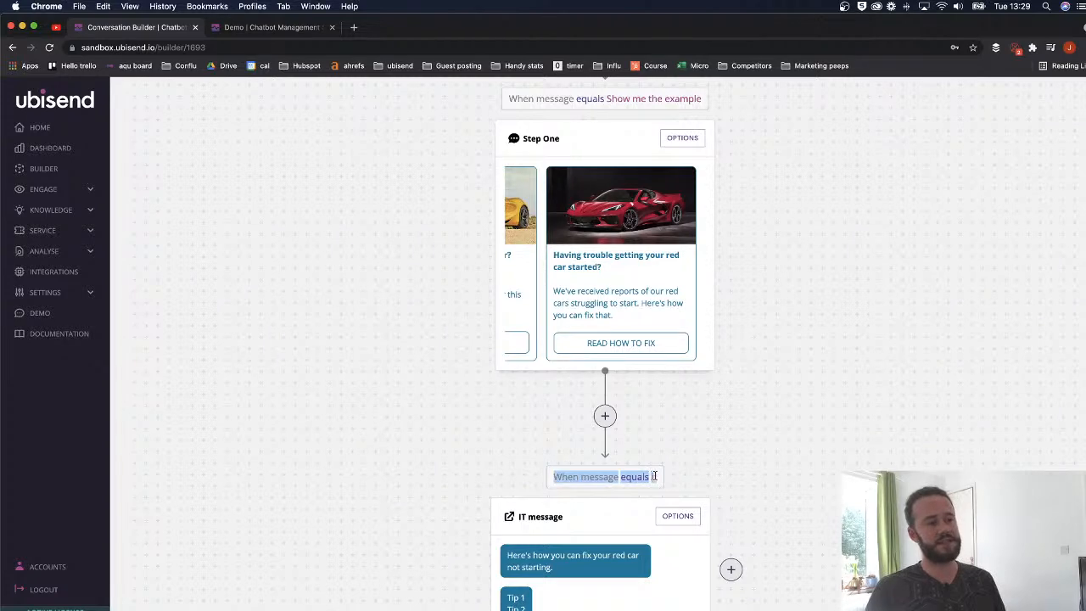
{"action": "left_click", "coordinate": [650, 490]}
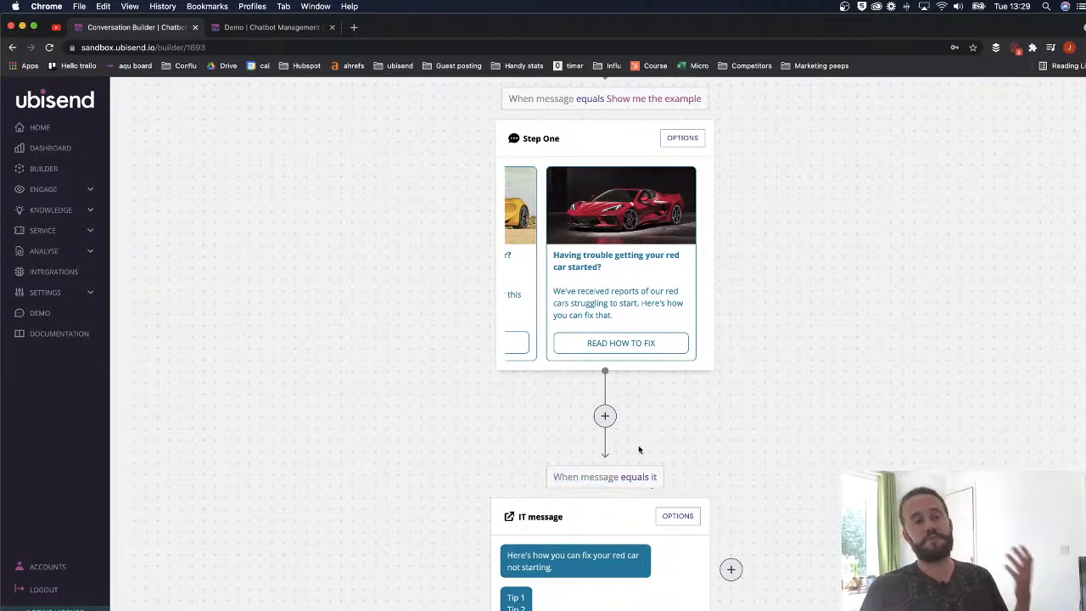
{"action": "left_click", "coordinate": [682, 139]}
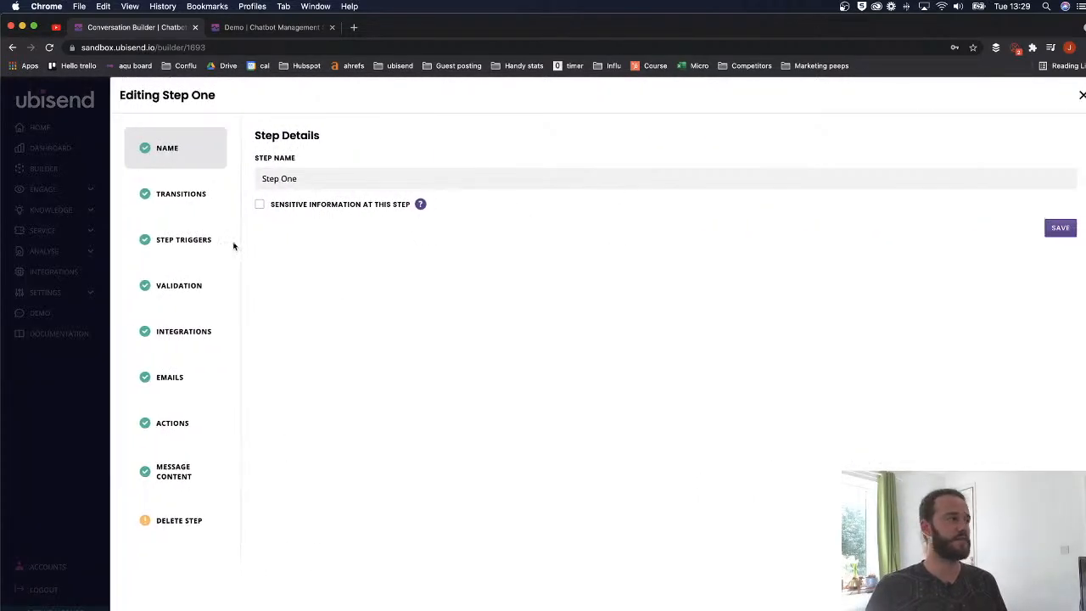
{"action": "left_click", "coordinate": [202, 202]}
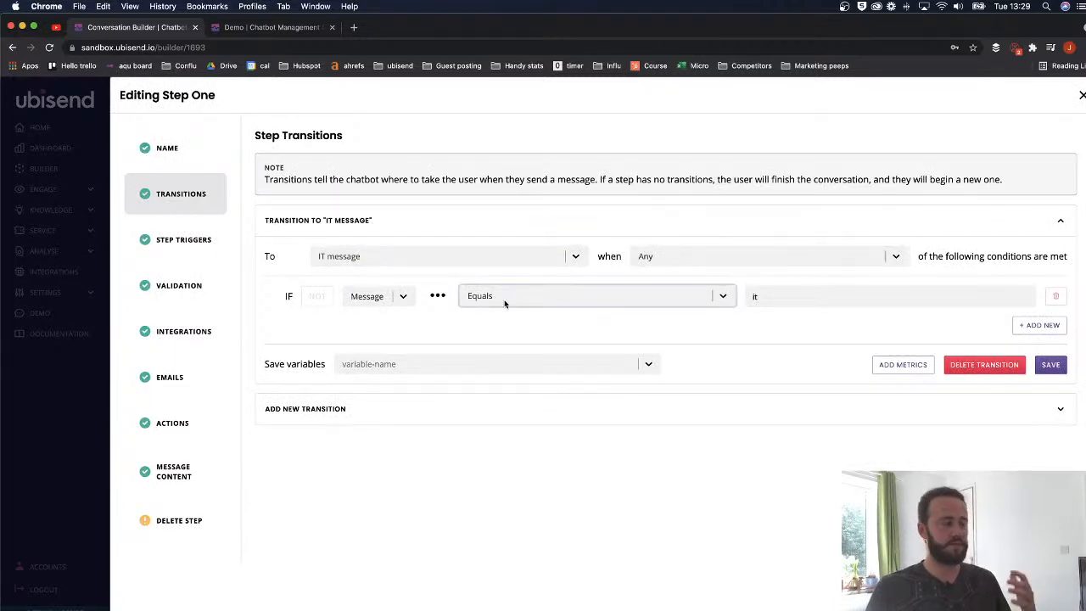
{"action": "double_click", "coordinate": [754, 296]}
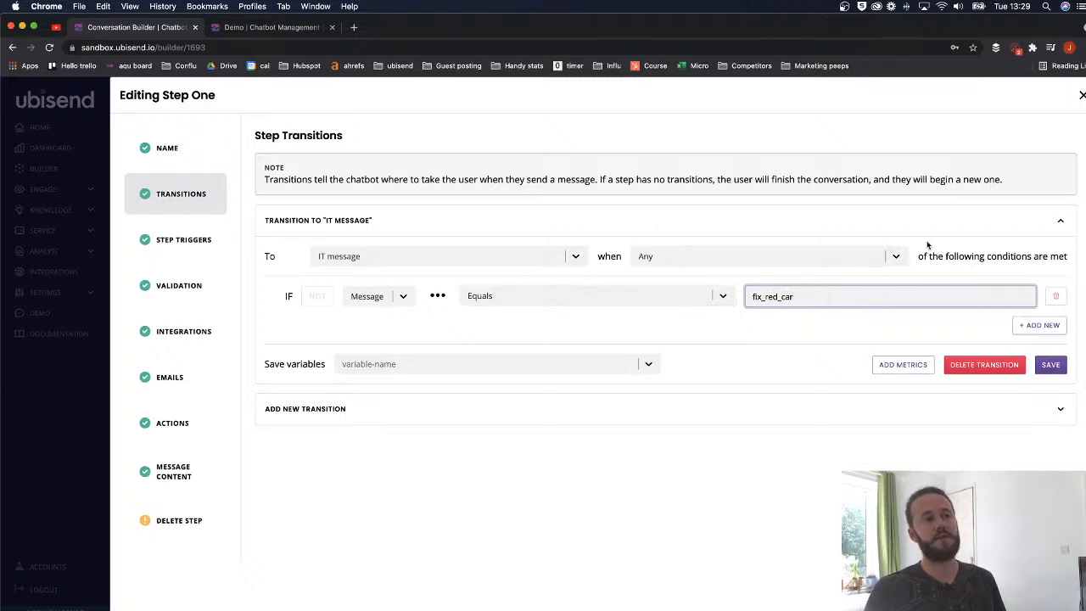
{"action": "left_click", "coordinate": [1052, 365]}
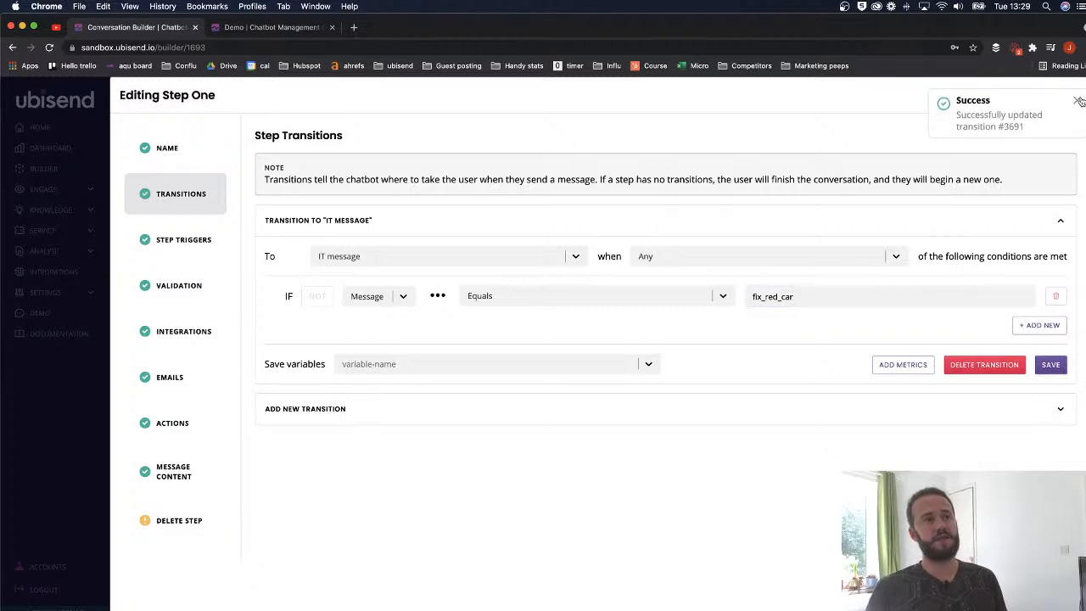
{"action": "left_click", "coordinate": [1082, 95]}
{"action": "scroll", "coordinate": [764, 255], "scroll_direction": "down", "scroll_amount": 5}
{"action": "scroll", "coordinate": [640, 311], "scroll_direction": "right", "scroll_amount": 3}
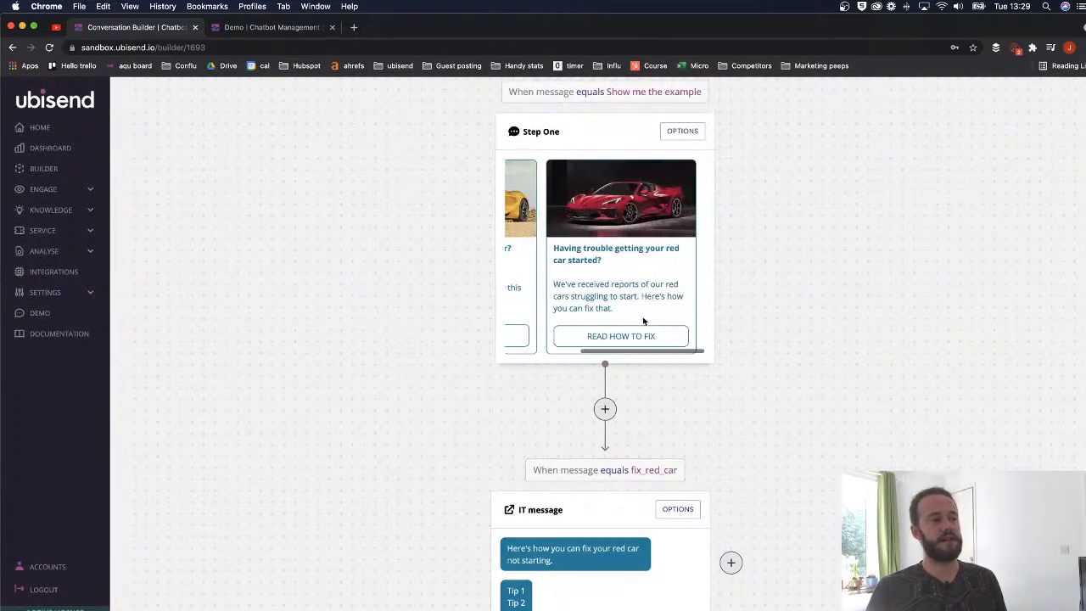
{"action": "scroll", "coordinate": [619, 344], "scroll_direction": "down", "scroll_amount": 2}
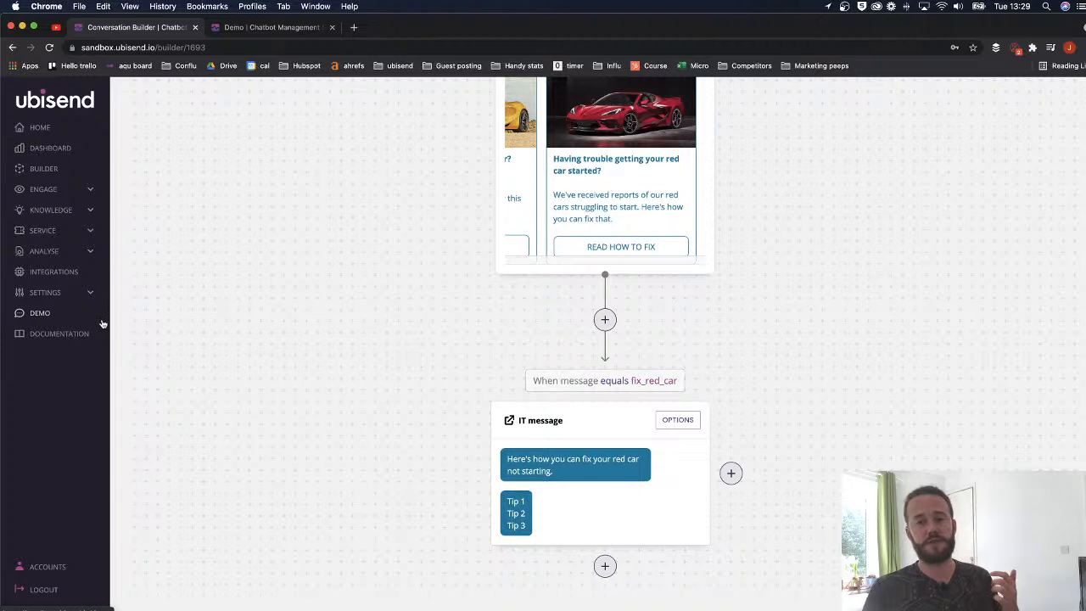
- In Demo, send 'Show me the example' and browse the returned car cards
{"action": "left_click", "coordinate": [38, 314]}
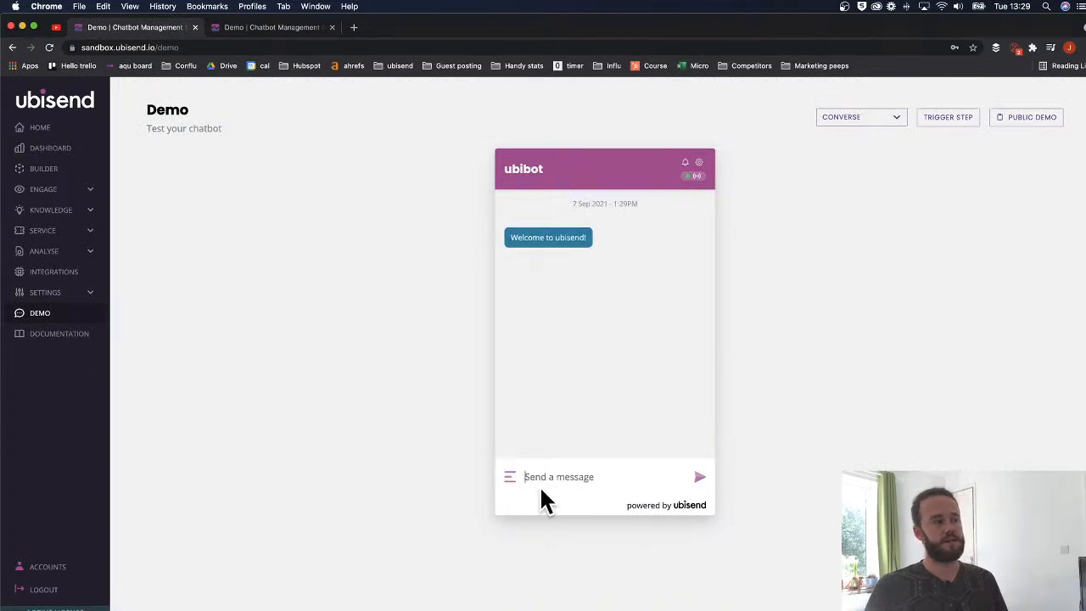
{"action": "left_click", "coordinate": [538, 480]}
{"action": "type", "text": "S"}
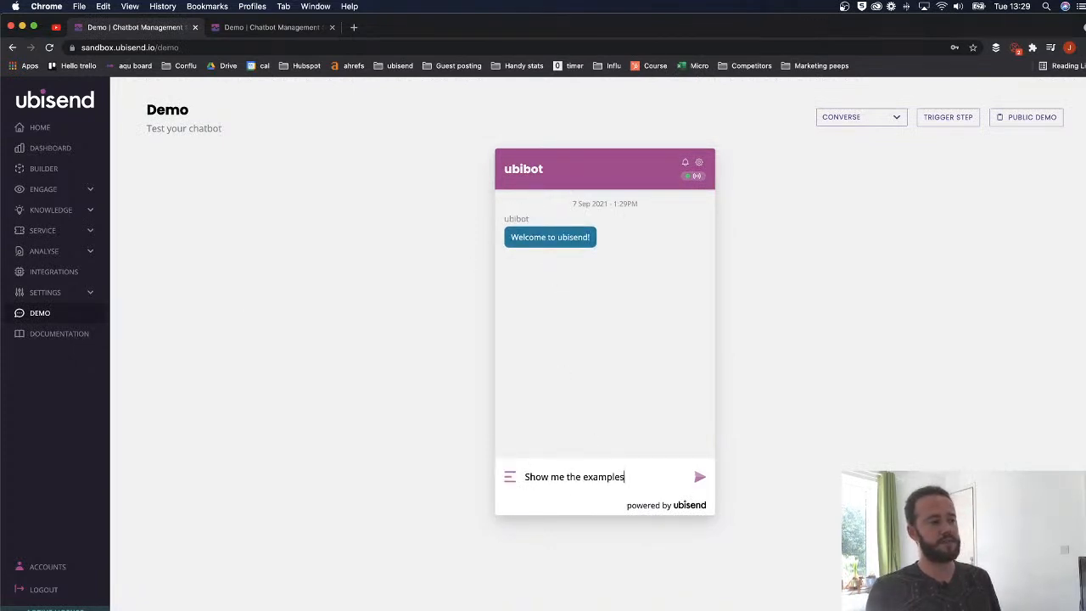
{"action": "type", "text": "how me the example"}
{"action": "key", "text": "Return"}
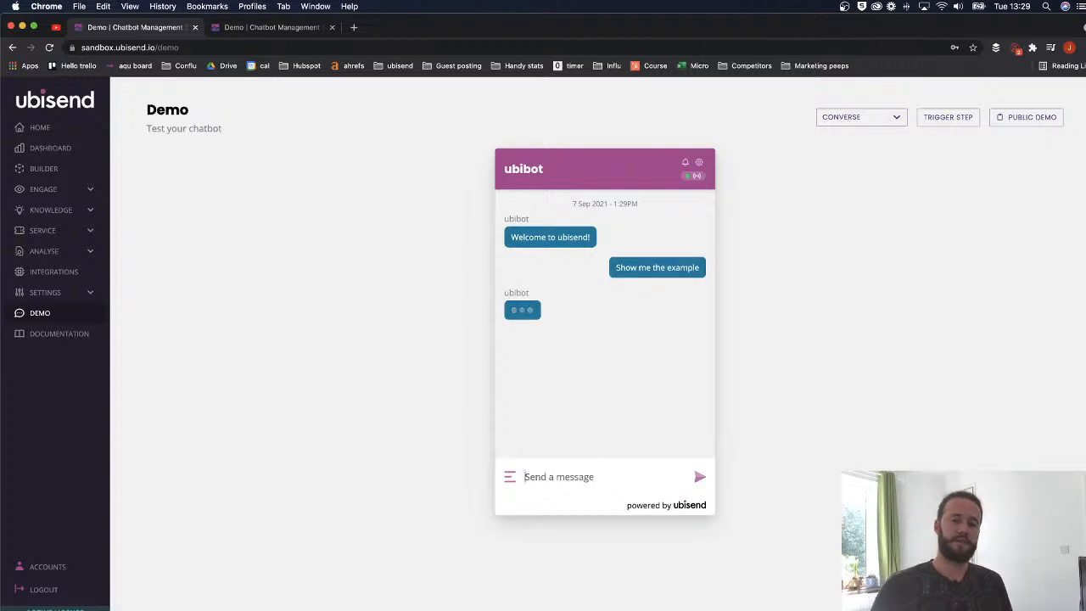
{"action": "scroll", "coordinate": [599, 345], "scroll_direction": "right", "scroll_amount": 4}
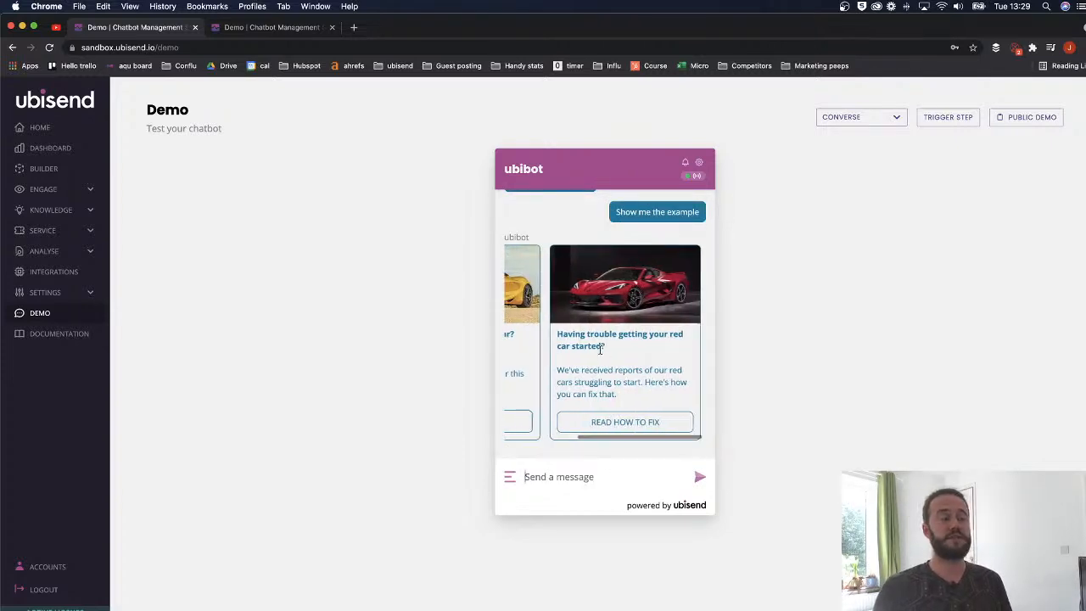
{"action": "scroll", "coordinate": [600, 348], "scroll_direction": "left", "scroll_amount": 4}
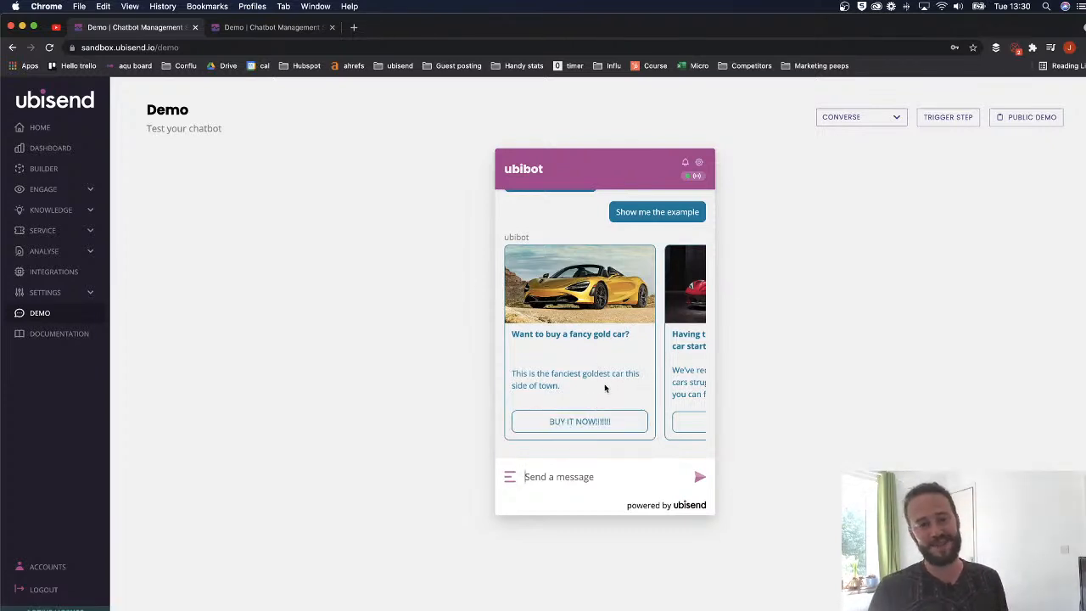
{"action": "scroll", "coordinate": [553, 427], "scroll_direction": "right", "scroll_amount": 3}
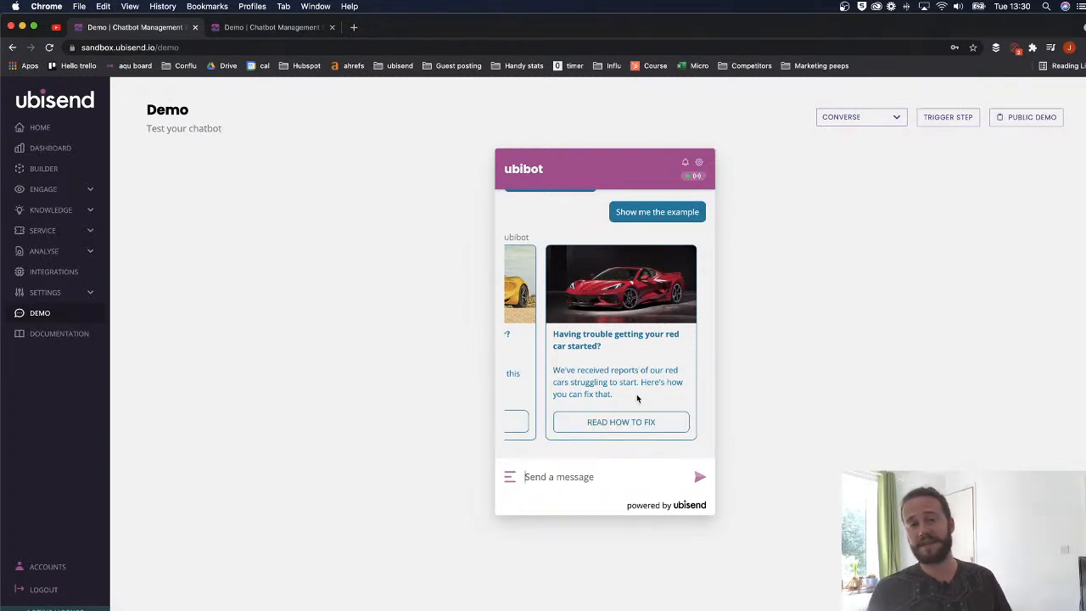
- Choose Read how to fix on the red car card and review the tips reply
{"action": "left_click", "coordinate": [632, 421]}
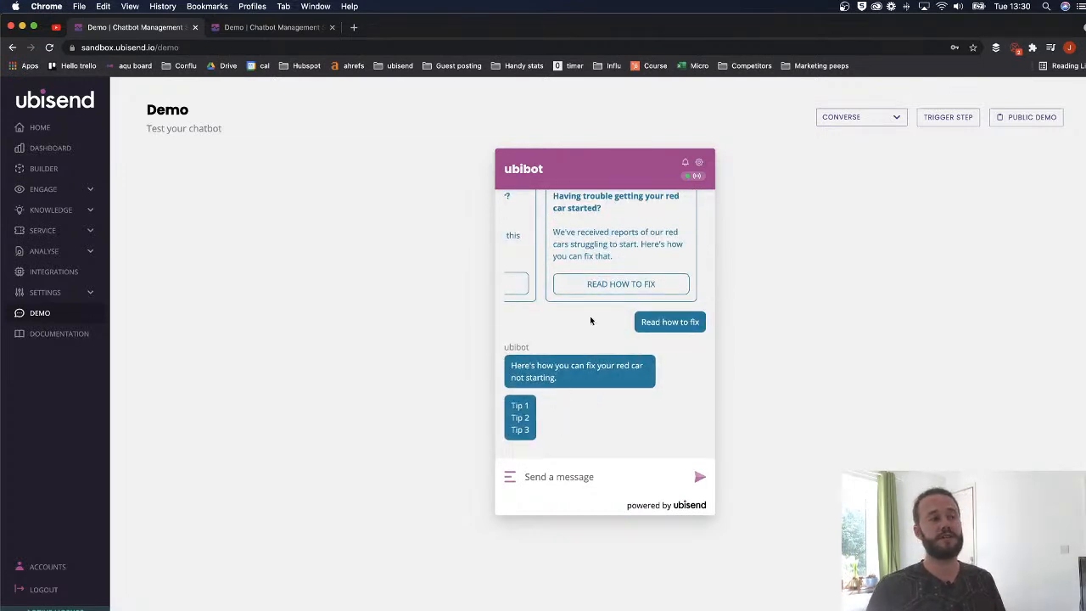
{"action": "scroll", "coordinate": [619, 284], "scroll_direction": "left", "scroll_amount": 3}
{"action": "scroll", "coordinate": [620, 286], "scroll_direction": "right", "scroll_amount": 3}
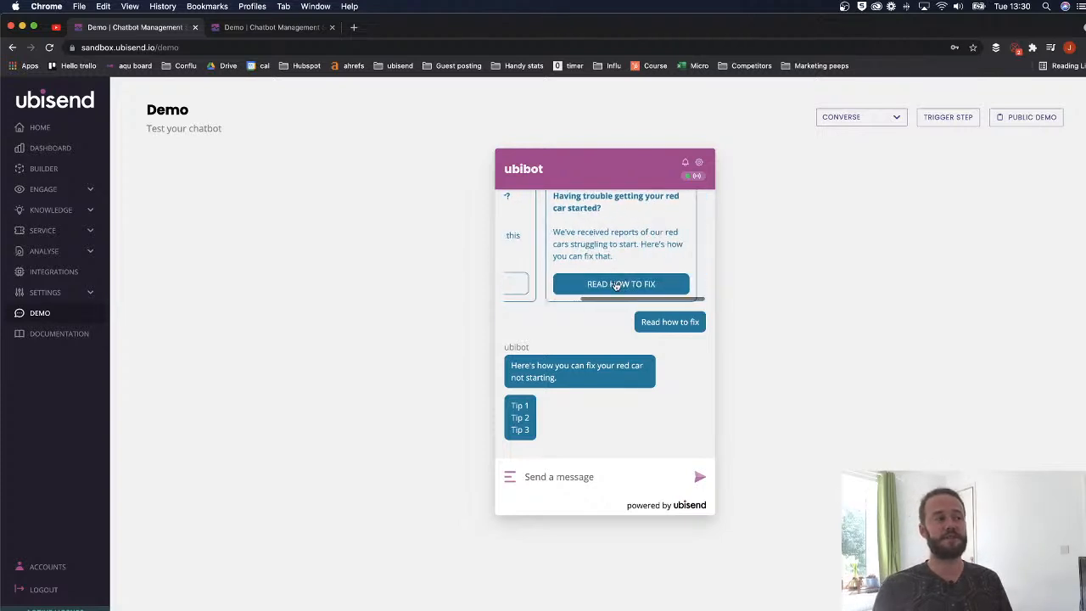
{"action": "scroll", "coordinate": [619, 286], "scroll_direction": "up", "scroll_amount": 5}
{"action": "scroll", "coordinate": [621, 314], "scroll_direction": "left", "scroll_amount": 3}
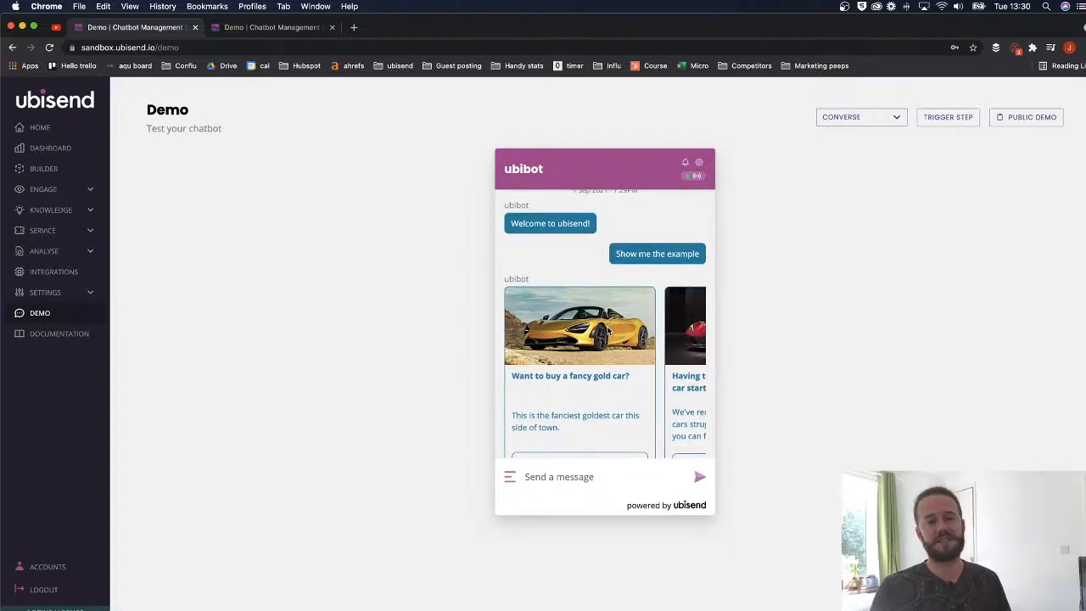
{"action": "scroll", "coordinate": [580, 320], "scroll_direction": "down", "scroll_amount": 2}
{"action": "scroll", "coordinate": [607, 343], "scroll_direction": "right", "scroll_amount": 3}
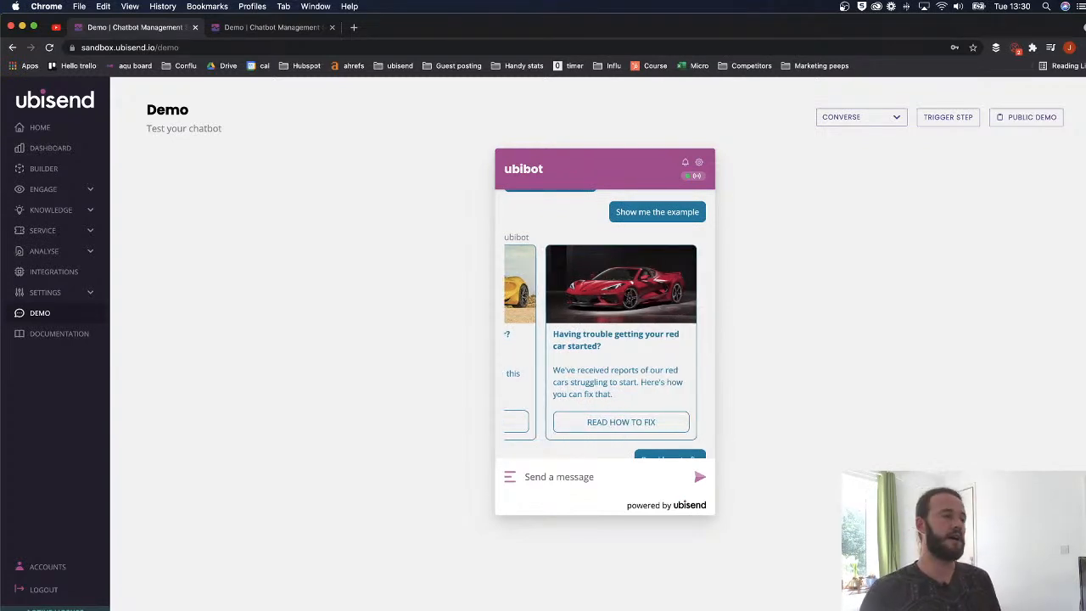
- Open the 'message types' conversation from page 2 of the Builder list
{"action": "left_click", "coordinate": [44, 168]}
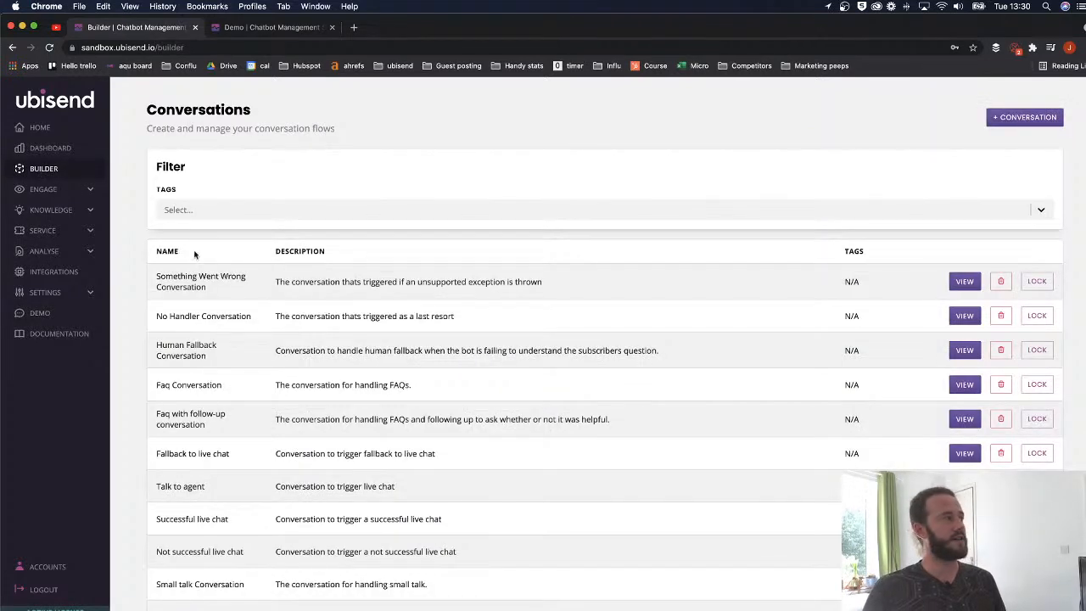
{"action": "scroll", "coordinate": [194, 271], "scroll_direction": "down", "scroll_amount": 3}
{"action": "left_click", "coordinate": [195, 581]}
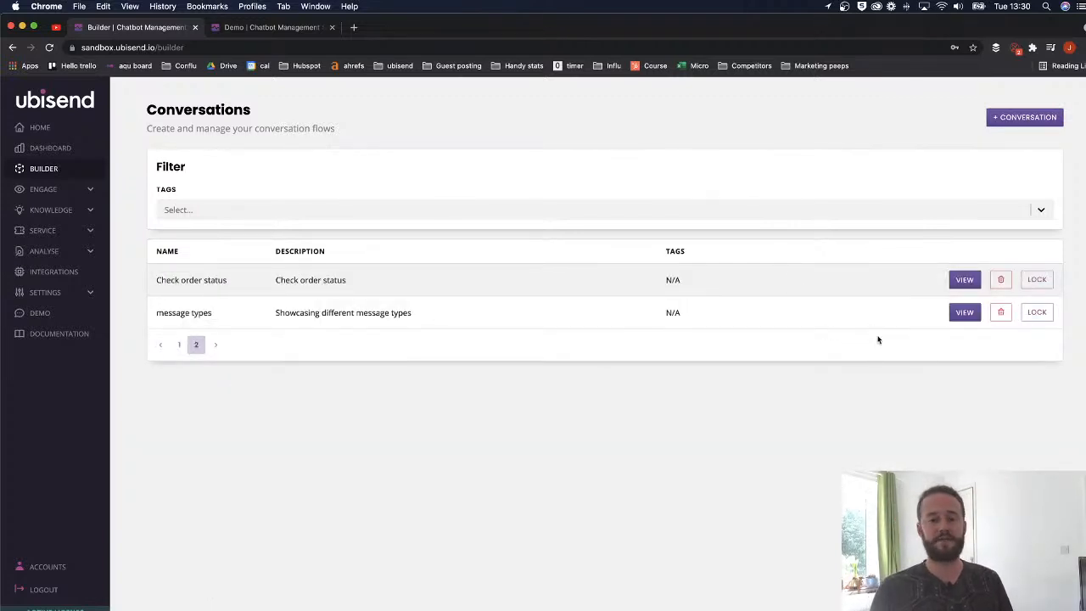
{"action": "left_click", "coordinate": [963, 313]}
{"action": "scroll", "coordinate": [488, 392], "scroll_direction": "down", "scroll_amount": 3}
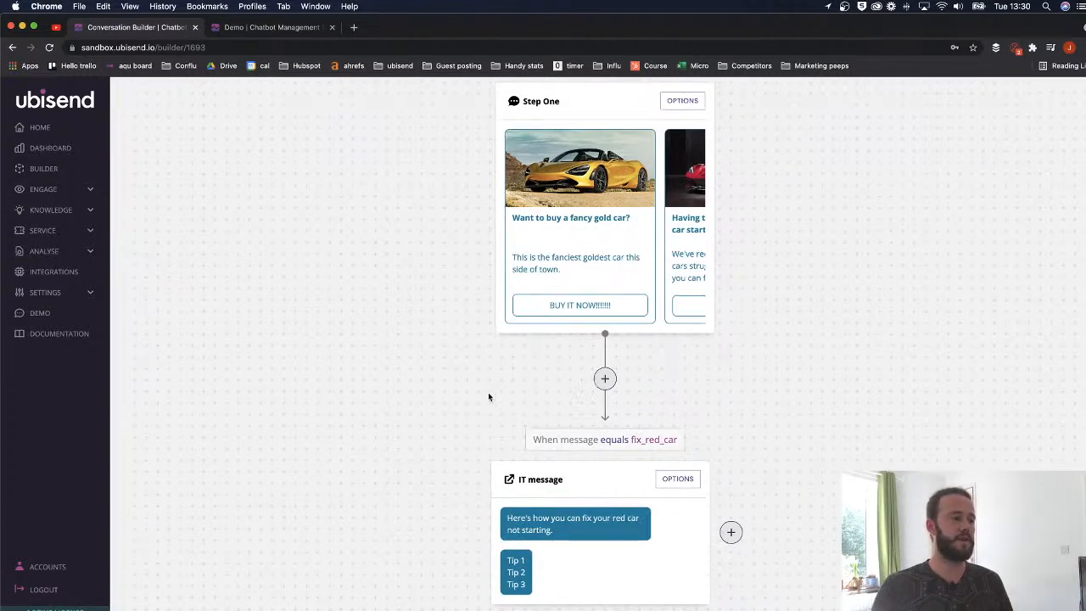
{"action": "scroll", "coordinate": [504, 383], "scroll_direction": "down", "scroll_amount": 1}
{"action": "scroll", "coordinate": [592, 416], "scroll_direction": "up", "scroll_amount": 4}
{"action": "scroll", "coordinate": [592, 416], "scroll_direction": "right", "scroll_amount": 3}
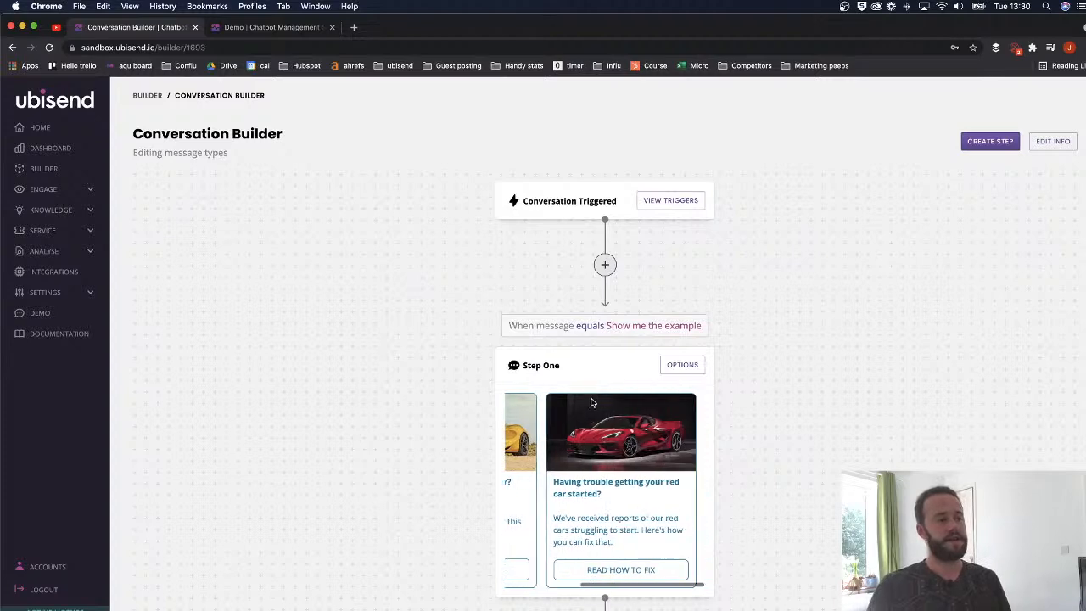
{"action": "scroll", "coordinate": [589, 409], "scroll_direction": "down", "scroll_amount": 5}
{"action": "scroll", "coordinate": [608, 300], "scroll_direction": "up", "scroll_amount": 1}
{"action": "scroll", "coordinate": [608, 300], "scroll_direction": "down", "scroll_amount": 1}
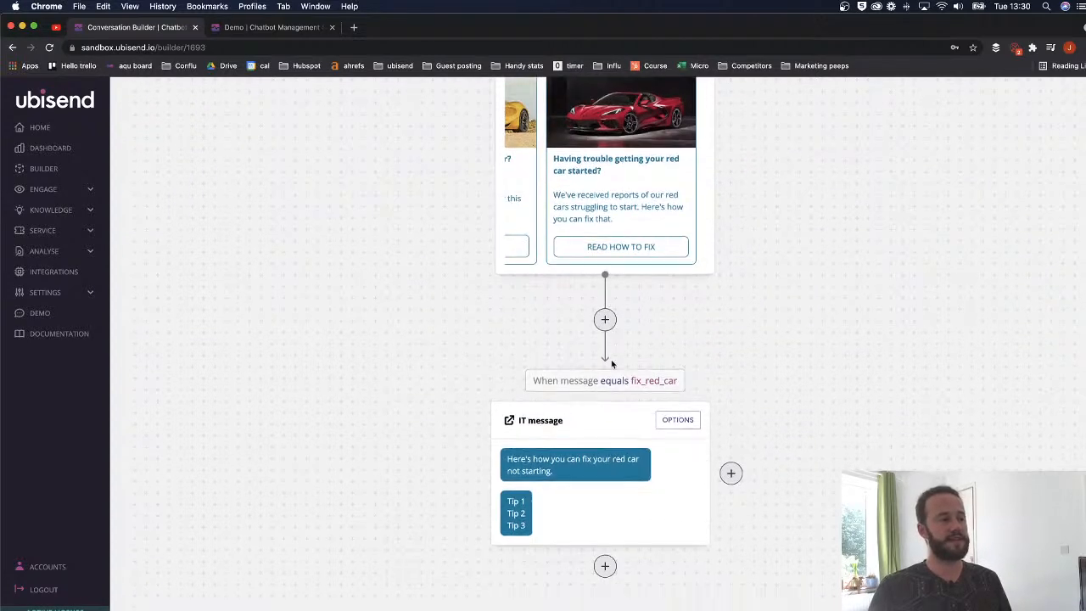
- Open the IT message step's settings panel
{"action": "left_click", "coordinate": [678, 416]}
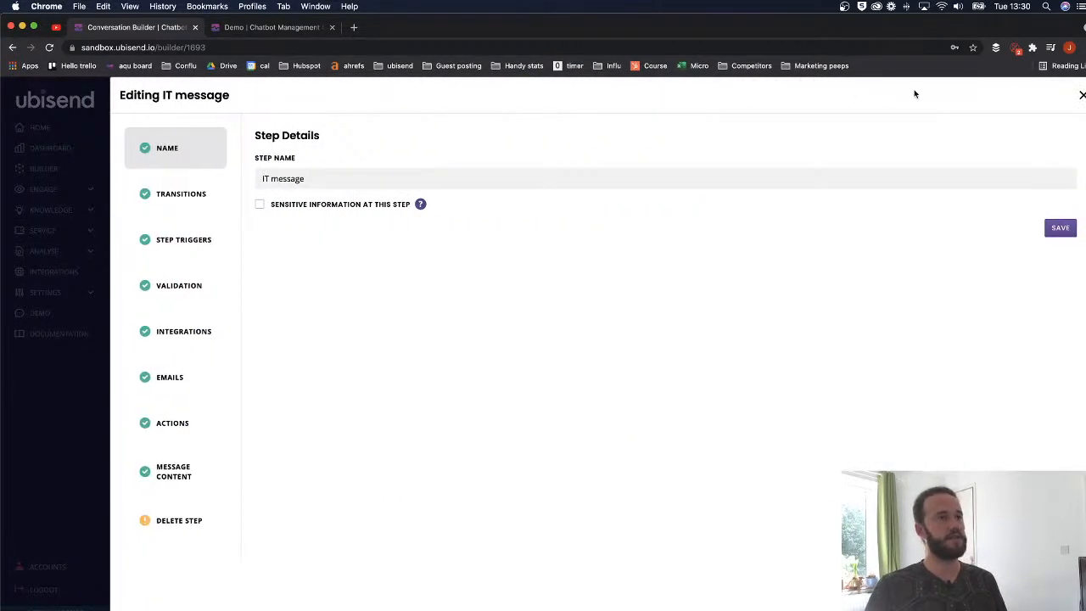
{"action": "left_click", "coordinate": [1081, 95]}
{"action": "scroll", "coordinate": [577, 292], "scroll_direction": "up", "scroll_amount": 2}
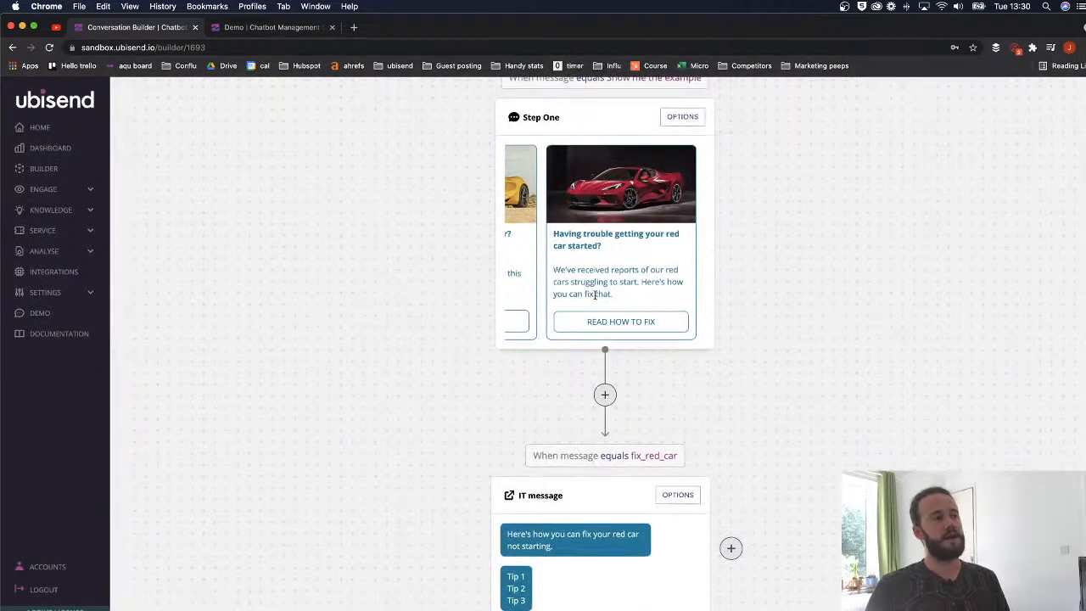
{"action": "scroll", "coordinate": [594, 327], "scroll_direction": "down", "scroll_amount": 1}
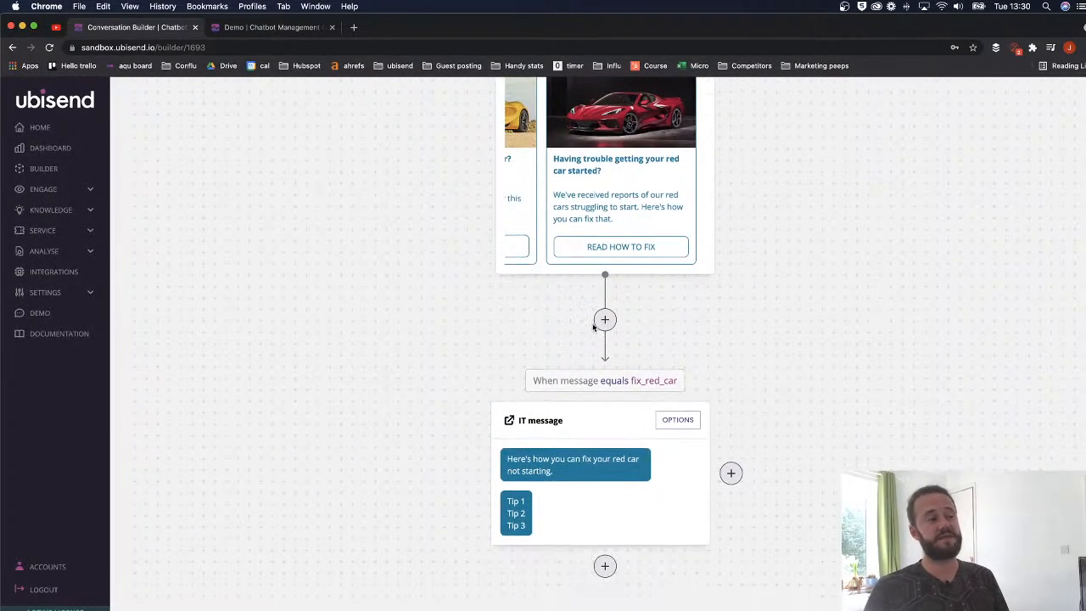
{"action": "left_click", "coordinate": [666, 427]}
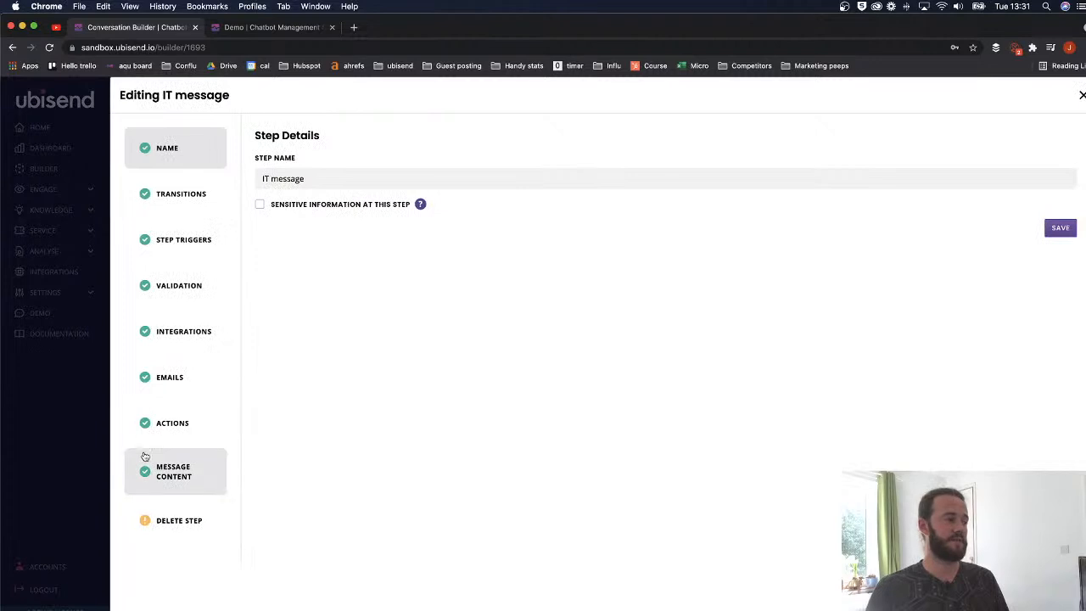
- Delete the Tip 1/Tip 2/Tip 3 text from the IT message's second reply
{"action": "left_click", "coordinate": [174, 471]}
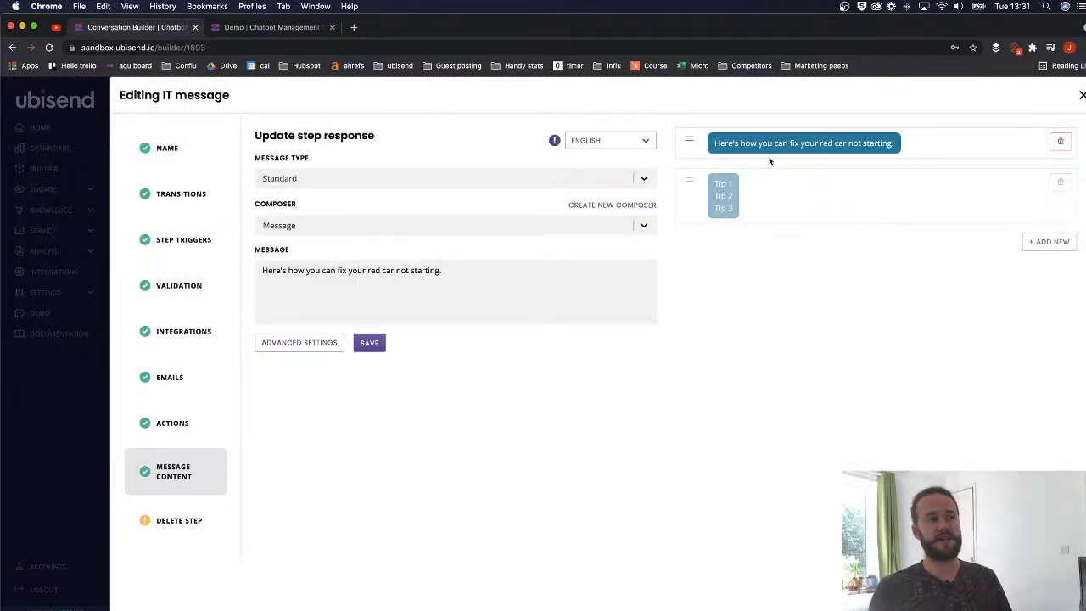
{"action": "left_click", "coordinate": [723, 195]}
{"action": "left_click_drag", "start_coordinate": [289, 300], "coordinate": [235, 257]}
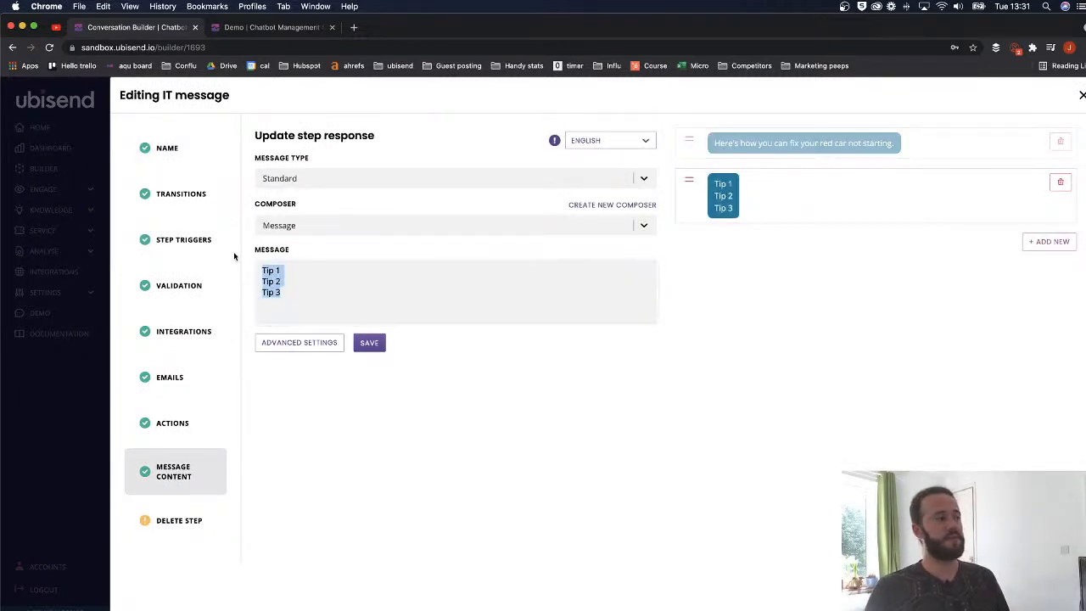
{"action": "key", "text": "BackSpace"}
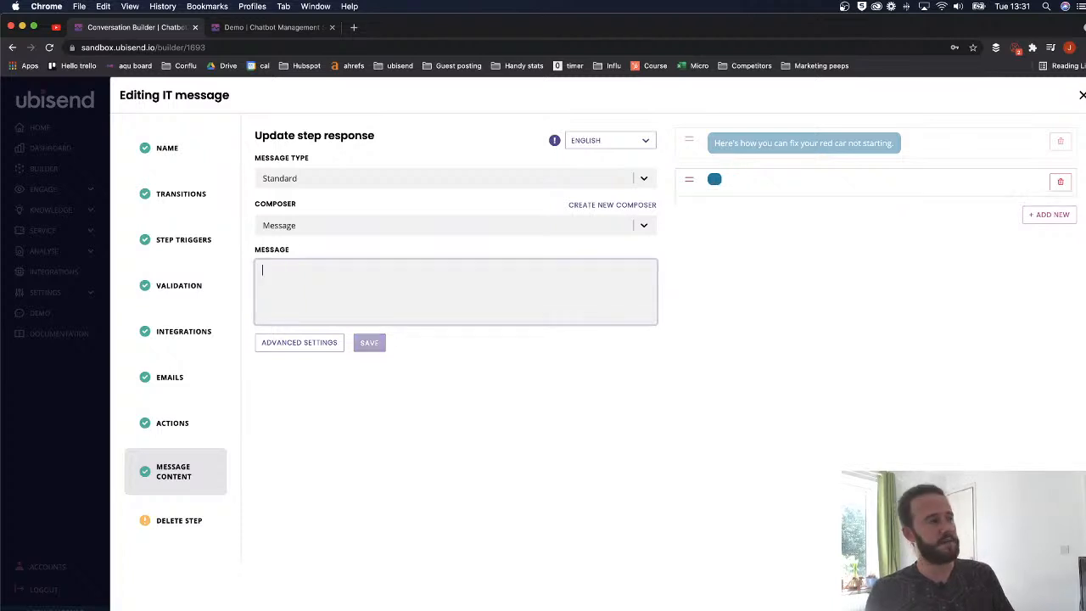
- Change that reply's message type to Video with the YouTube provider
{"action": "left_click", "coordinate": [329, 182]}
{"action": "scroll", "coordinate": [329, 265], "scroll_direction": "down", "scroll_amount": 1}
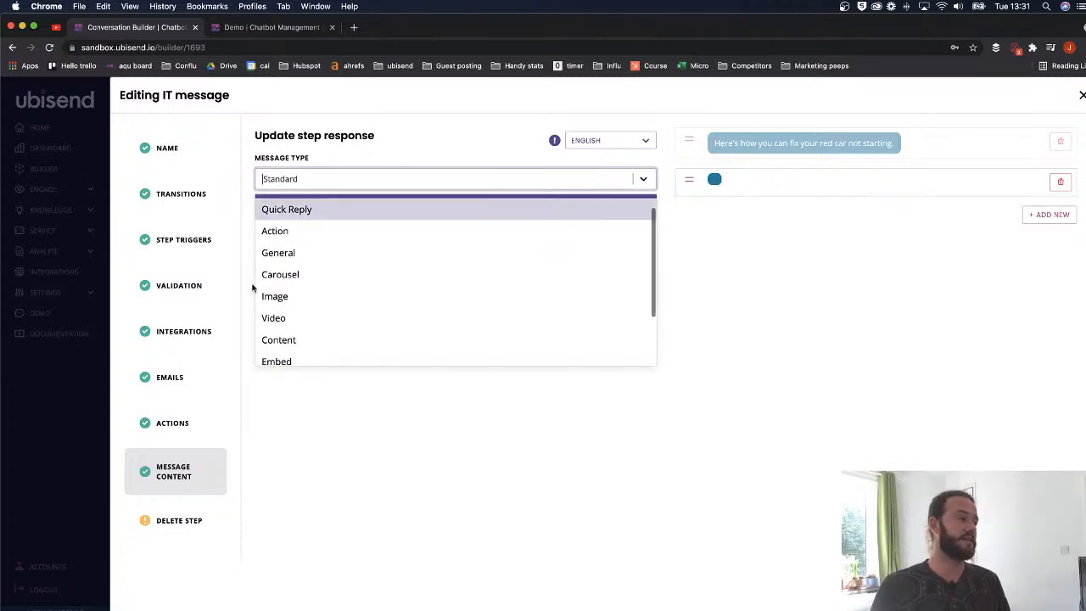
{"action": "left_click", "coordinate": [292, 317]}
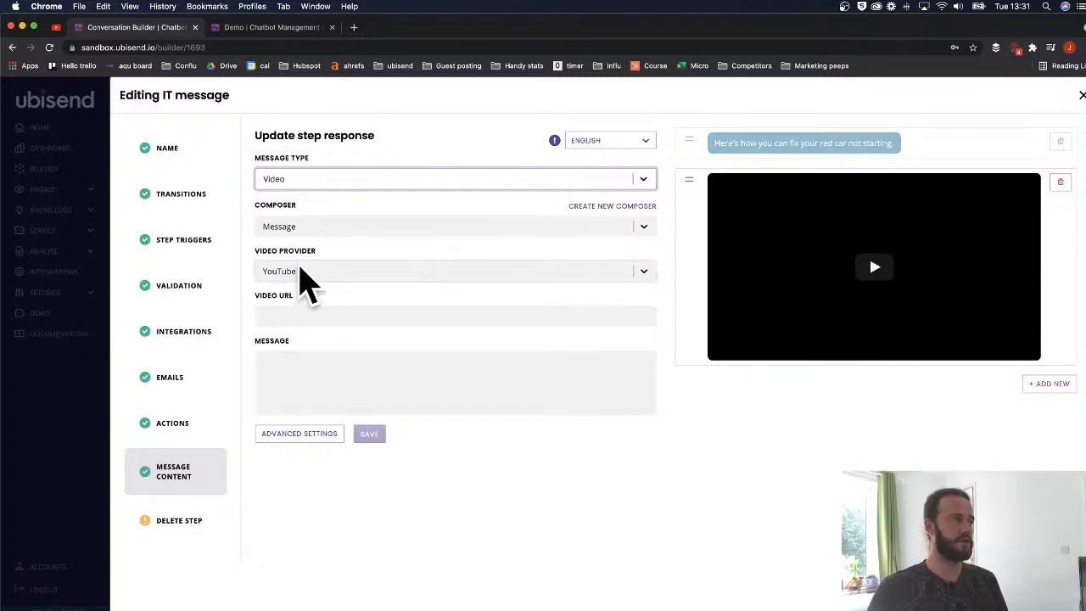
{"action": "left_click", "coordinate": [55, 27]}
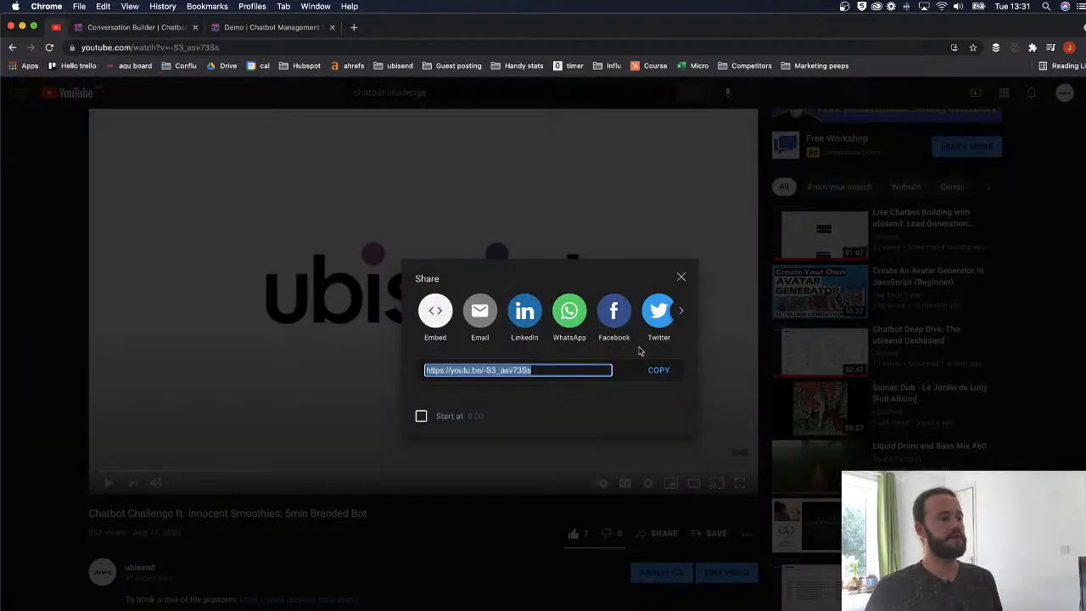
- Copy the YouTube video's share link and return to the Conversation Builder
{"action": "left_click", "coordinate": [653, 371]}
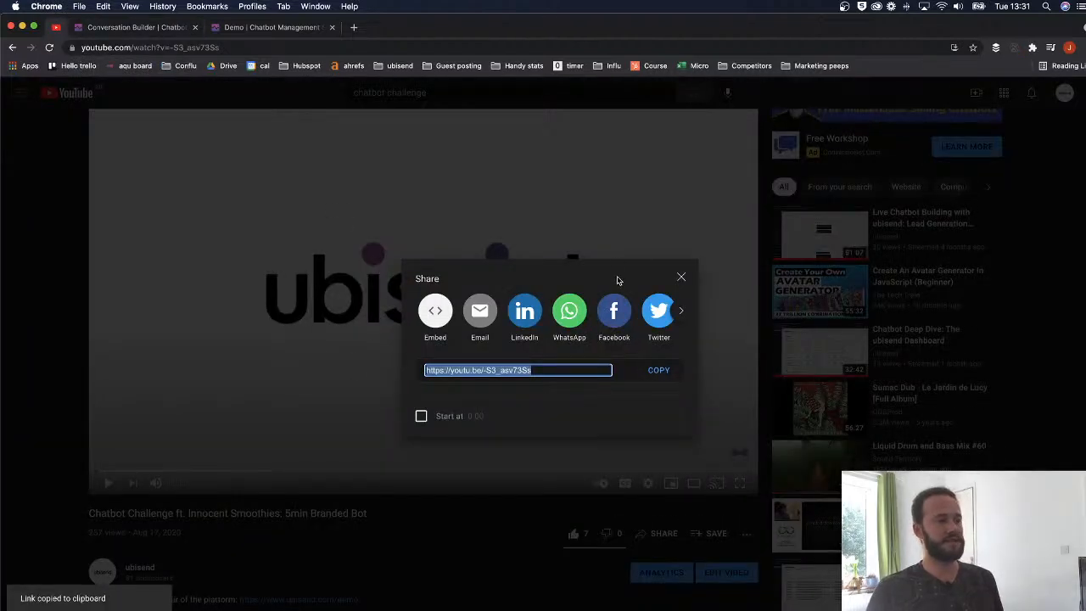
{"action": "left_click", "coordinate": [272, 28]}
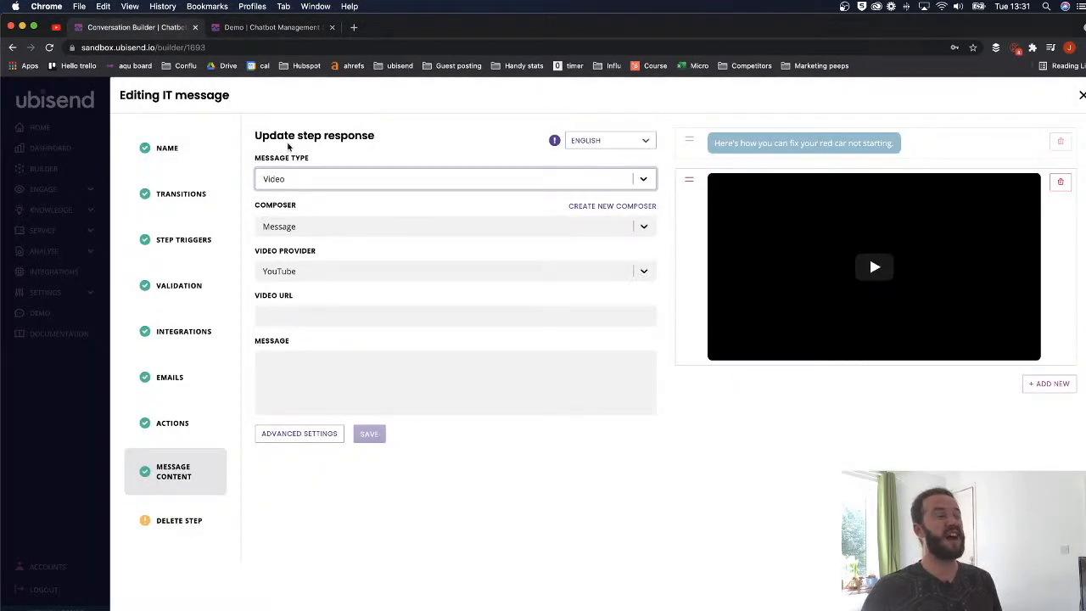
- Paste the copied YouTube link into the video address field
{"action": "left_click", "coordinate": [300, 317]}
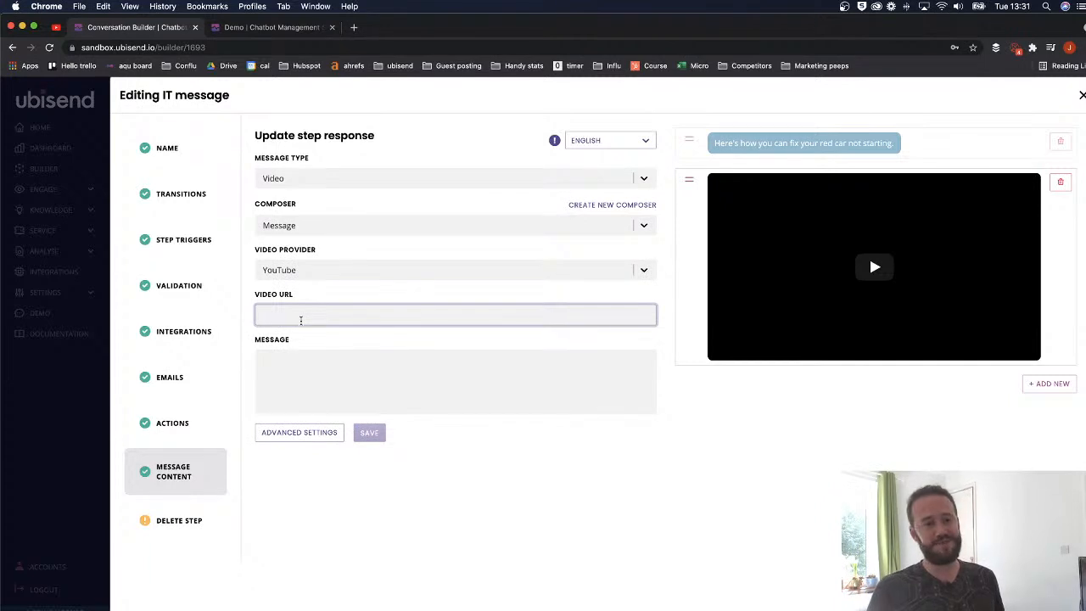
{"action": "key", "text": "super+v"}
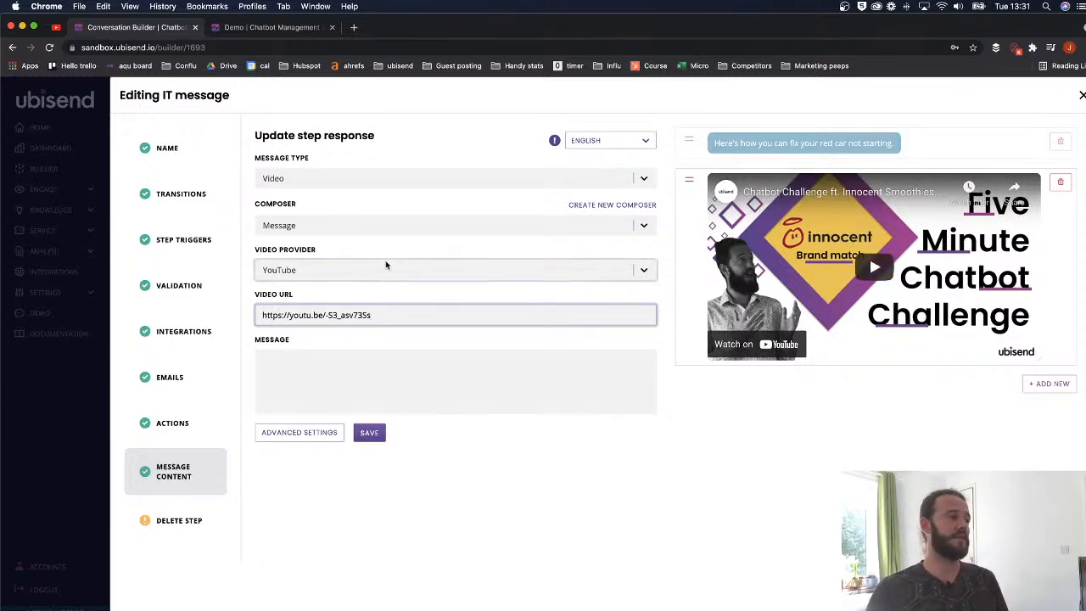
{"action": "left_click_drag", "start_coordinate": [373, 315], "coordinate": [255, 316]}
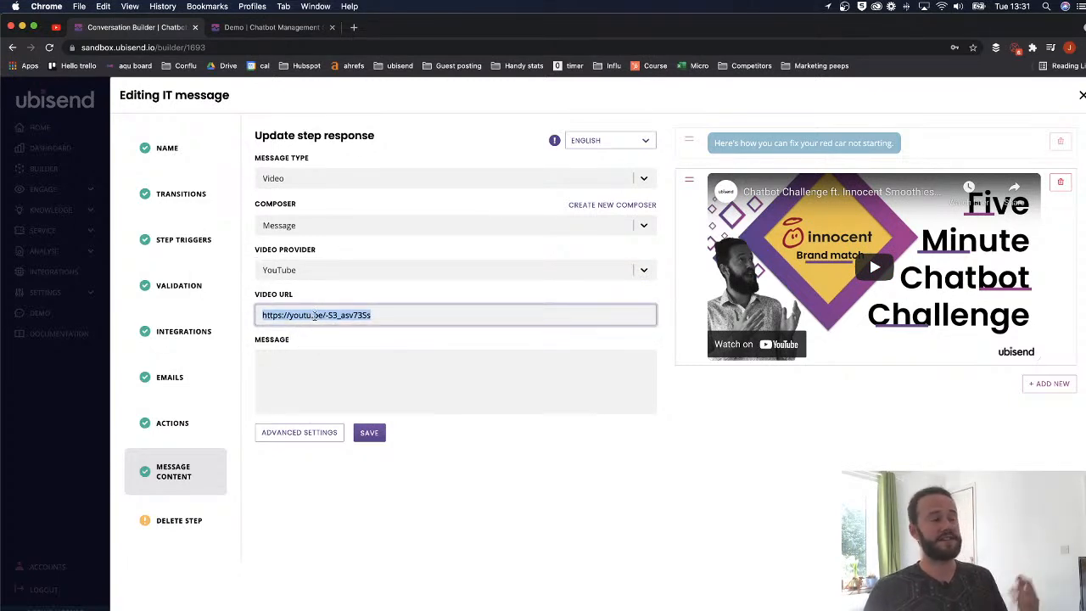
- Caption the video "Here's how to fix your red car not starting"
{"action": "left_click", "coordinate": [409, 370]}
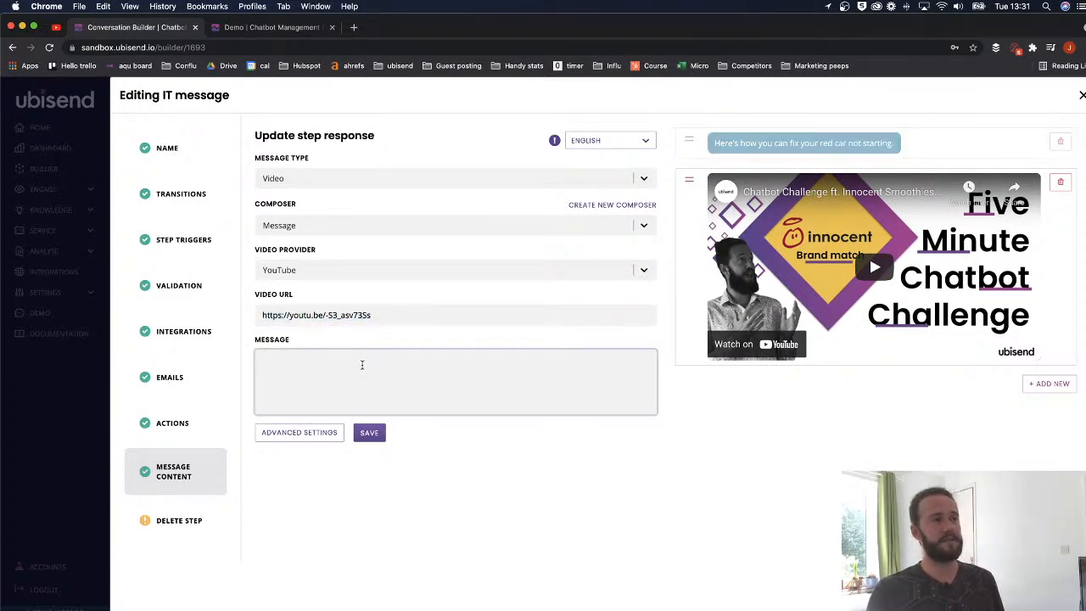
{"action": "type", "text": "Here's how to fix your red car not starting"}
{"action": "left_click", "coordinate": [769, 102]}
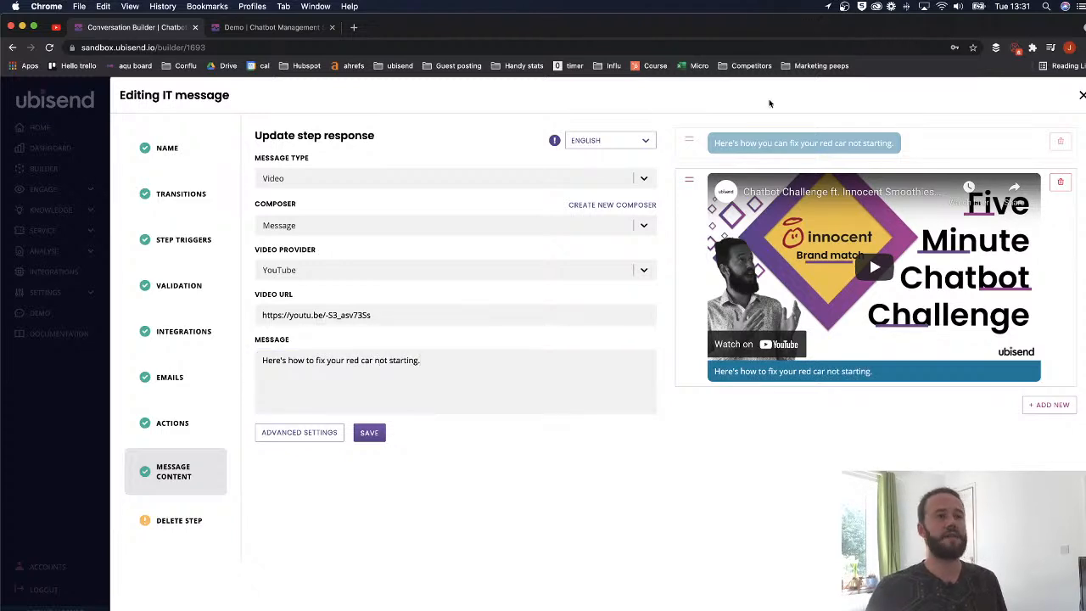
- Delete the separate text bubble above the video and save the step
{"action": "left_click", "coordinate": [1059, 145]}
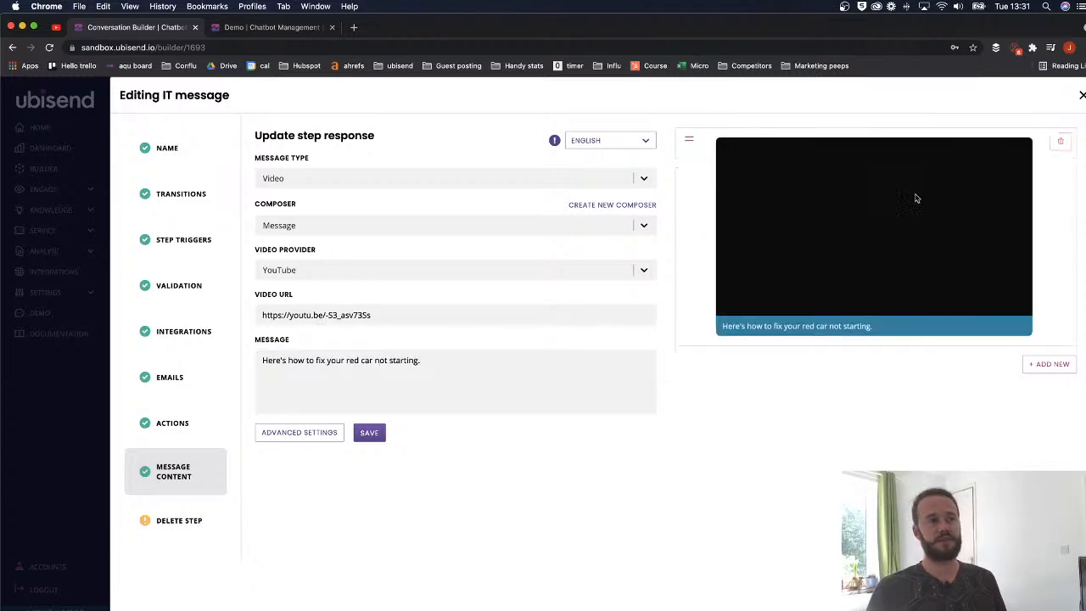
{"action": "left_click", "coordinate": [419, 366]}
{"action": "left_click", "coordinate": [369, 433]}
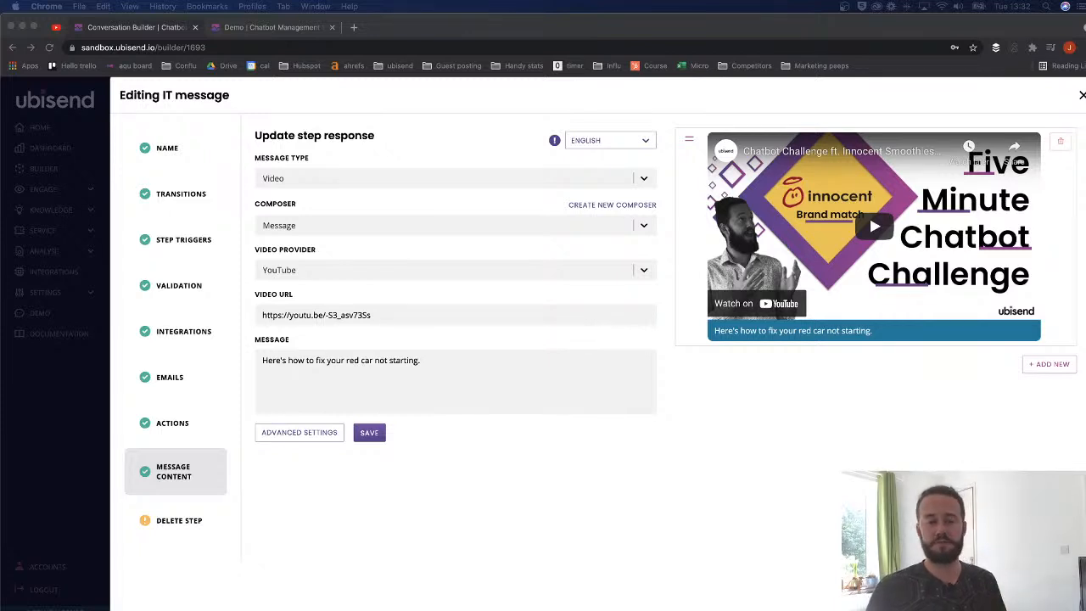
{"action": "left_click", "coordinate": [370, 433]}
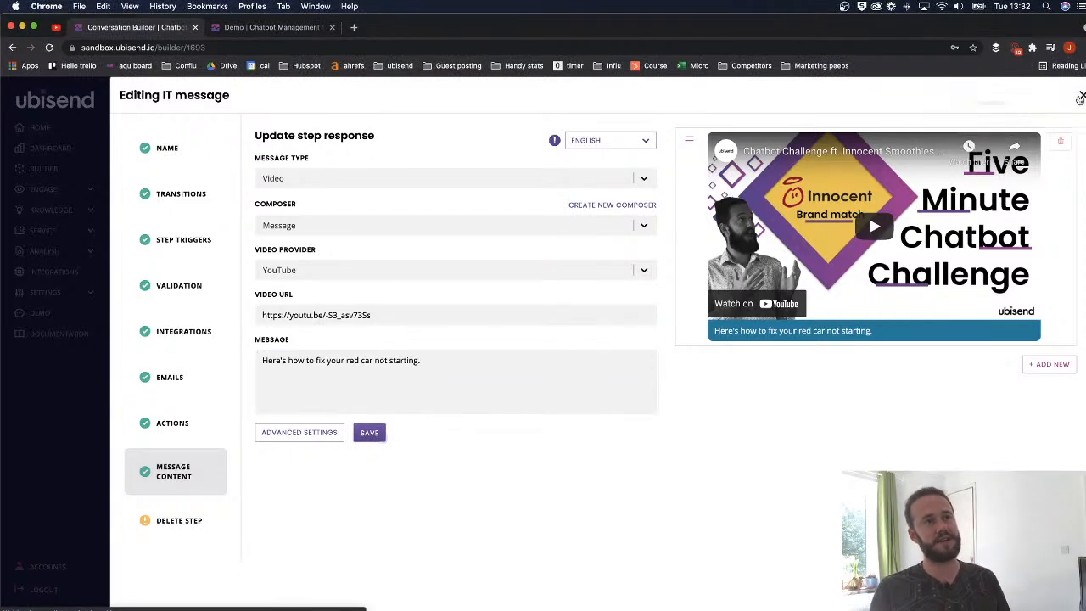
- Reset the Demo chat conversation from its settings
{"action": "left_click", "coordinate": [280, 27]}
{"action": "left_click", "coordinate": [700, 162]}
{"action": "left_click", "coordinate": [606, 251]}
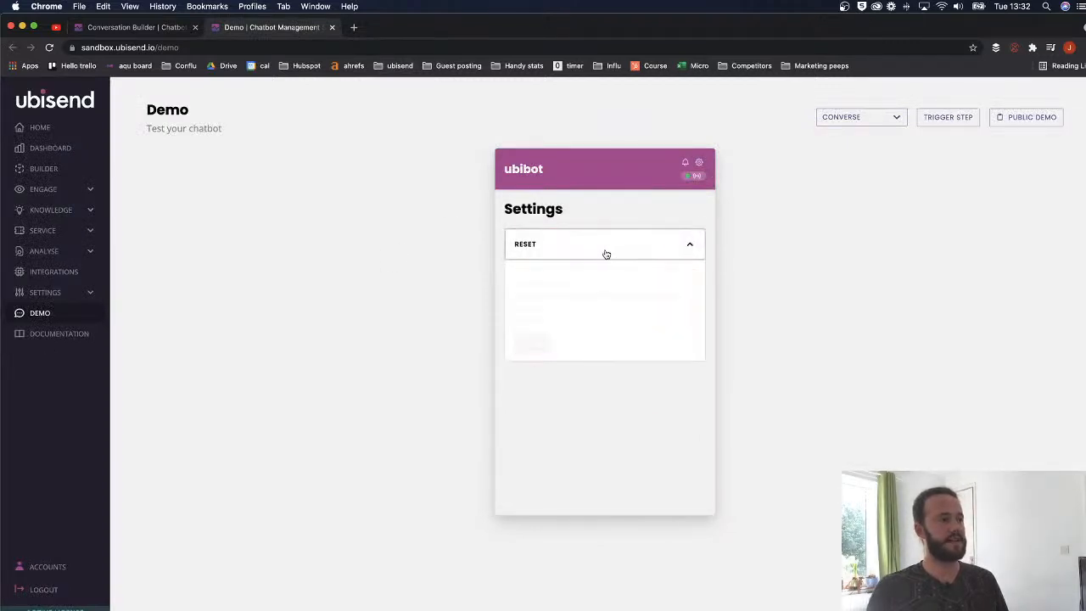
{"action": "left_click", "coordinate": [687, 249]}
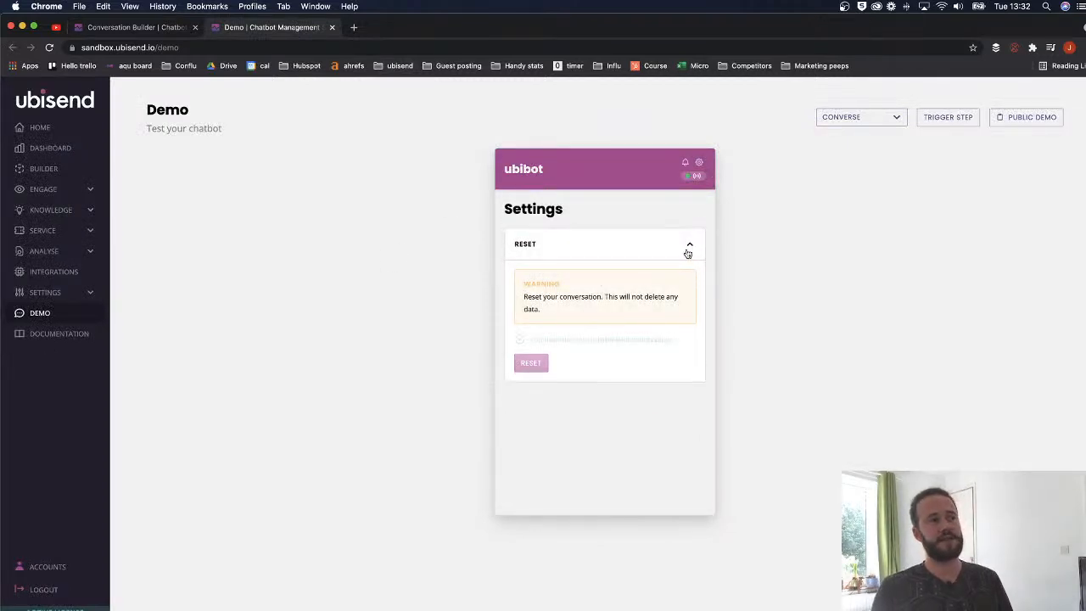
{"action": "left_click", "coordinate": [698, 163]}
- Send 'Show me the' and choose Read how to fix on the red car card
{"action": "type", "text": "Show me the example"}
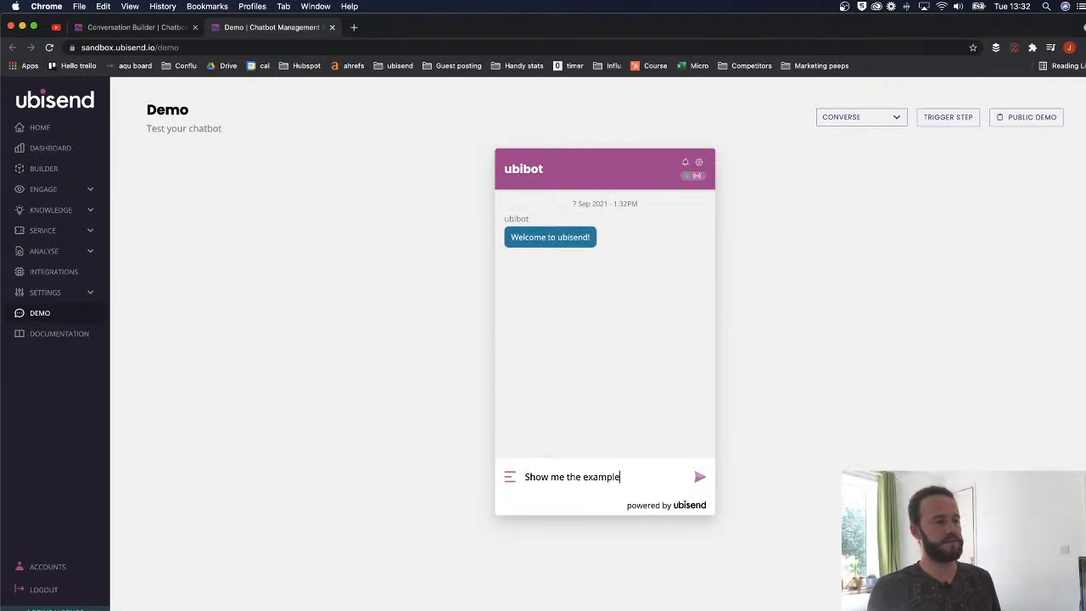
{"action": "key", "text": "Return"}
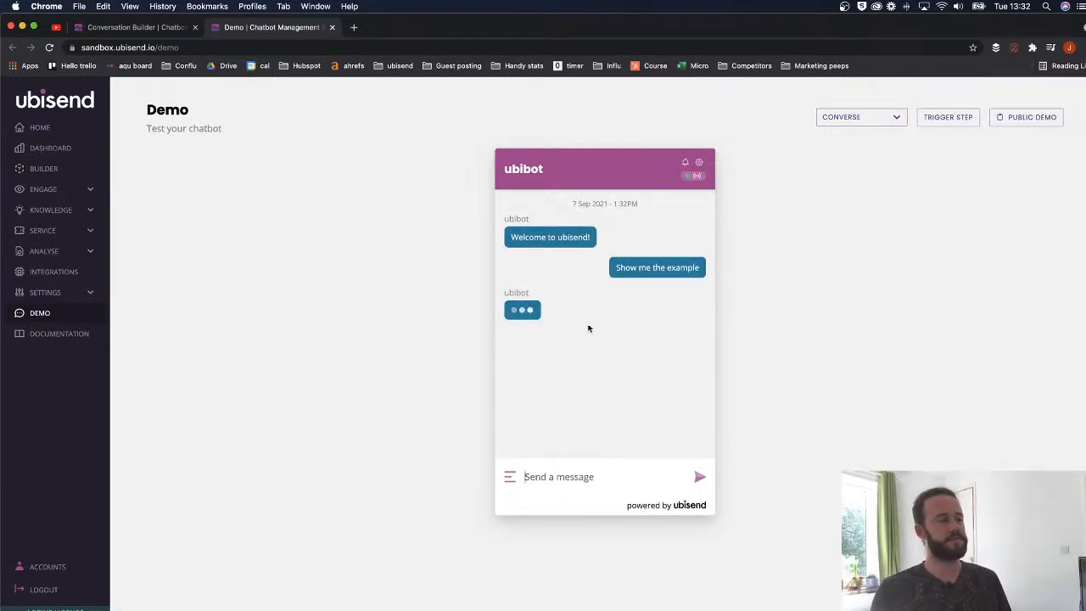
{"action": "scroll", "coordinate": [620, 359], "scroll_direction": "right", "scroll_amount": 3}
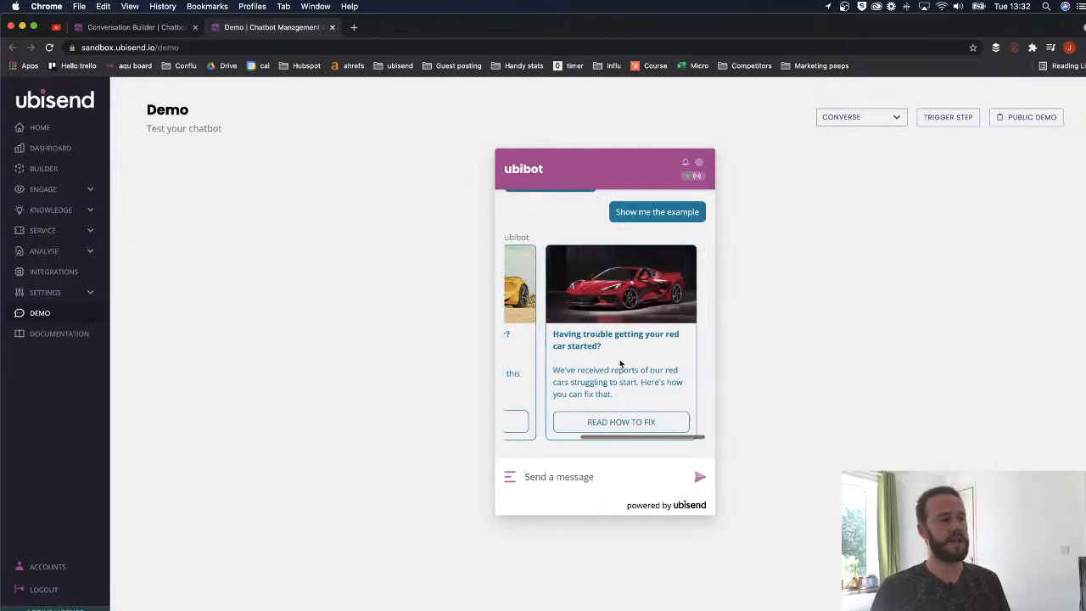
{"action": "left_click", "coordinate": [620, 424]}
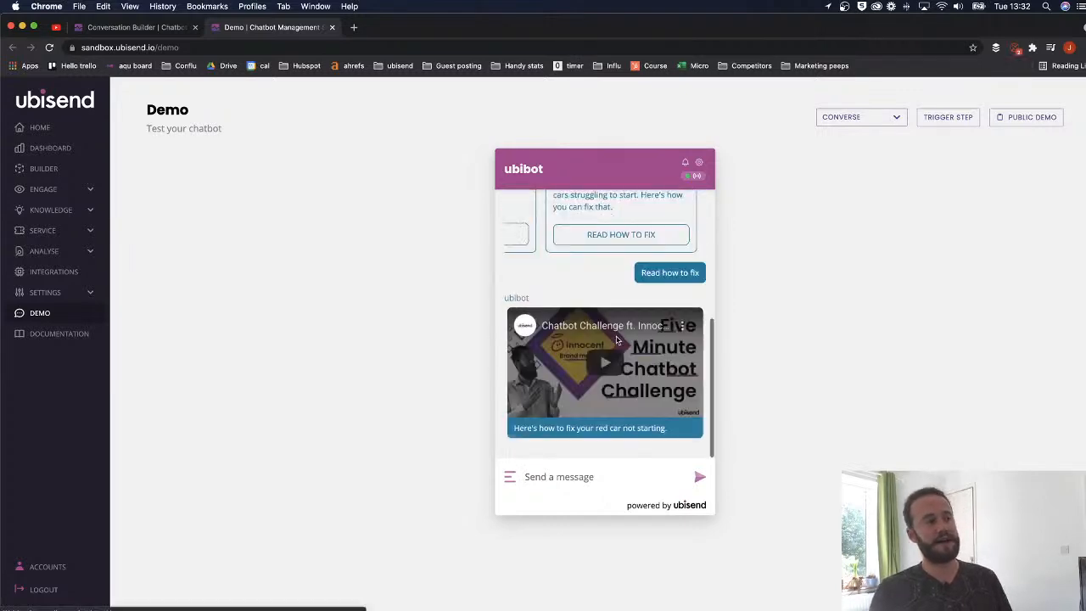
- Play the embedded fix video, mute it, then pause it
{"action": "left_click", "coordinate": [604, 365]}
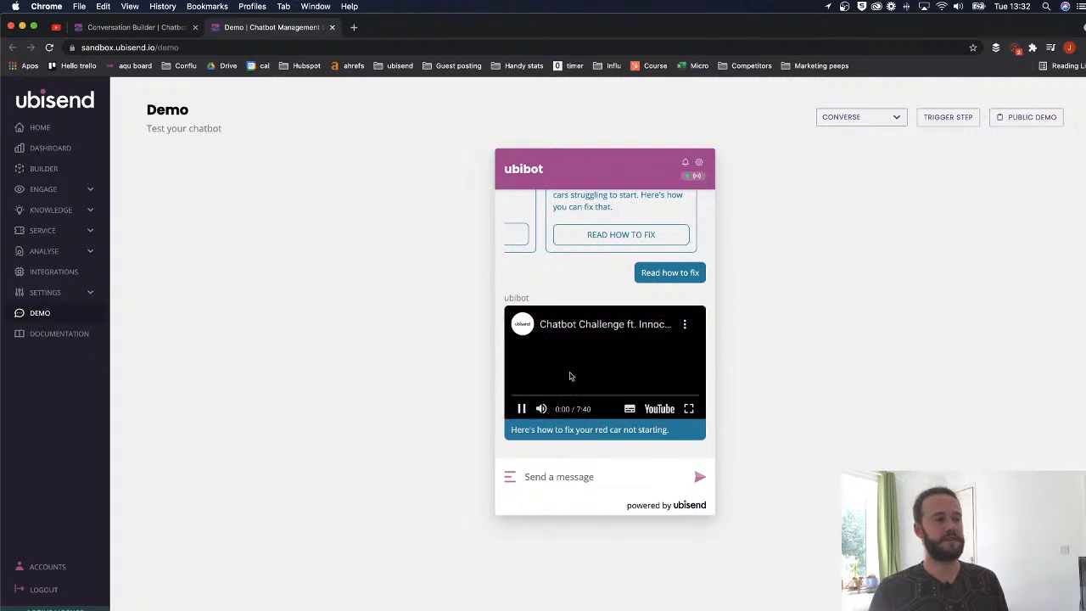
{"action": "left_click", "coordinate": [541, 408]}
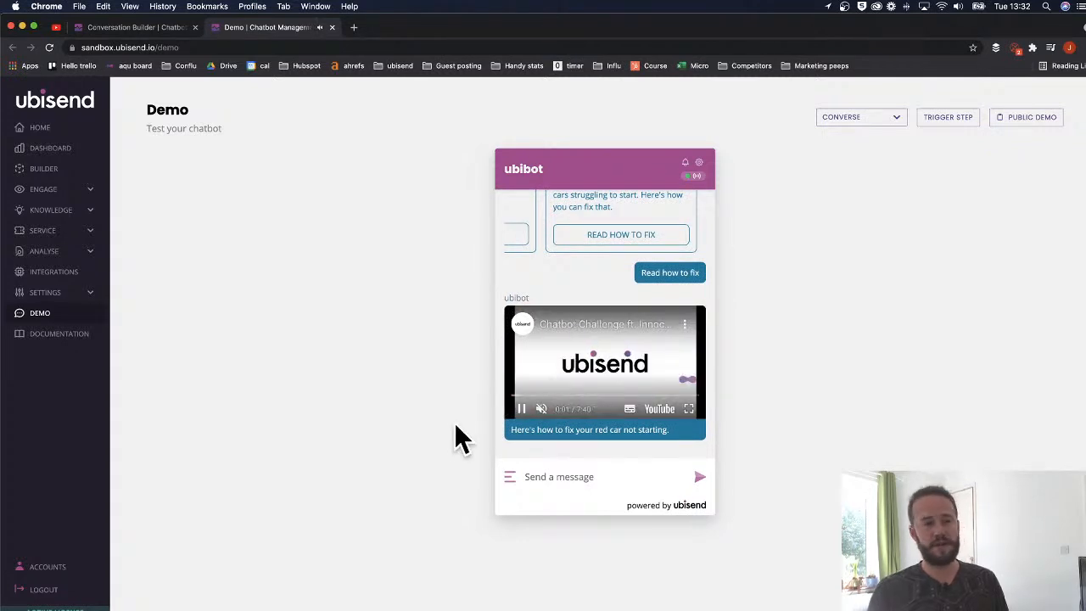
{"action": "left_click", "coordinate": [520, 410]}
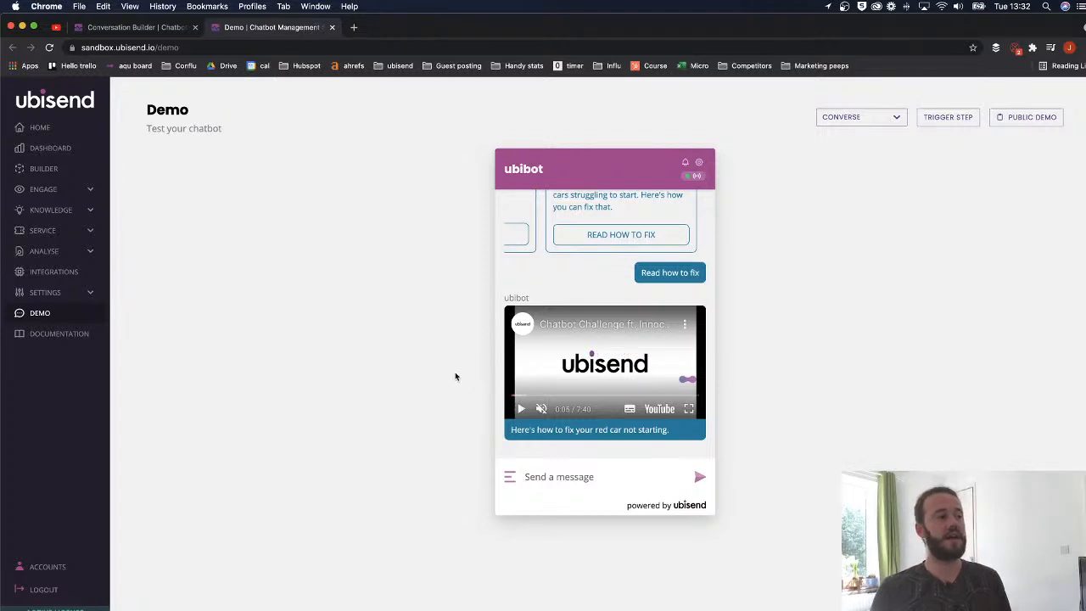
{"action": "scroll", "coordinate": [533, 358], "scroll_direction": "up", "scroll_amount": 3}
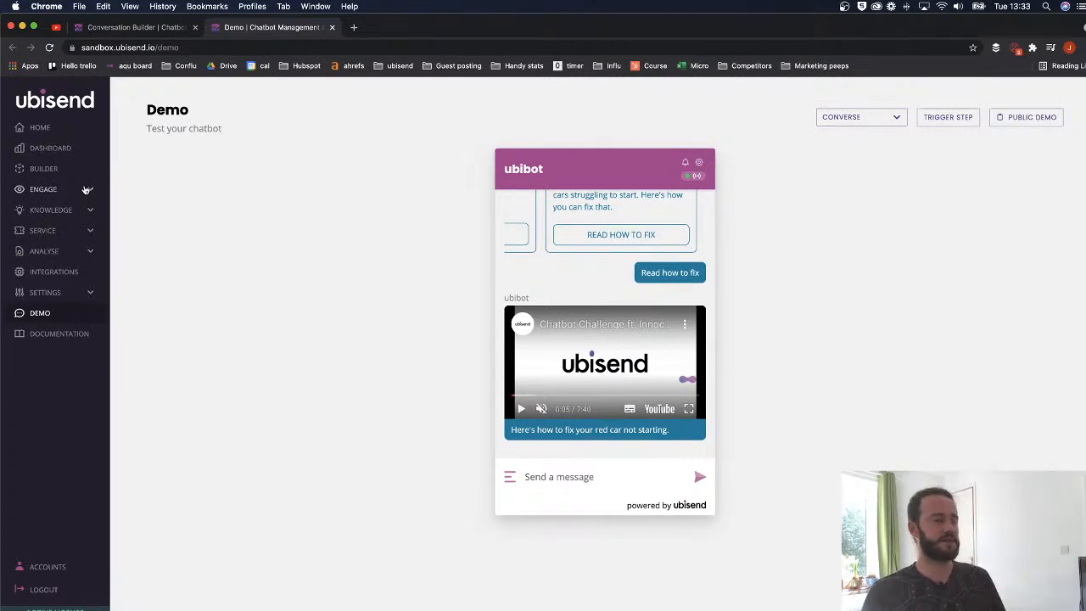
- Open Engage > Channels in a new browser tab
{"action": "left_click", "coordinate": [86, 190]}
{"action": "right_click", "coordinate": [49, 227]}
{"action": "left_click", "coordinate": [292, 206]}
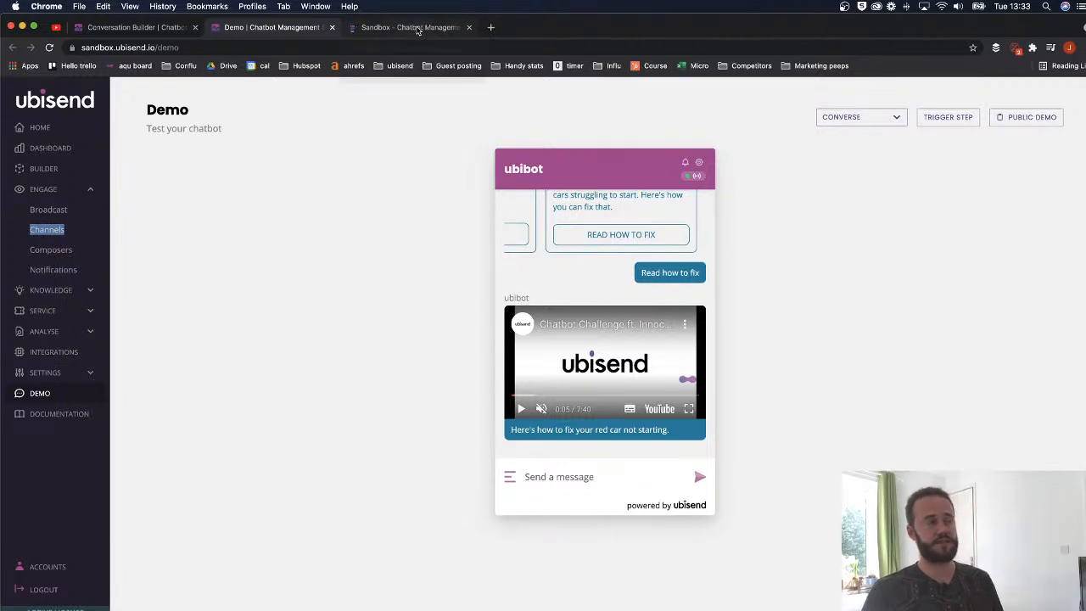
{"action": "left_click", "coordinate": [417, 30]}
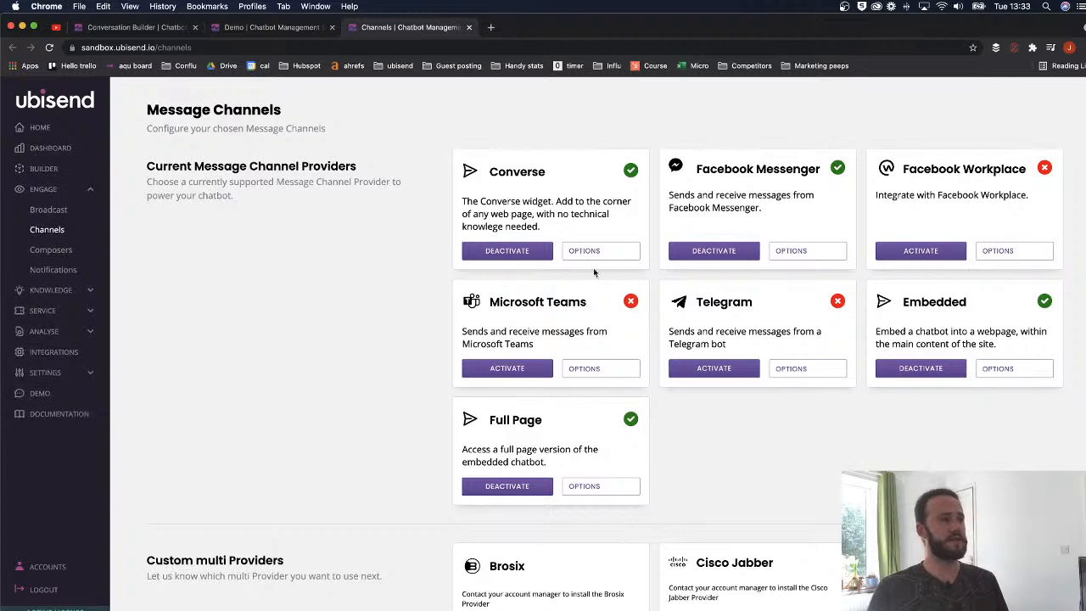
- Copy the chatbot URL from the Full Page widget's embed code
{"action": "left_click", "coordinate": [576, 488]}
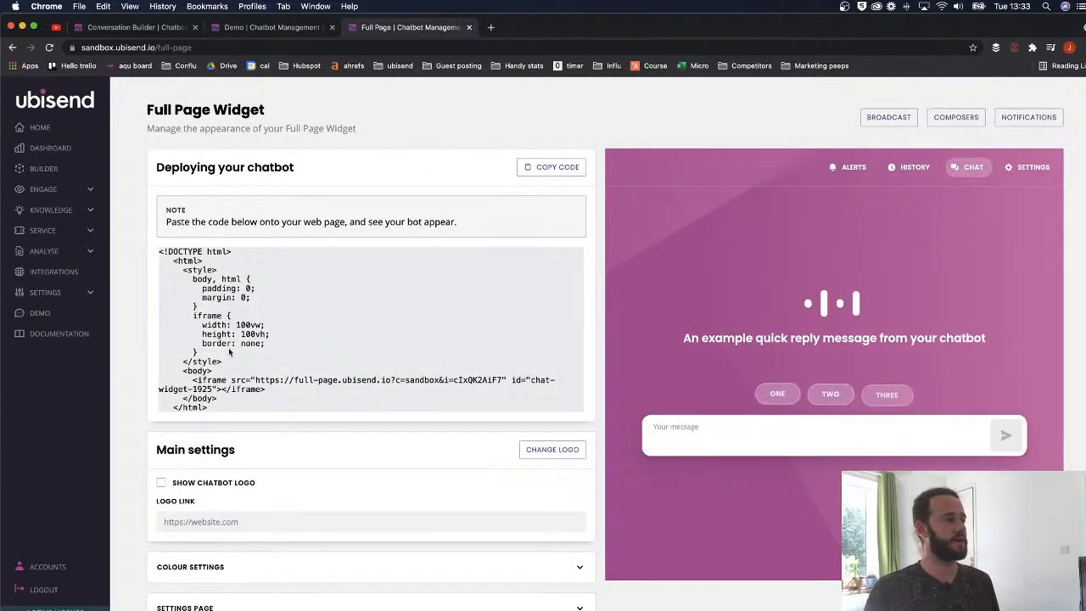
{"action": "scroll", "coordinate": [254, 339], "scroll_direction": "down", "scroll_amount": 2}
{"action": "mouse_move", "coordinate": [254, 323]}
{"action": "left_mouse_down"}
{"action": "mouse_move", "coordinate": [500, 324]}
{"action": "mouse_move", "coordinate": [255, 325]}
{"action": "left_mouse_up"}
{"action": "left_click", "coordinate": [499, 323]}
{"action": "key", "text": "super+c"}
- Load the copied chatbot URL in a fresh browser tab
{"action": "key", "text": "super+t"}
{"action": "key", "text": "super+v"}
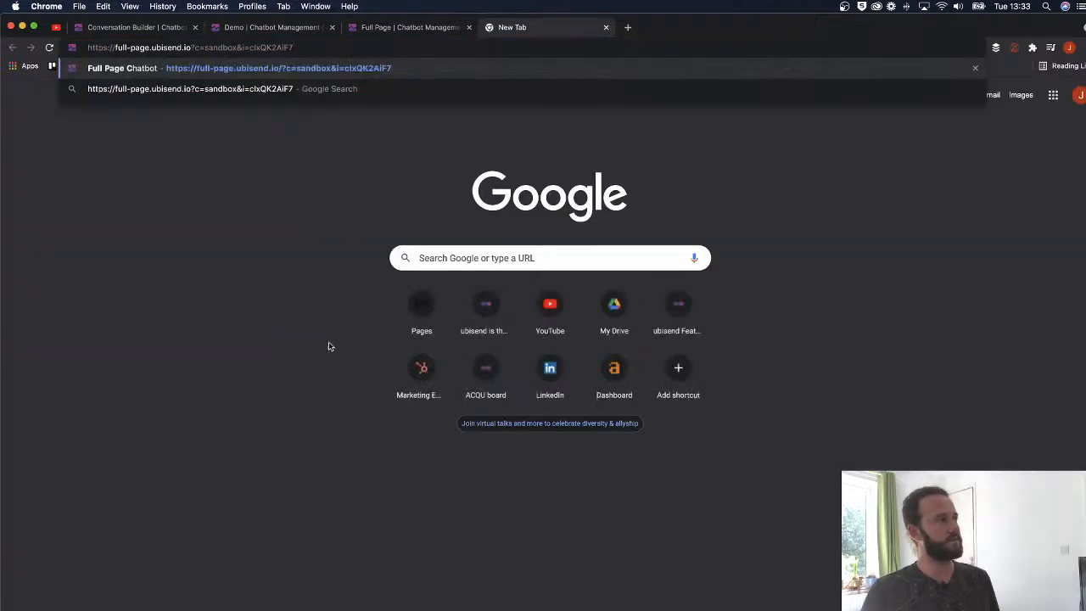
{"action": "key", "text": "Return"}
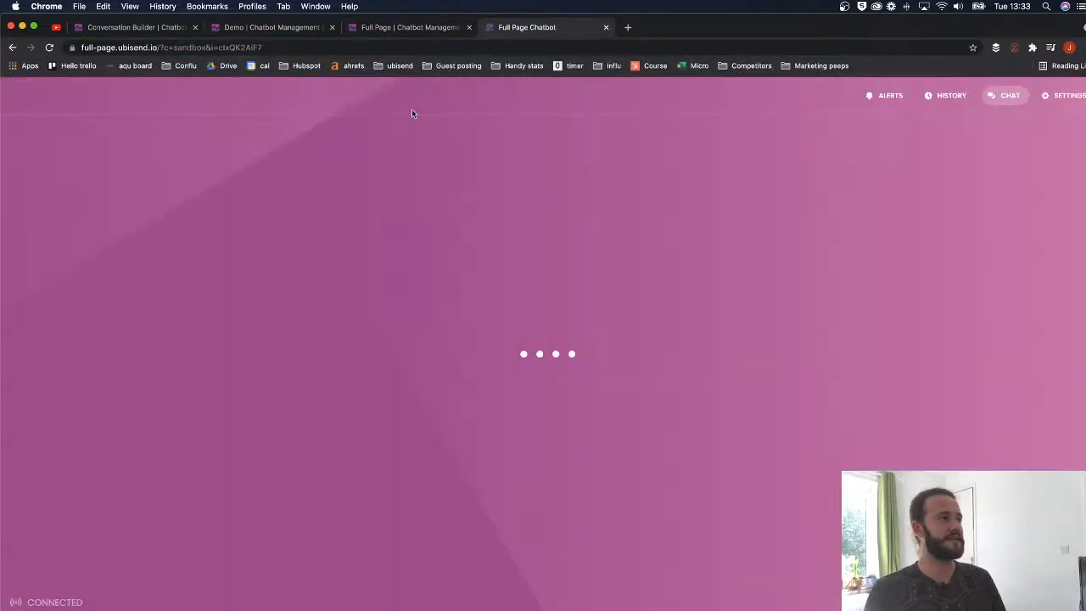
- Send 'Show me the examp' to the full-page chatbot
{"action": "left_click", "coordinate": [468, 27]}
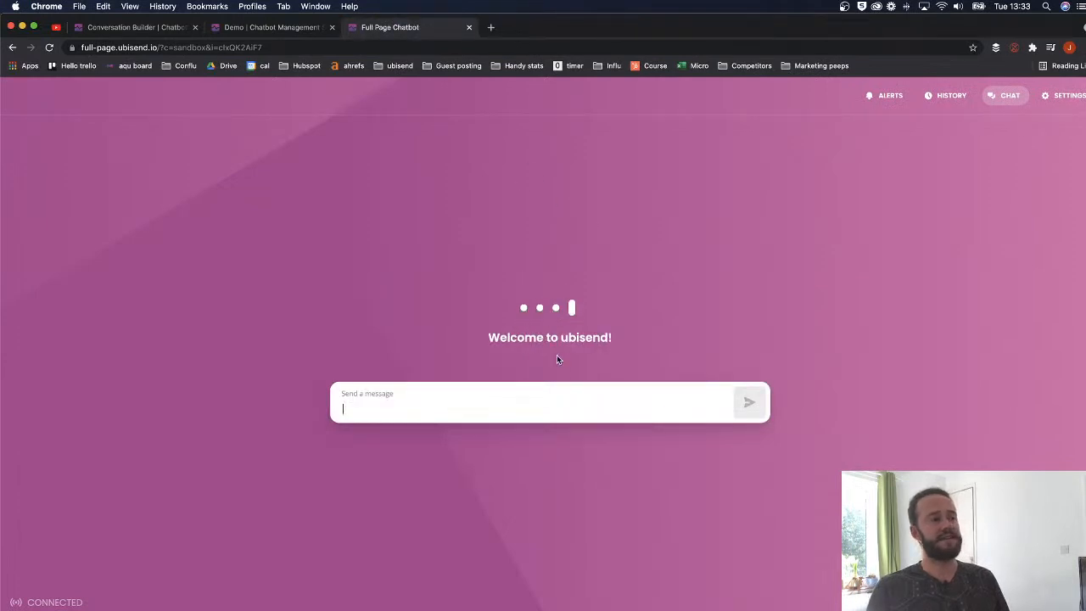
{"action": "type", "text": "S"}
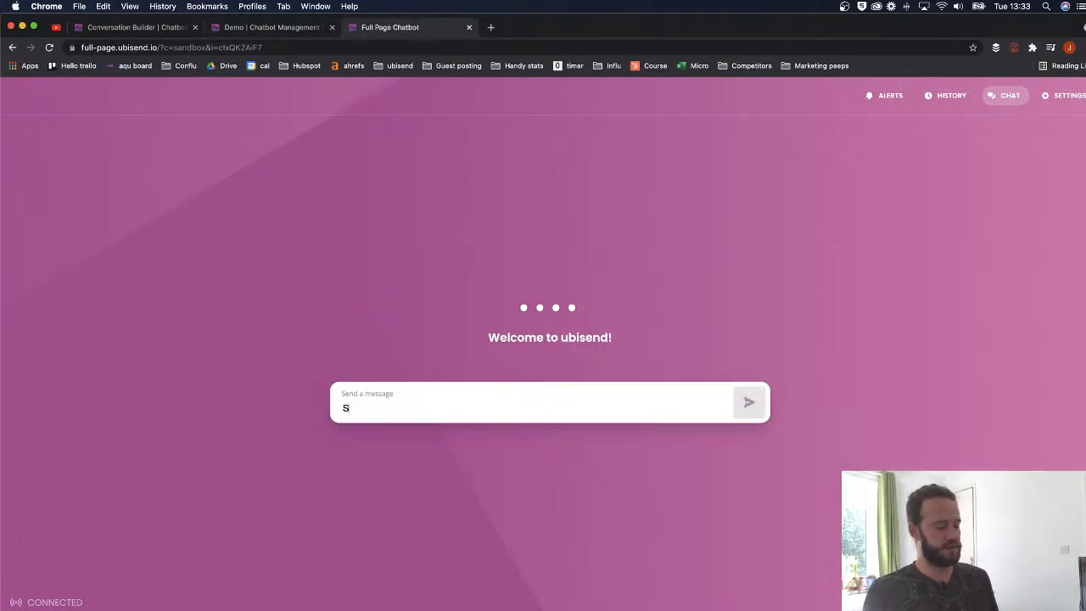
{"action": "type", "text": "how me the example"}
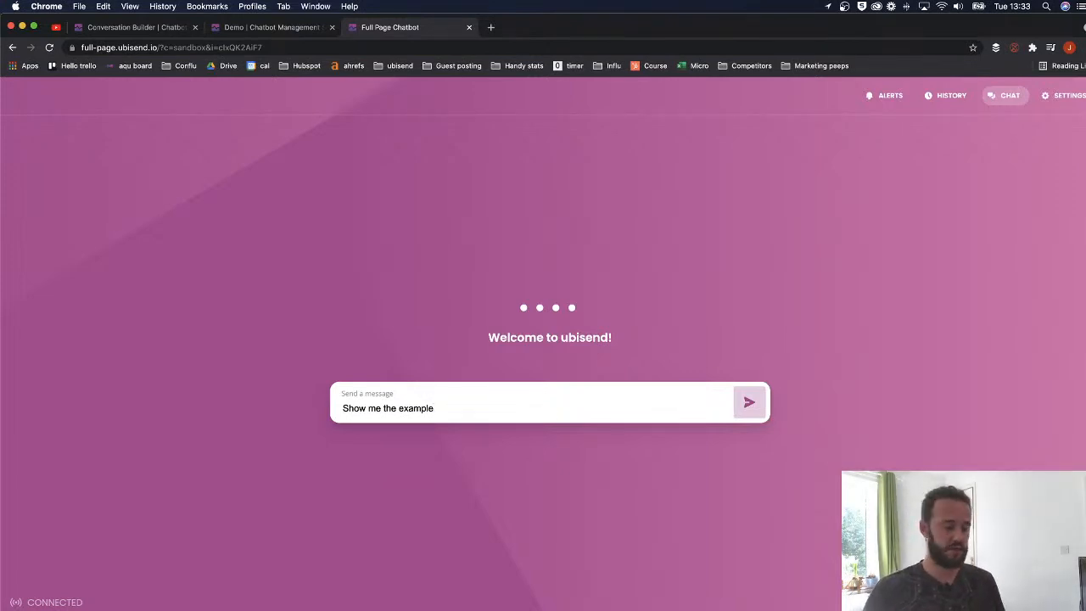
{"action": "key", "text": "Return"}
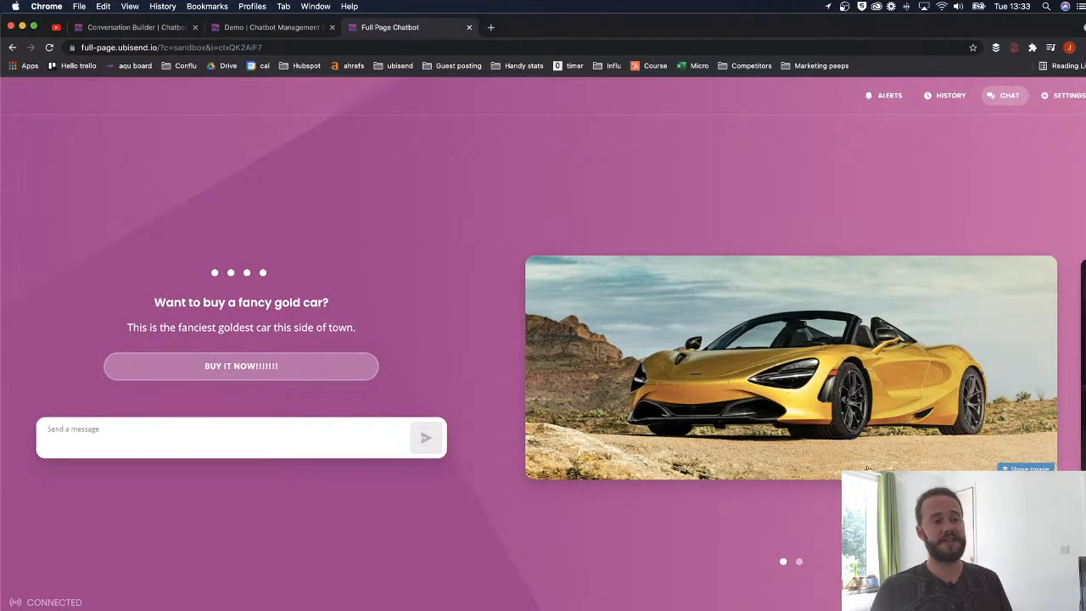
- Browse the car carousel to the red car and ask how to fix it
{"action": "left_click", "coordinate": [799, 562]}
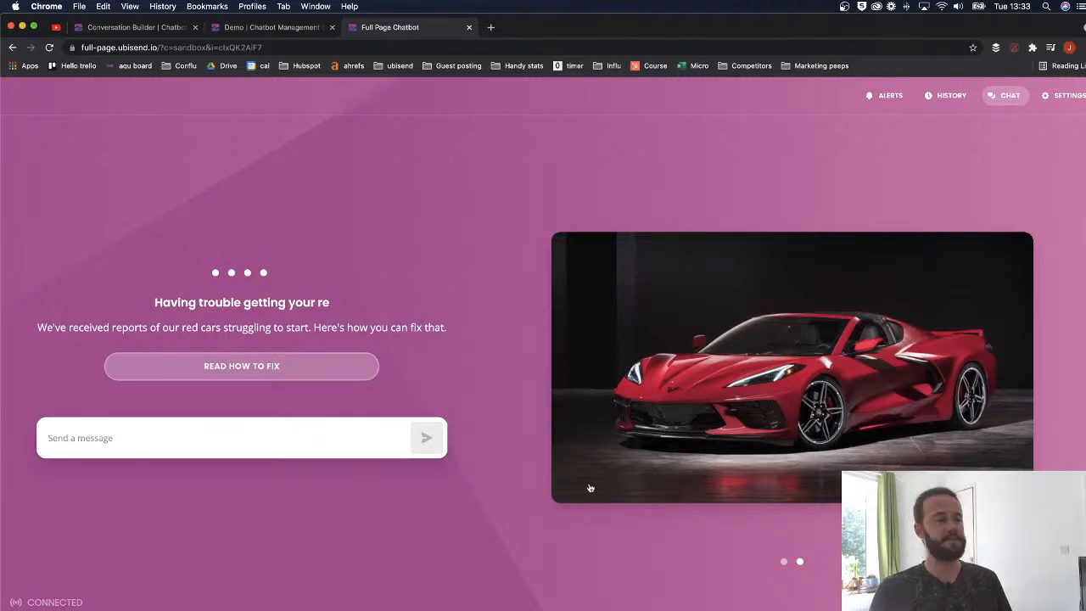
{"action": "left_click", "coordinate": [785, 563]}
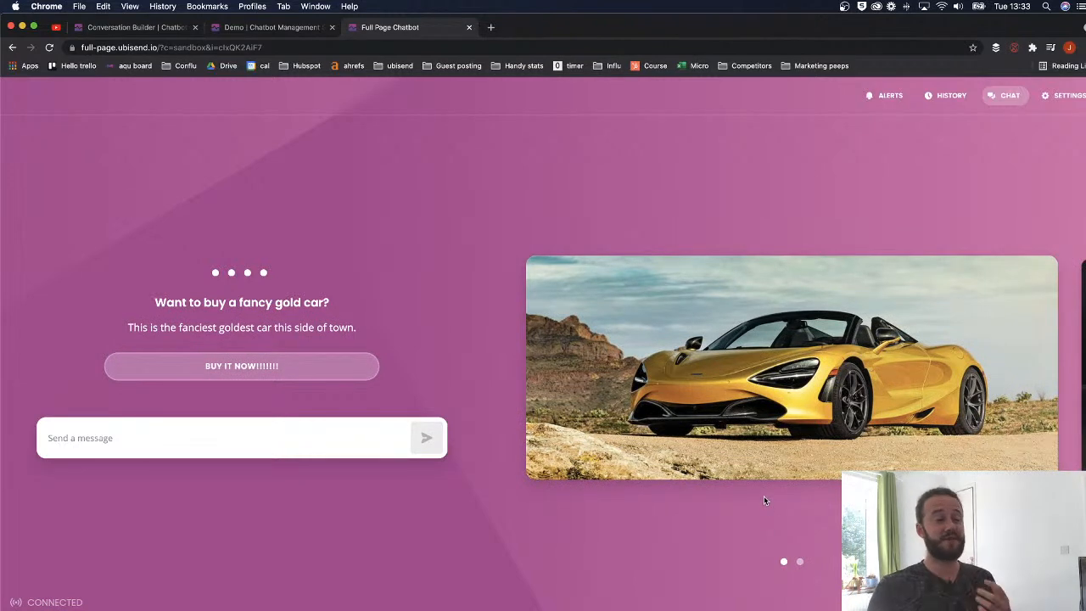
{"action": "left_click", "coordinate": [800, 563]}
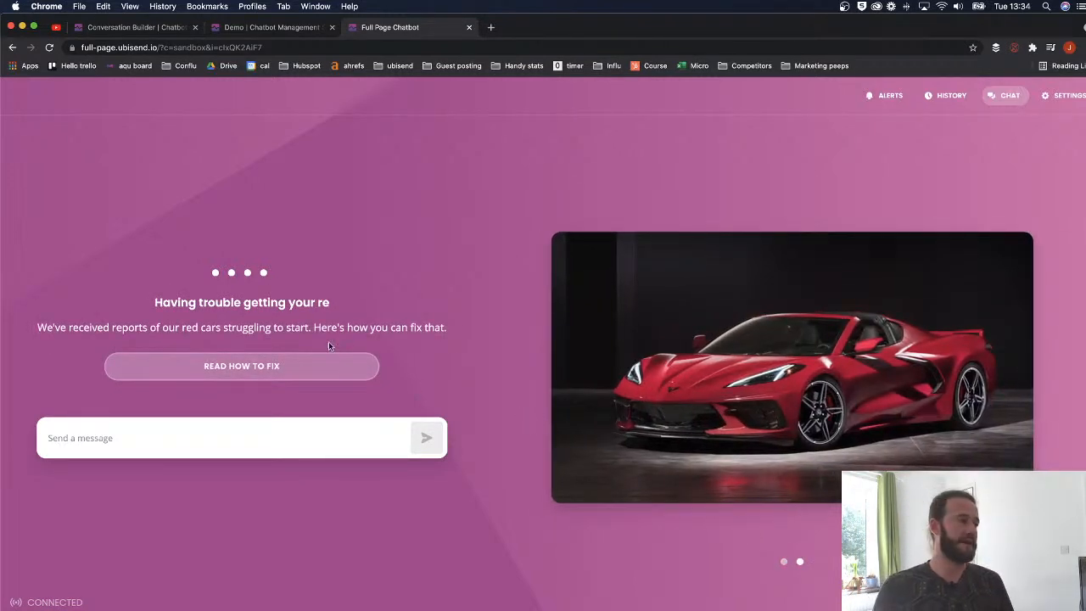
{"action": "left_click", "coordinate": [280, 366]}
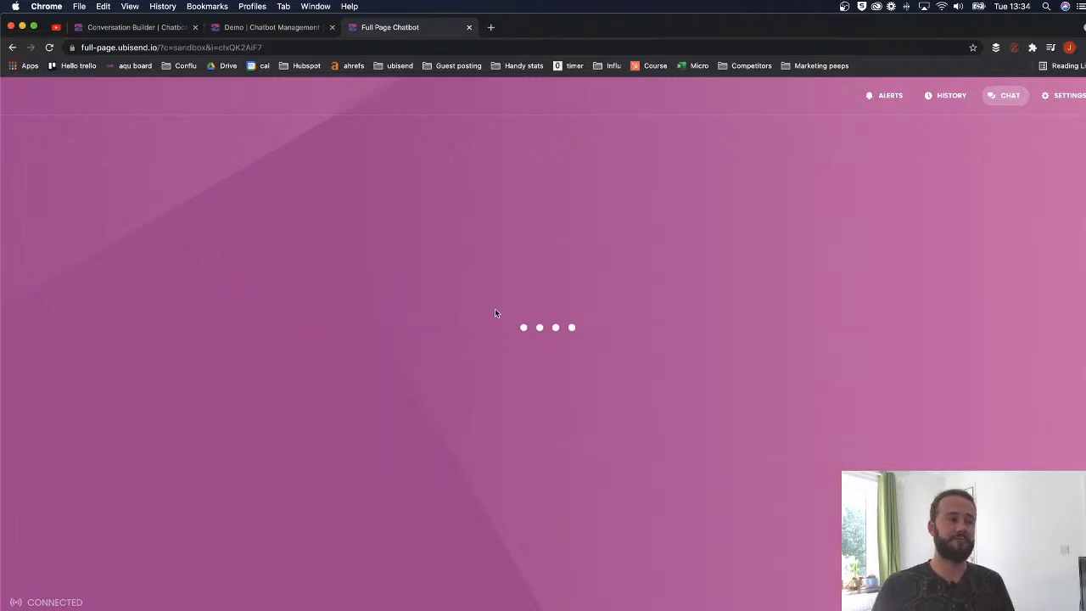
- Play and pause the fix video, dismiss suggested videos, and return to the builder
{"action": "left_click", "coordinate": [782, 366]}
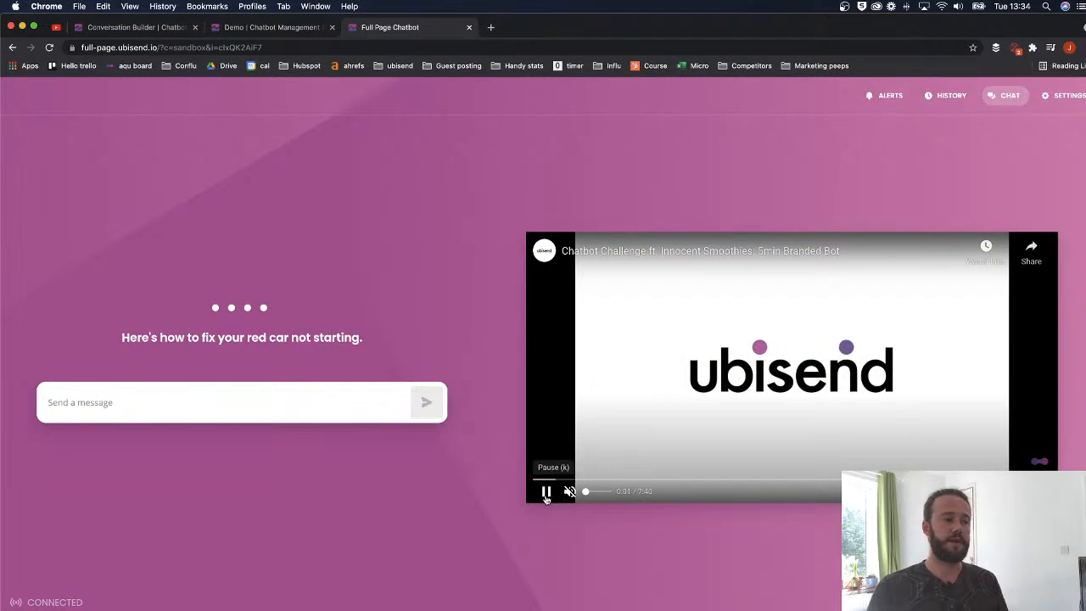
{"action": "left_click", "coordinate": [540, 495]}
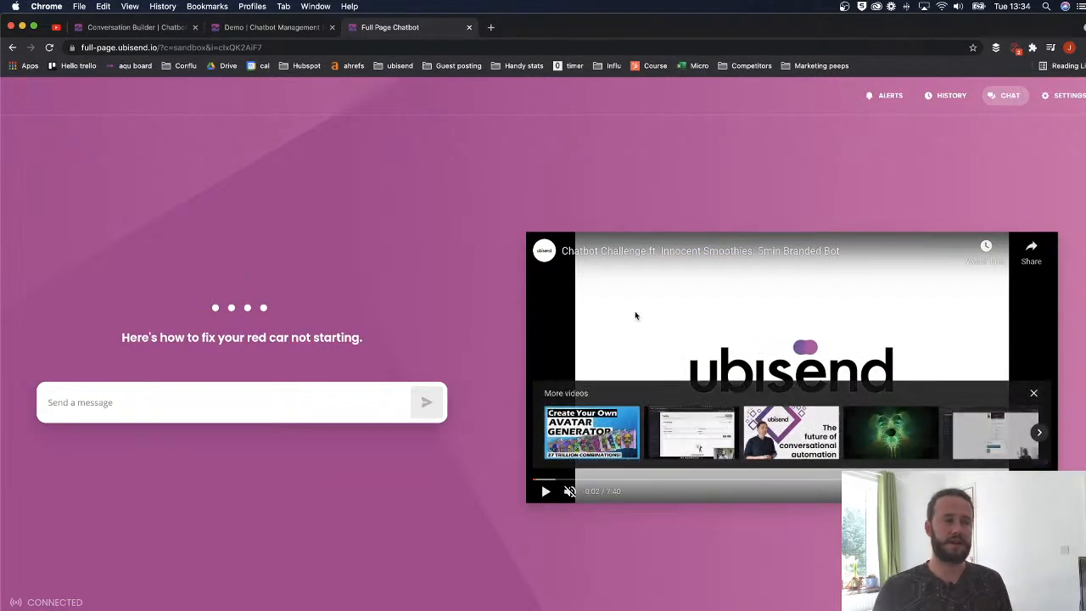
{"action": "left_click", "coordinate": [1033, 393]}
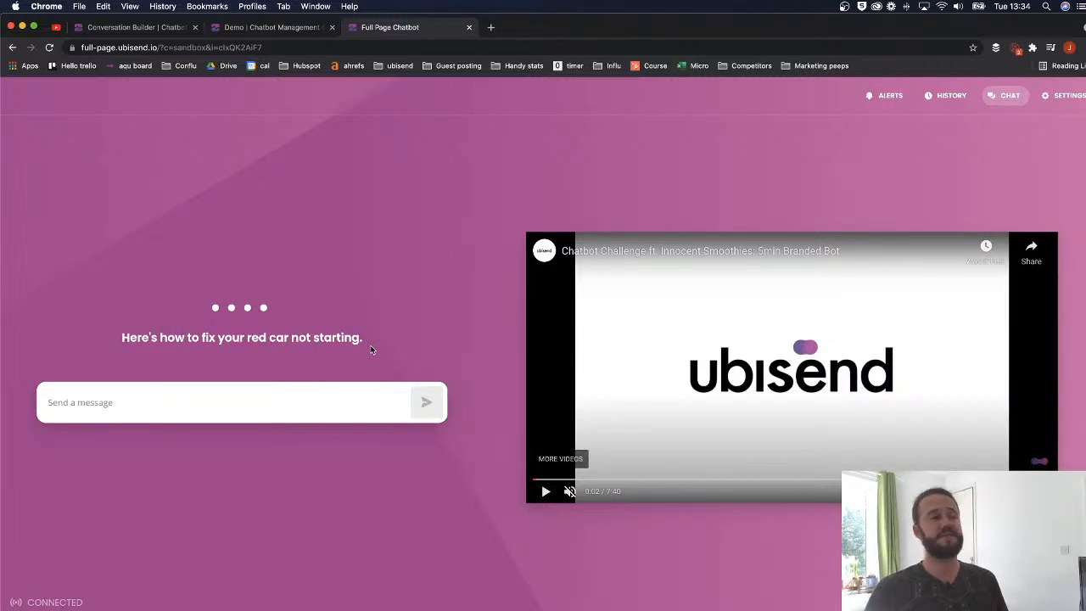
{"action": "left_click", "coordinate": [151, 32]}
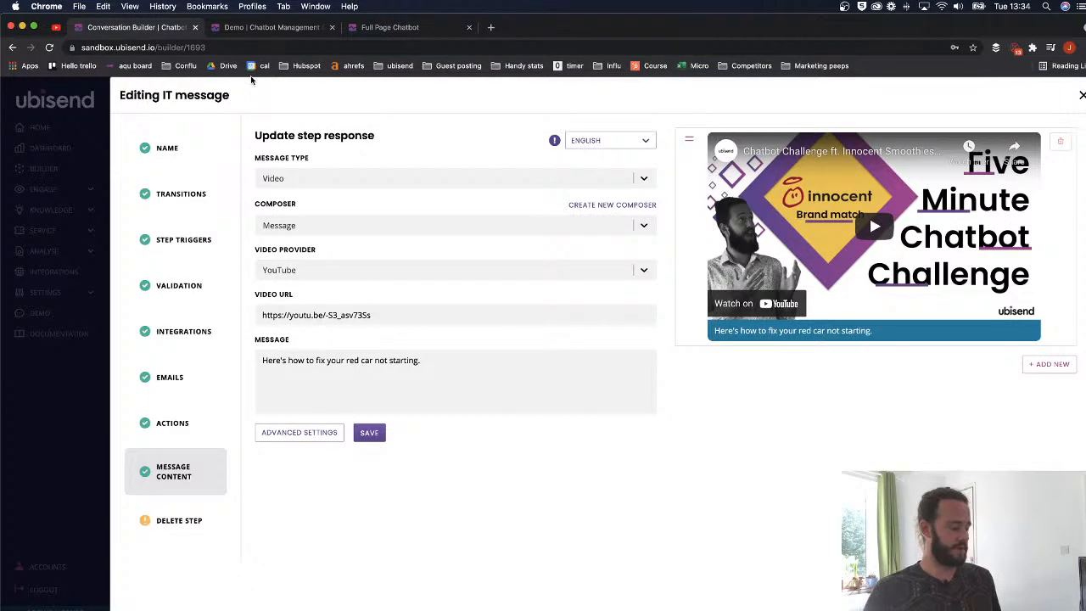
- Hide the bookmarks bar and close the IT message editor and Step One's settings
{"action": "key", "text": "super+shift+b"}
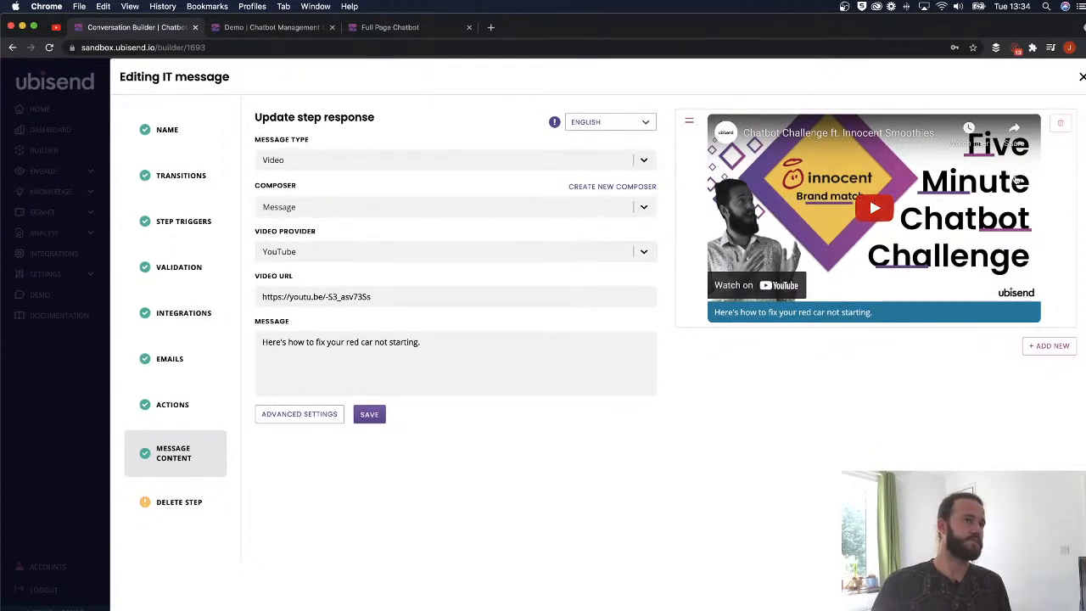
{"action": "left_click", "coordinate": [1083, 78]}
{"action": "scroll", "coordinate": [582, 323], "scroll_direction": "down", "scroll_amount": 5}
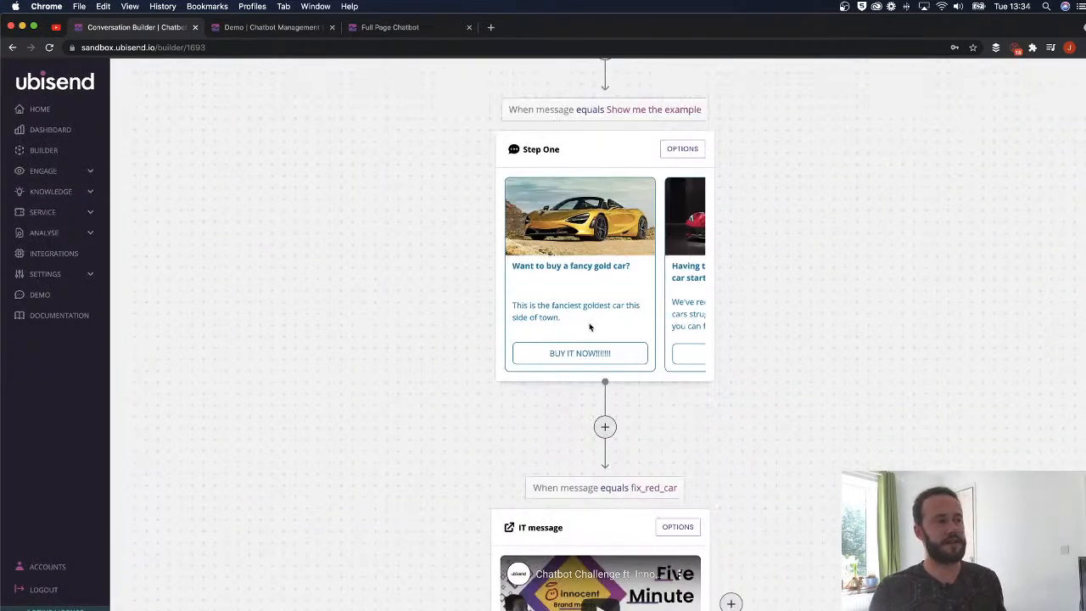
{"action": "scroll", "coordinate": [577, 343], "scroll_direction": "down", "scroll_amount": 2}
{"action": "scroll", "coordinate": [577, 335], "scroll_direction": "up", "scroll_amount": 3}
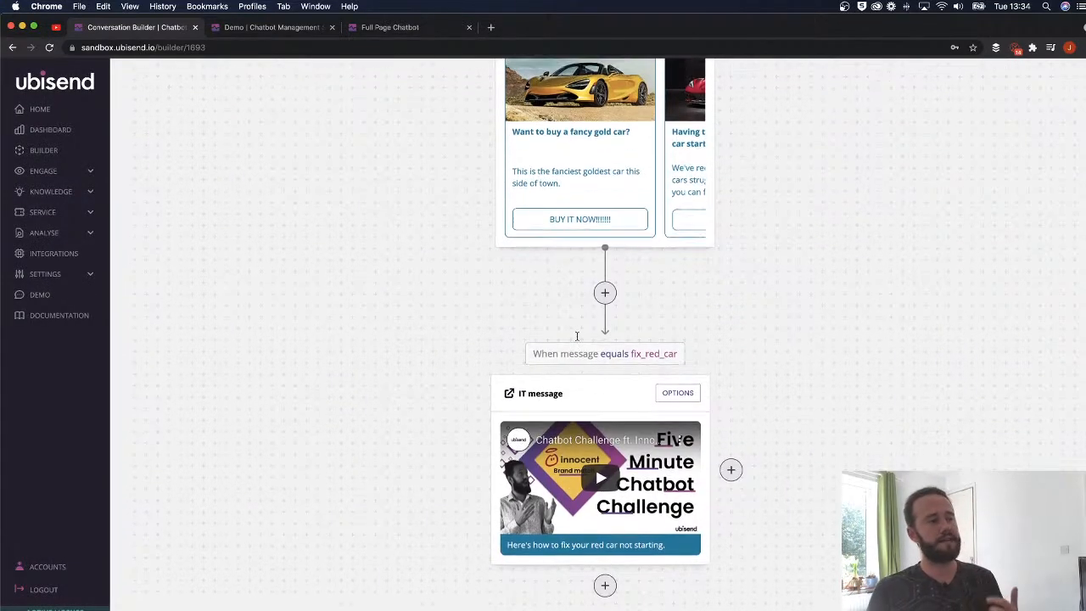
{"action": "left_click", "coordinate": [682, 127]}
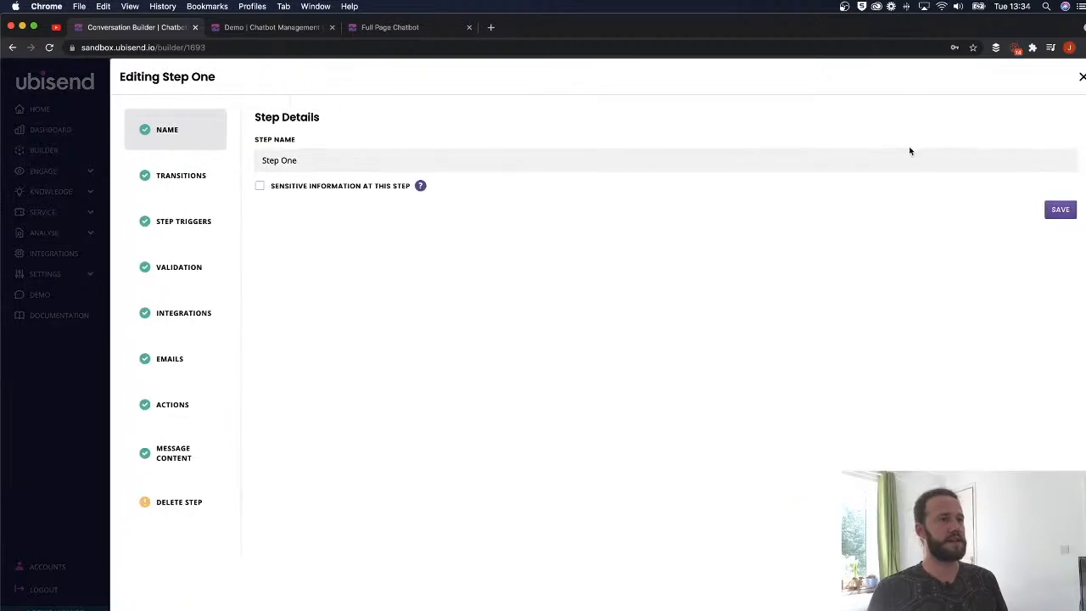
{"action": "left_click", "coordinate": [1083, 78]}
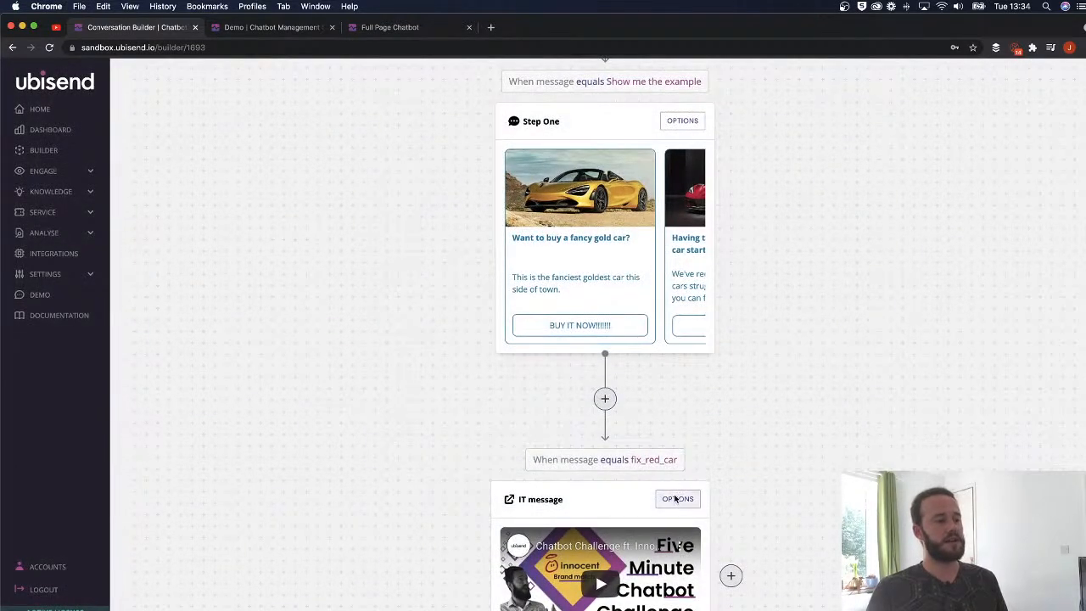
- Delete the IT message step and confirm the deletion
{"action": "left_click", "coordinate": [678, 505]}
{"action": "left_click", "coordinate": [218, 474]}
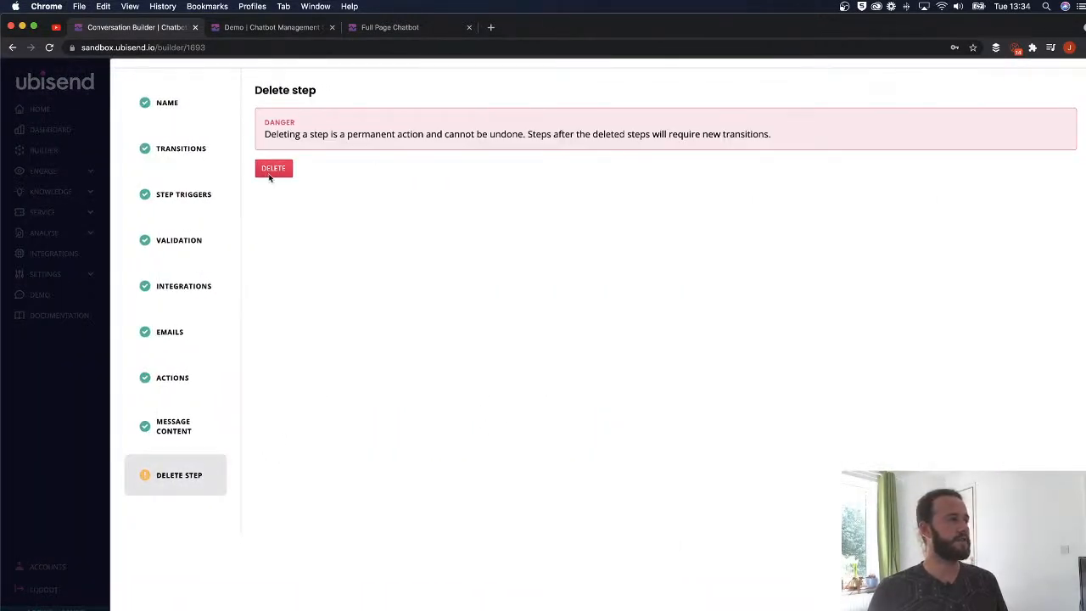
{"action": "left_click", "coordinate": [274, 169]}
{"action": "left_click", "coordinate": [689, 373]}
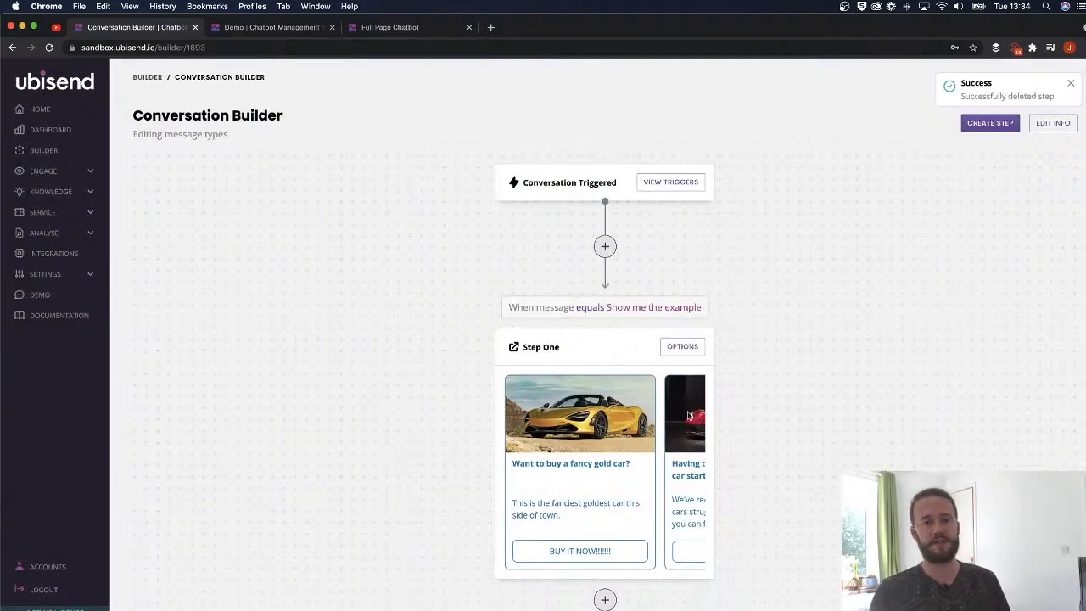
{"action": "scroll", "coordinate": [732, 336], "scroll_direction": "down", "scroll_amount": 1}
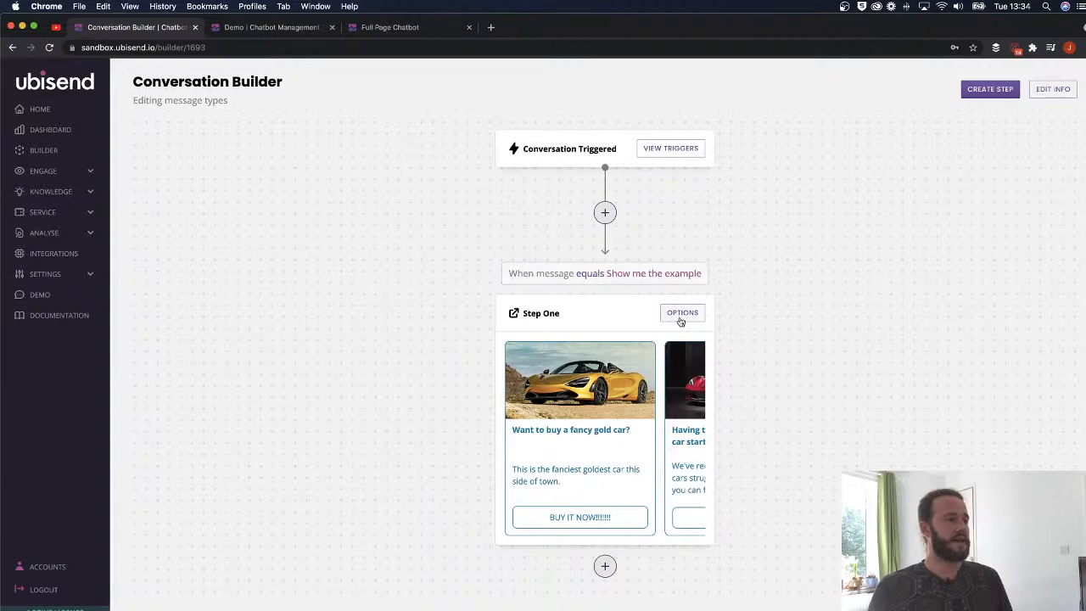
- Change Step One's message type to Image
{"action": "left_click", "coordinate": [680, 314]}
{"action": "left_click", "coordinate": [170, 454]}
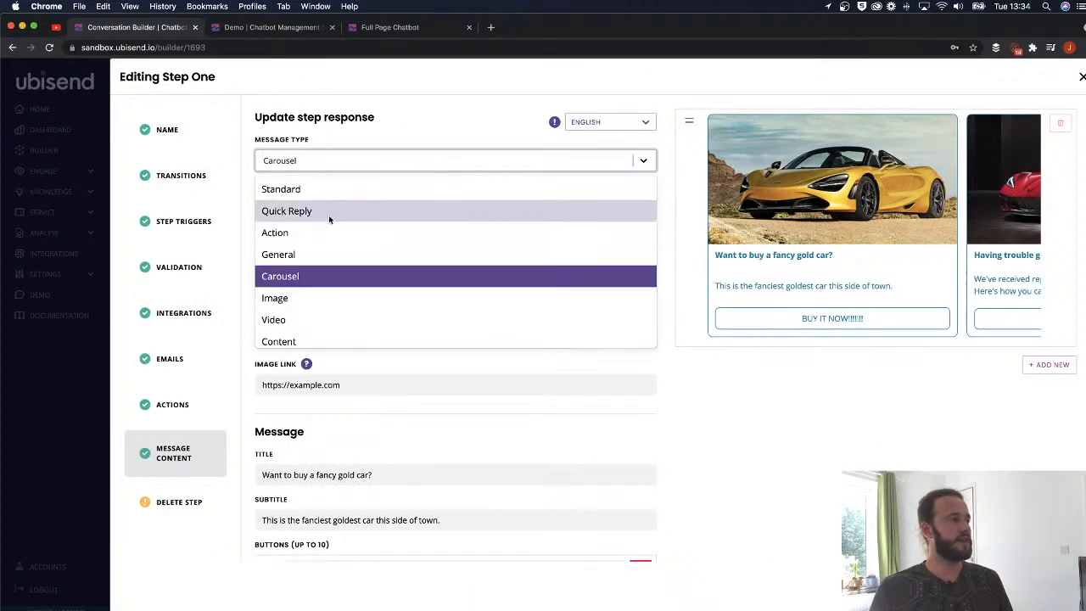
{"action": "scroll", "coordinate": [290, 251], "scroll_direction": "down", "scroll_amount": 2}
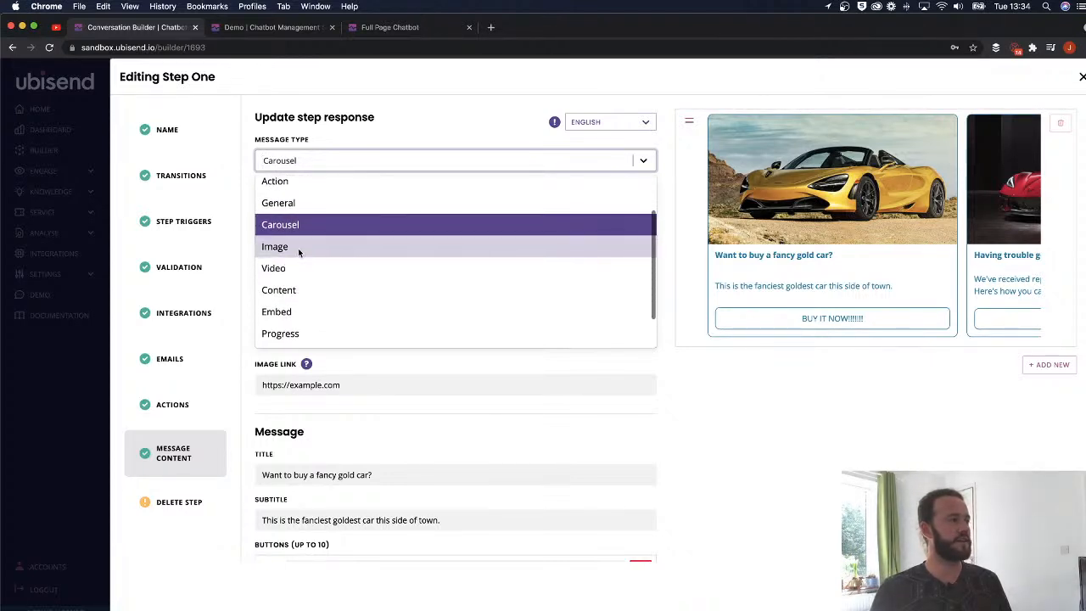
{"action": "left_click", "coordinate": [287, 246]}
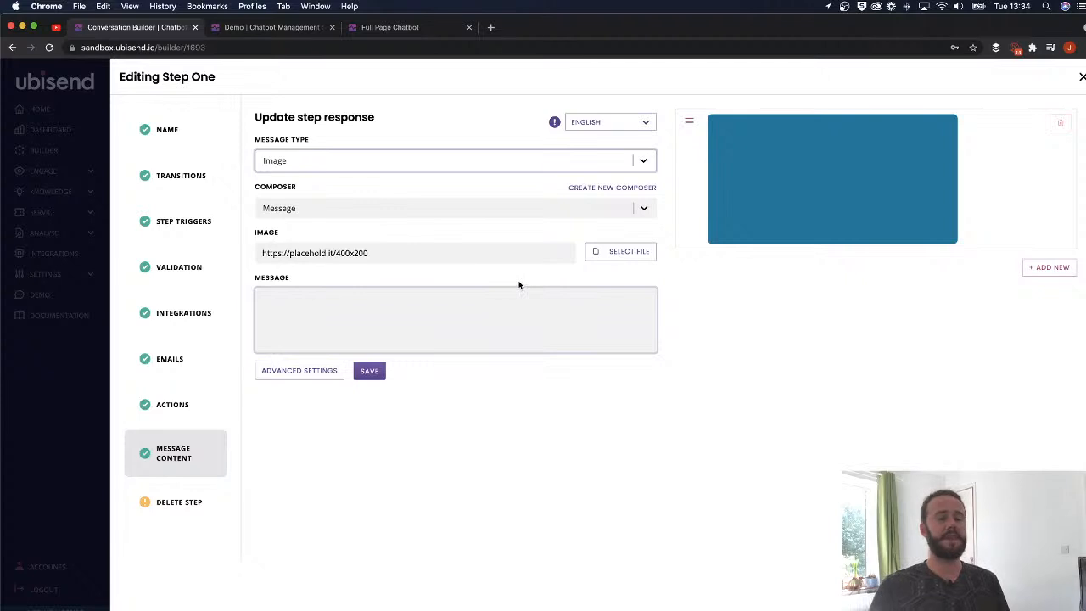
- Pick the dashboard screenshot as the image, replacing the yellow car picture
{"action": "left_click", "coordinate": [632, 251]}
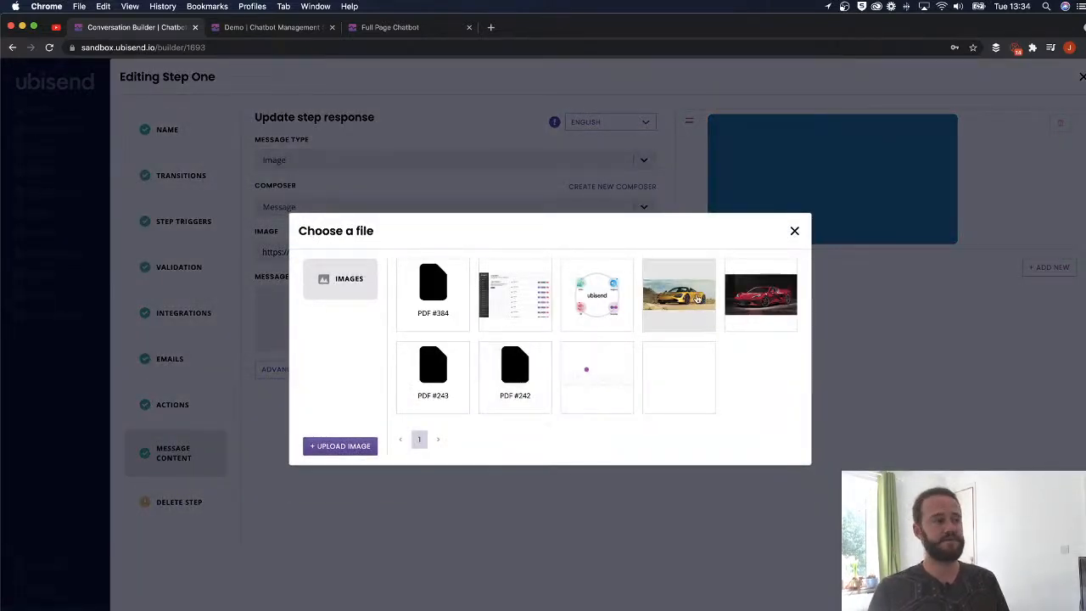
{"action": "left_click", "coordinate": [698, 297]}
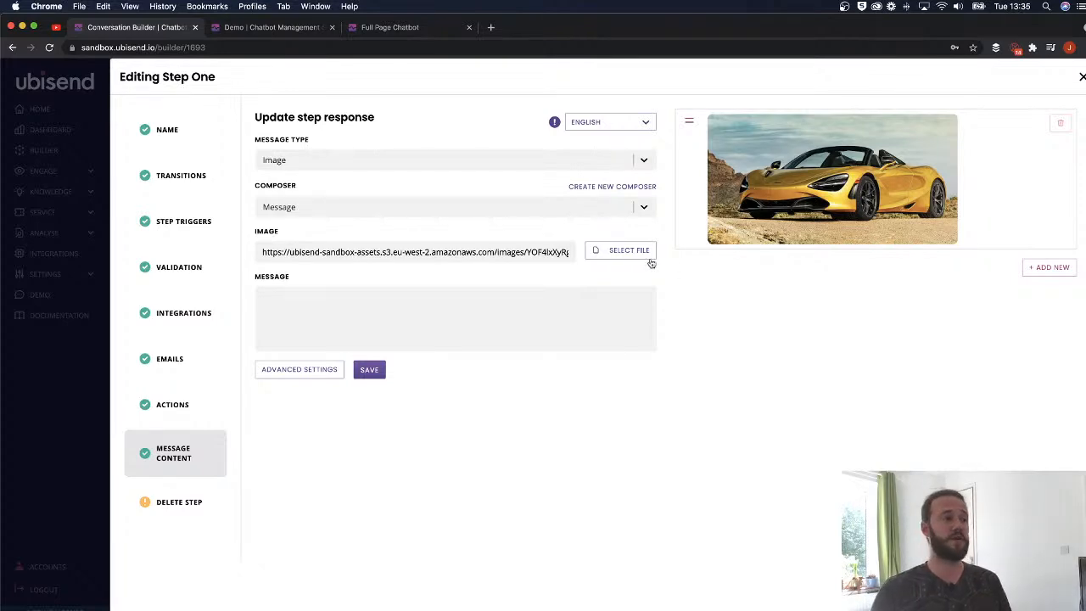
{"action": "left_click", "coordinate": [624, 251]}
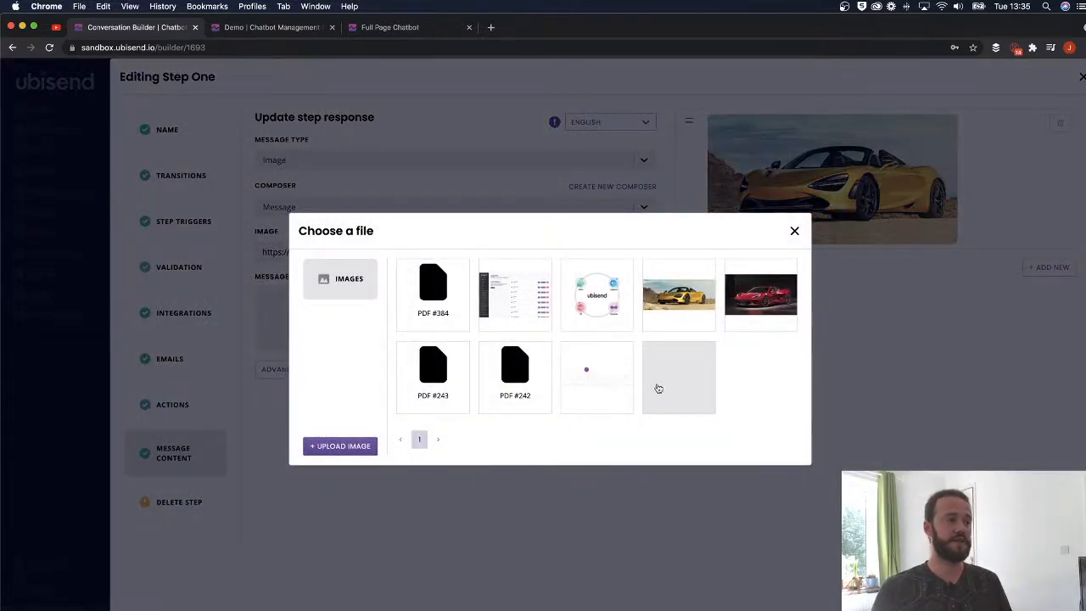
{"action": "left_click", "coordinate": [507, 293]}
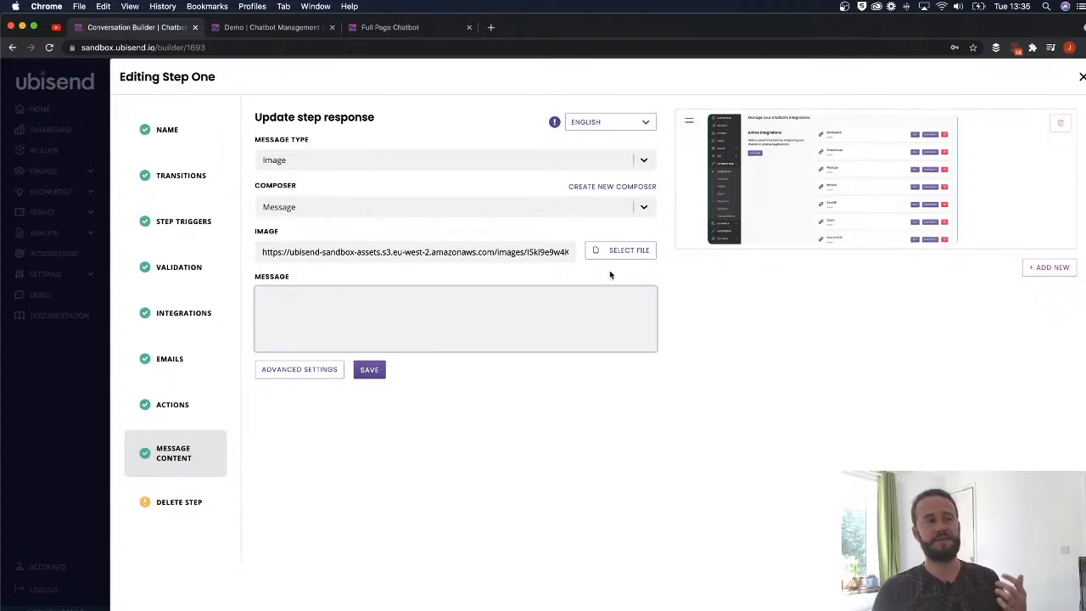
- Check the Full Page and Demo chatbot previews, then return to the Step One editor
{"action": "left_click", "coordinate": [365, 28]}
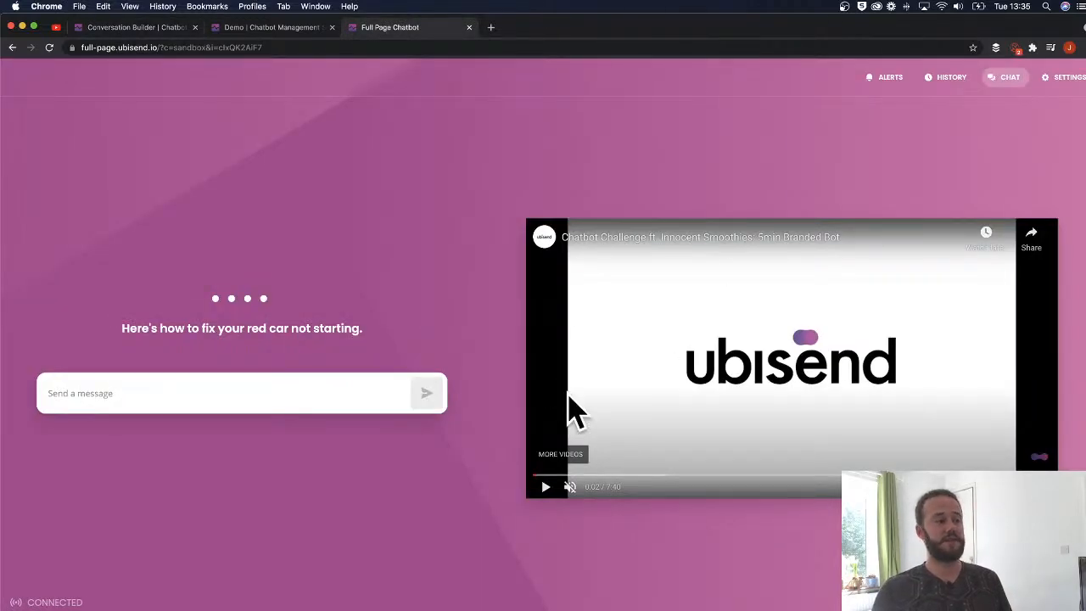
{"action": "left_click", "coordinate": [267, 27]}
{"action": "scroll", "coordinate": [602, 289], "scroll_direction": "up", "scroll_amount": 3}
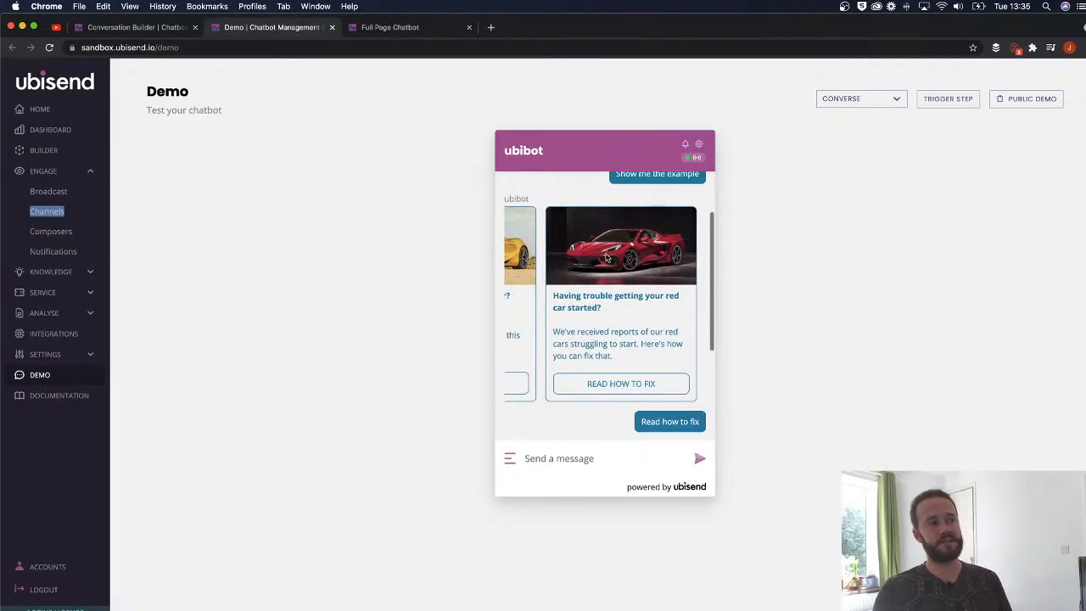
{"action": "left_click", "coordinate": [136, 27]}
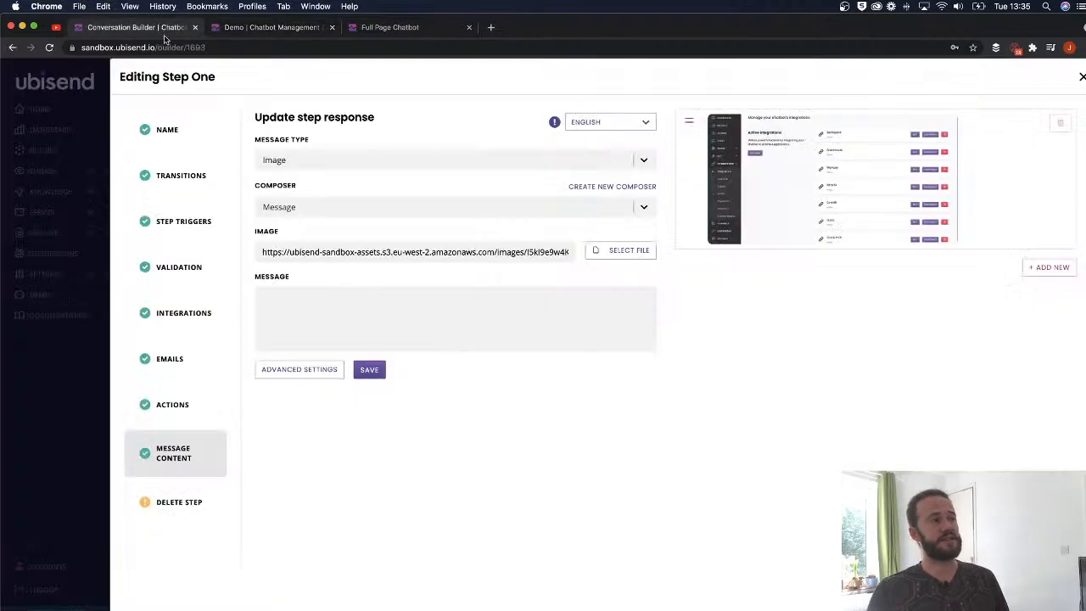
{"action": "left_click", "coordinate": [632, 251]}
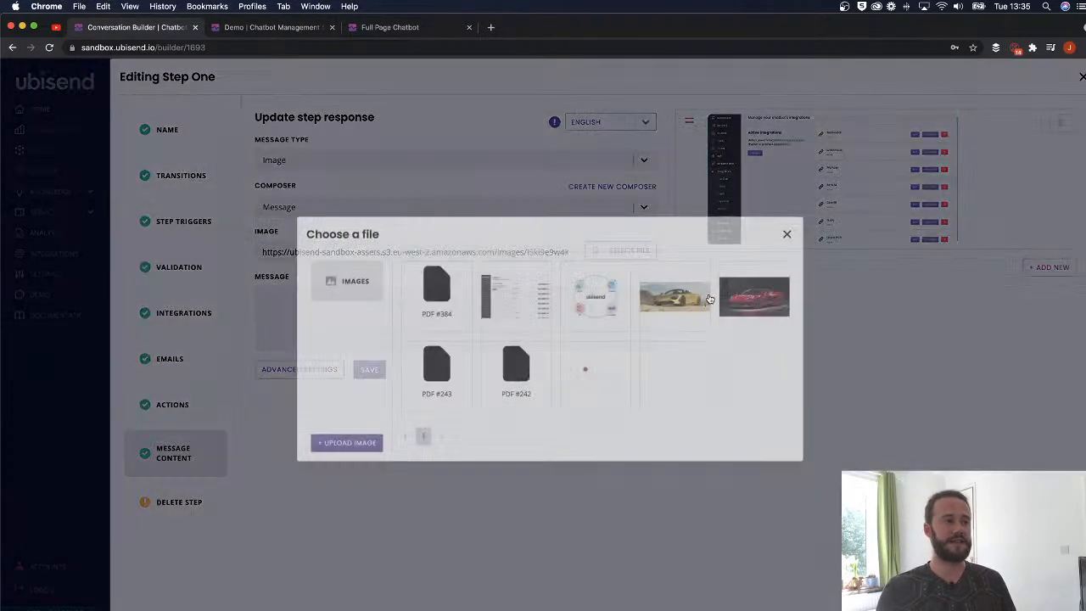
{"action": "left_click", "coordinate": [794, 230]}
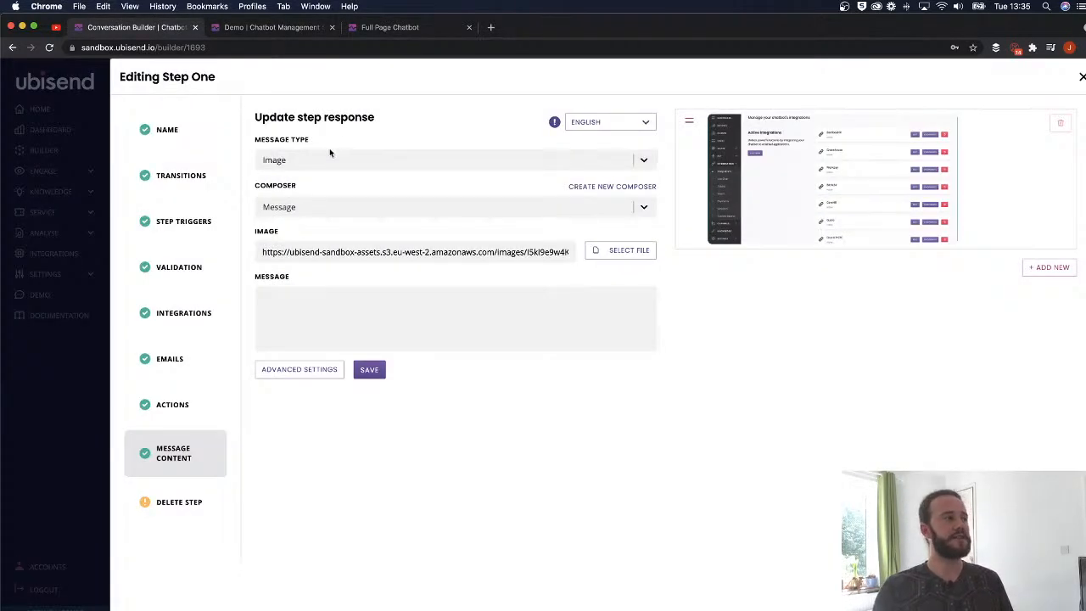
- Caption the image 'rthwrtjtejt' and add a second message to Step One
{"action": "left_click", "coordinate": [436, 292]}
{"action": "type", "text": "rthwrtjtejt"}
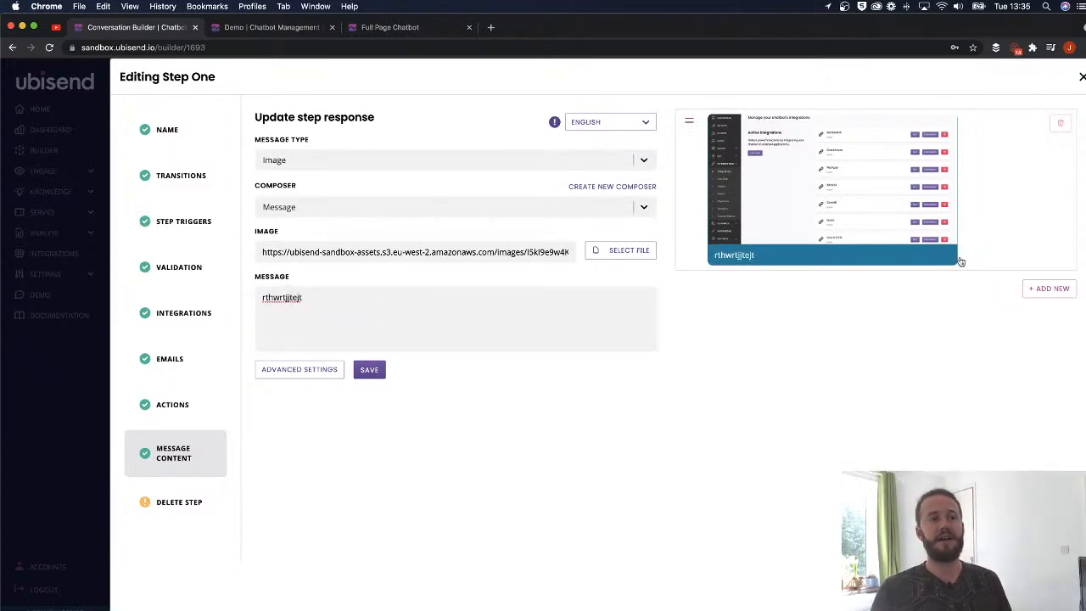
{"action": "left_click", "coordinate": [1049, 289]}
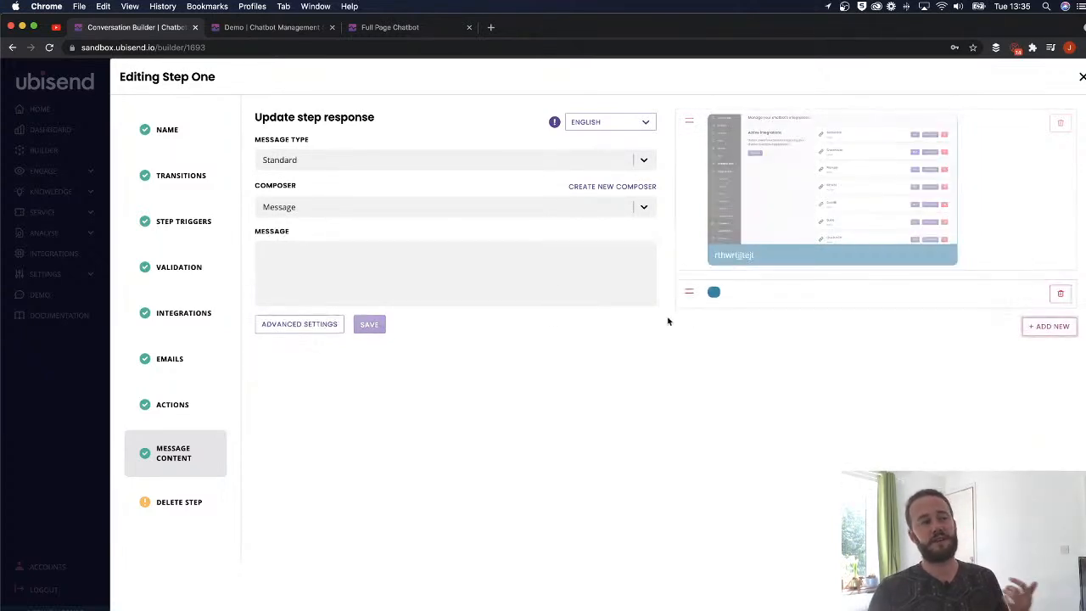
- Make the new message a Quick Reply asking "Do you still need help finding the log in?"
{"action": "left_click", "coordinate": [340, 163]}
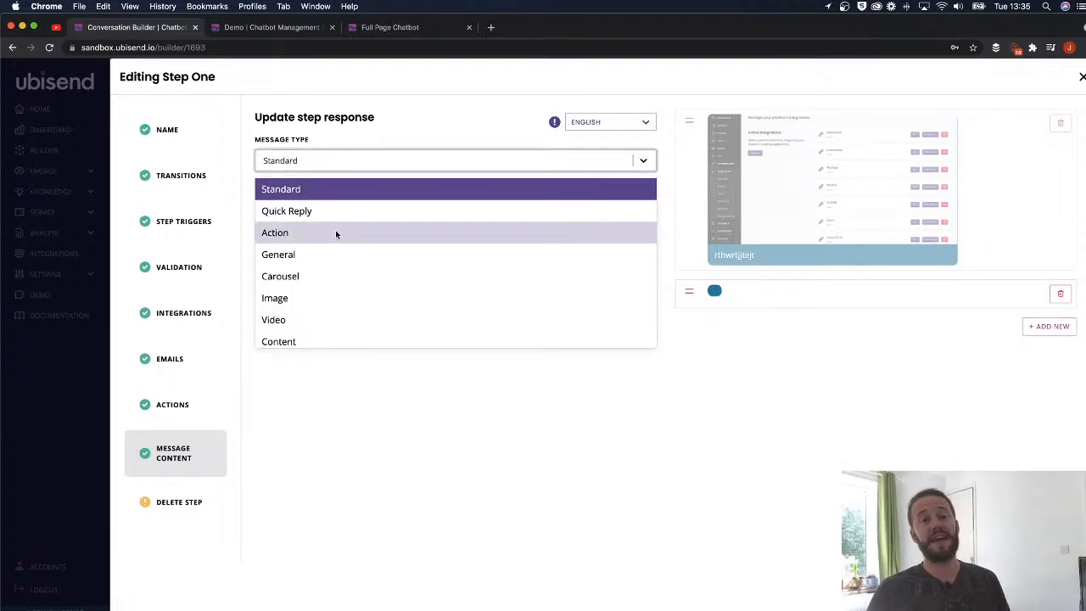
{"action": "left_click", "coordinate": [336, 211]}
{"action": "left_click", "coordinate": [359, 291]}
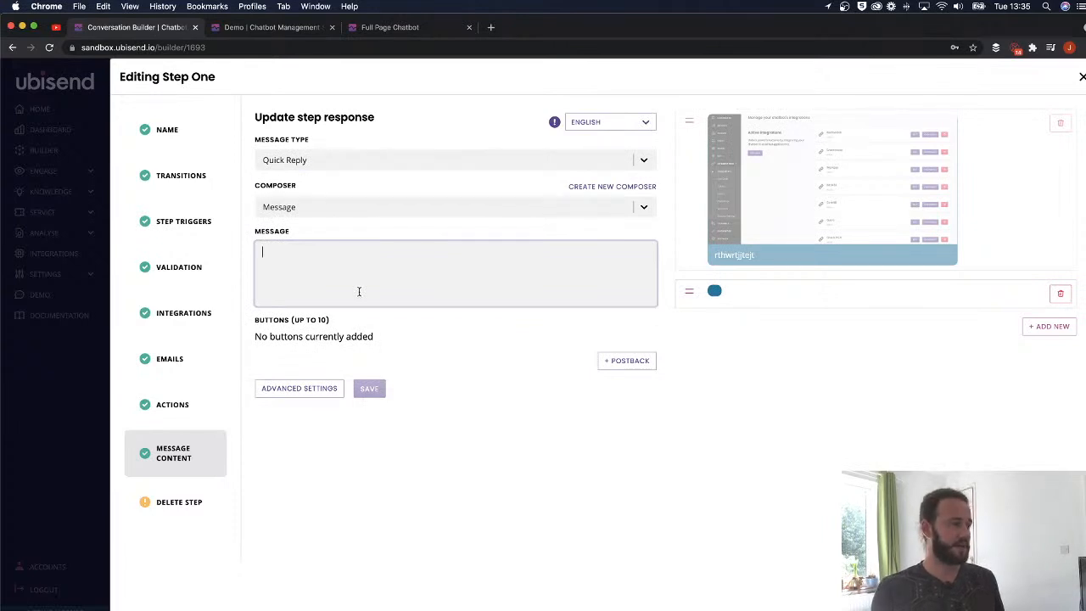
{"action": "type", "text": "asd"}
{"action": "key", "text": "BackSpace"}
{"action": "key", "text": "BackSpace"}
{"action": "key", "text": "BackSpace"}
{"action": "type", "text": "Do y"}
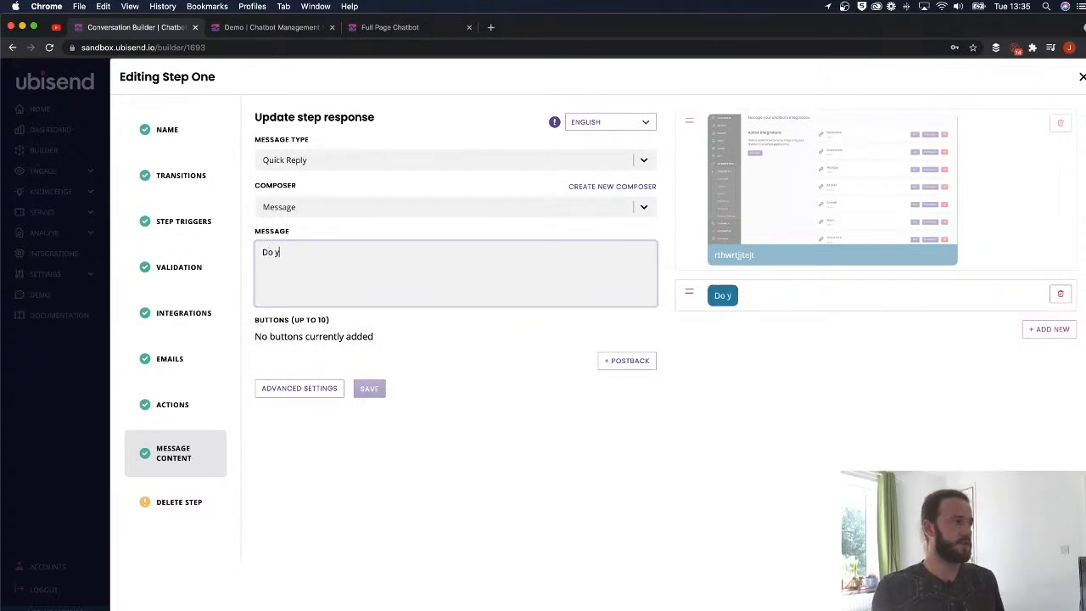
{"action": "type", "text": "ou still need help for"}
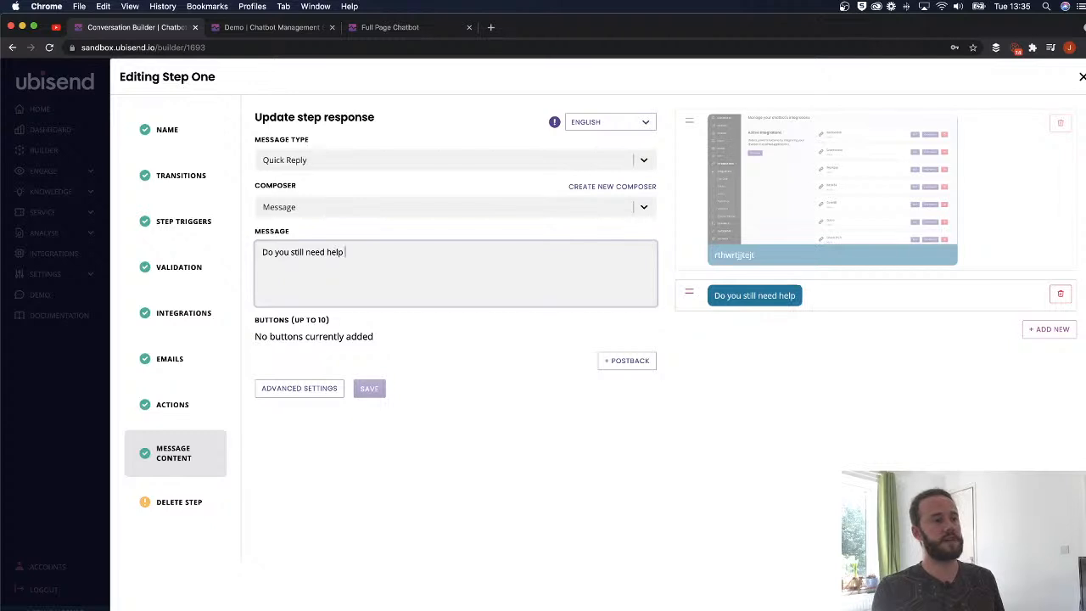
{"action": "key", "text": "BackSpace"}
{"action": "key", "text": "BackSpace"}
{"action": "type", "text": "inding the log in?"}
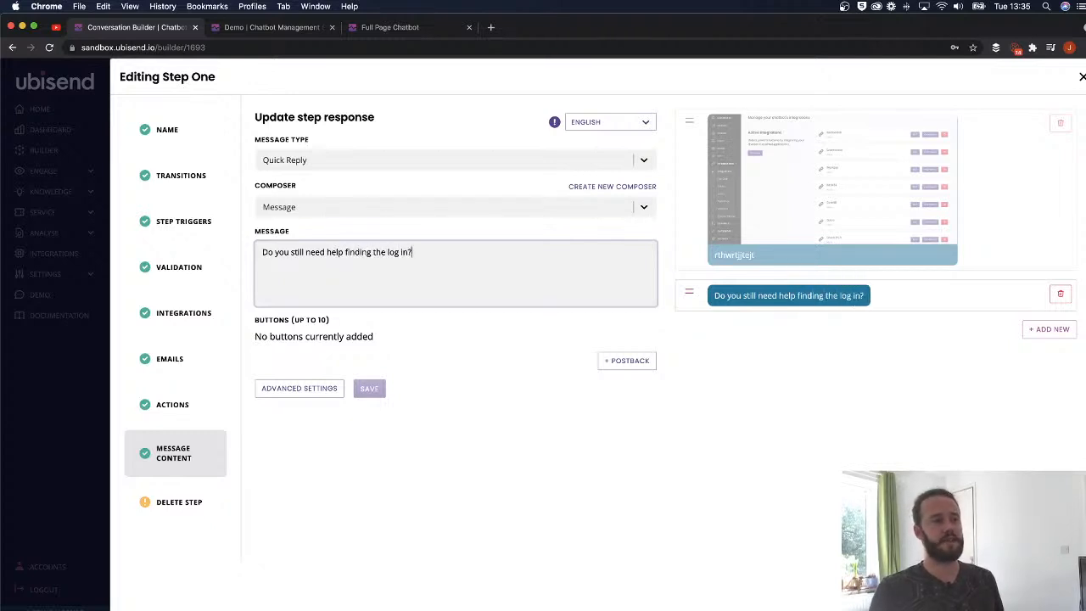
{"action": "left_click", "coordinate": [858, 339]}
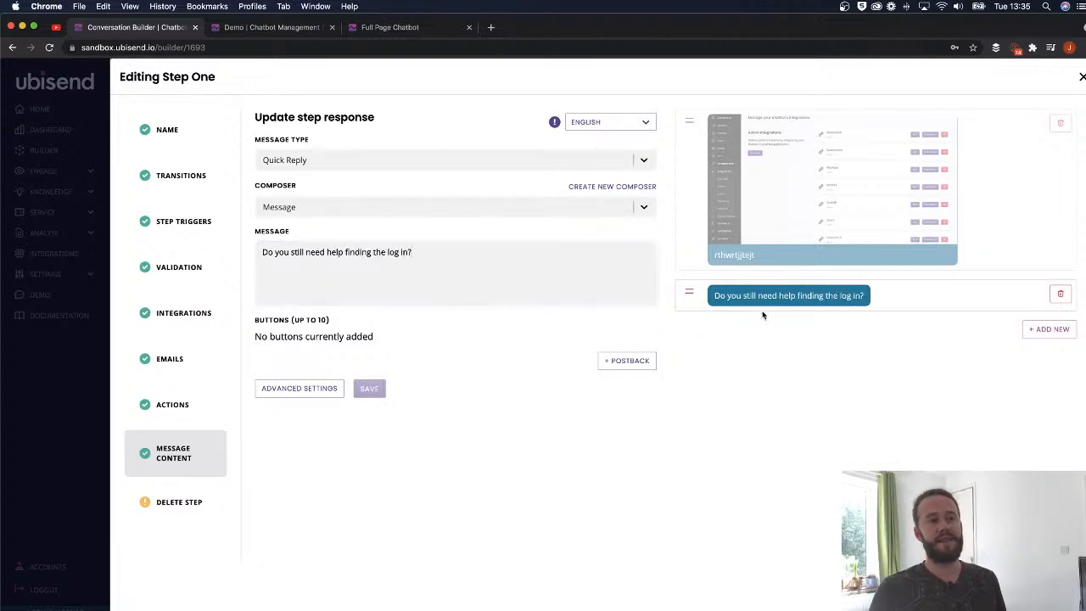
- Add a postback button "Yes please" with payload more_log_in_help
{"action": "left_click", "coordinate": [606, 360]}
{"action": "left_click", "coordinate": [403, 345]}
{"action": "type", "text": "Y"}
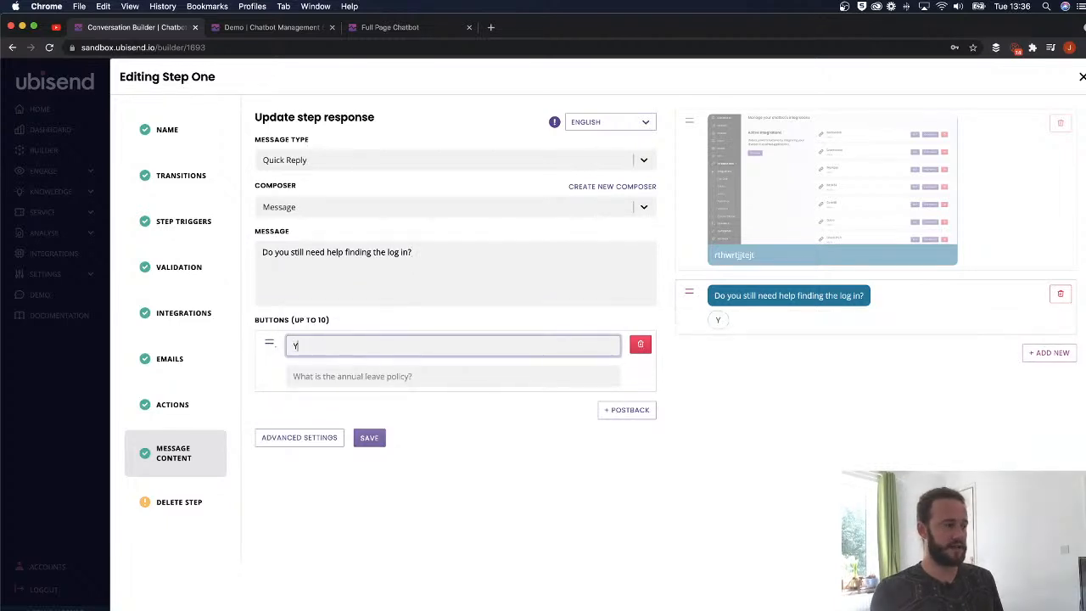
{"action": "type", "text": "es please"}
{"action": "left_click", "coordinate": [364, 373]}
{"action": "type", "text": "more"}
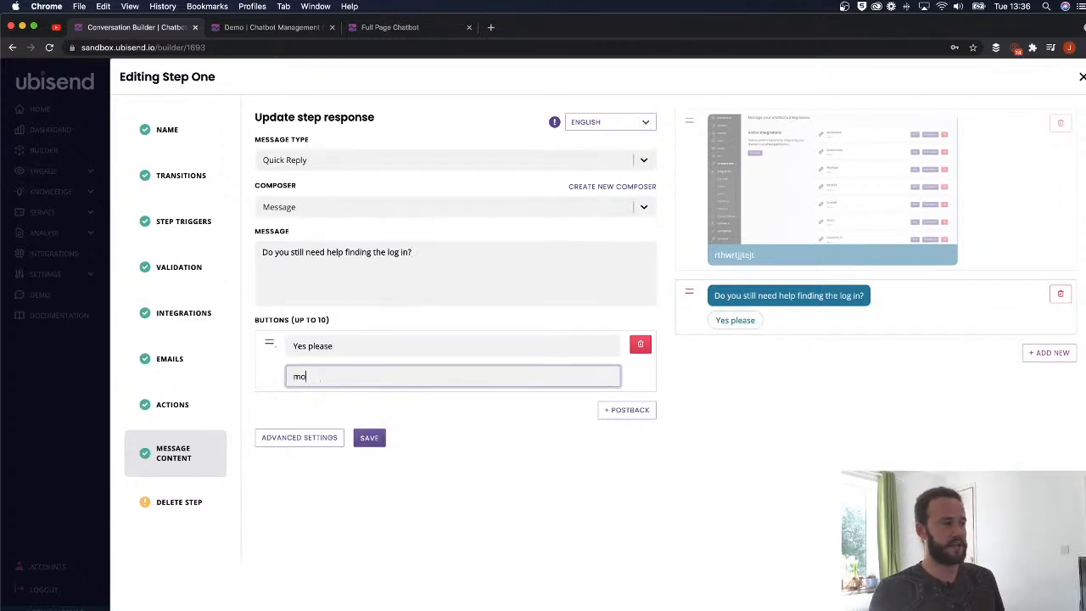
{"action": "type", "text": "_log_in_help"}
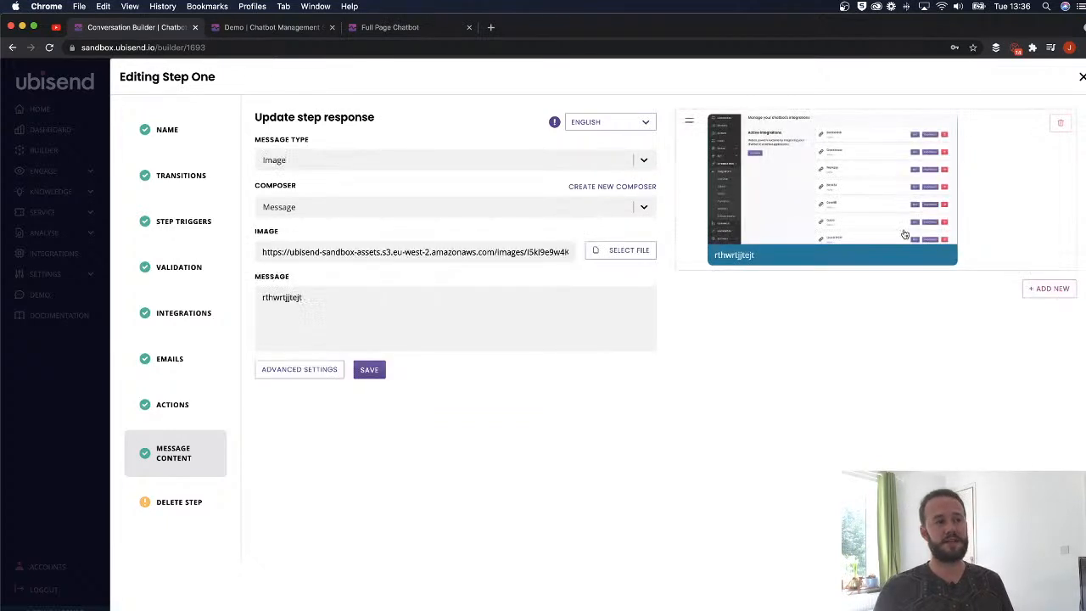
- Change the reply to a Content message with empty message text, then view the Demo tab
{"action": "left_click", "coordinate": [406, 160]}
{"action": "scroll", "coordinate": [322, 297], "scroll_direction": "down", "scroll_amount": 1}
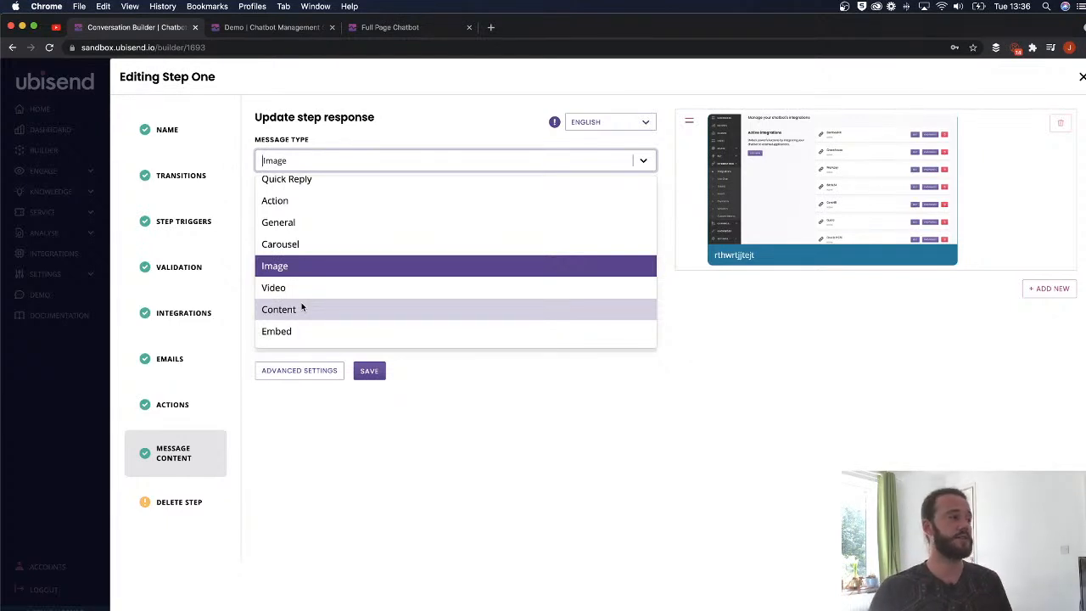
{"action": "left_click", "coordinate": [302, 308]}
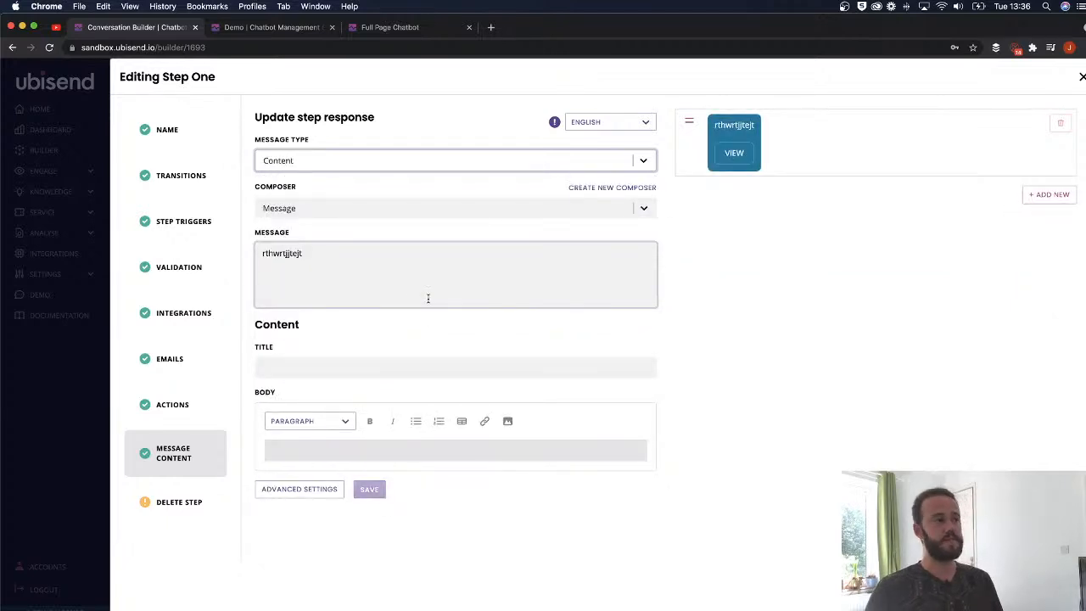
{"action": "left_click_drag", "start_coordinate": [360, 265], "coordinate": [229, 252]}
{"action": "key", "text": "BackSpace"}
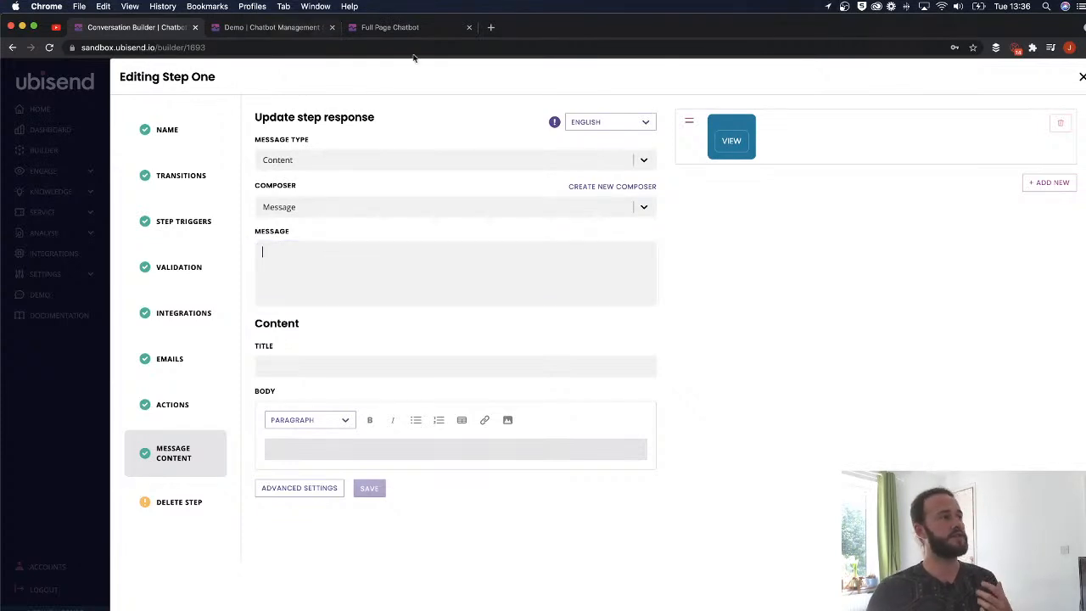
{"action": "left_click", "coordinate": [272, 27]}
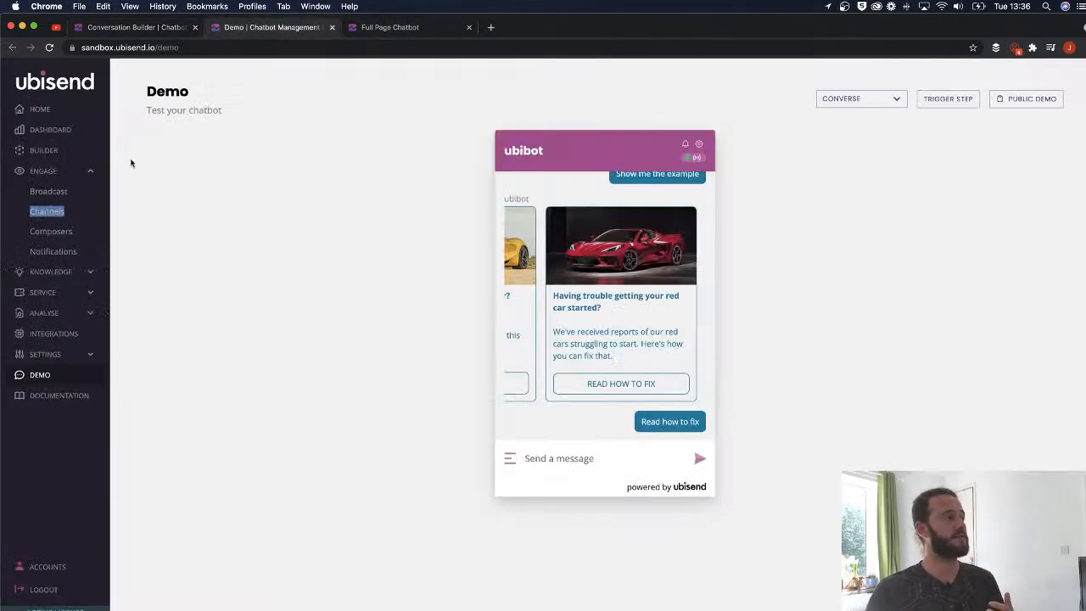
- Open Knowledge > Knowledge Bases in a new browser tab
{"action": "left_click", "coordinate": [80, 272]}
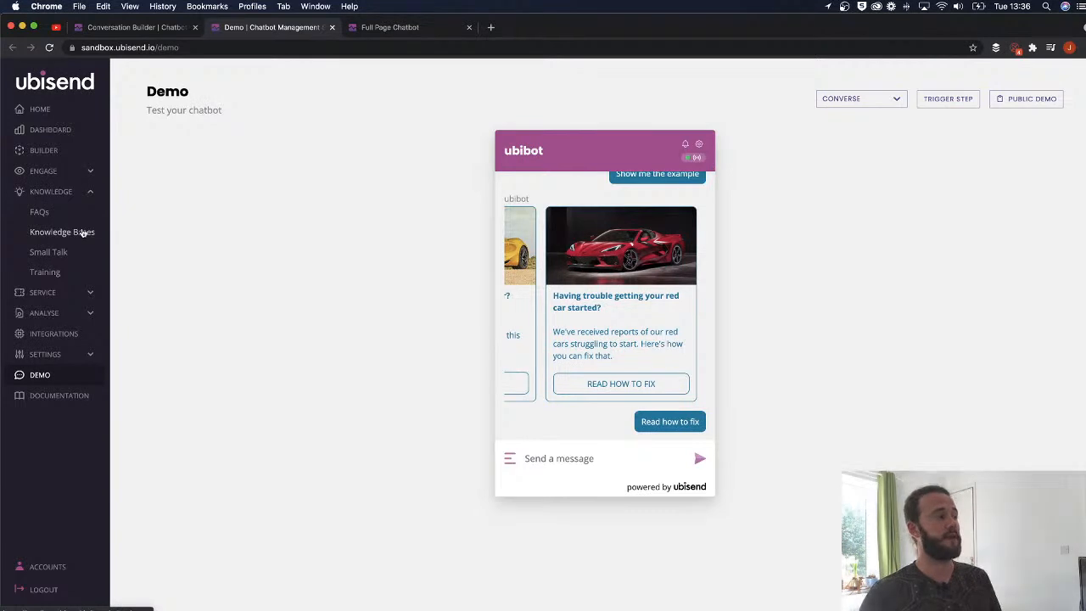
{"action": "right_click", "coordinate": [83, 232]}
{"action": "left_click", "coordinate": [128, 235]}
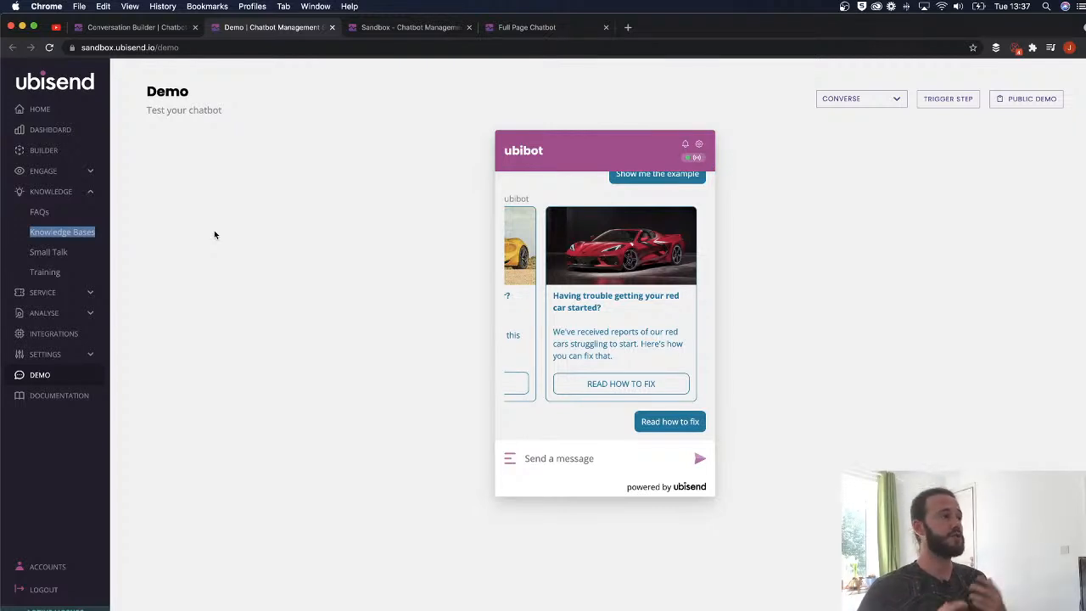
{"action": "left_click", "coordinate": [386, 31]}
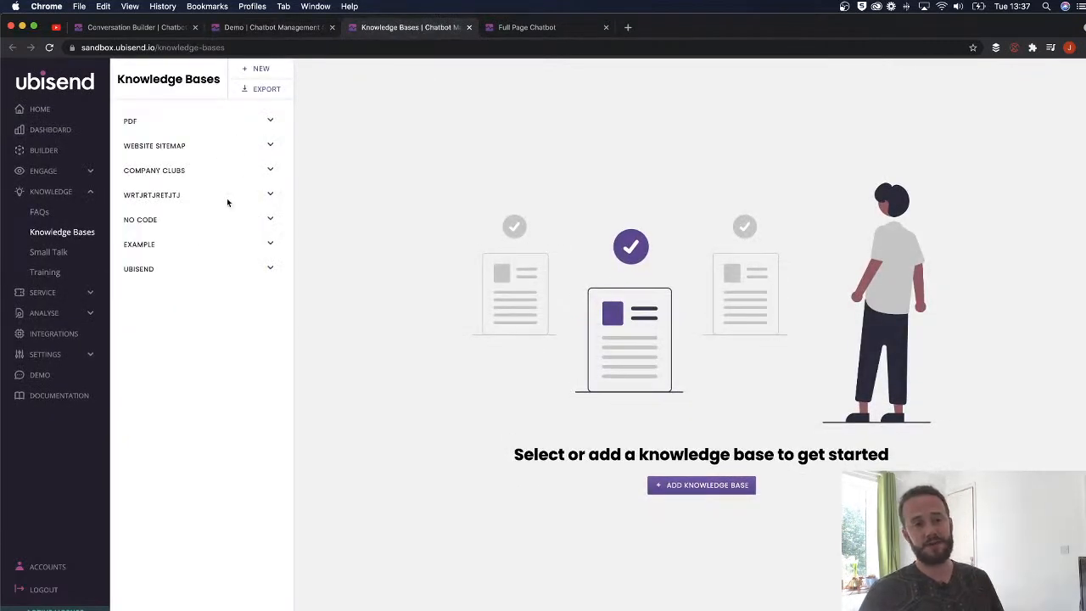
- Look through the Website Sitemap entries, then return to Step One's message field
{"action": "left_click", "coordinate": [270, 145]}
{"action": "scroll", "coordinate": [173, 321], "scroll_direction": "down", "scroll_amount": 2}
{"action": "scroll", "coordinate": [173, 321], "scroll_direction": "down", "scroll_amount": 3}
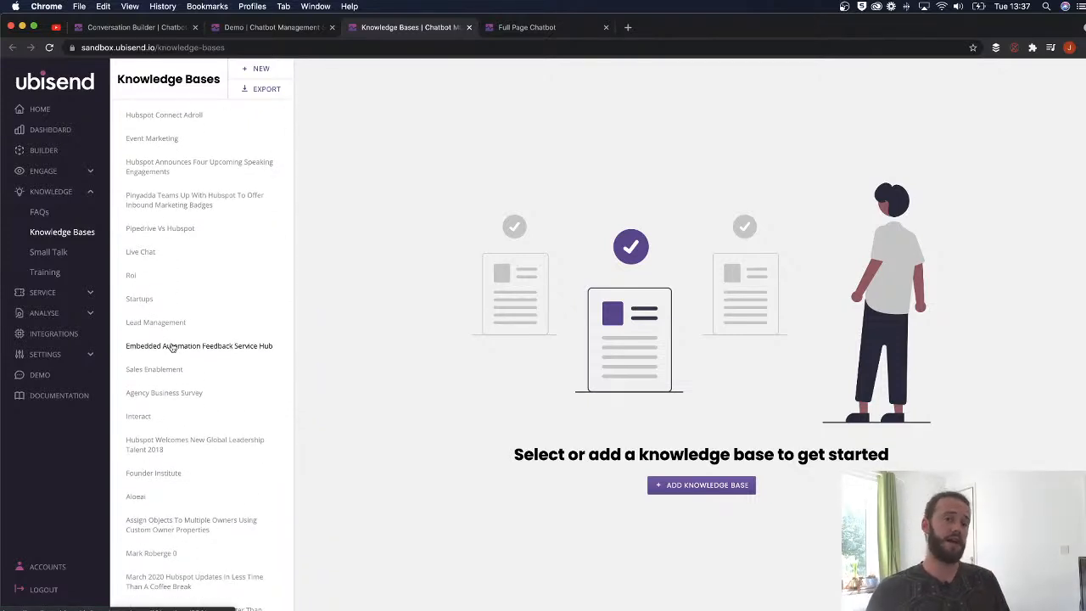
{"action": "scroll", "coordinate": [187, 254], "scroll_direction": "up", "scroll_amount": 5}
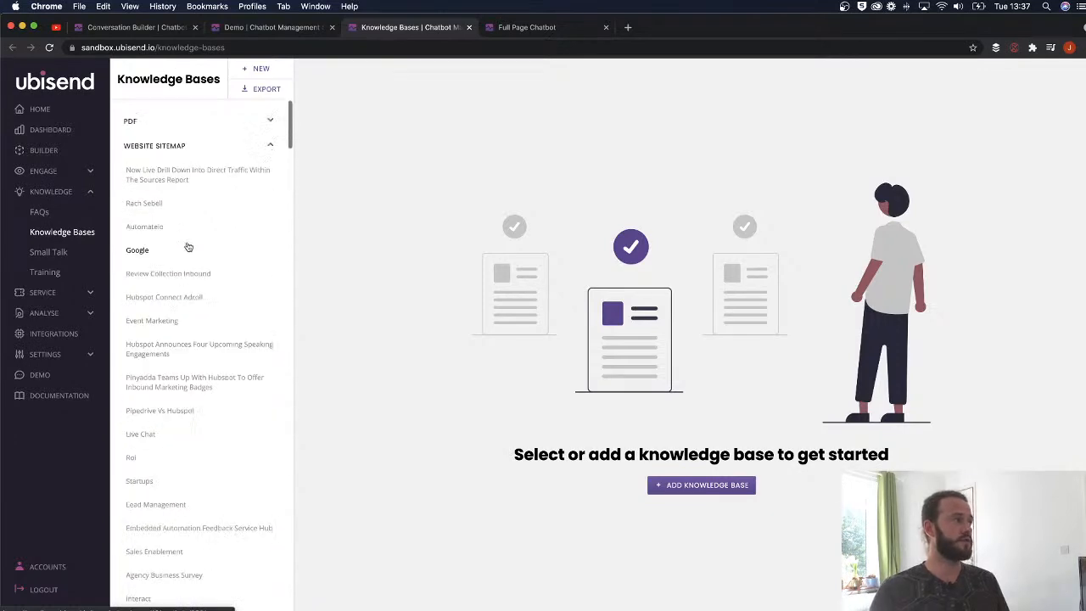
{"action": "scroll", "coordinate": [136, 339], "scroll_direction": "down", "scroll_amount": 15}
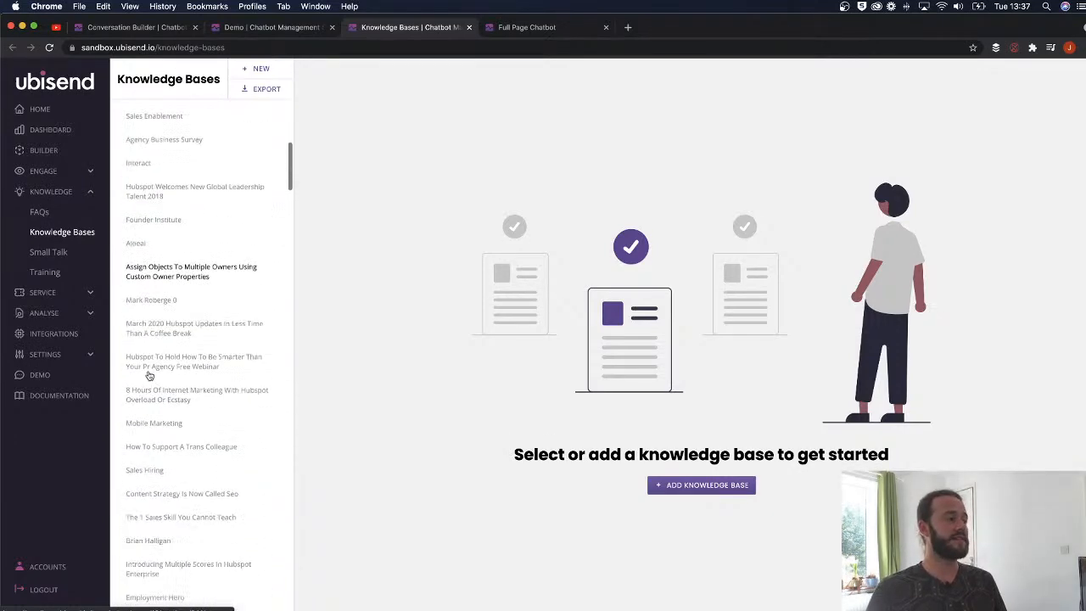
{"action": "scroll", "coordinate": [149, 377], "scroll_direction": "down", "scroll_amount": 15}
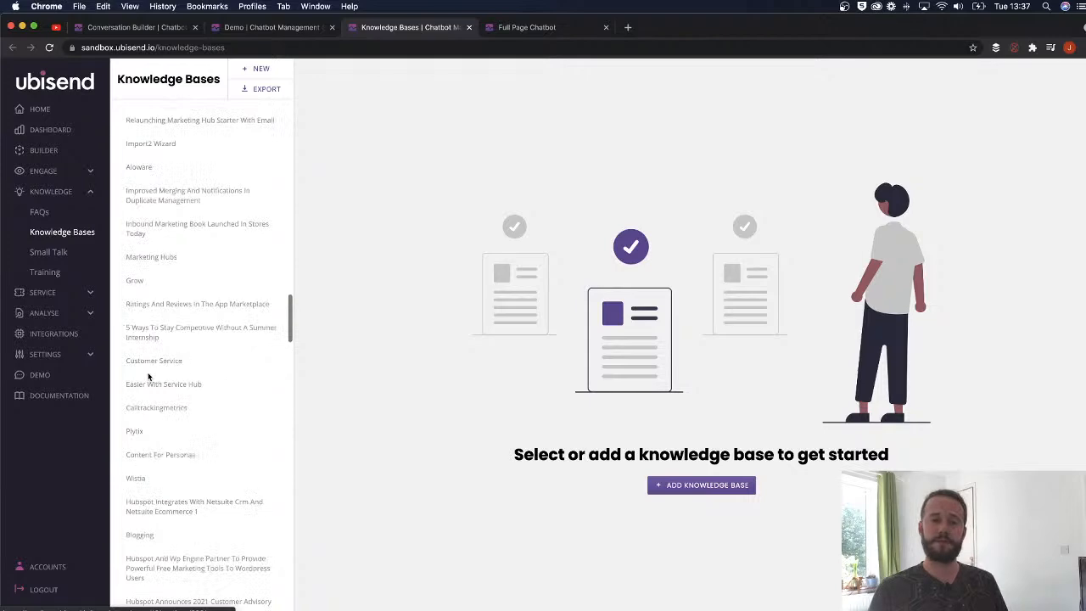
{"action": "scroll", "coordinate": [148, 377], "scroll_direction": "down", "scroll_amount": 15}
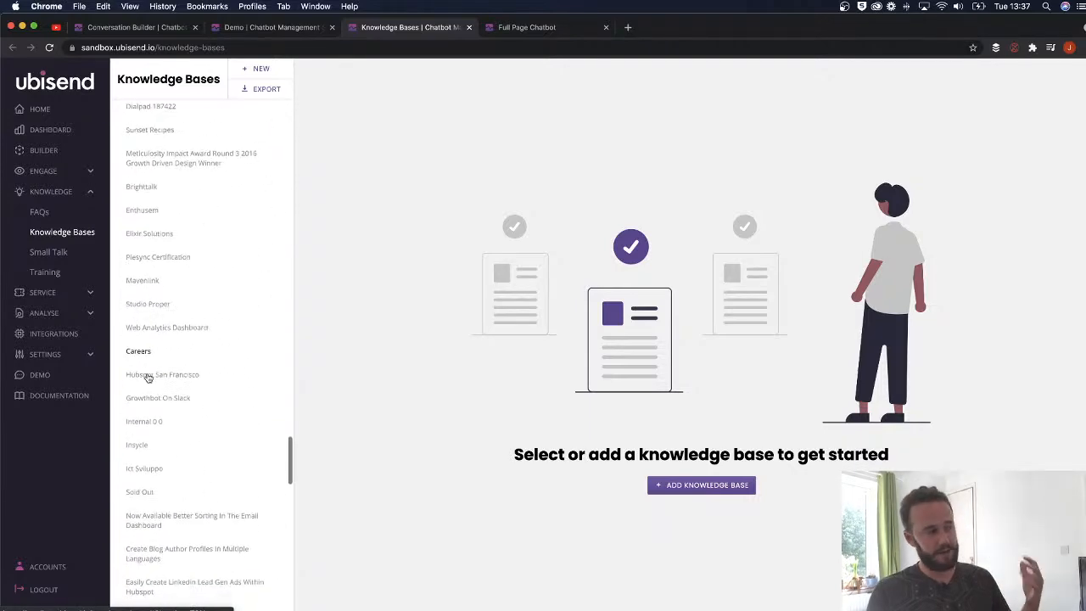
{"action": "scroll", "coordinate": [148, 380], "scroll_direction": "down", "scroll_amount": 11}
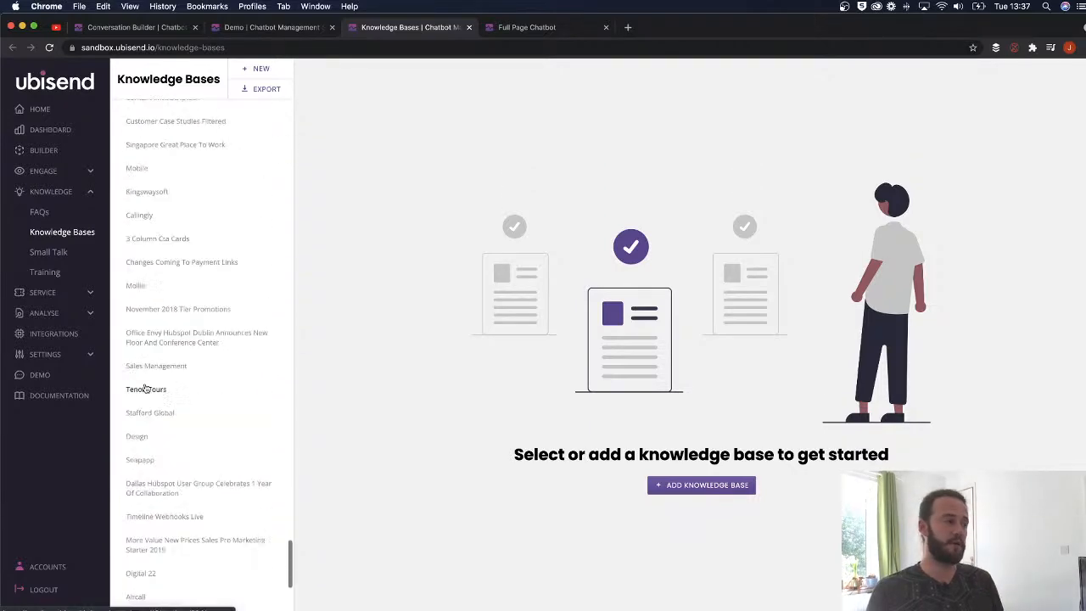
{"action": "scroll", "coordinate": [167, 387], "scroll_direction": "up", "scroll_amount": 11}
{"action": "scroll", "coordinate": [167, 387], "scroll_direction": "up", "scroll_amount": 20}
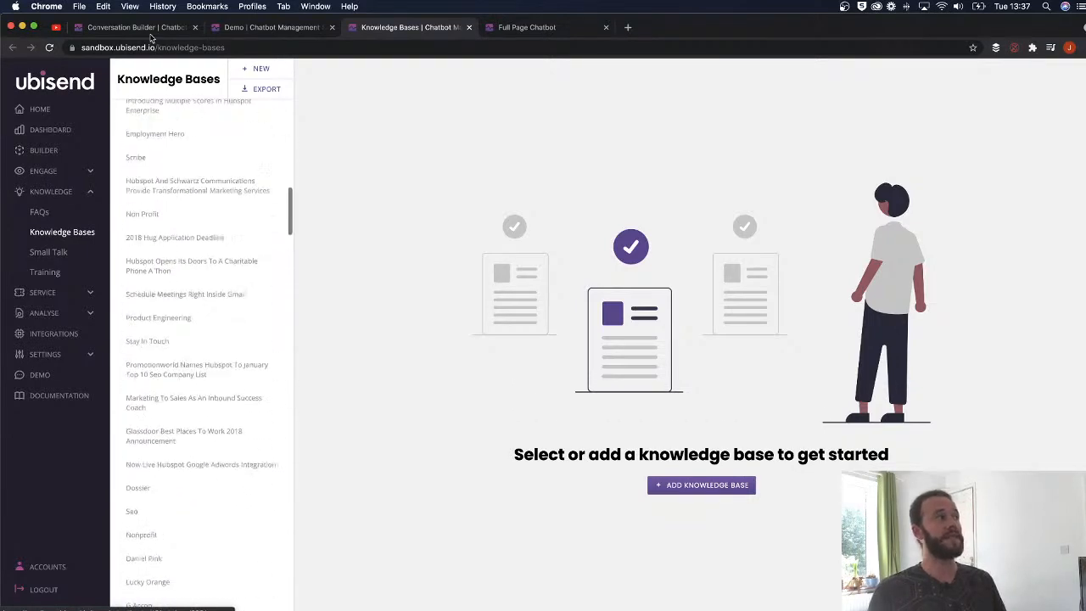
{"action": "key", "text": "super+1"}
{"action": "left_click", "coordinate": [444, 253]}
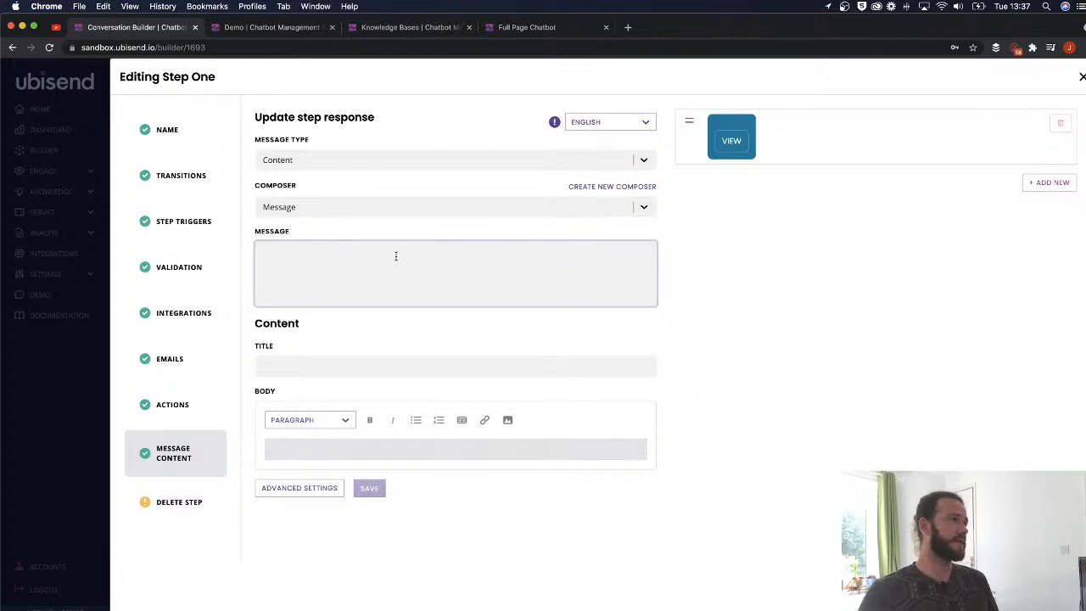
- Collapse Website Sitemap, open the No Code knowledge base's No code section, and select its content
{"action": "left_click", "coordinate": [401, 24]}
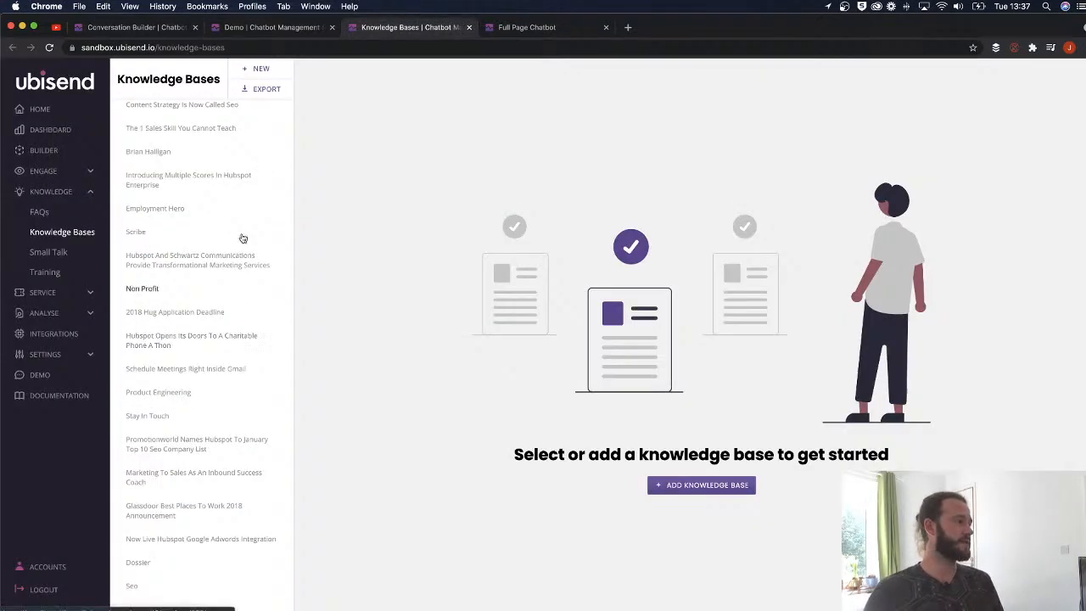
{"action": "scroll", "coordinate": [212, 195], "scroll_direction": "up", "scroll_amount": 5}
{"action": "left_click", "coordinate": [271, 146]}
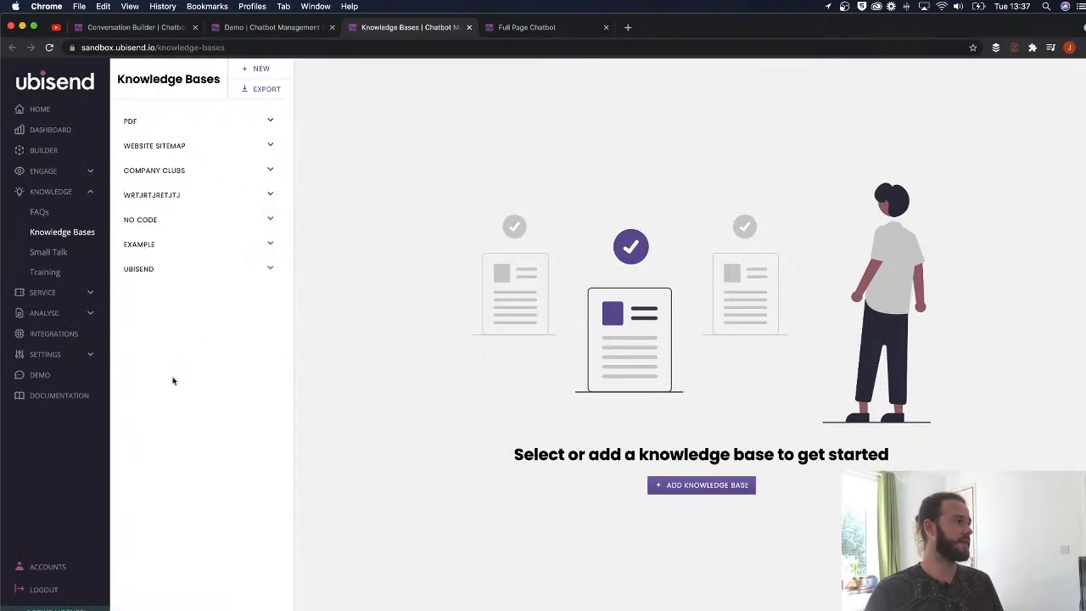
{"action": "left_click", "coordinate": [259, 222]}
{"action": "left_click", "coordinate": [143, 244]}
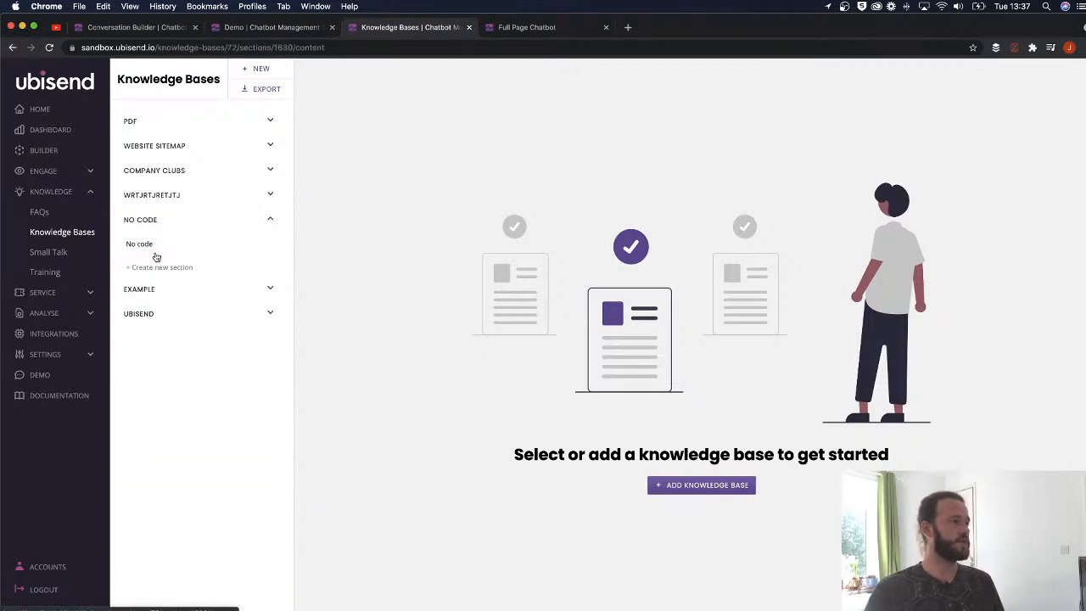
{"action": "left_click_drag", "start_coordinate": [874, 386], "coordinate": [730, 216]}
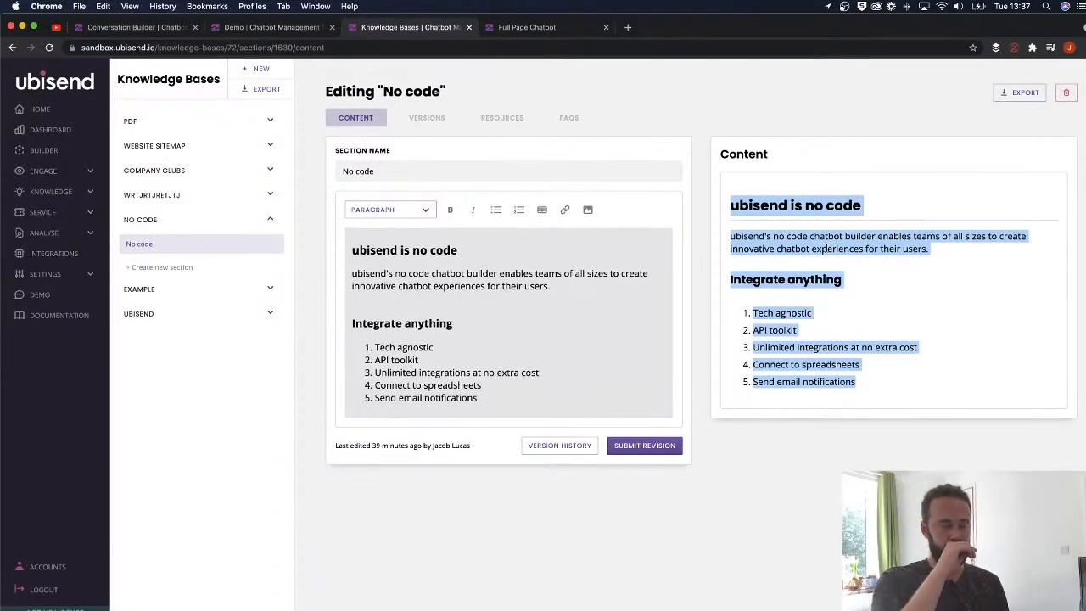
{"action": "left_click", "coordinate": [781, 265]}
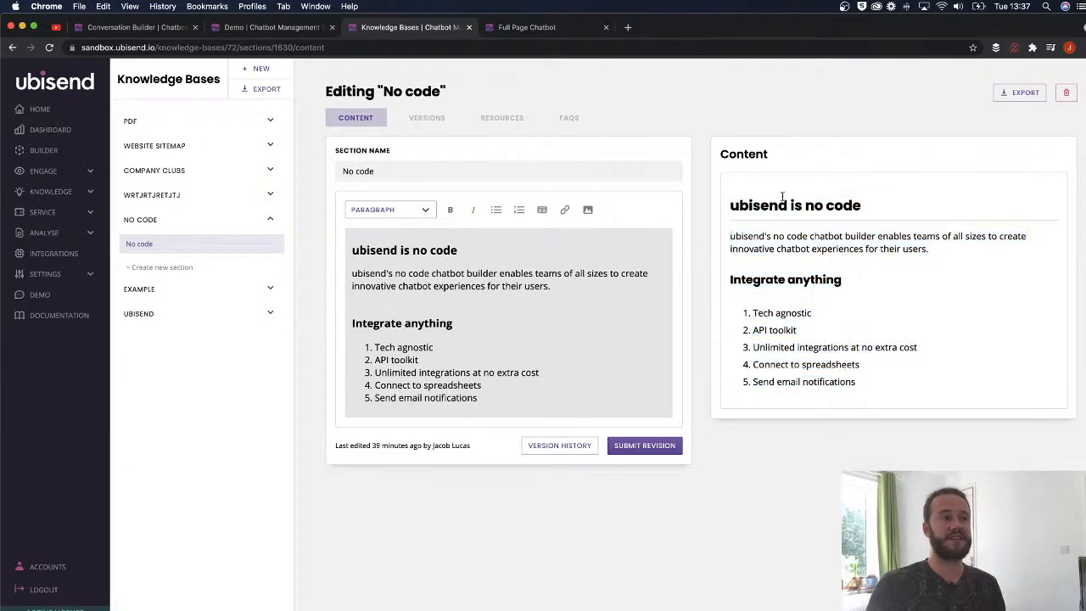
{"action": "left_click_drag", "start_coordinate": [735, 206], "coordinate": [909, 383]}
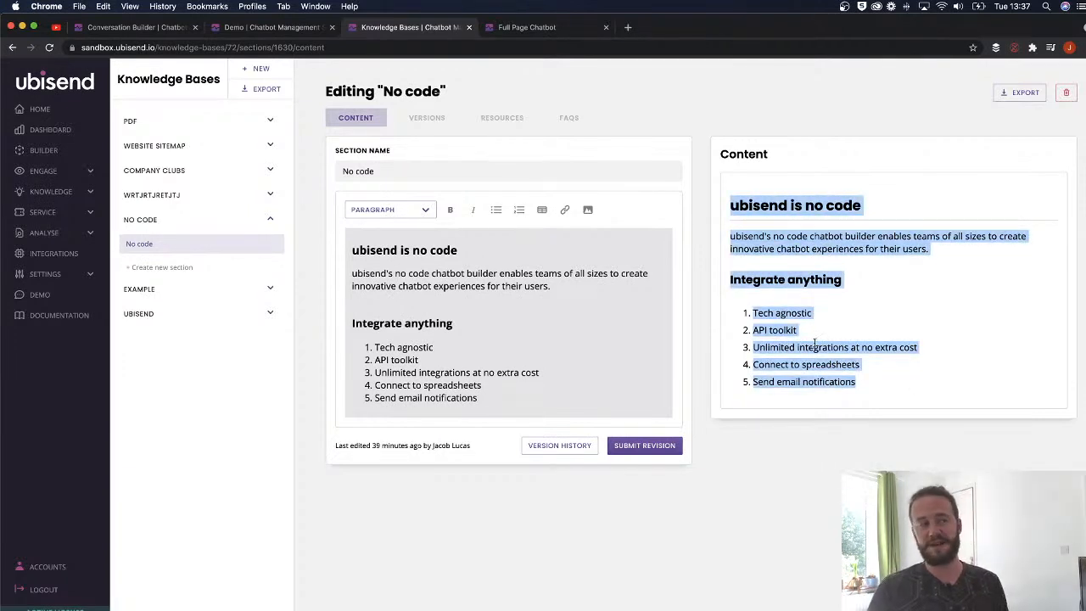
- Write the first reply as "Yes, you can use ubisend without writing a single line of code."
{"action": "left_click", "coordinate": [145, 27]}
{"action": "left_click", "coordinate": [355, 287]}
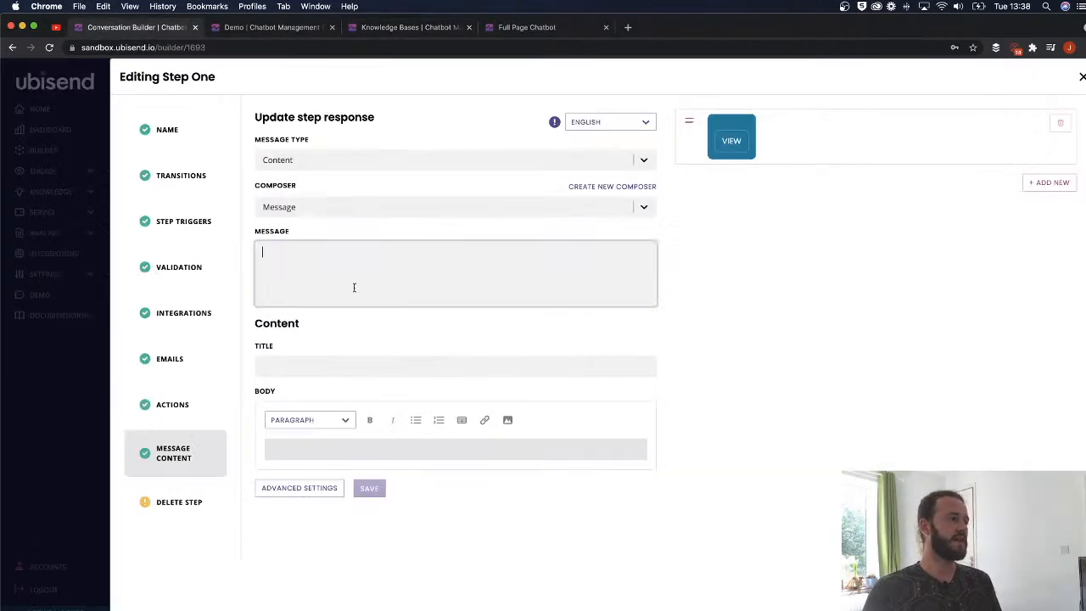
{"action": "left_click", "coordinate": [348, 280]}
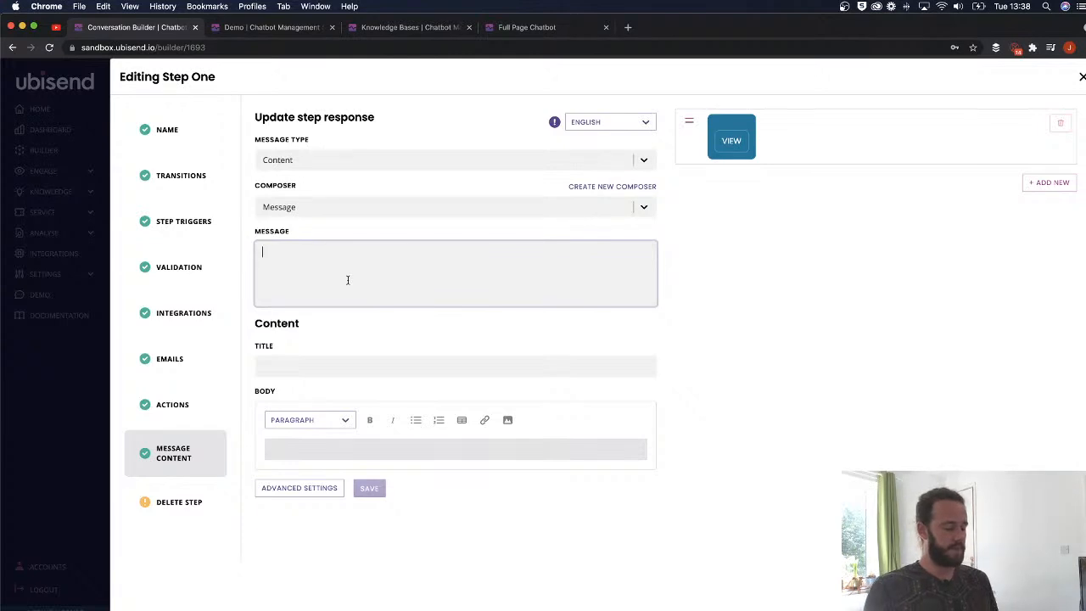
{"action": "type", "text": "Yes, y"}
{"action": "key", "text": "BackSpace"}
{"action": "type", "text": "you can ub"}
{"action": "key", "text": "BackSpace"}
{"action": "type", "text": "se ubise"}
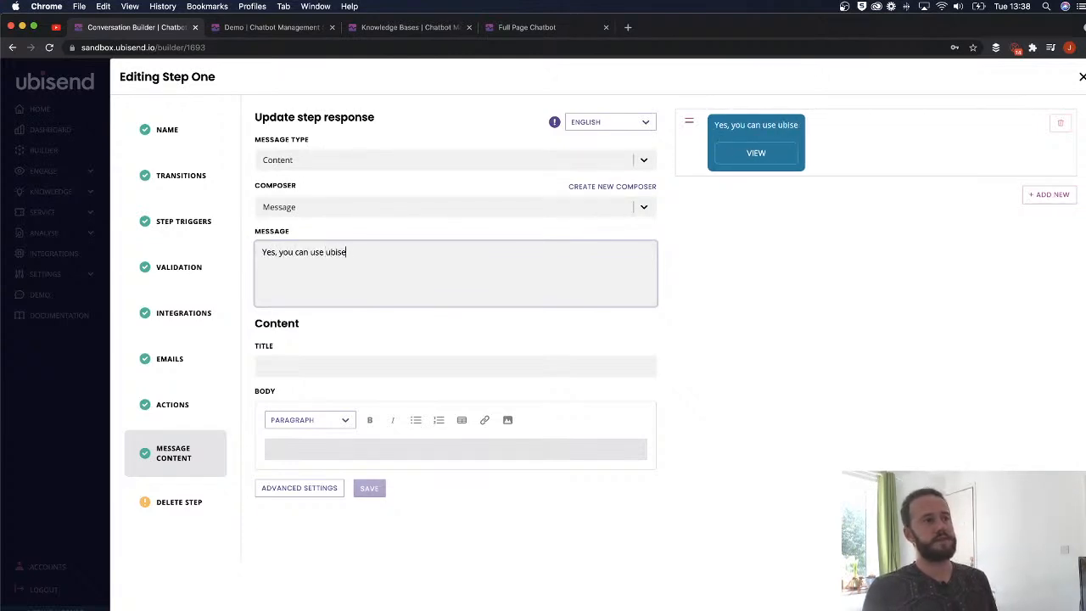
{"action": "type", "text": "nd without writing a sing"}
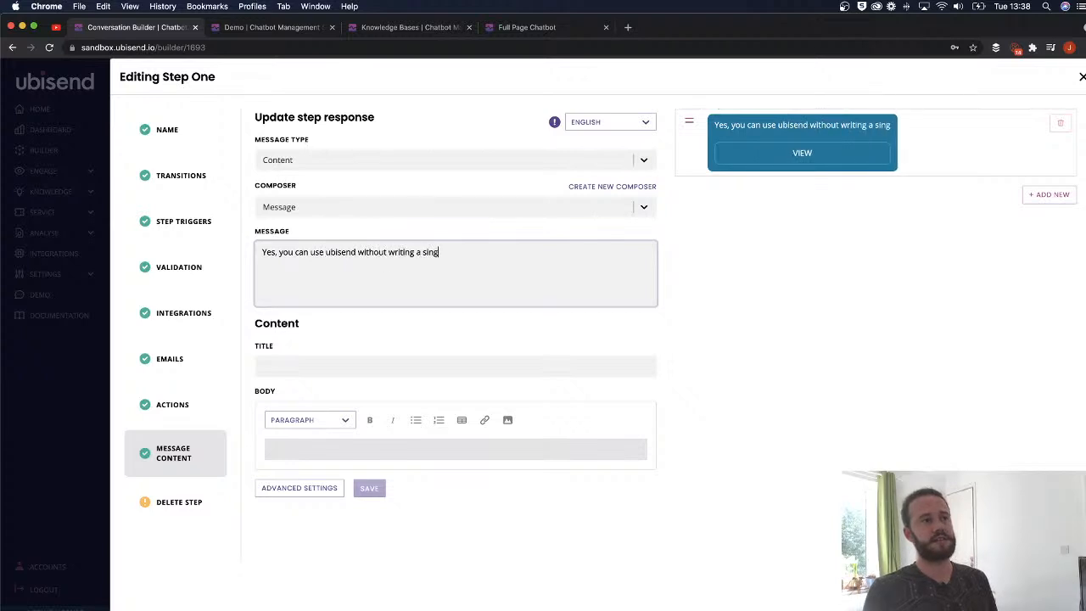
{"action": "type", "text": "le line of code."}
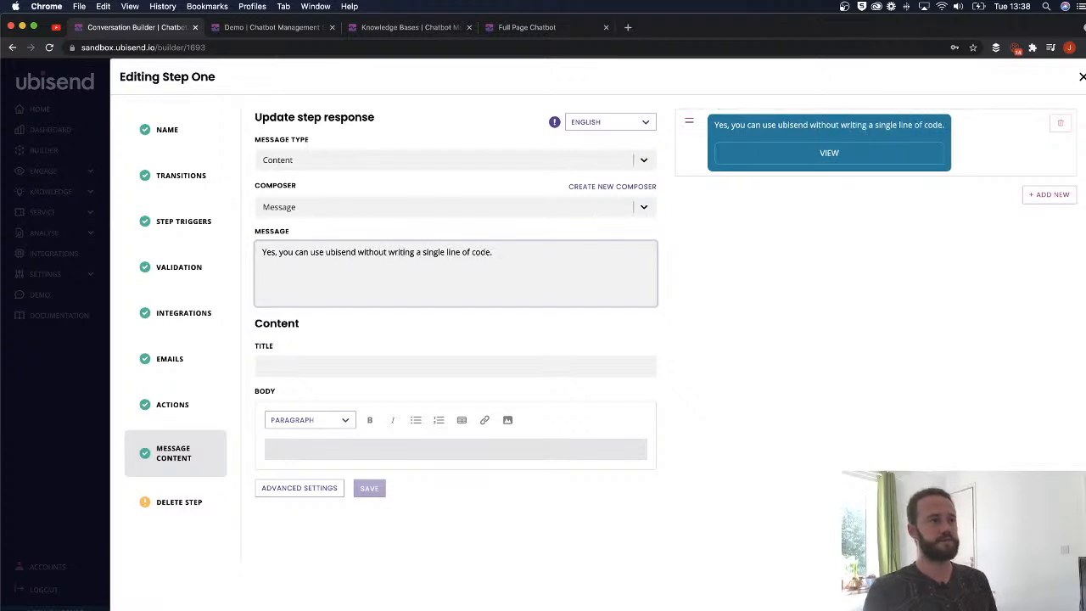
- Make the first reply a Standard message and add a second message row
{"action": "left_click", "coordinate": [310, 160]}
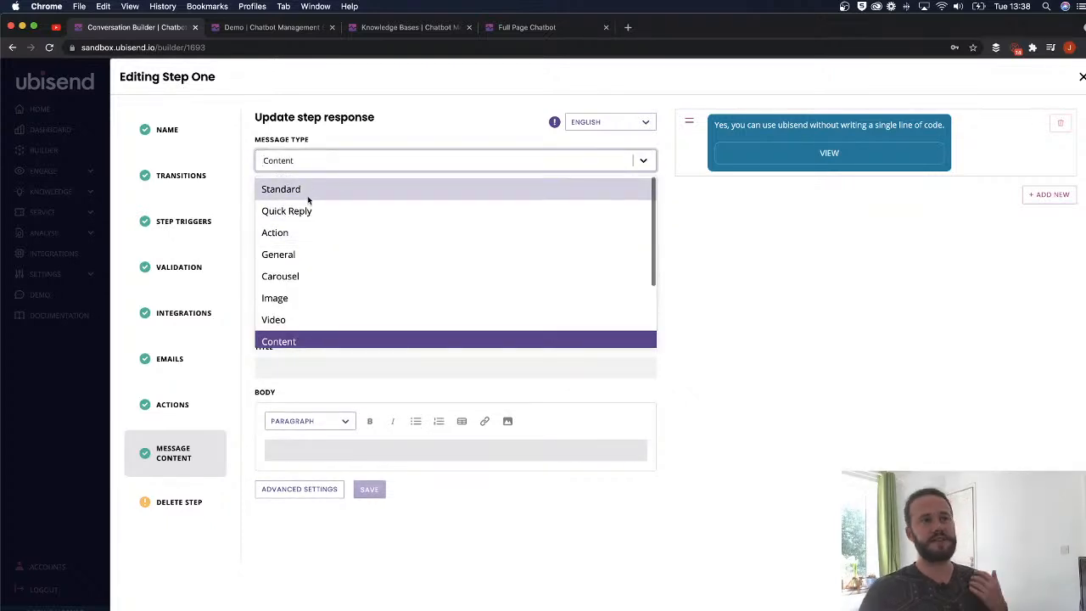
{"action": "left_click", "coordinate": [306, 191]}
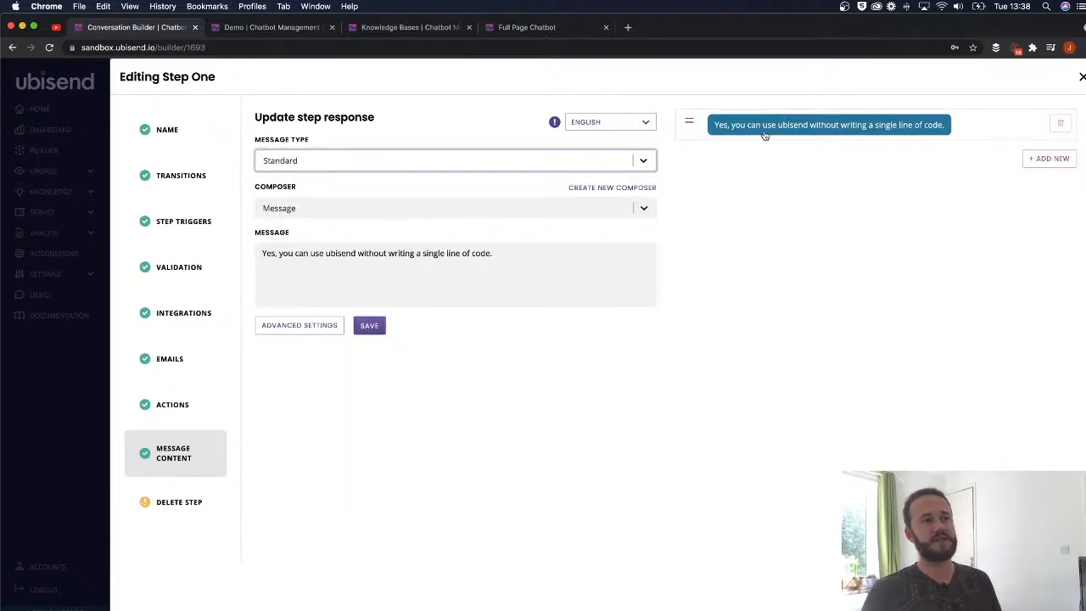
{"action": "left_click", "coordinate": [1049, 158]}
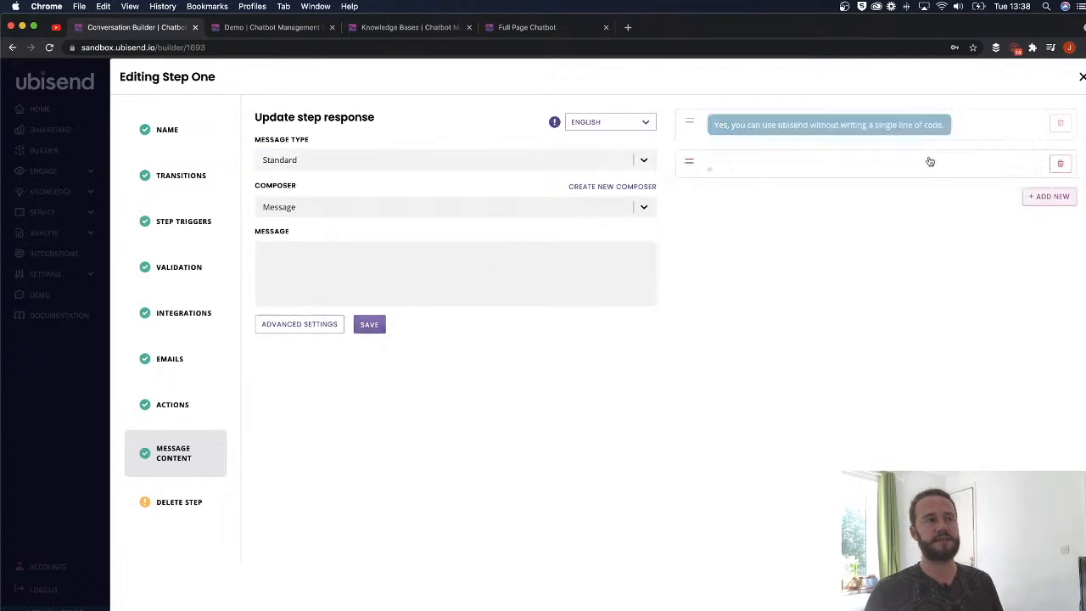
- Make the new message a Content message reading "Here's a bit more information."
{"action": "left_click", "coordinate": [334, 162]}
{"action": "scroll", "coordinate": [305, 255], "scroll_direction": "down", "scroll_amount": 2}
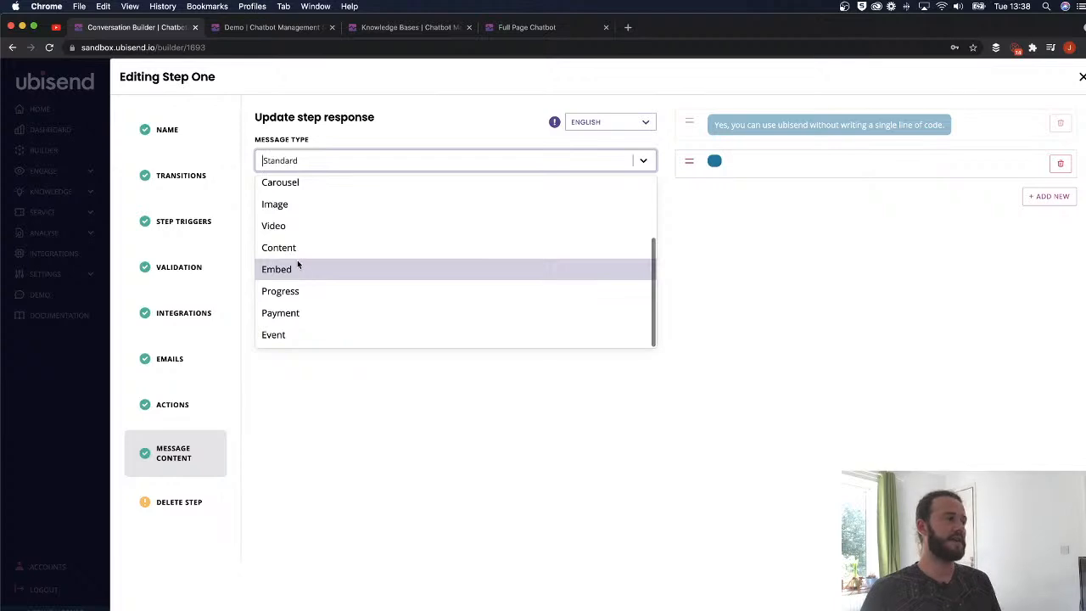
{"action": "left_click", "coordinate": [297, 247]}
{"action": "left_click", "coordinate": [369, 277]}
{"action": "type", "text": "Here's a bit more i"}
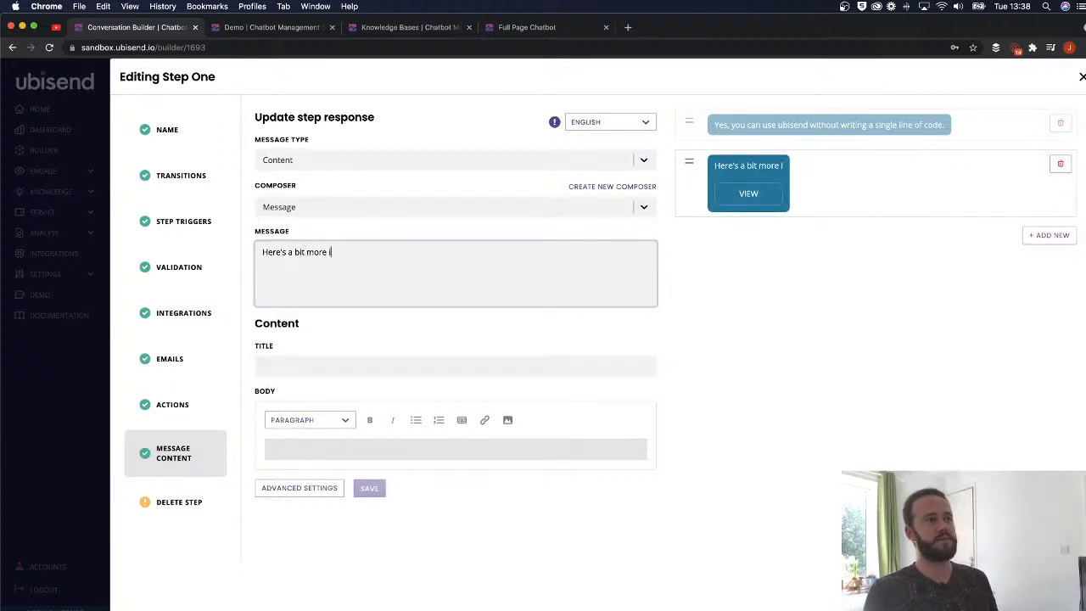
{"action": "type", "text": "nformation."}
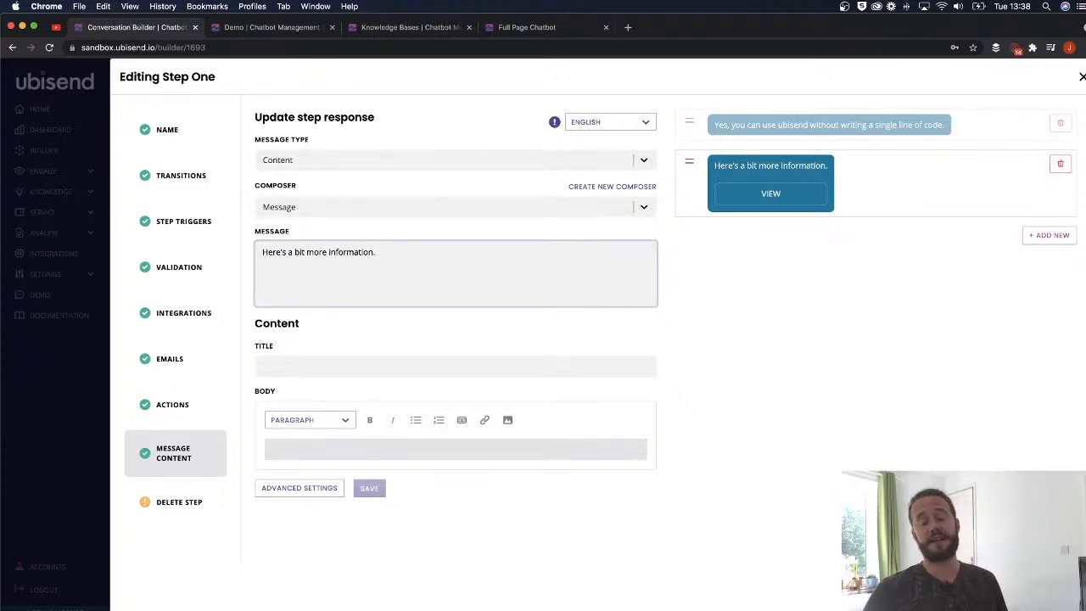
- Open the Content message's Advanced Settings and its Data Type list
{"action": "left_click", "coordinate": [293, 365]}
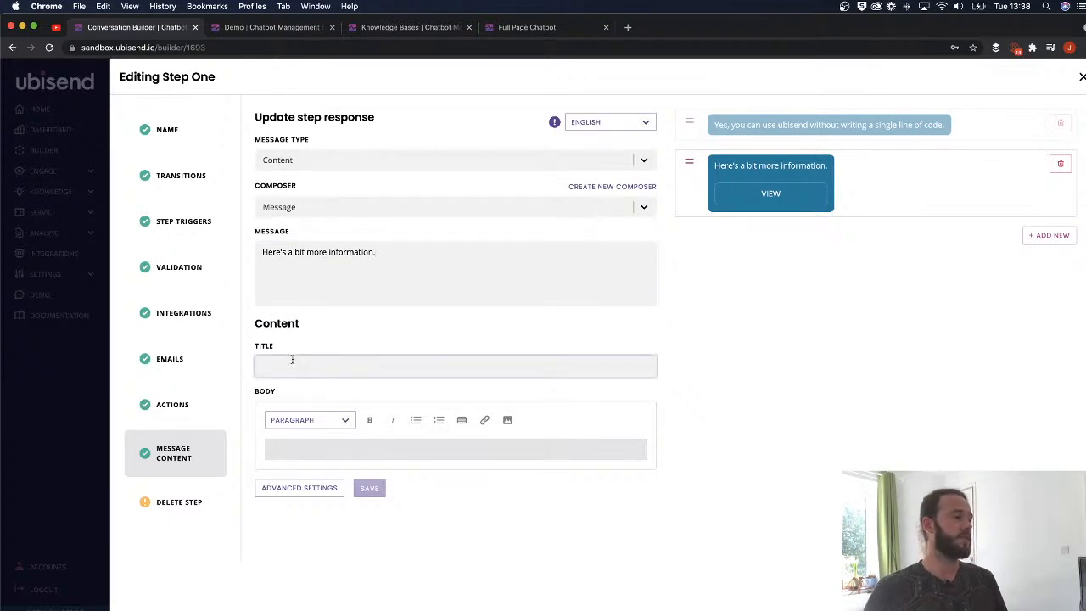
{"action": "left_click", "coordinate": [300, 488]}
{"action": "left_click", "coordinate": [438, 382]}
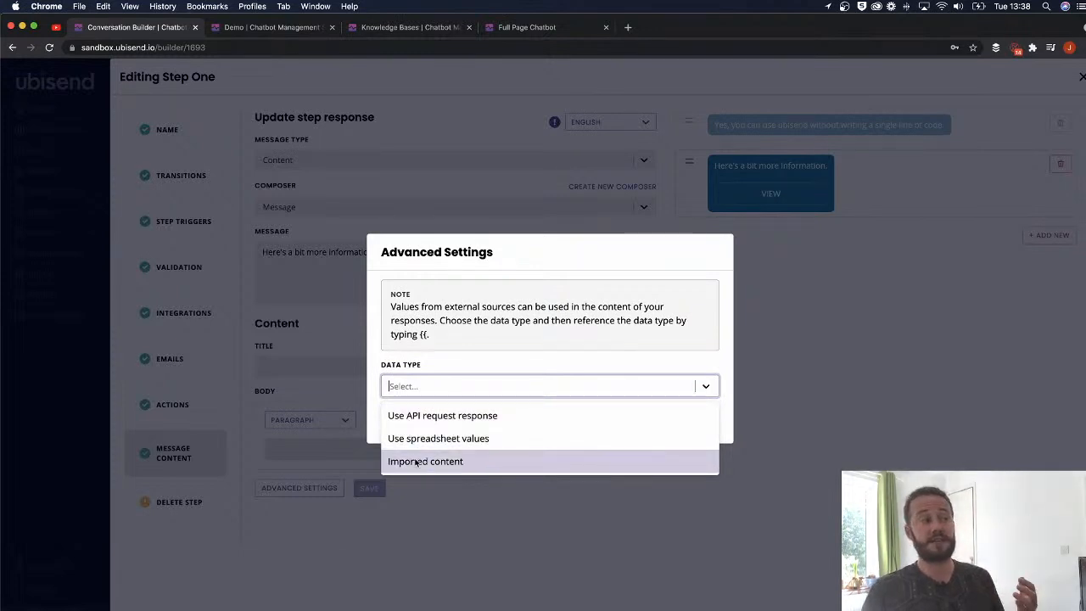
- Set the data type to Imported content with import and section 'No code', then save
{"action": "left_click", "coordinate": [416, 462]}
{"action": "left_click", "coordinate": [430, 388]}
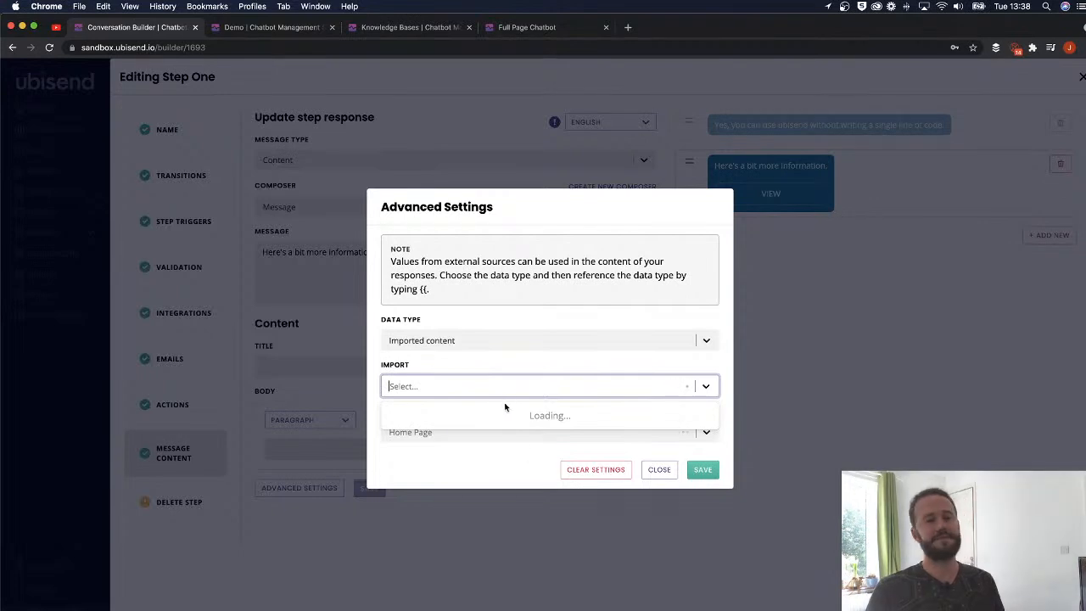
{"action": "left_click", "coordinate": [424, 461]}
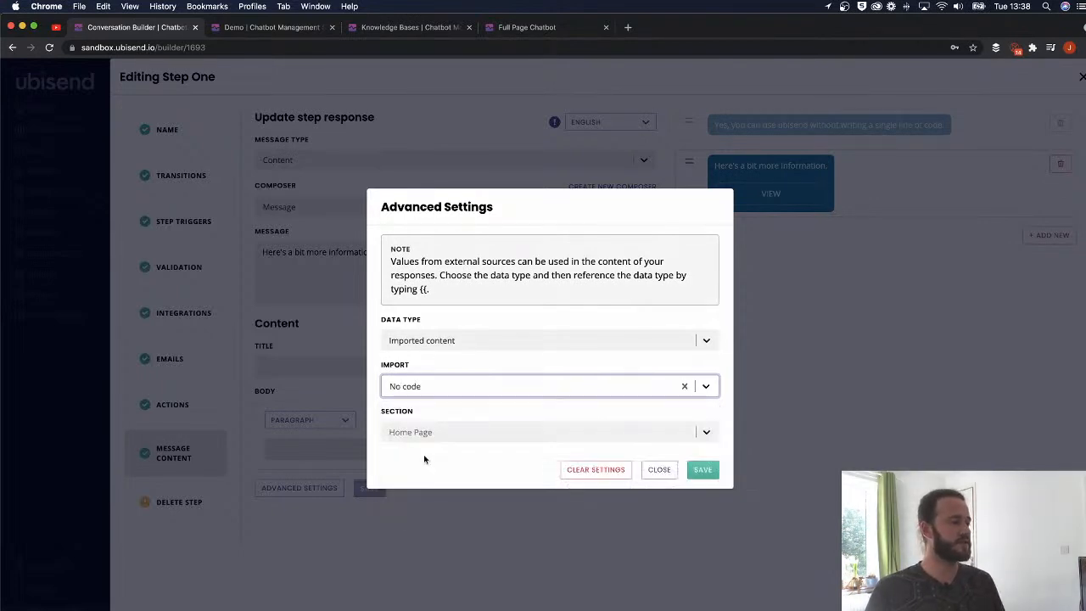
{"action": "left_click", "coordinate": [429, 431]}
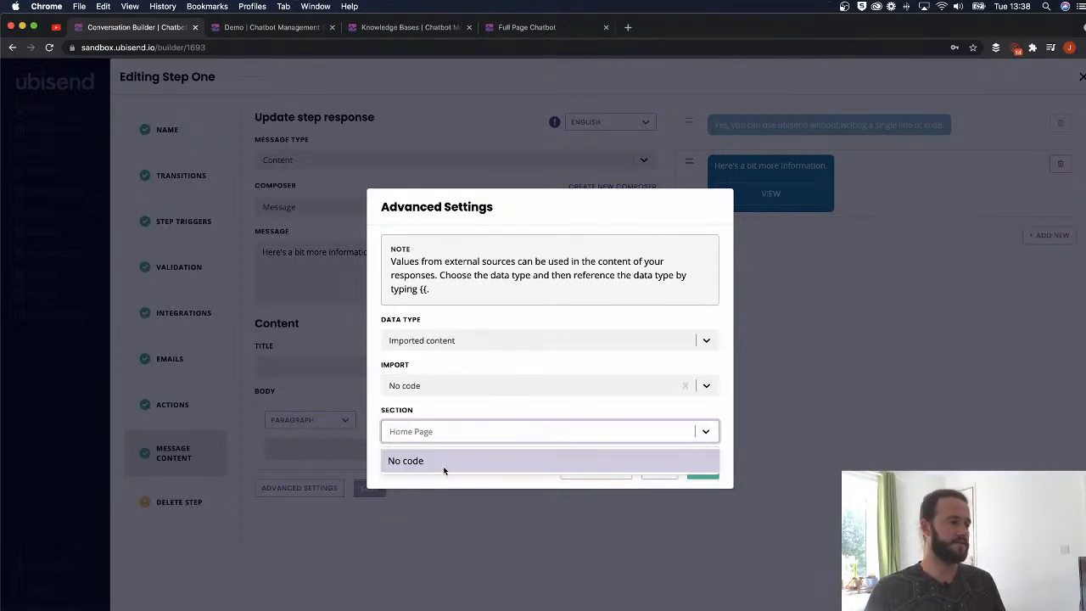
{"action": "left_click", "coordinate": [443, 462]}
{"action": "left_click", "coordinate": [426, 27]}
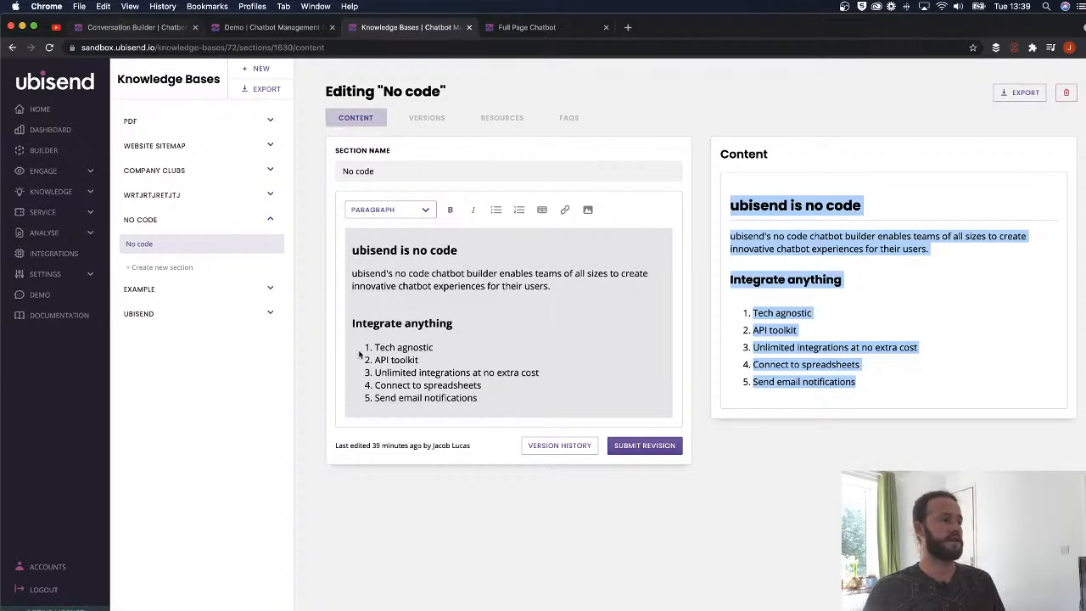
{"action": "left_click", "coordinate": [136, 27]}
{"action": "left_click", "coordinate": [706, 472]}
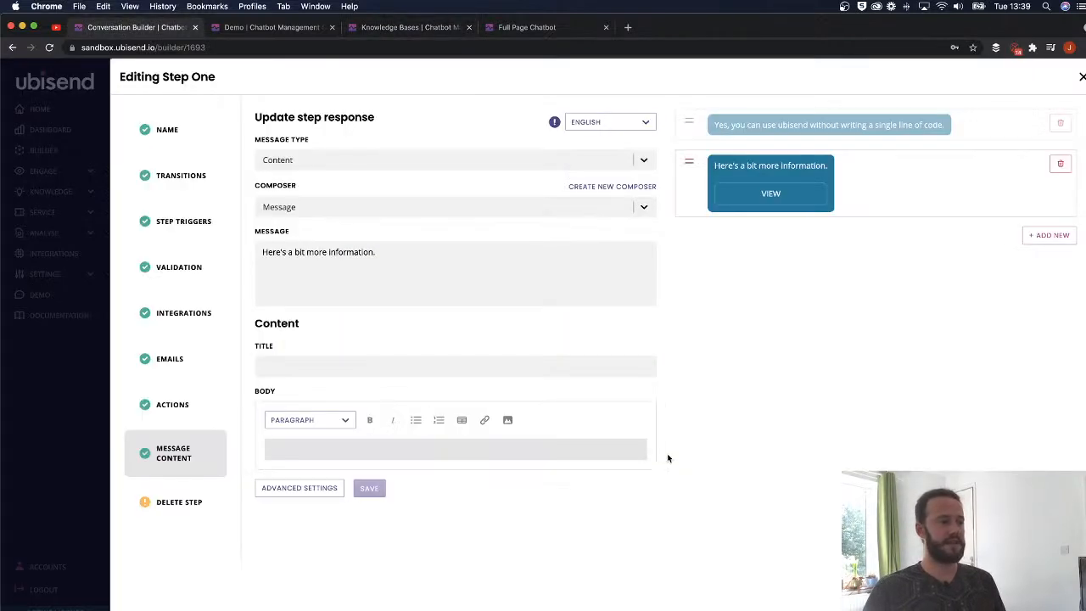
- Insert the {{knowledge_base_section_name}} variable into the content title
{"action": "left_click", "coordinate": [303, 450]}
{"action": "type", "text": "{{section_"}
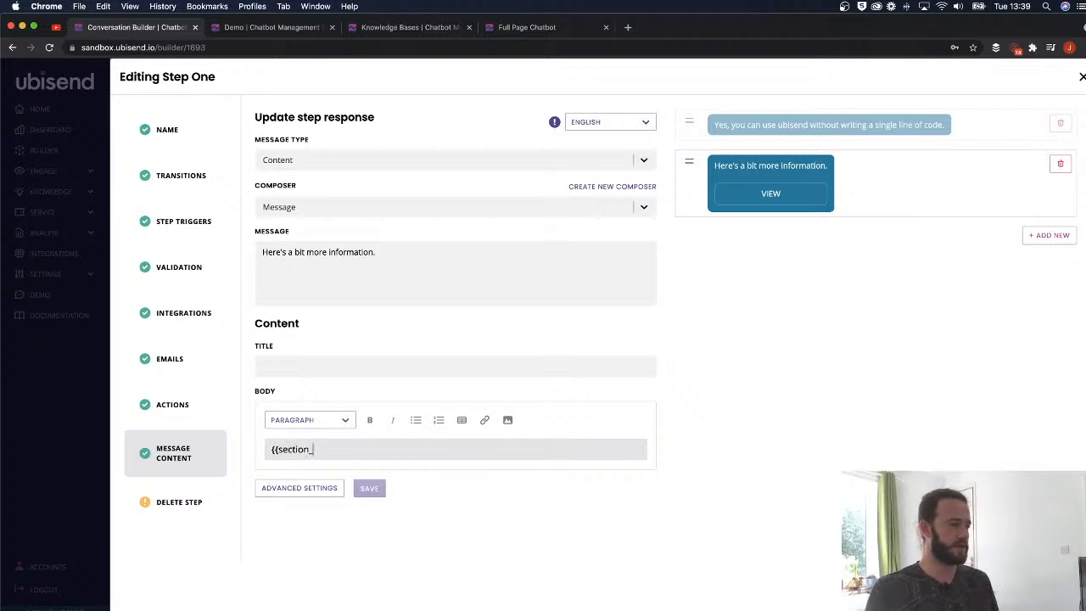
{"action": "left_click", "coordinate": [311, 365]}
{"action": "type", "text": "{{secti"}
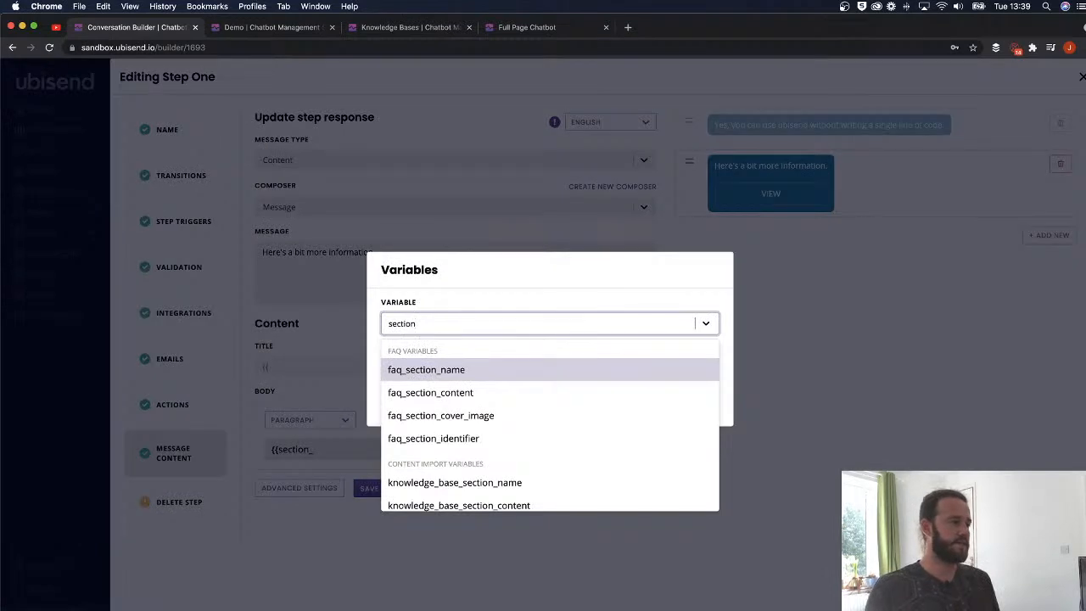
{"action": "scroll", "coordinate": [450, 399], "scroll_direction": "down", "scroll_amount": 3}
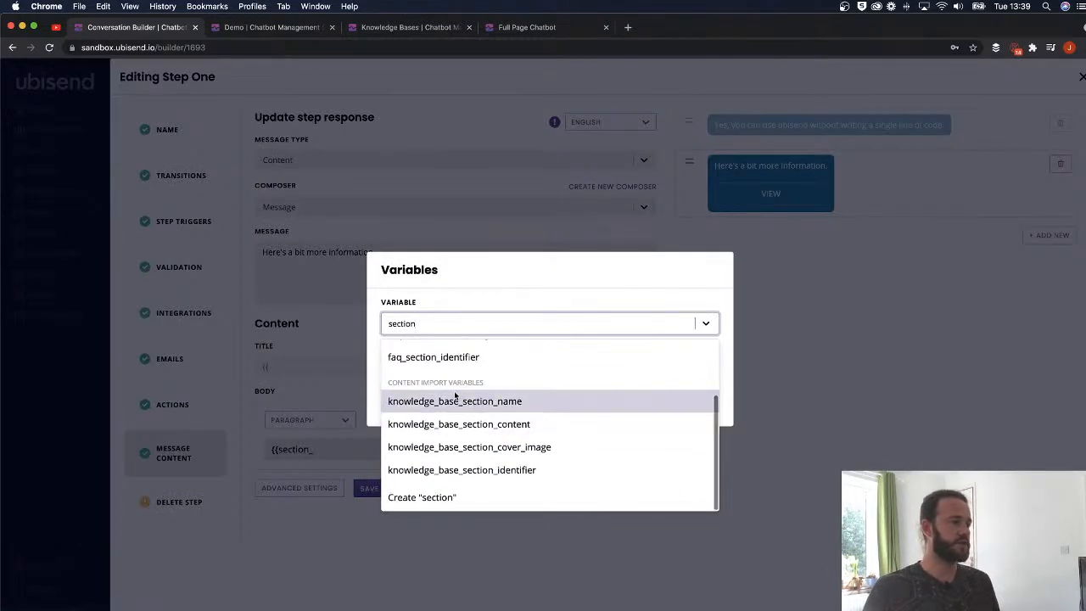
{"action": "left_click", "coordinate": [470, 403]}
{"action": "left_click", "coordinate": [567, 371]}
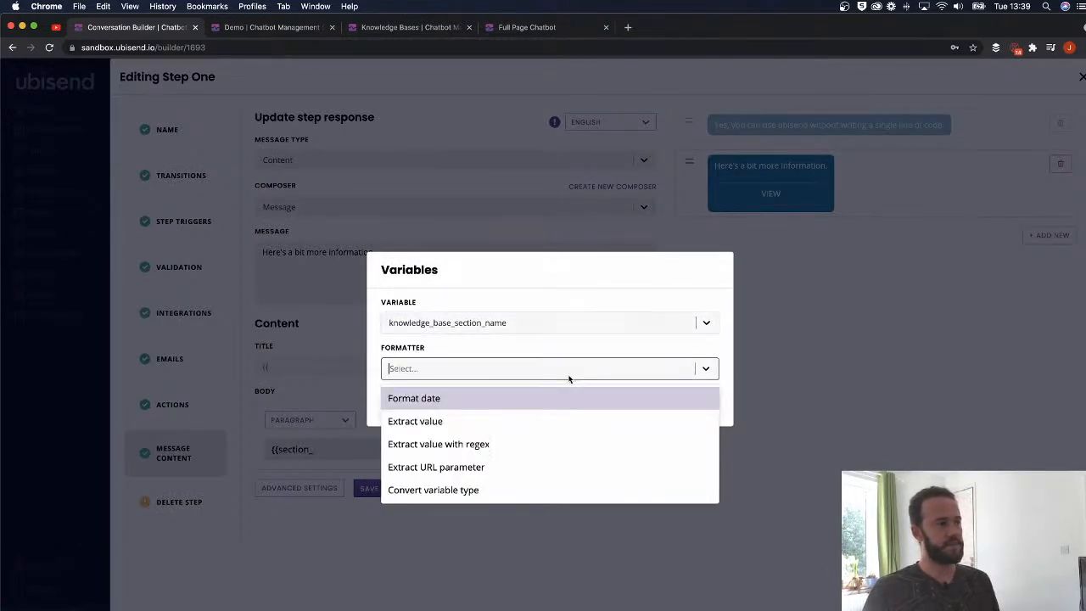
{"action": "left_click", "coordinate": [563, 368]}
{"action": "left_click", "coordinate": [697, 406]}
- Put {{knowledge_base_section_content}} in the content body and remove the extra copy from the title
{"action": "type", "text": "{{knowledge_base_section_"}
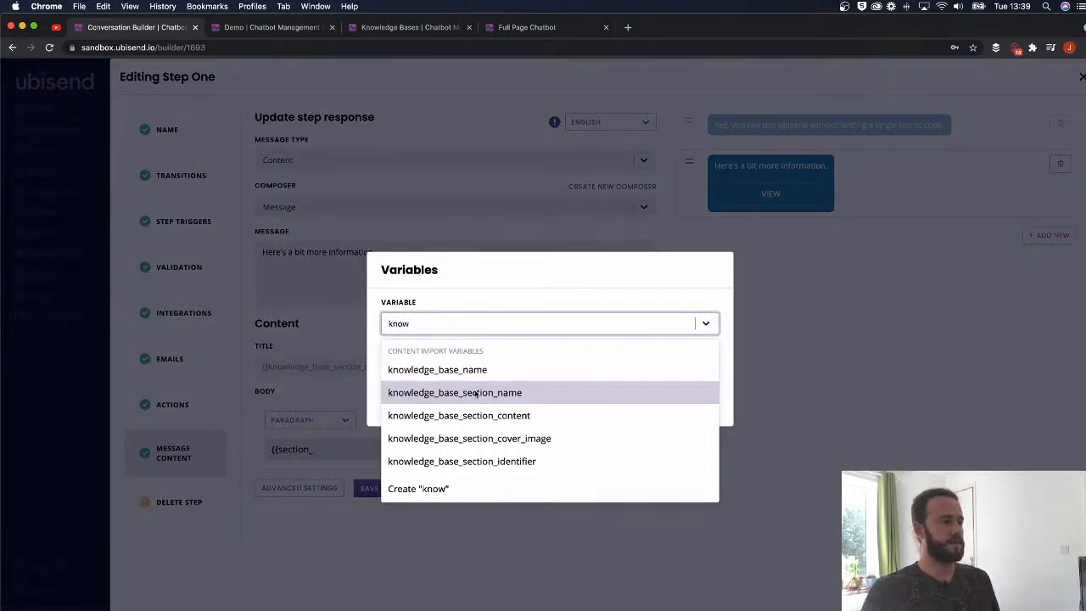
{"action": "left_click", "coordinate": [475, 415]}
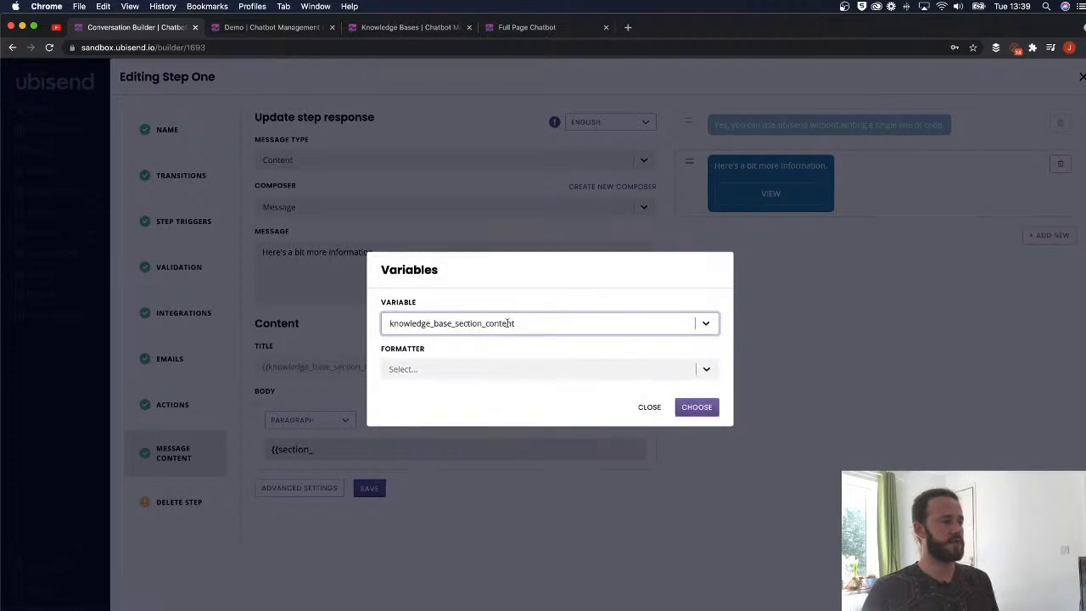
{"action": "left_click", "coordinate": [521, 326]}
{"action": "left_click", "coordinate": [540, 328]}
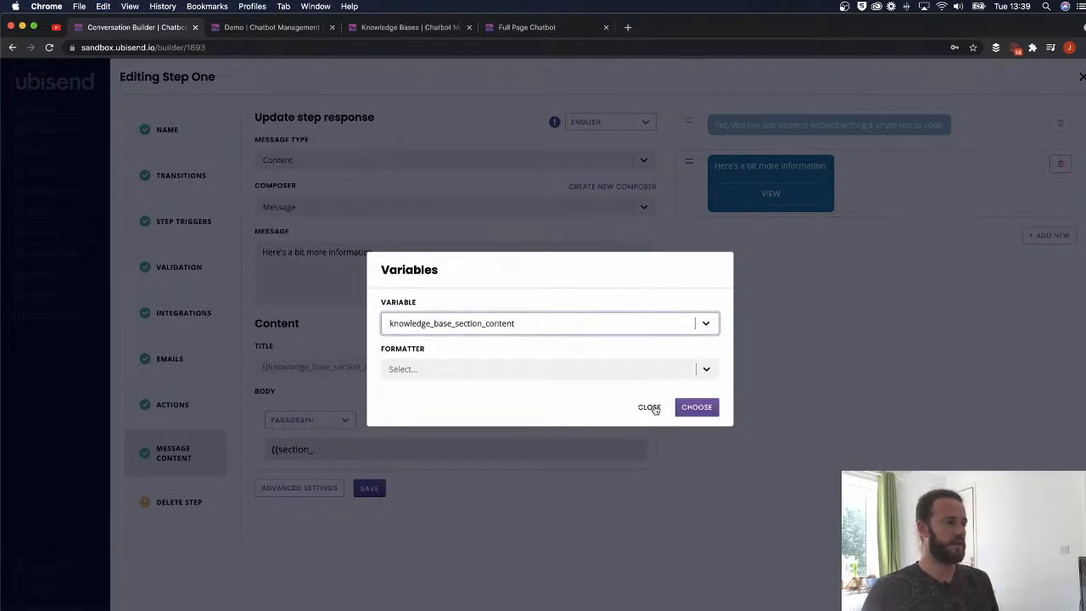
{"action": "left_click", "coordinate": [698, 408]}
{"action": "left_click_drag", "start_coordinate": [558, 365], "coordinate": [403, 370]}
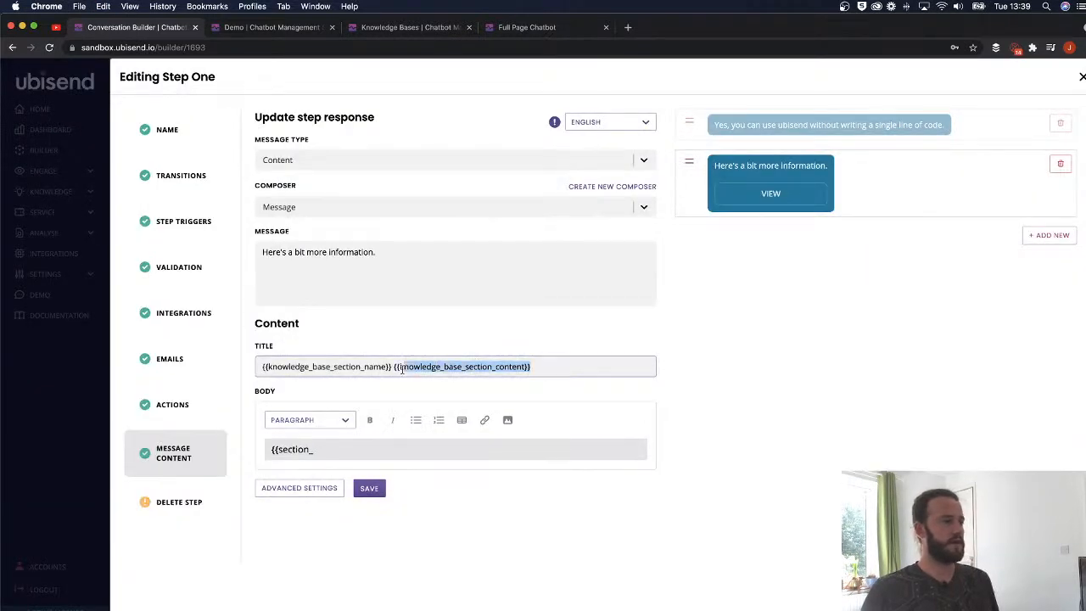
{"action": "key", "text": "super+c"}
{"action": "left_click_drag", "start_coordinate": [332, 448], "coordinate": [259, 448]}
{"action": "key", "text": "super+v"}
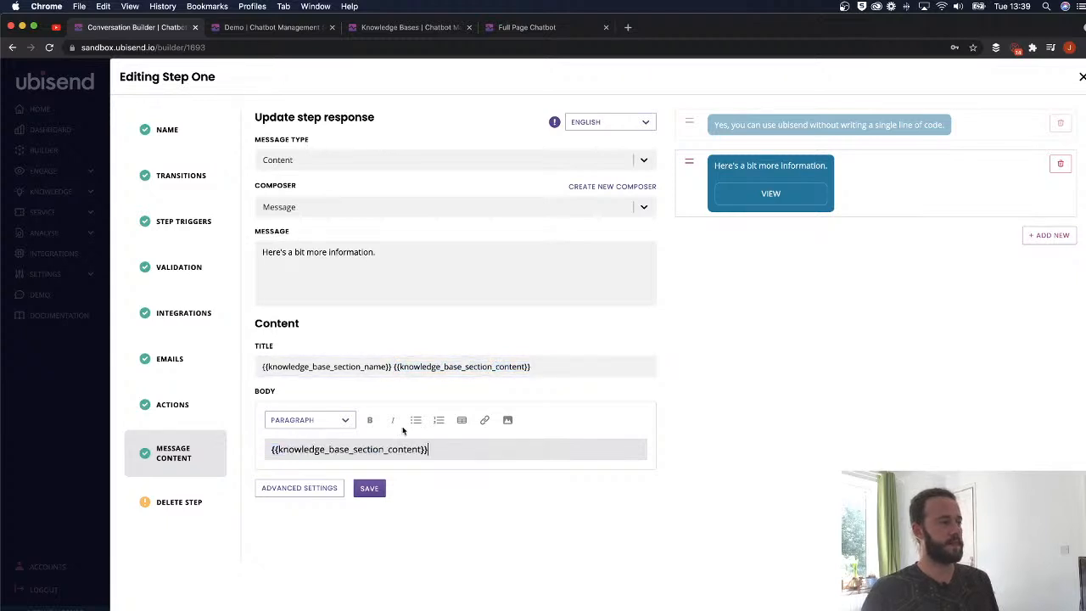
{"action": "left_click_drag", "start_coordinate": [548, 363], "coordinate": [394, 367]}
{"action": "key", "text": "BackSpace"}
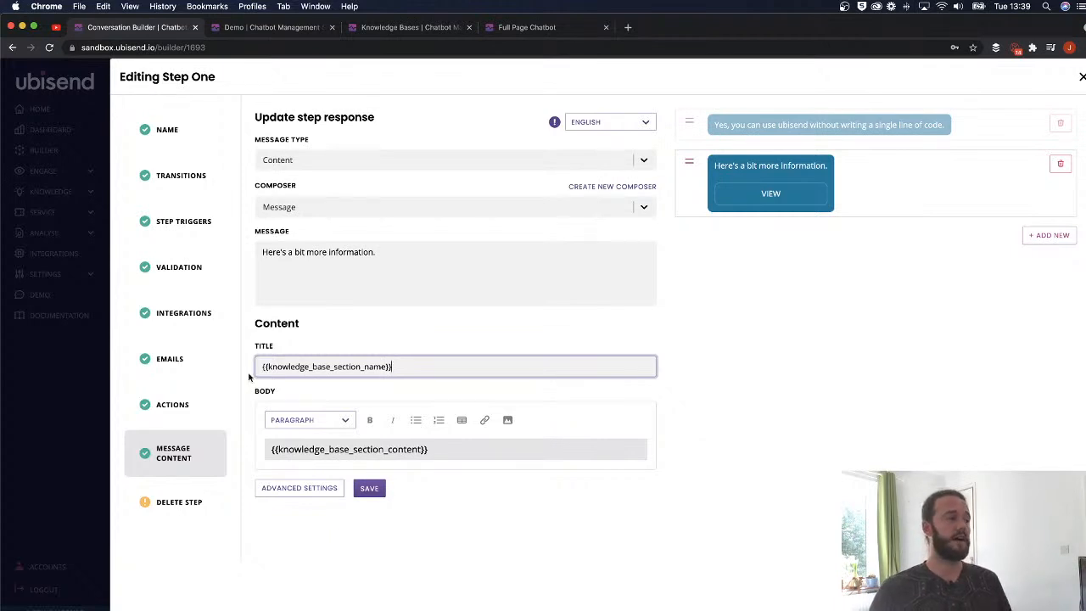
- Compare against the No code section and live chatbot, then save Step One
{"action": "left_click", "coordinate": [424, 27]}
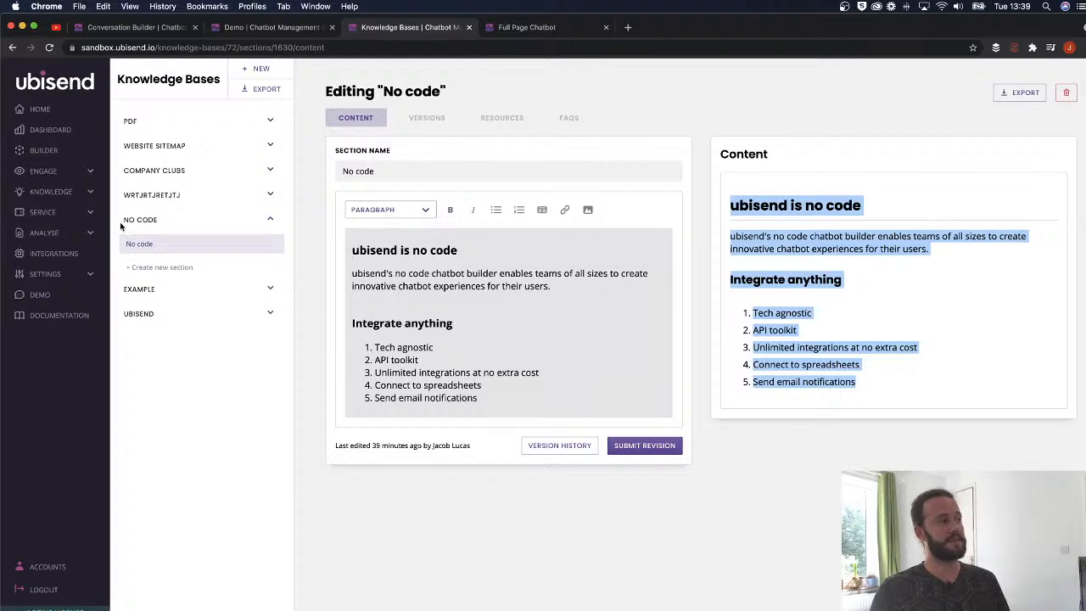
{"action": "left_click", "coordinate": [140, 27]}
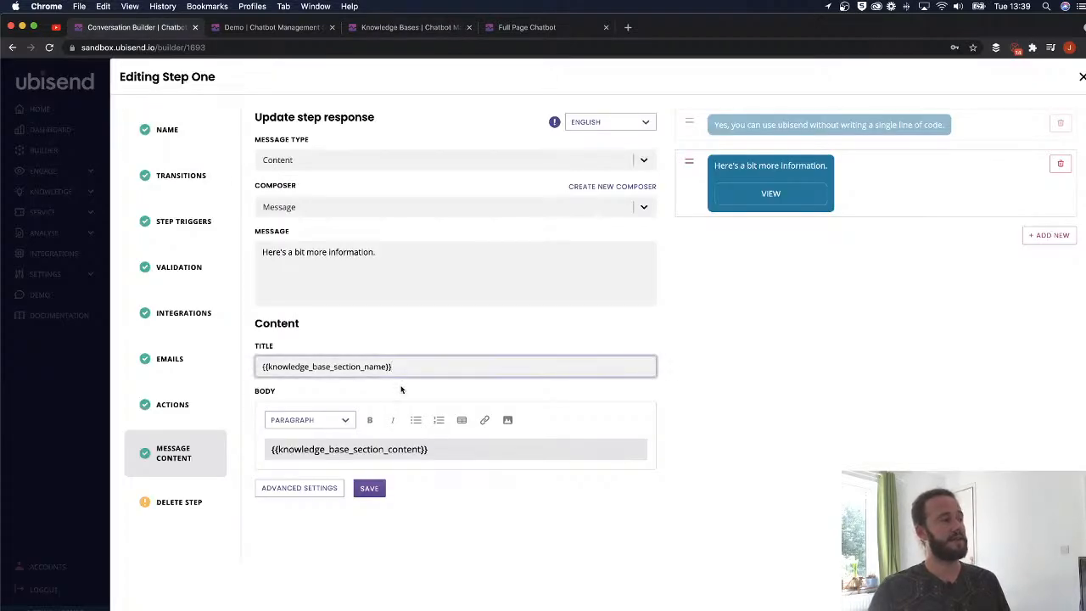
{"action": "left_click", "coordinate": [510, 27]}
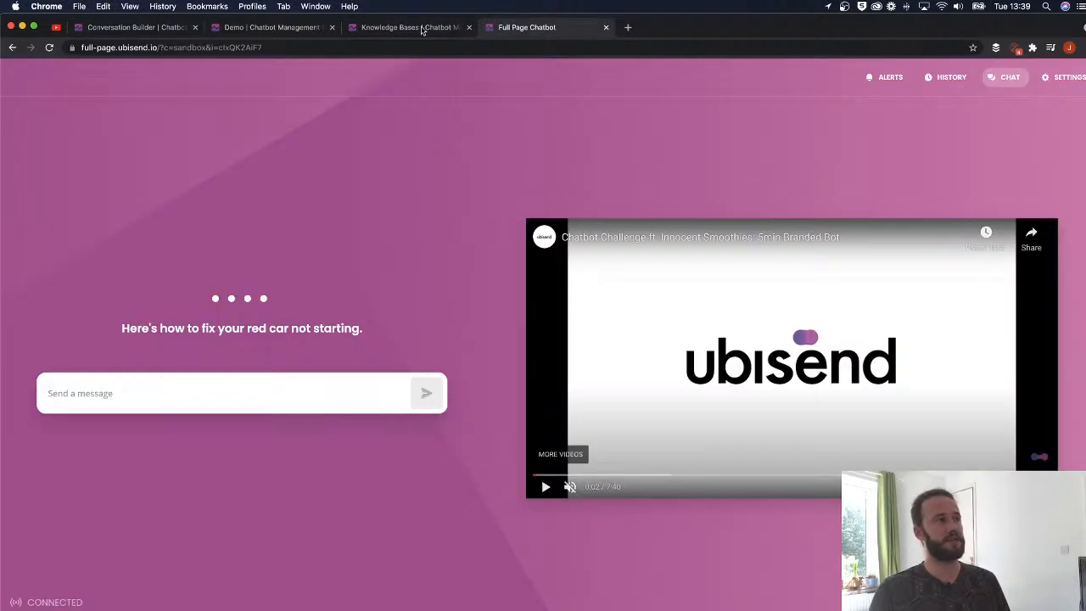
{"action": "left_click", "coordinate": [373, 28]}
{"action": "left_click_drag", "start_coordinate": [721, 149], "coordinate": [866, 373]}
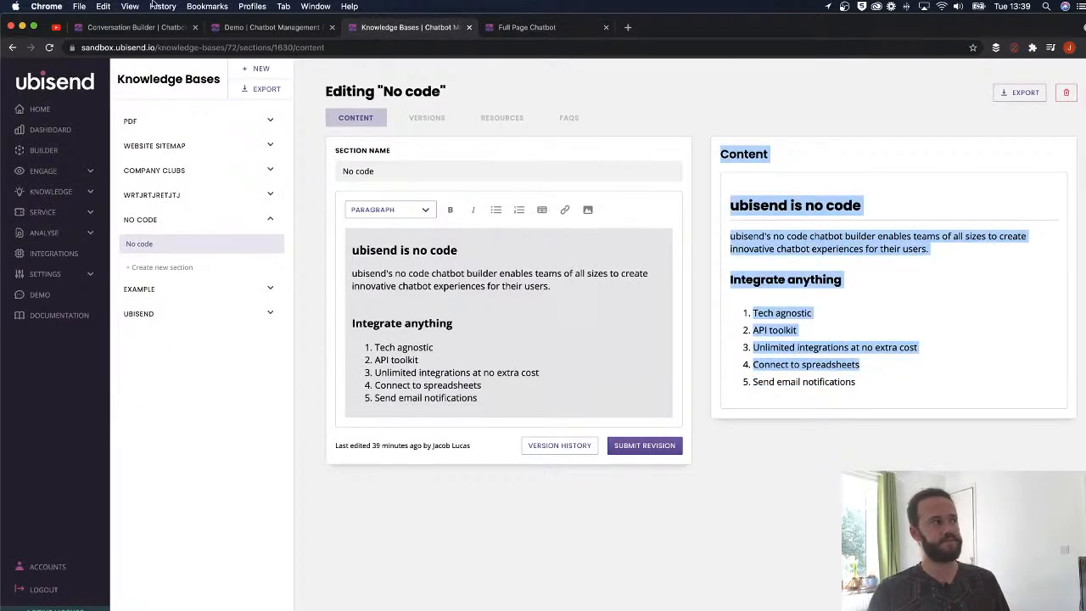
{"action": "left_click", "coordinate": [135, 27]}
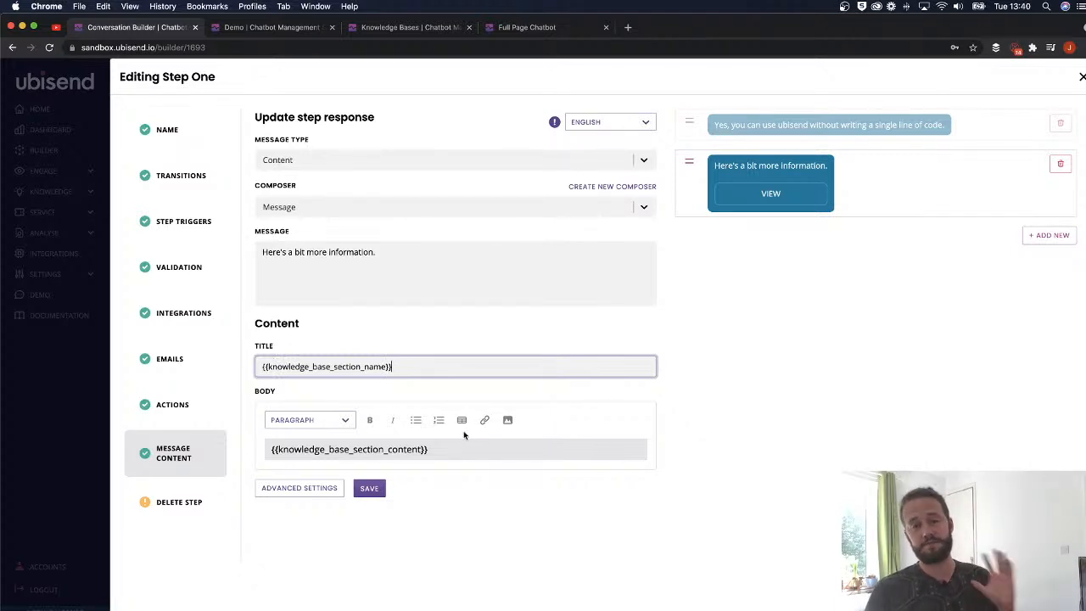
{"action": "left_click", "coordinate": [378, 488]}
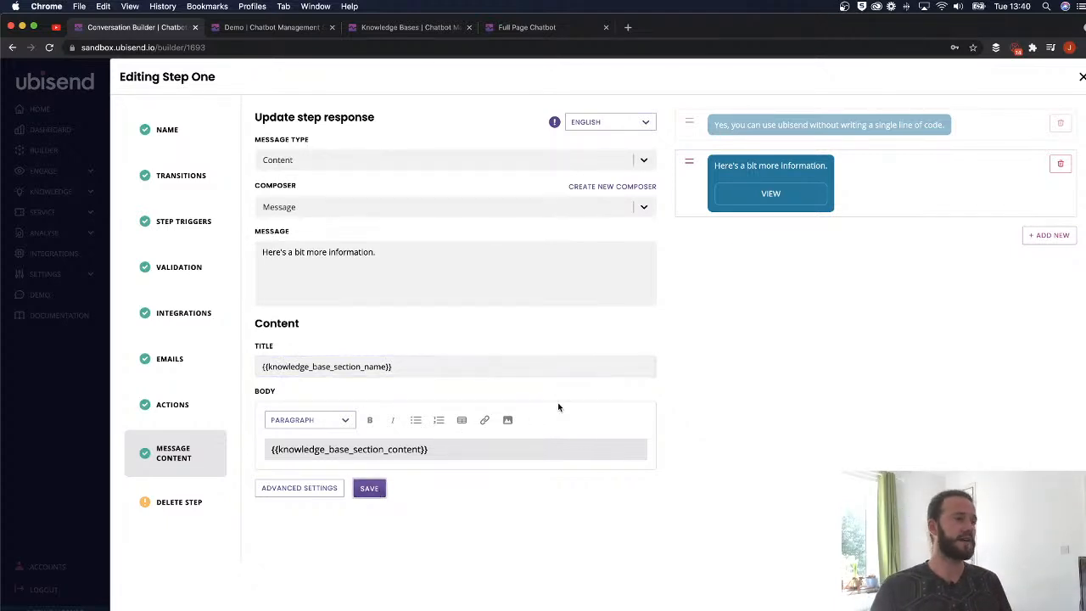
- Reset the conversation in the demo chat widget
{"action": "left_click", "coordinate": [272, 29]}
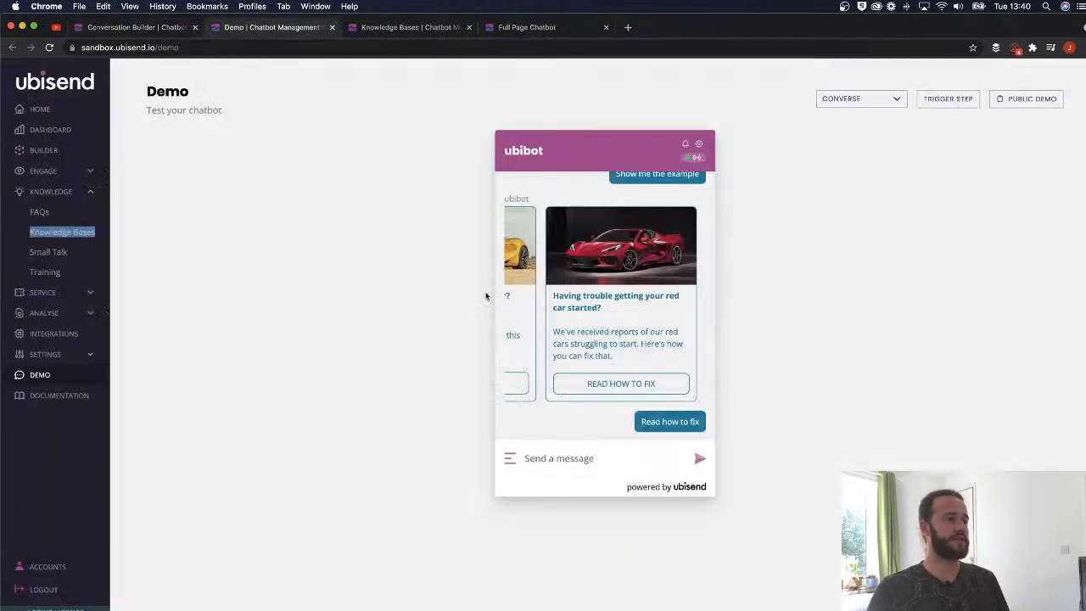
{"action": "left_click", "coordinate": [698, 143]}
{"action": "left_click", "coordinate": [628, 226]}
{"action": "left_click", "coordinate": [546, 319]}
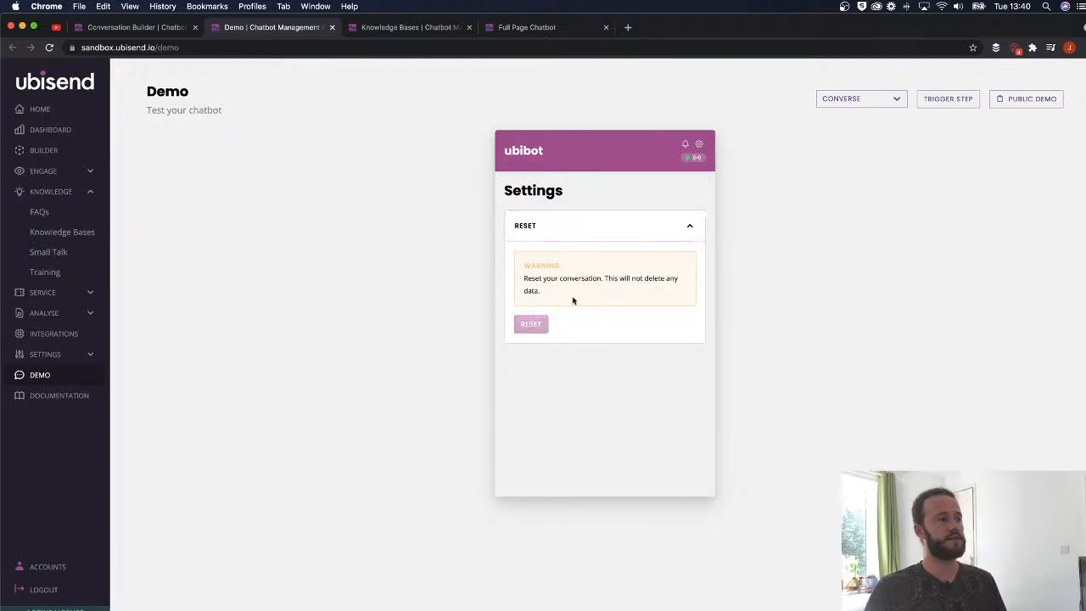
- Send 'Show me the example' to the bot
{"action": "left_click", "coordinate": [699, 143]}
{"action": "left_click", "coordinate": [553, 458]}
{"action": "type", "text": "Show "}
{"action": "type", "text": "me th exp"}
{"action": "key", "text": "BackSpace"}
{"action": "key", "text": "BackSpace"}
{"action": "key", "text": "BackSpace"}
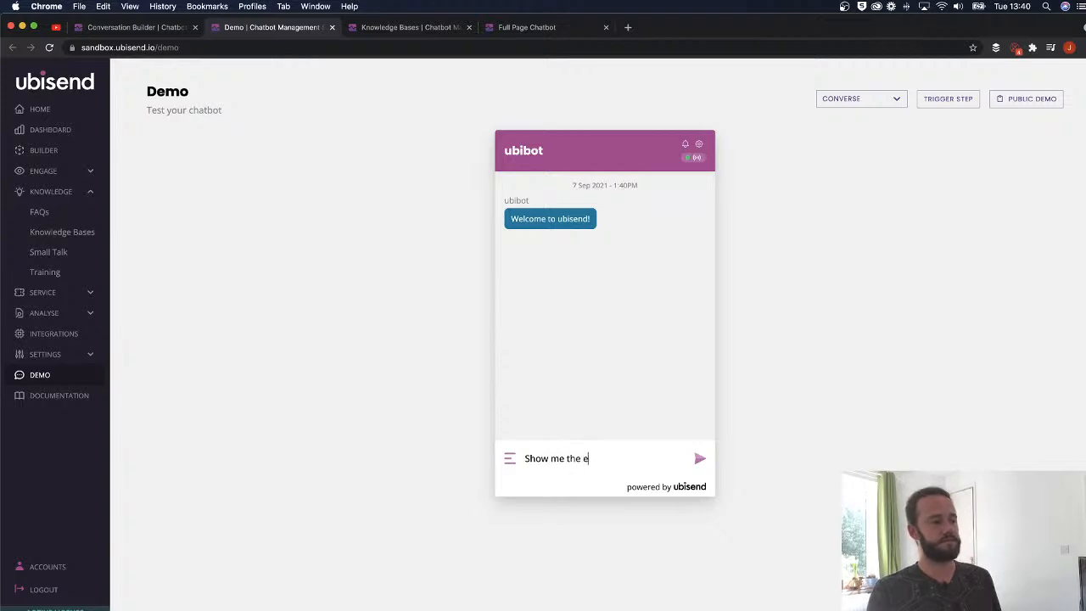
{"action": "type", "text": "ame"}
{"action": "type", "text": "ple"}
{"action": "key", "text": "Return"}
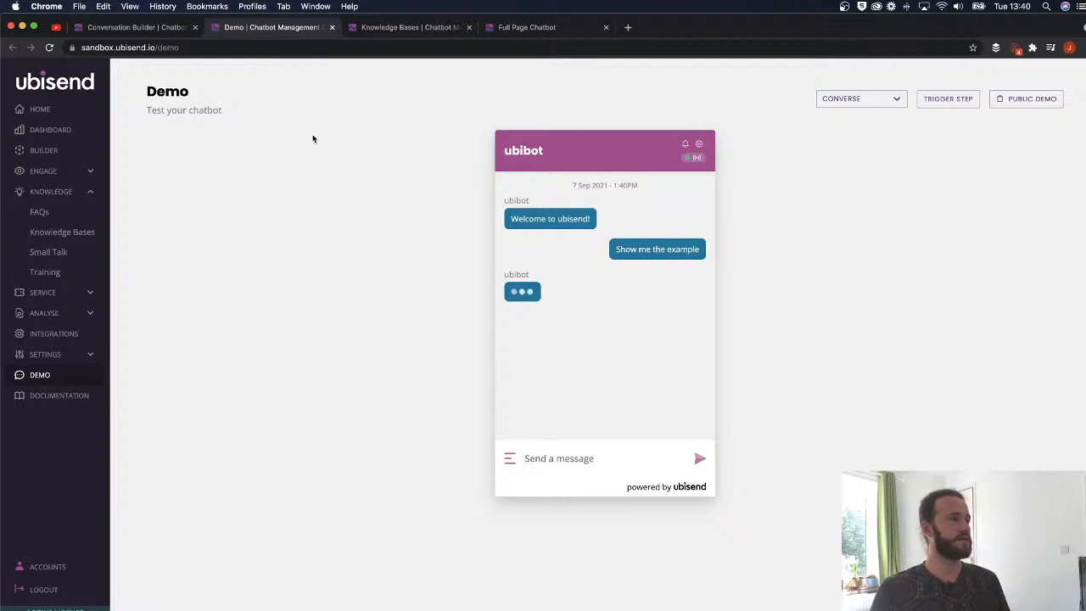
- Compare the bot's reply with the No code section and return to the Step One editor
{"action": "left_click", "coordinate": [169, 31]}
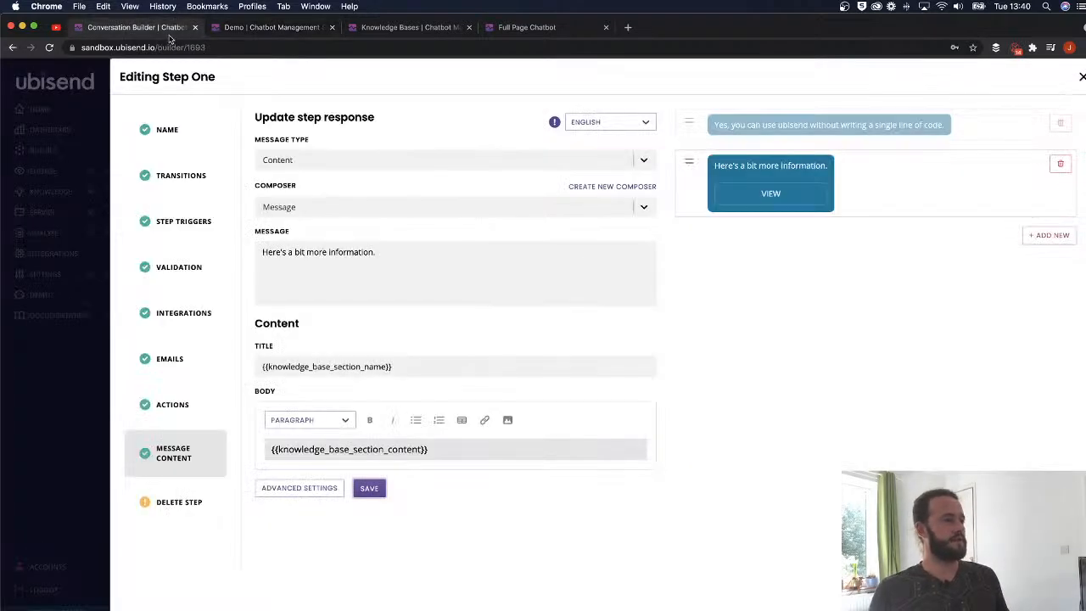
{"action": "left_click", "coordinate": [379, 33]}
{"action": "left_click", "coordinate": [268, 28]}
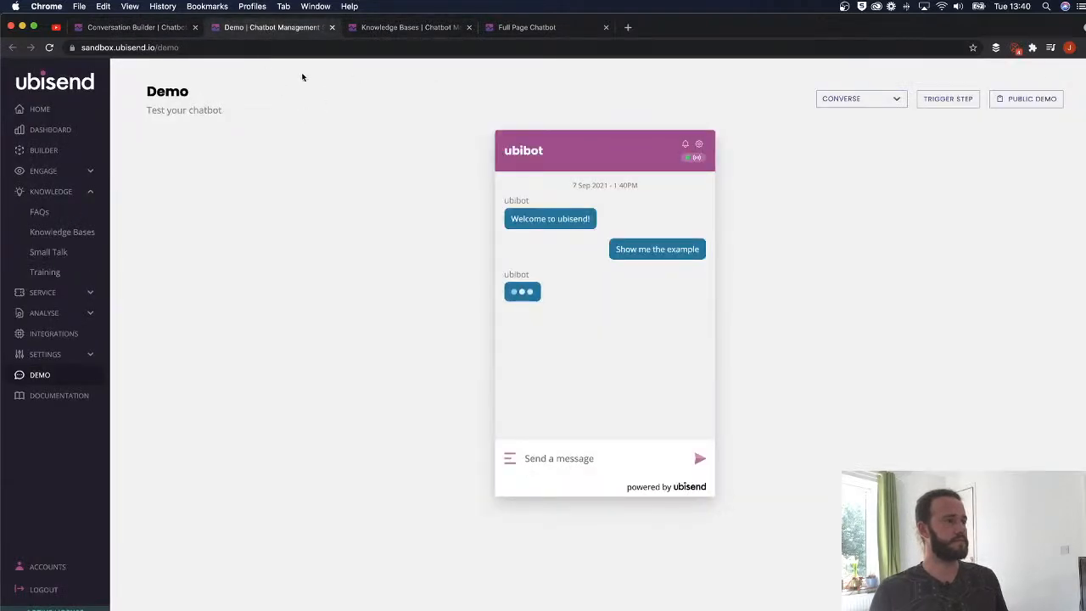
{"action": "left_click", "coordinate": [147, 28]}
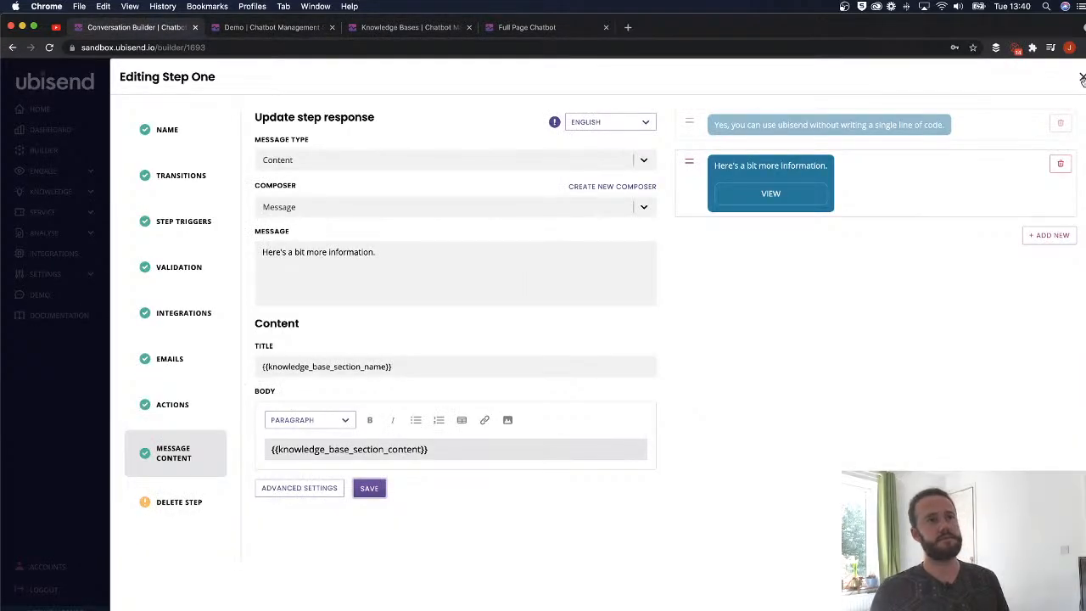
{"action": "left_click", "coordinate": [1081, 76]}
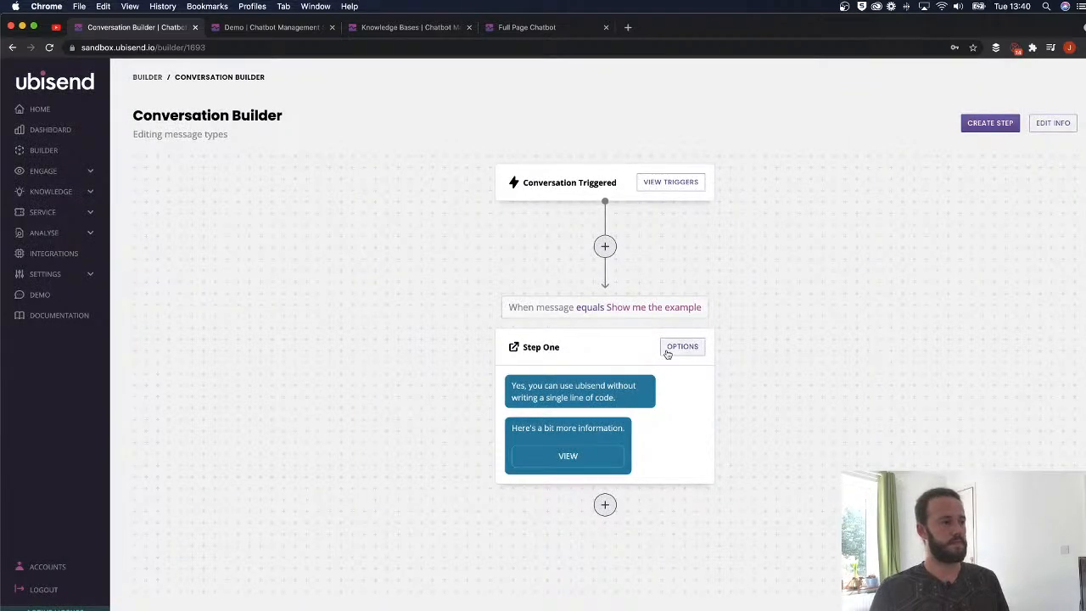
{"action": "left_click", "coordinate": [683, 346]}
{"action": "left_click", "coordinate": [174, 453]}
{"action": "left_click", "coordinate": [743, 179]}
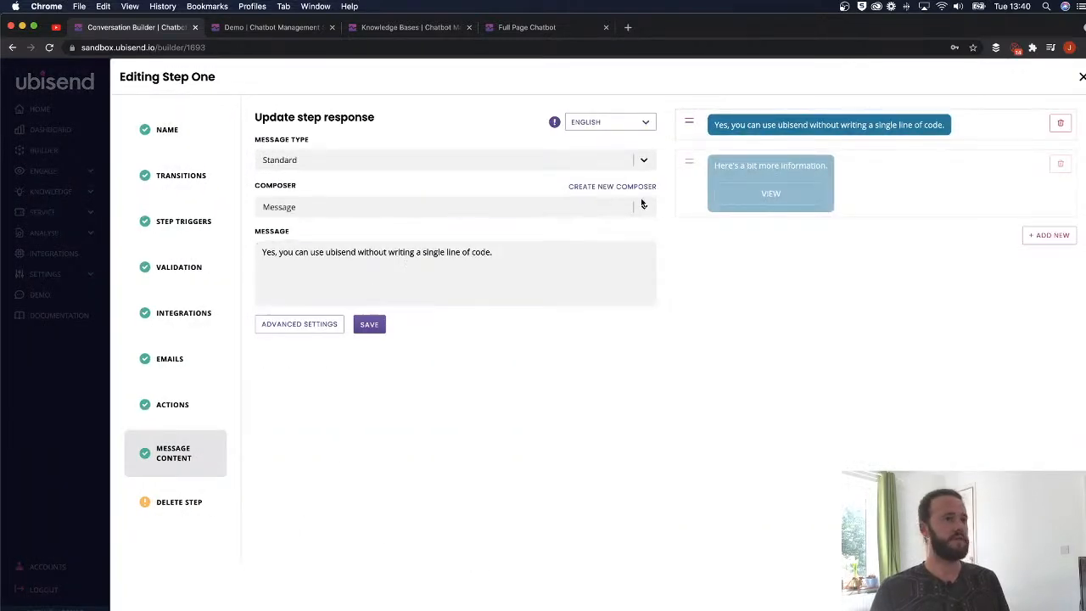
{"action": "left_click", "coordinate": [399, 32]}
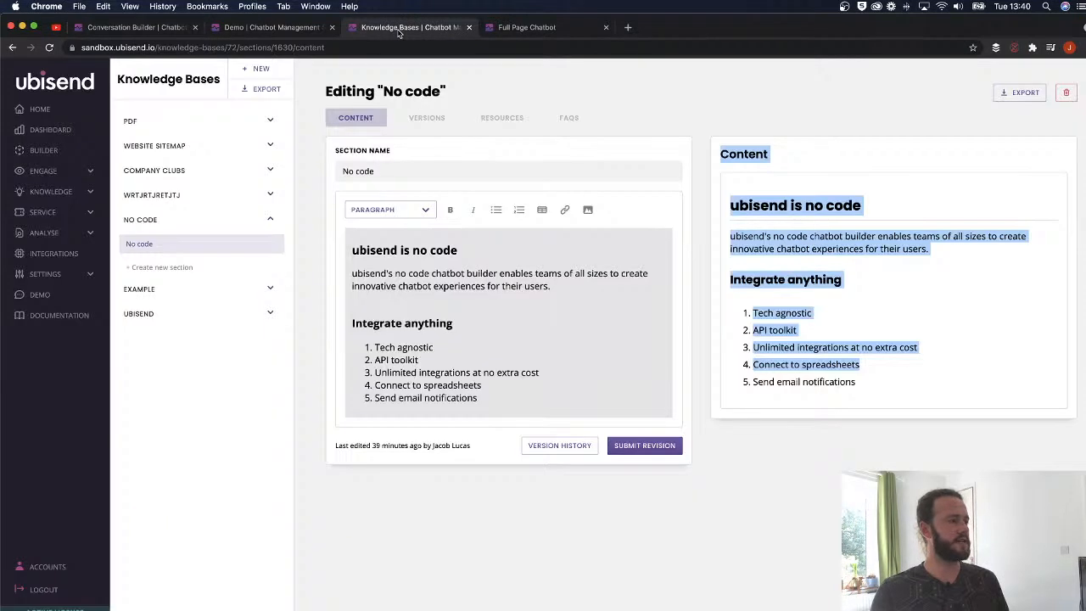
{"action": "left_click", "coordinate": [279, 36]}
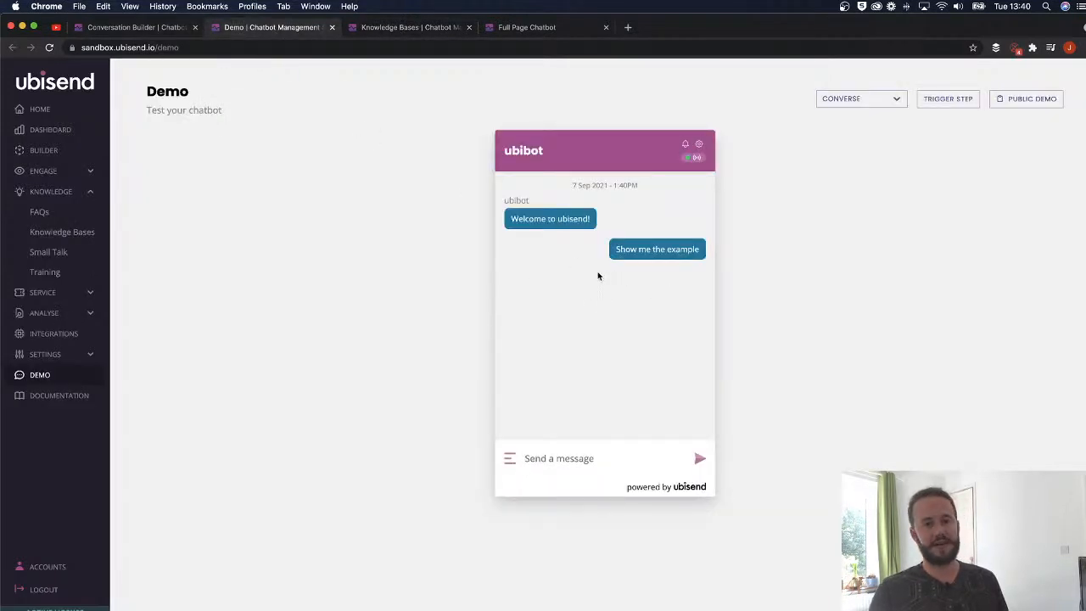
{"action": "left_click", "coordinate": [134, 30]}
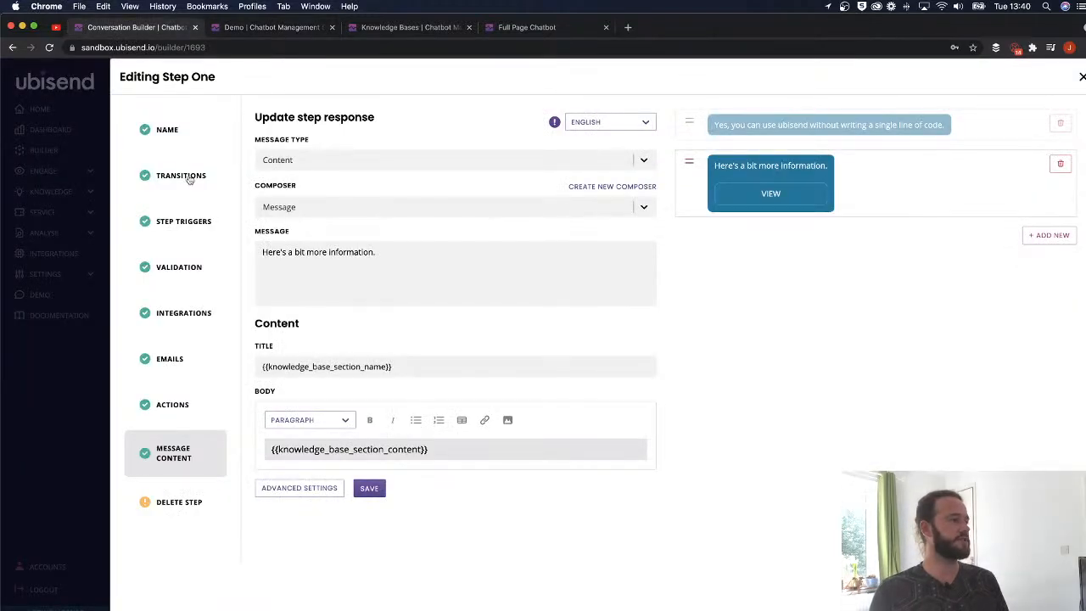
{"action": "left_click", "coordinate": [316, 488]}
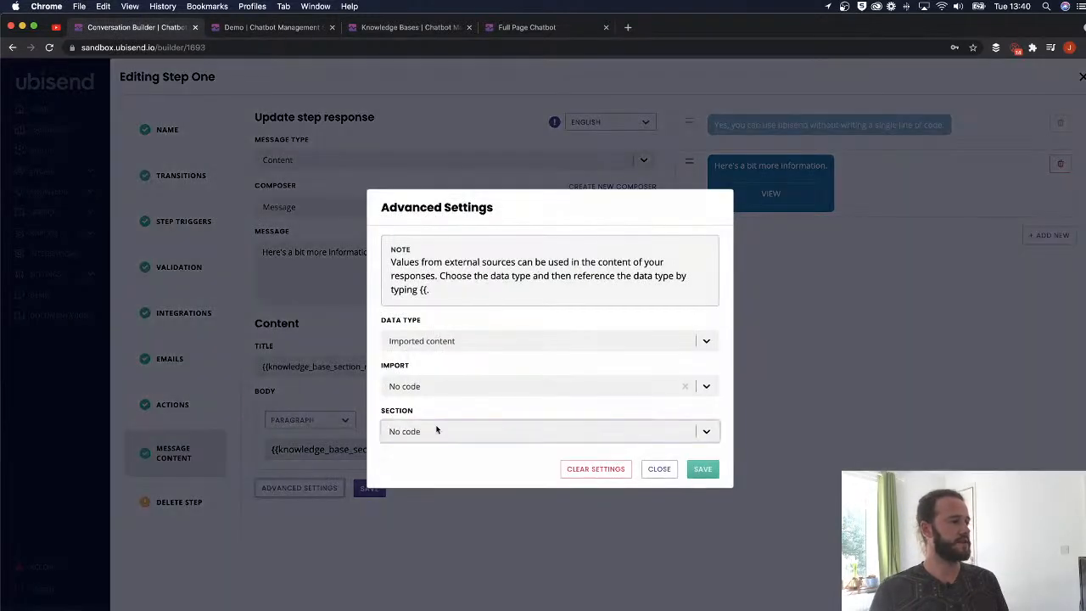
{"action": "left_click", "coordinate": [470, 340]}
{"action": "left_click", "coordinate": [481, 340]}
{"action": "left_click", "coordinate": [459, 388]}
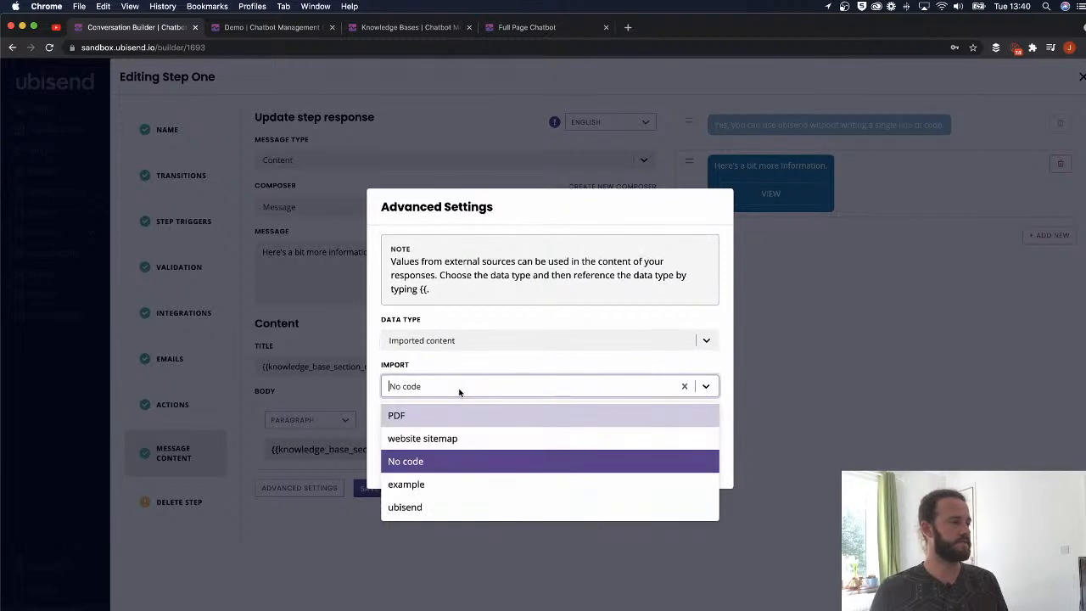
{"action": "left_click", "coordinate": [476, 461]}
{"action": "left_click", "coordinate": [456, 433]}
{"action": "left_click", "coordinate": [626, 458]}
{"action": "left_click", "coordinate": [660, 472]}
{"action": "left_click", "coordinate": [412, 366]}
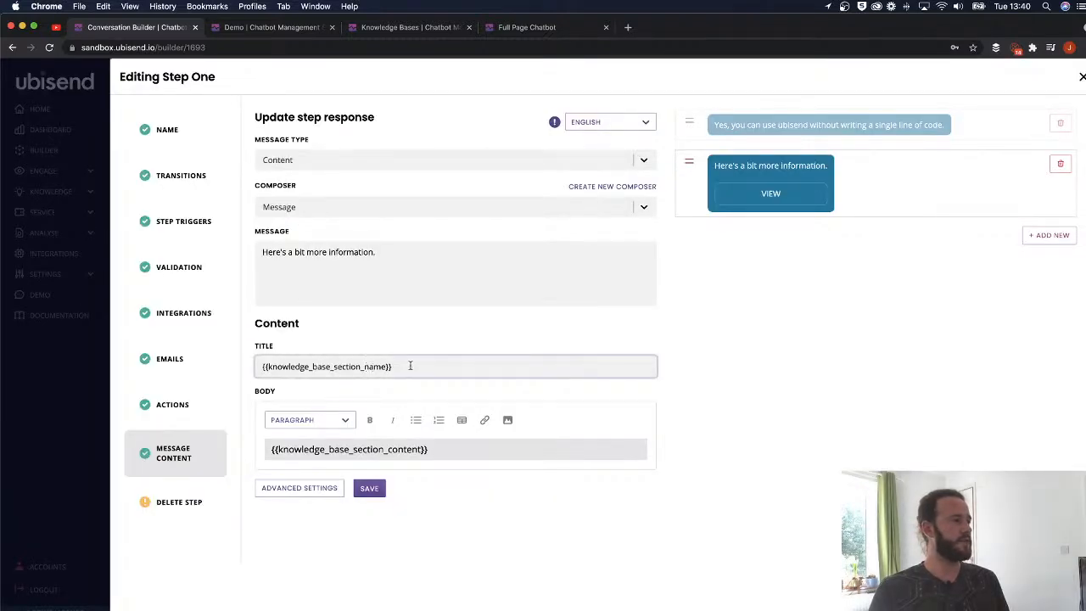
{"action": "left_click_drag", "start_coordinate": [413, 366], "coordinate": [256, 365]}
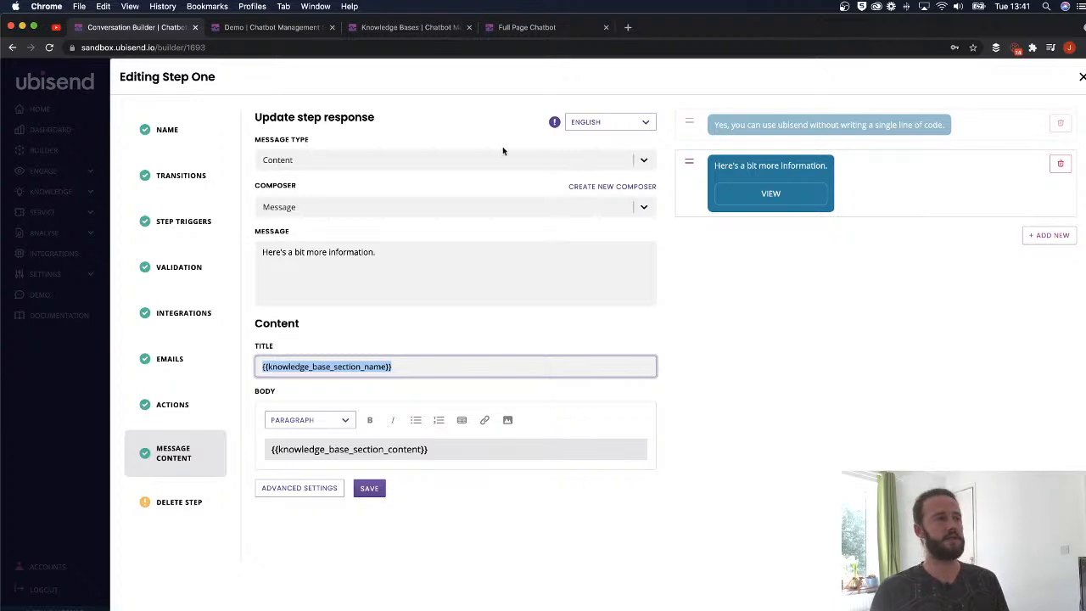
{"action": "left_click", "coordinate": [420, 33]}
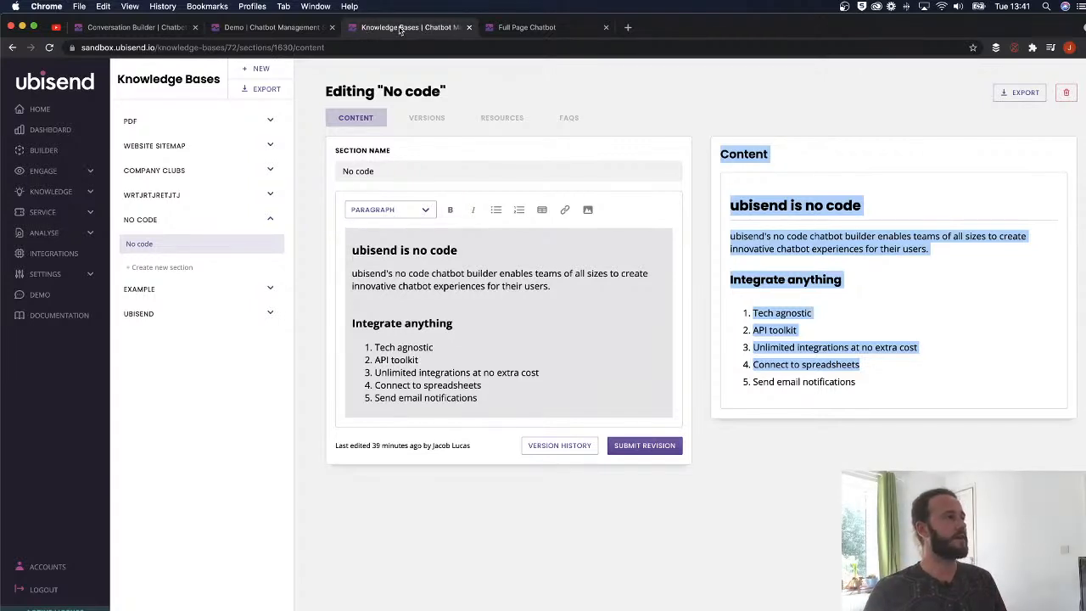
{"action": "left_click", "coordinate": [940, 6]}
{"action": "left_click", "coordinate": [940, 6]}
{"action": "left_click", "coordinate": [940, 6]}
{"action": "left_click", "coordinate": [940, 6]}
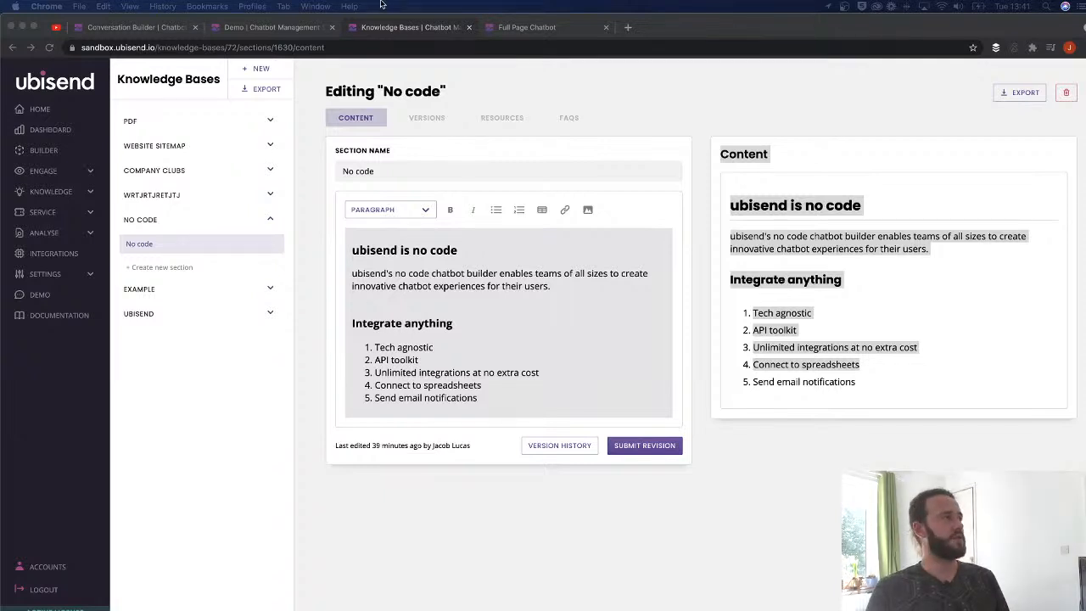
{"action": "left_click", "coordinate": [135, 27]}
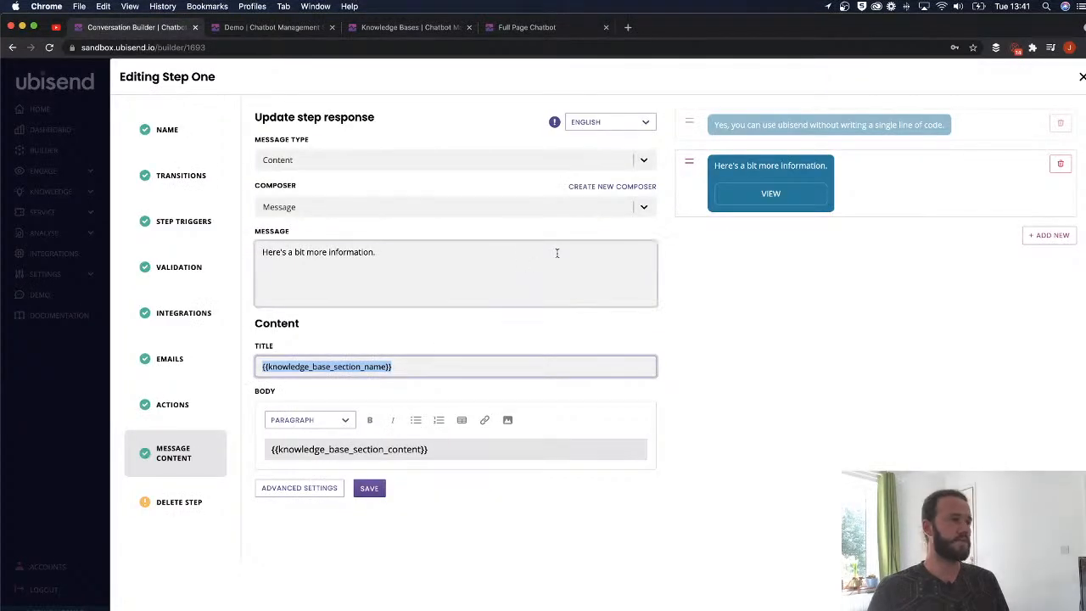
- Change the second reply's message type from Content to Embed, ready to enter its title
{"action": "left_click", "coordinate": [365, 160]}
{"action": "scroll", "coordinate": [328, 259], "scroll_direction": "down", "scroll_amount": 1}
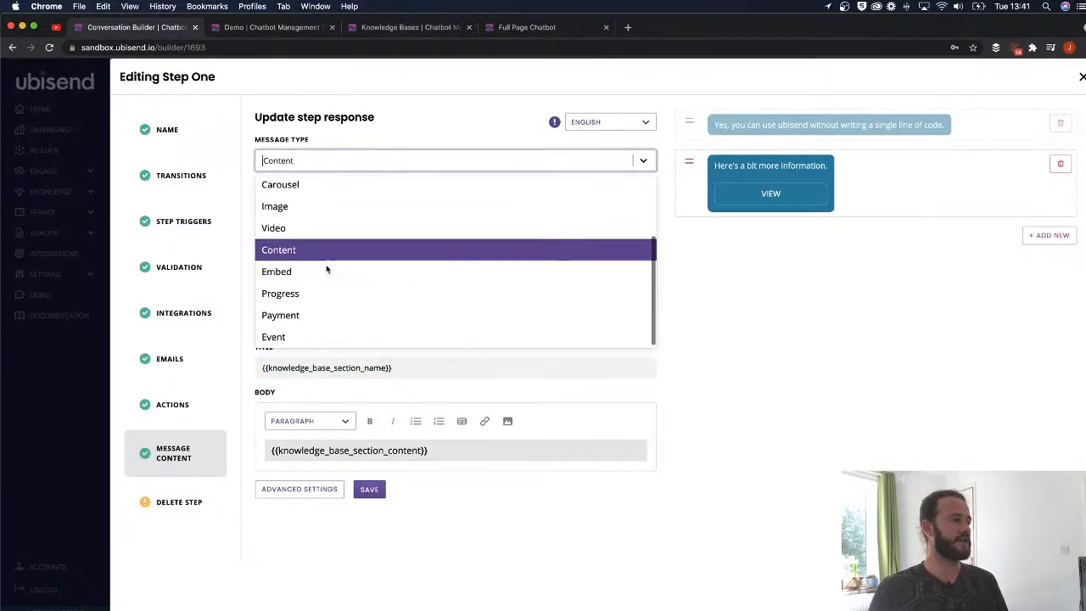
{"action": "left_click", "coordinate": [332, 271]}
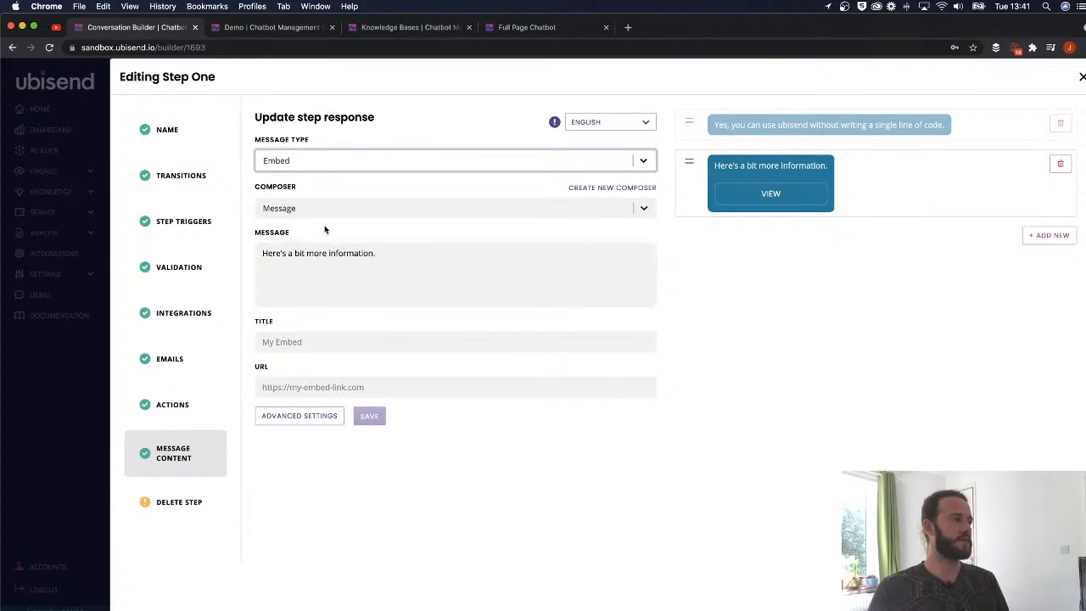
{"action": "left_click", "coordinate": [339, 345]}
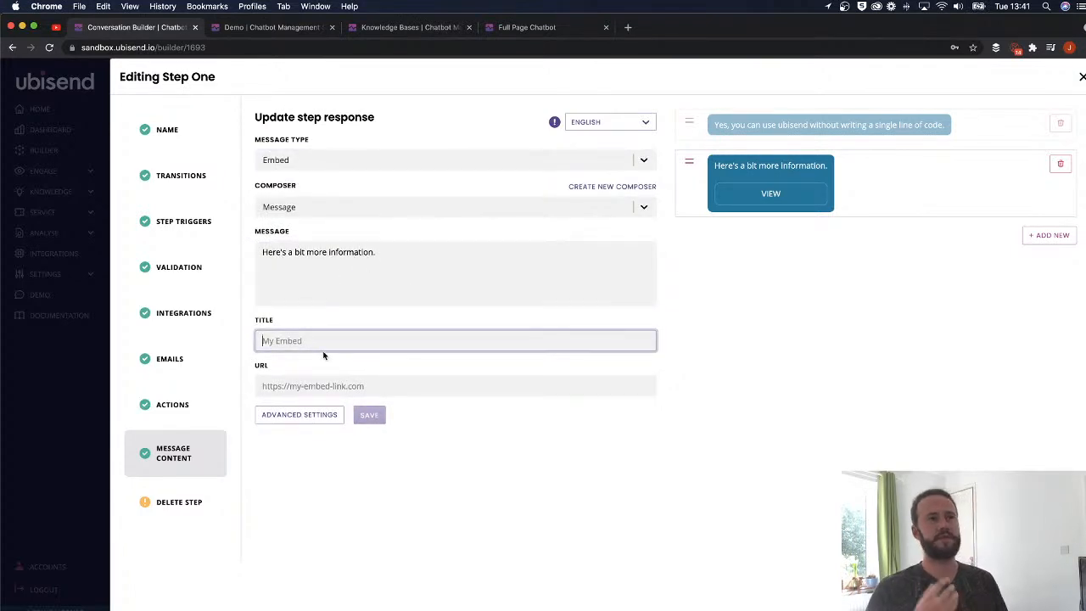
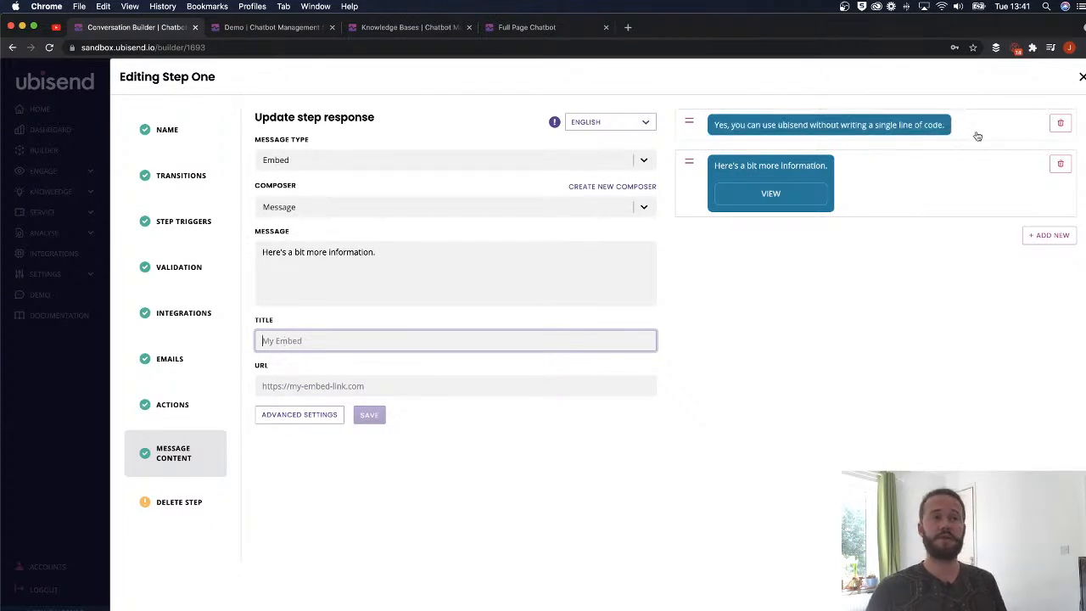
- Delete the no-code reply and change the embed message to 'You can book time in my calendar.'
{"action": "left_click", "coordinate": [1059, 123]}
{"action": "left_click", "coordinate": [362, 246]}
{"action": "triple_click", "coordinate": [361, 249]}
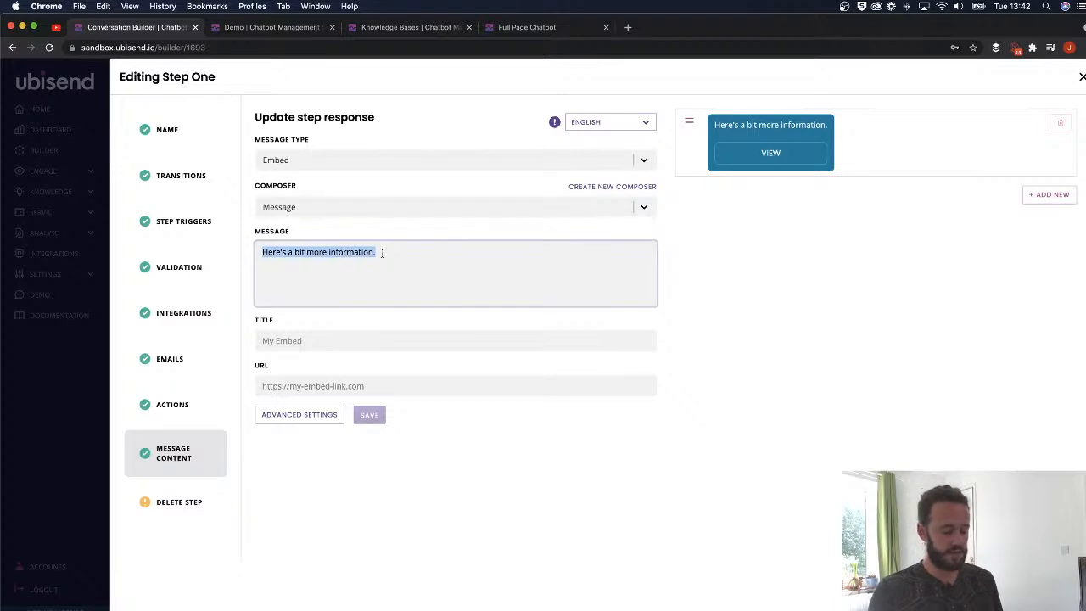
{"action": "key", "text": "BackSpace"}
{"action": "type", "text": "You can book"}
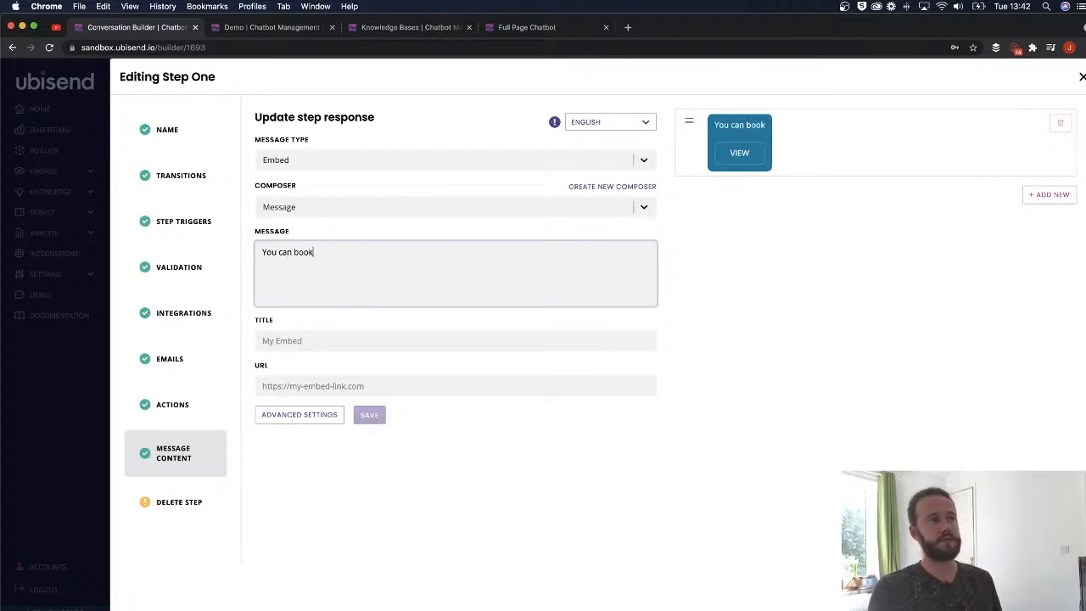
{"action": "type", "text": " time in my calend"}
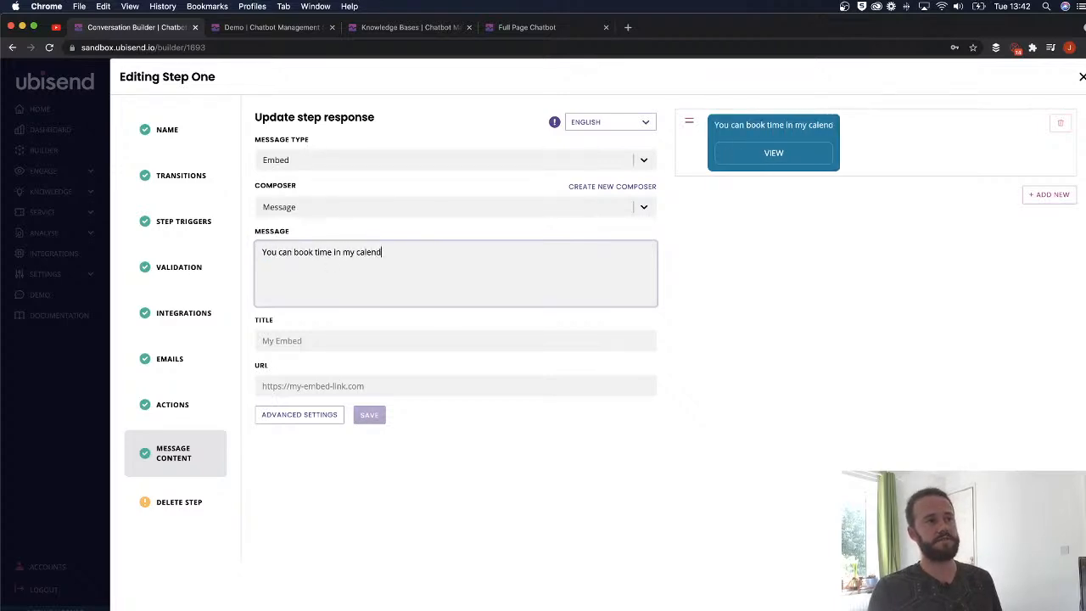
{"action": "type", "text": "ar."}
- Title the embed 'Calendar booking', paste the HubSpot meetings URL as its link, and save
{"action": "left_click", "coordinate": [288, 341]}
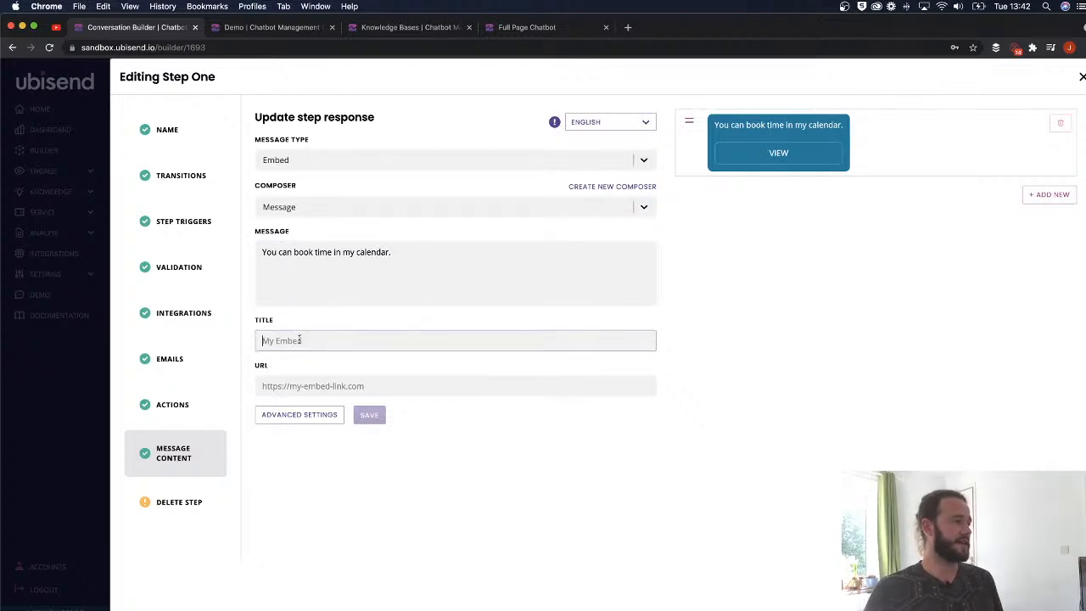
{"action": "type", "text": "Calendar booking"}
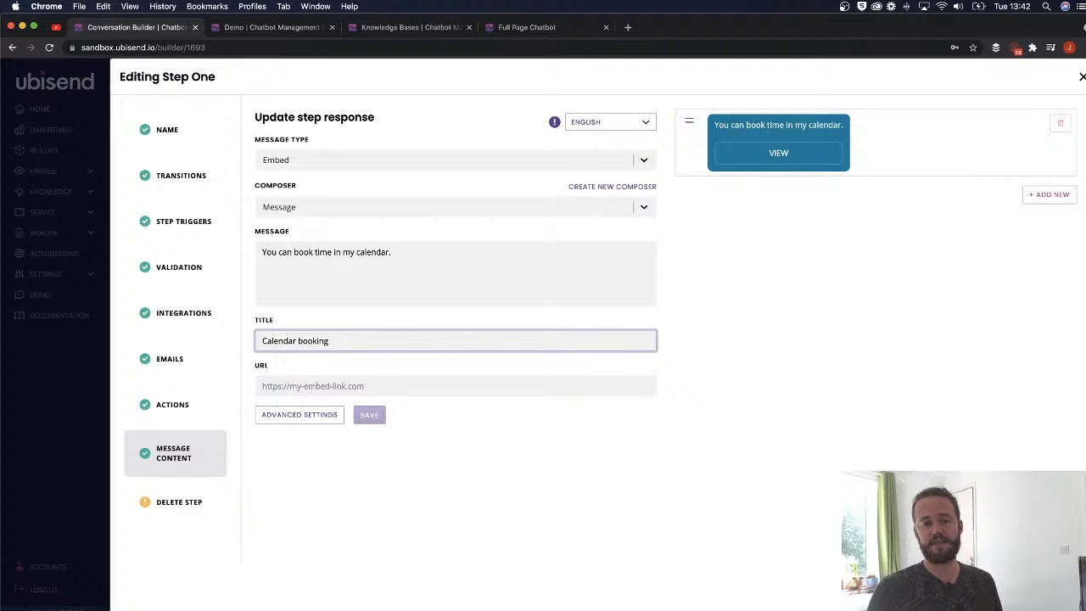
{"action": "key", "text": "super+Tab"}
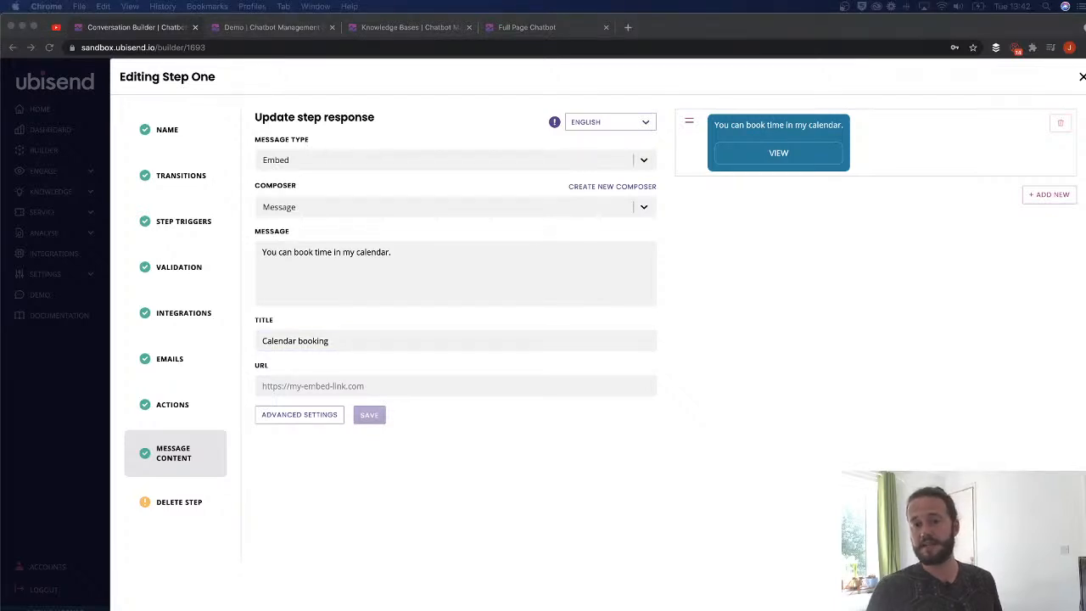
{"action": "left_click", "coordinate": [328, 385]}
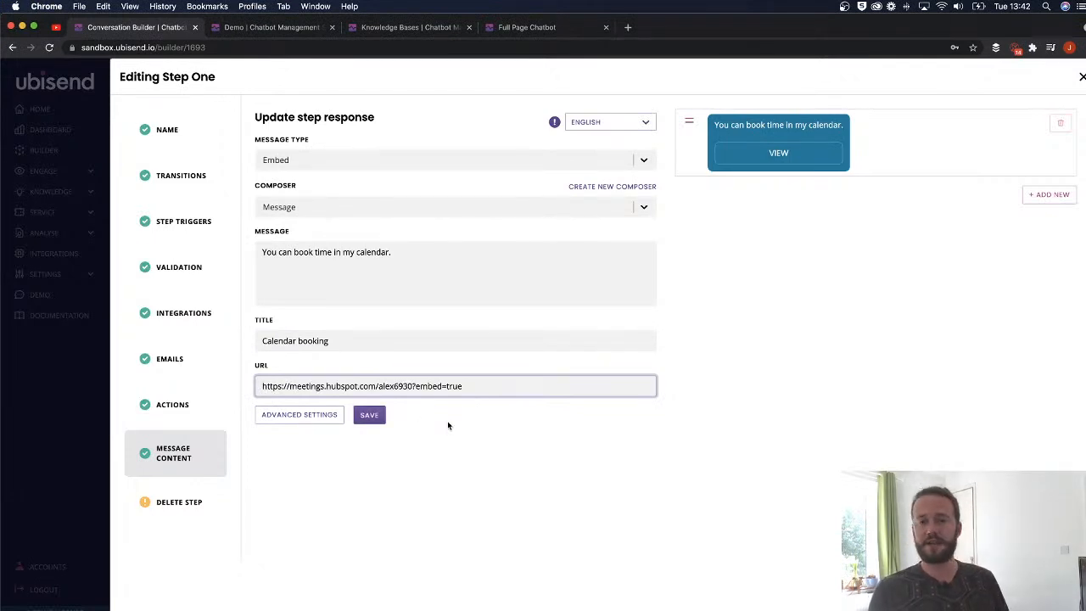
{"action": "left_click", "coordinate": [447, 421]}
{"action": "left_click", "coordinate": [370, 416]}
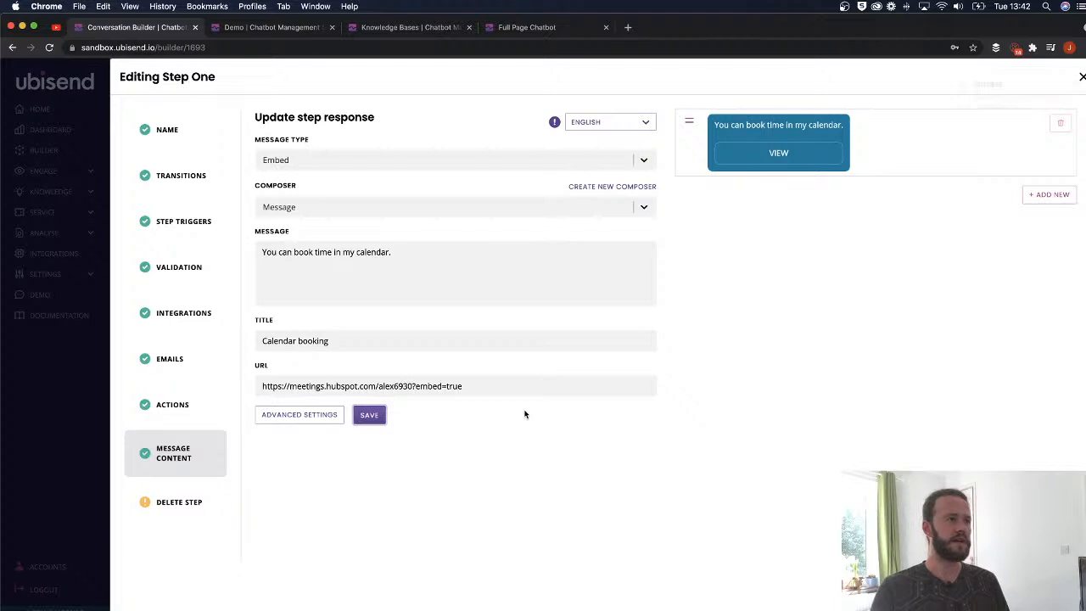
- Reset the demo conversation and send 'Show me the example' to the bot
{"action": "left_click", "coordinate": [276, 31]}
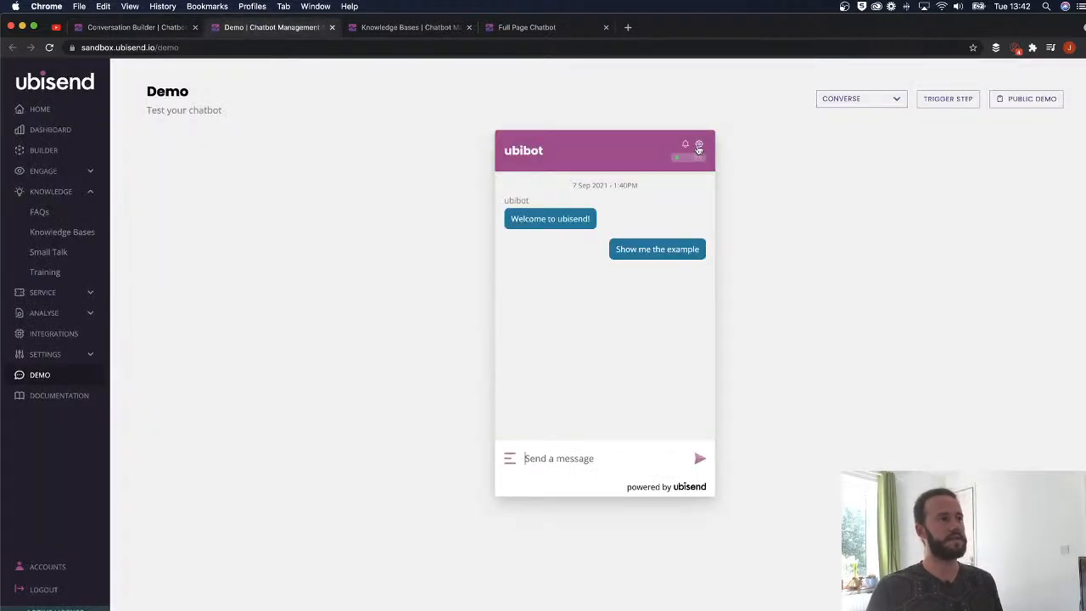
{"action": "left_click", "coordinate": [699, 143]}
{"action": "left_click", "coordinate": [531, 227]}
{"action": "left_click", "coordinate": [533, 321]}
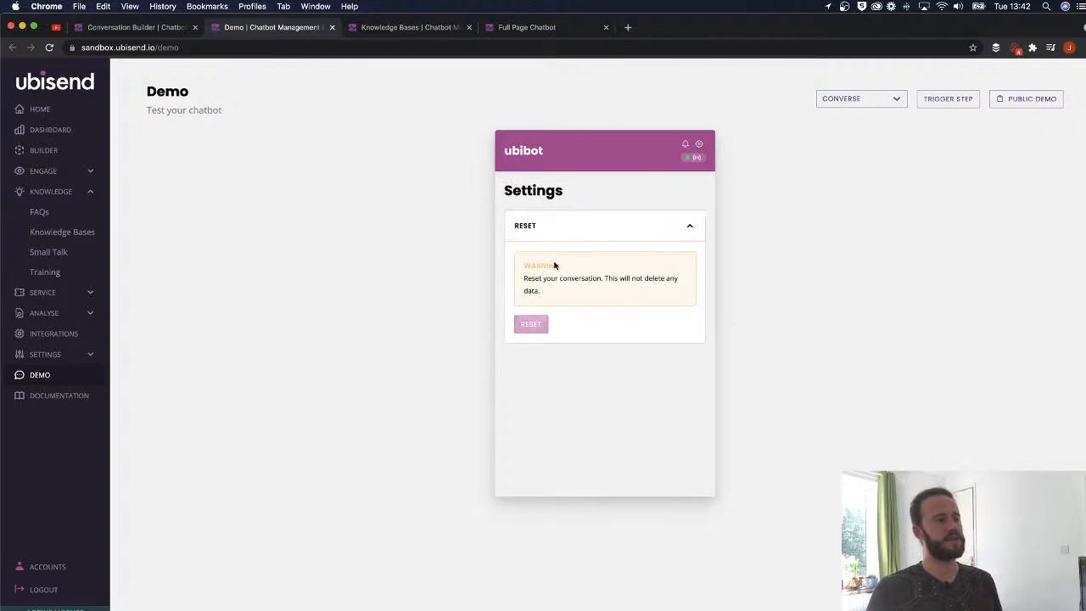
{"action": "left_click", "coordinate": [699, 145]}
{"action": "type", "text": "Show me"}
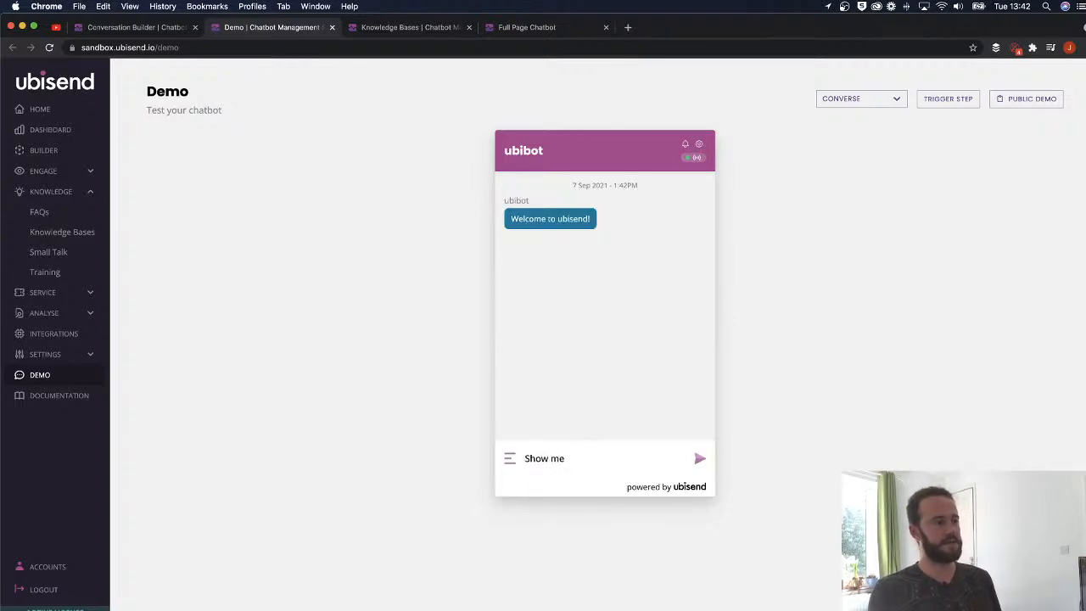
{"action": "type", "text": " the example"}
{"action": "key", "text": "Return"}
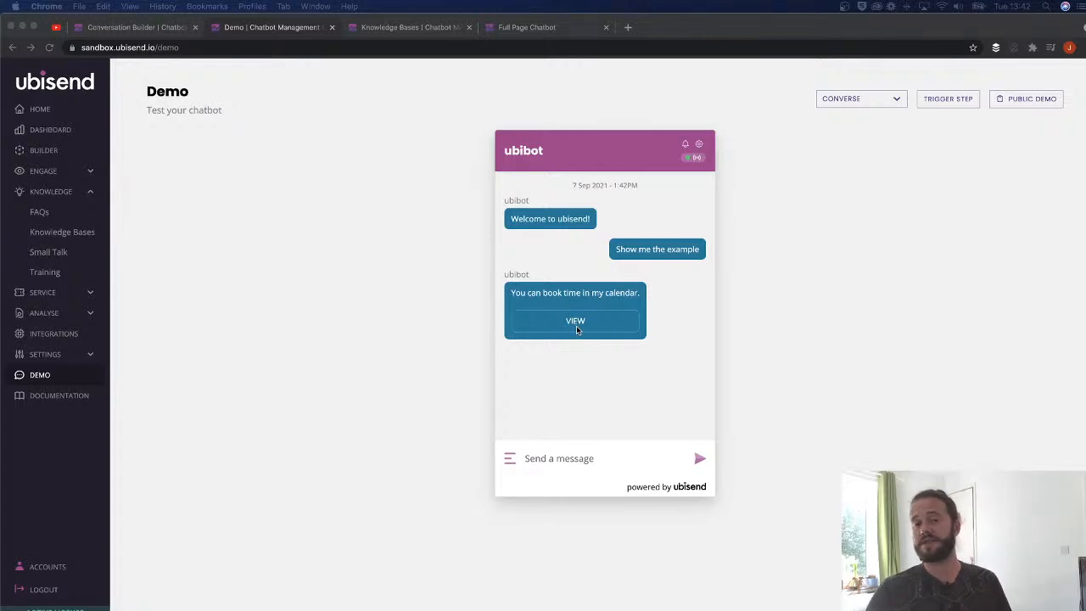
- Open the calendar booking embed, pick the 15th to see time slots, then return to chat
{"action": "left_click", "coordinate": [563, 321]}
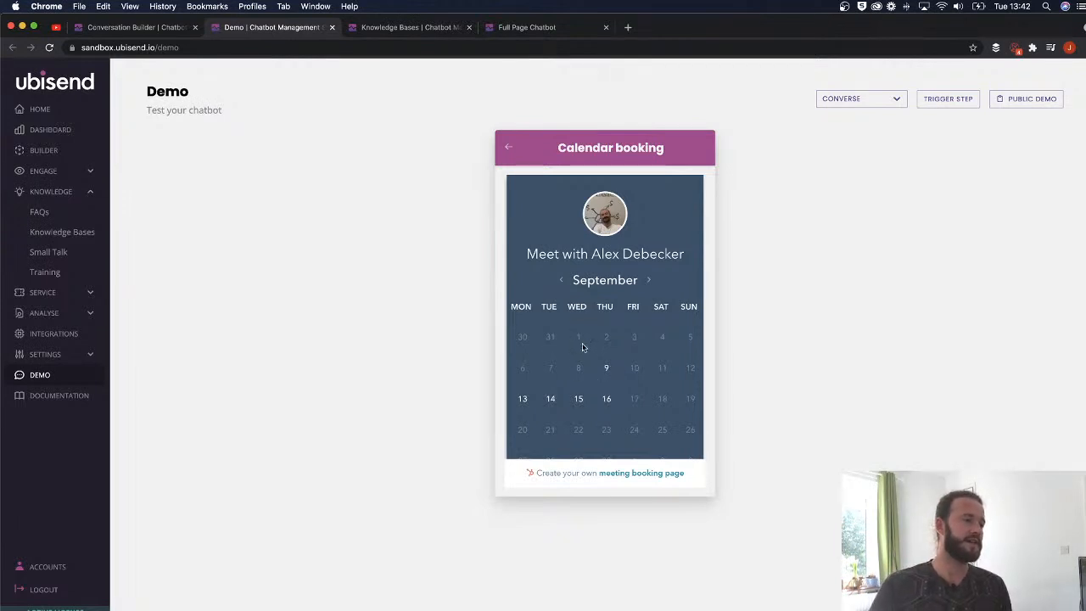
{"action": "left_click", "coordinate": [575, 404]}
{"action": "scroll", "coordinate": [594, 301], "scroll_direction": "down", "scroll_amount": 3}
{"action": "scroll", "coordinate": [608, 266], "scroll_direction": "up", "scroll_amount": 3}
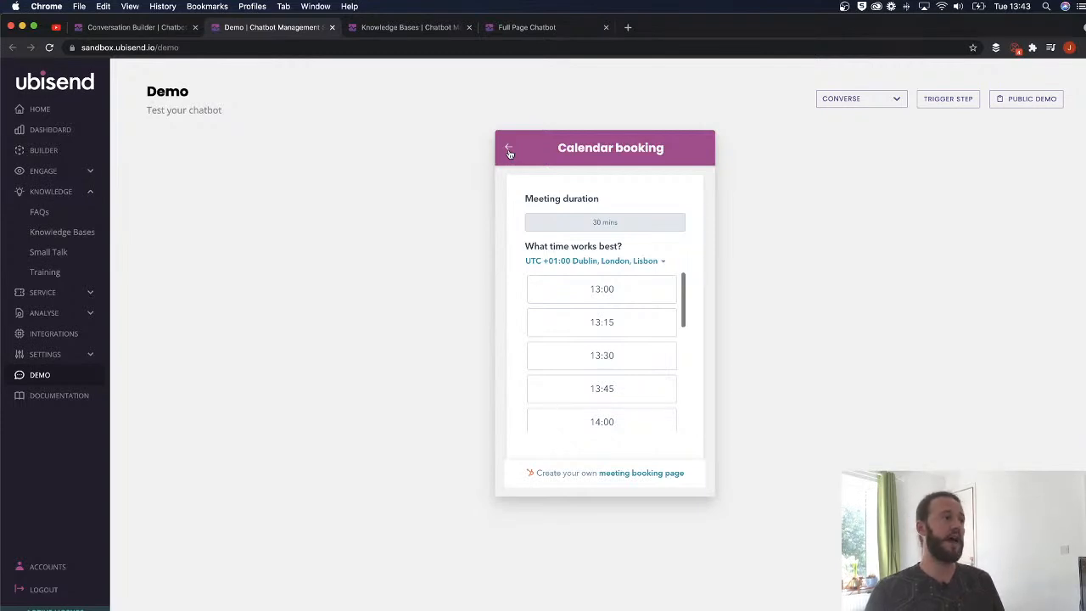
{"action": "left_click", "coordinate": [509, 152]}
{"action": "left_click", "coordinate": [521, 34]}
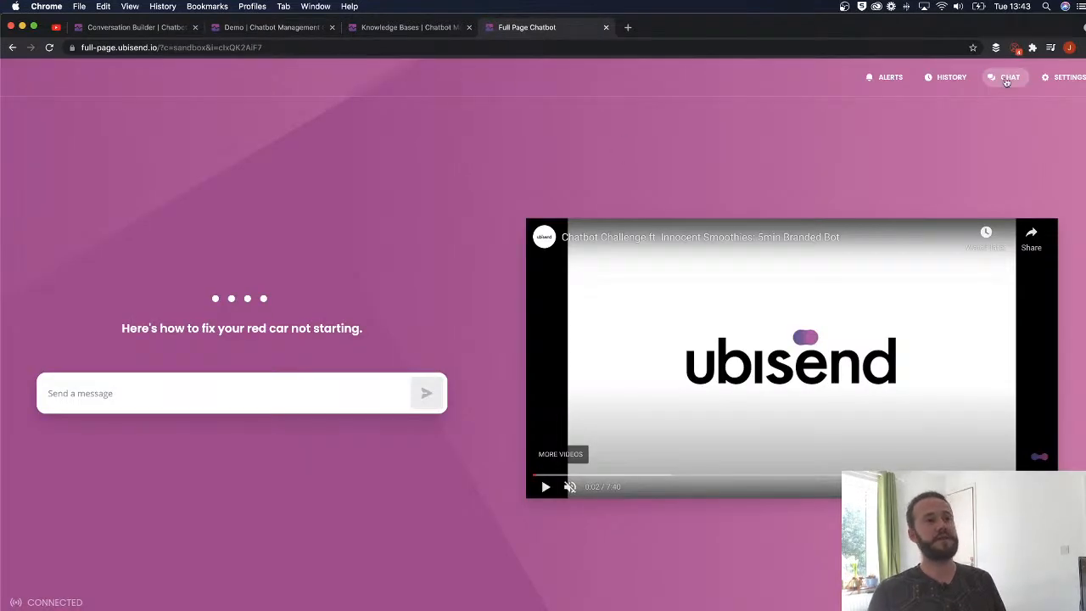
- Reset the full-page chatbot's conversation from its settings
{"action": "left_click", "coordinate": [1057, 77]}
{"action": "left_click", "coordinate": [485, 151]}
{"action": "left_click", "coordinate": [349, 237]}
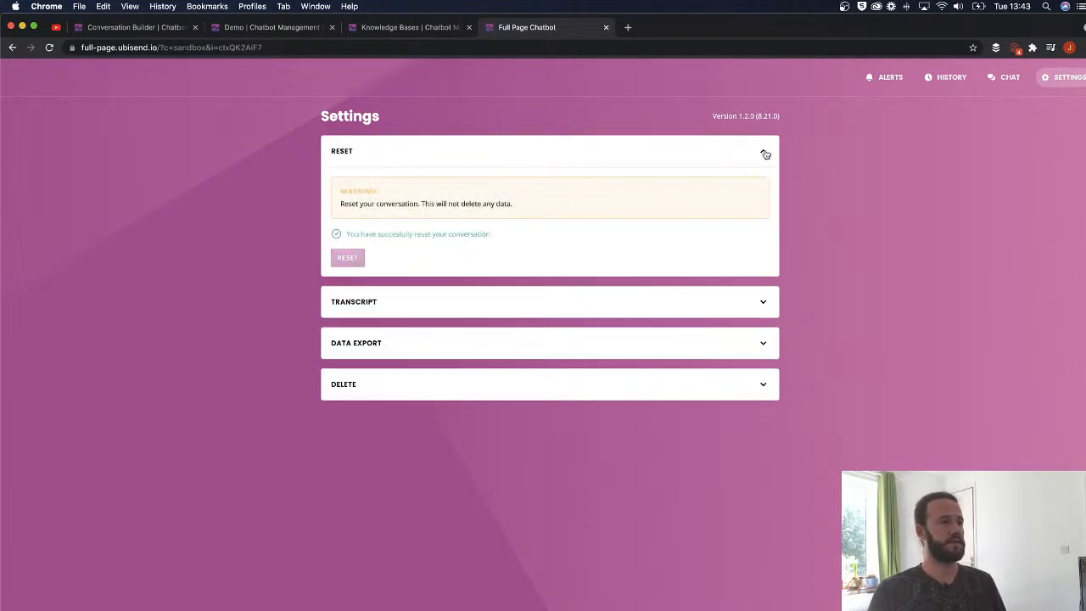
{"action": "left_click", "coordinate": [774, 153]}
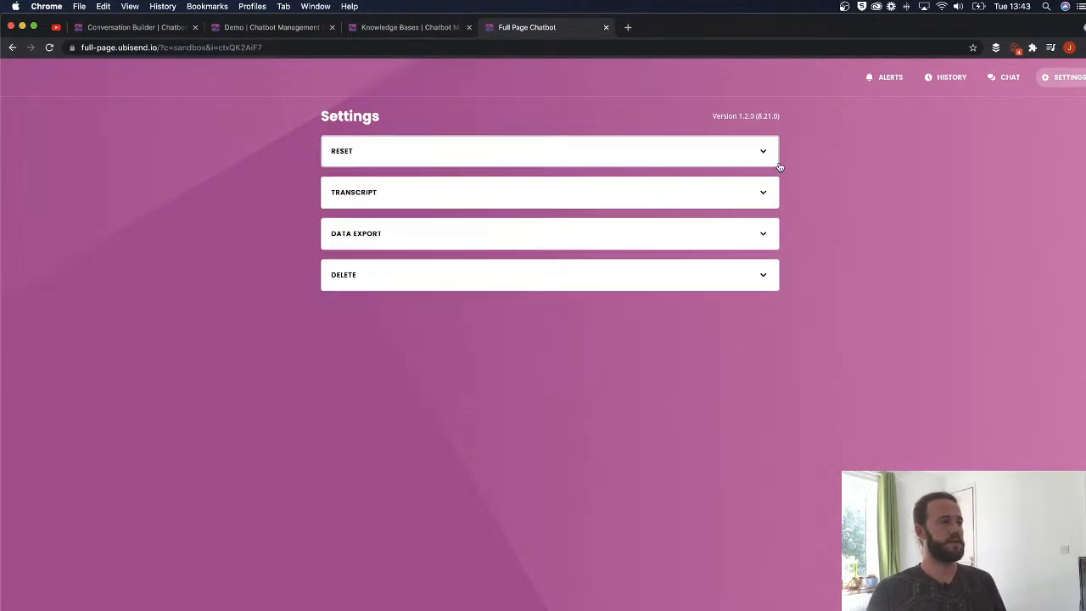
{"action": "left_click", "coordinate": [1010, 79]}
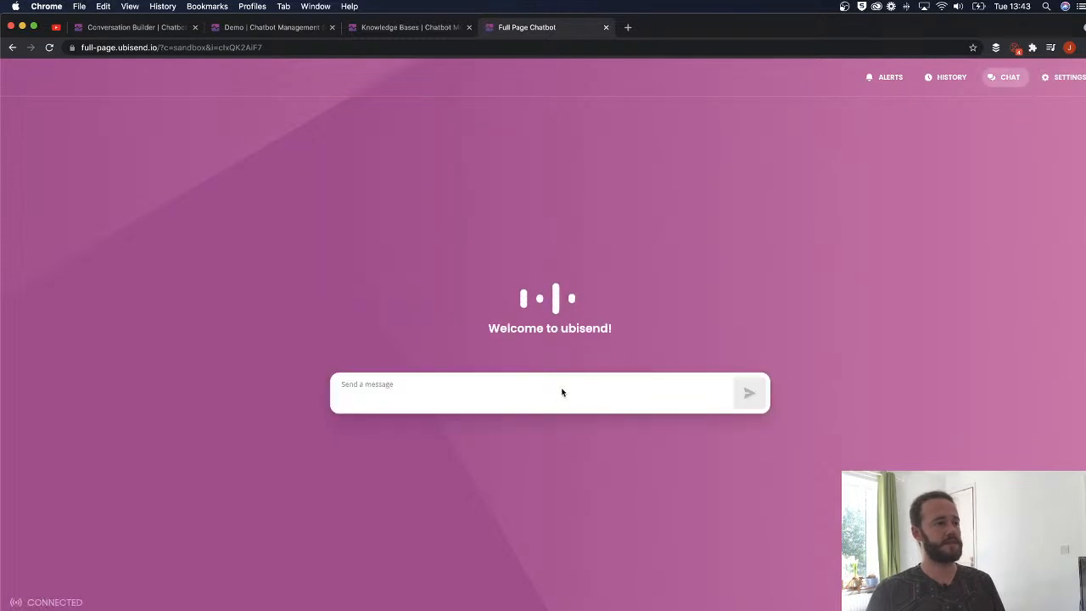
- Send the example request and check the calendar booking panel beside the bot's reply
{"action": "type", "text": "Show me the example"}
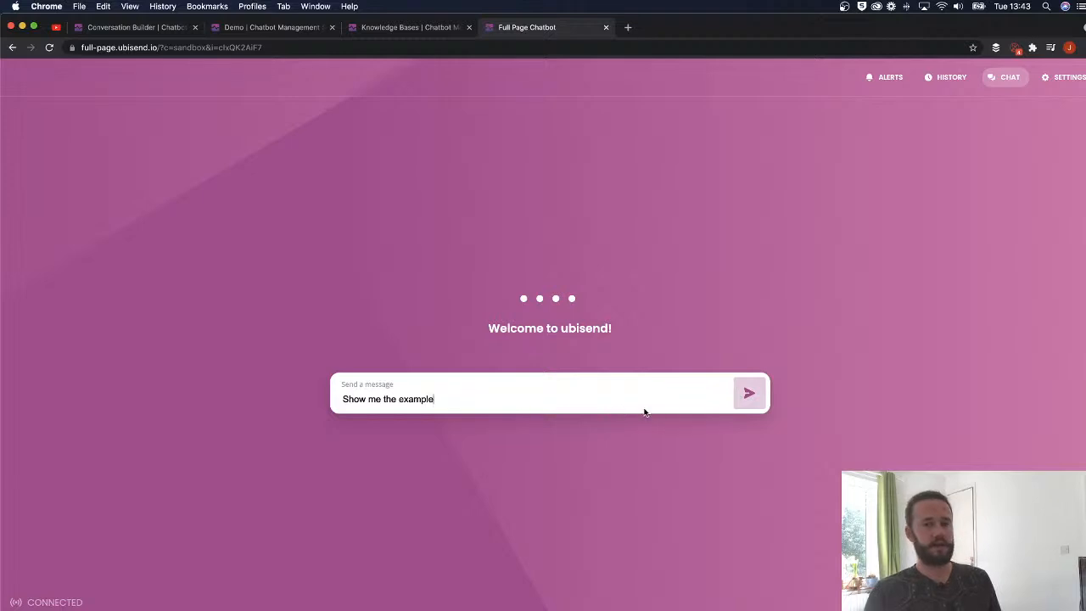
{"action": "key", "text": "Return"}
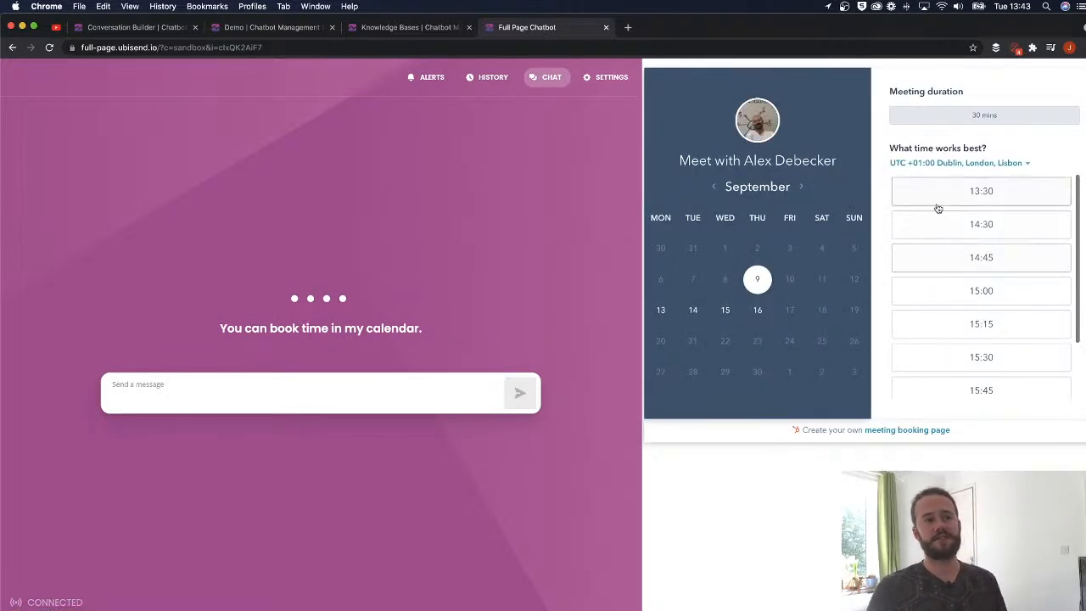
{"action": "scroll", "coordinate": [962, 287], "scroll_direction": "down", "scroll_amount": 2}
{"action": "scroll", "coordinate": [962, 287], "scroll_direction": "up", "scroll_amount": 2}
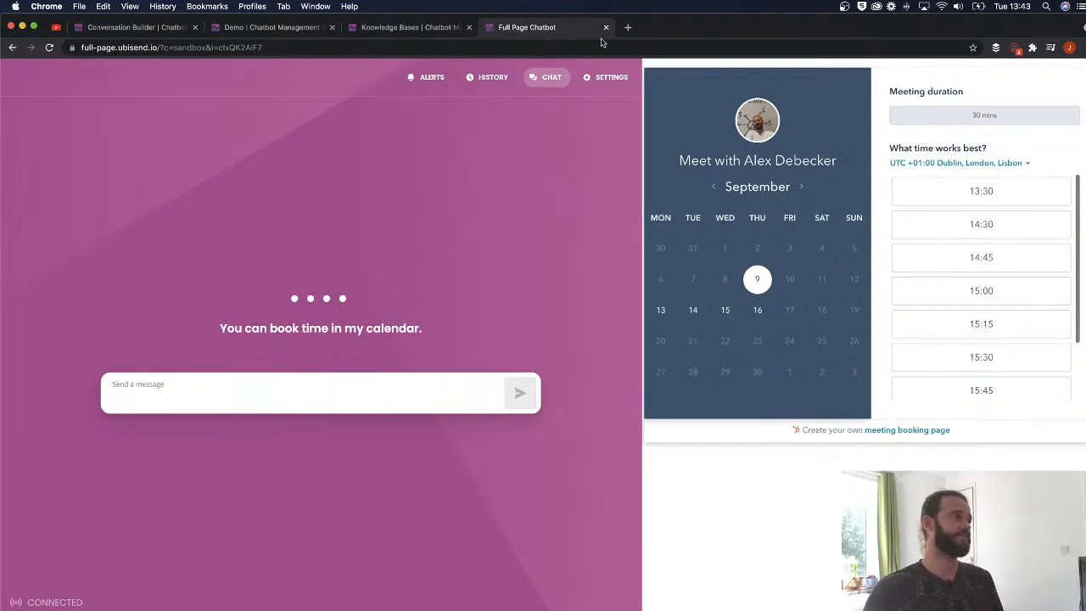
{"action": "left_click", "coordinate": [270, 26]}
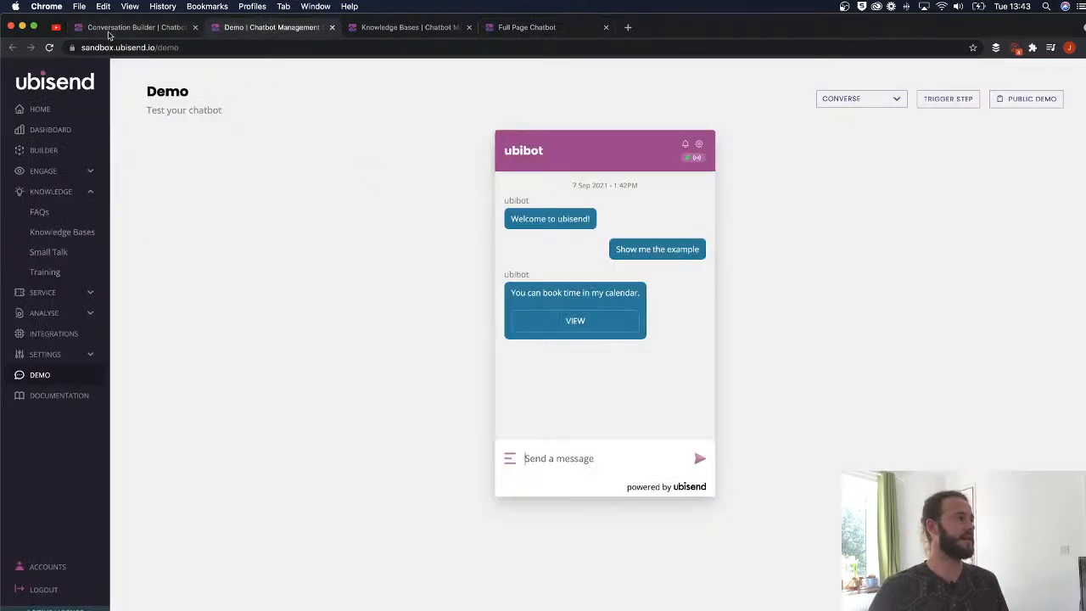
- Change Step One's response to a Progress message reading 'One of our agents is on their way.' and save
{"action": "left_click", "coordinate": [115, 27]}
{"action": "left_click", "coordinate": [326, 170]}
{"action": "scroll", "coordinate": [369, 285], "scroll_direction": "down", "scroll_amount": 1}
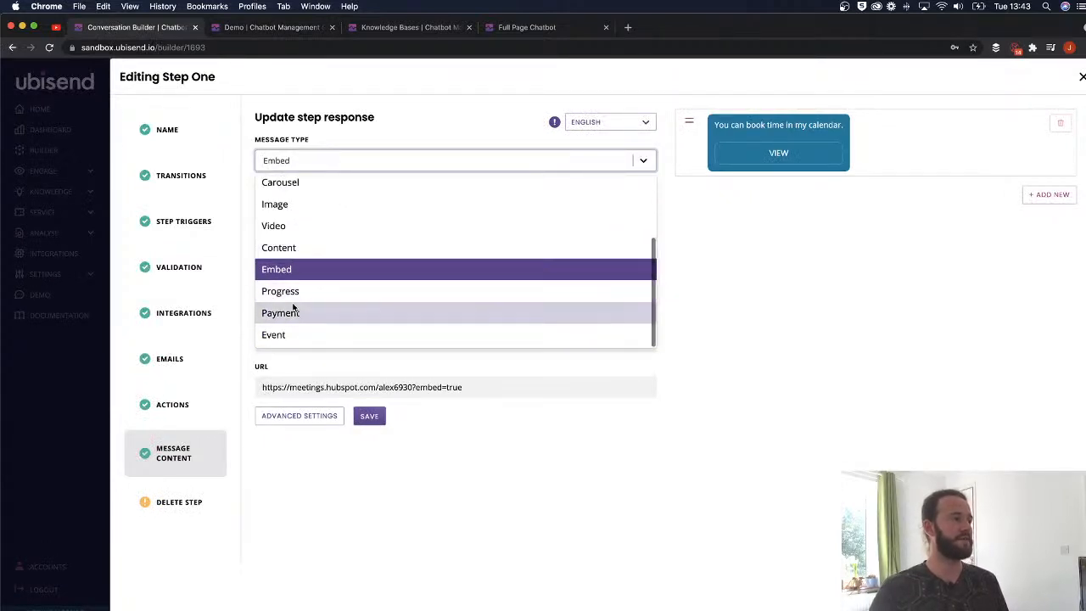
{"action": "left_click", "coordinate": [333, 292]}
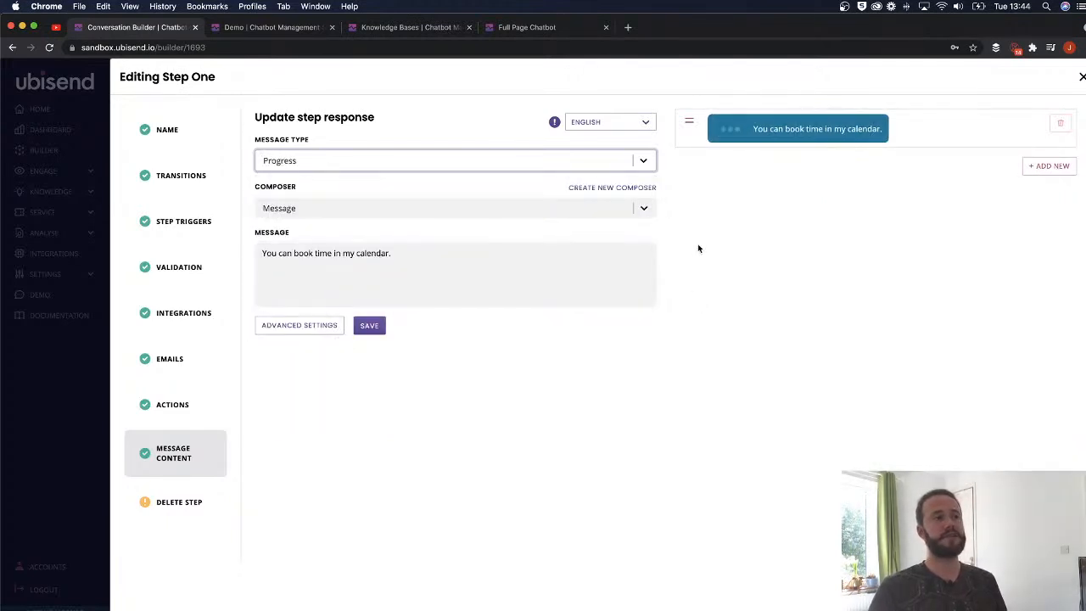
{"action": "left_click_drag", "start_coordinate": [413, 257], "coordinate": [243, 246]}
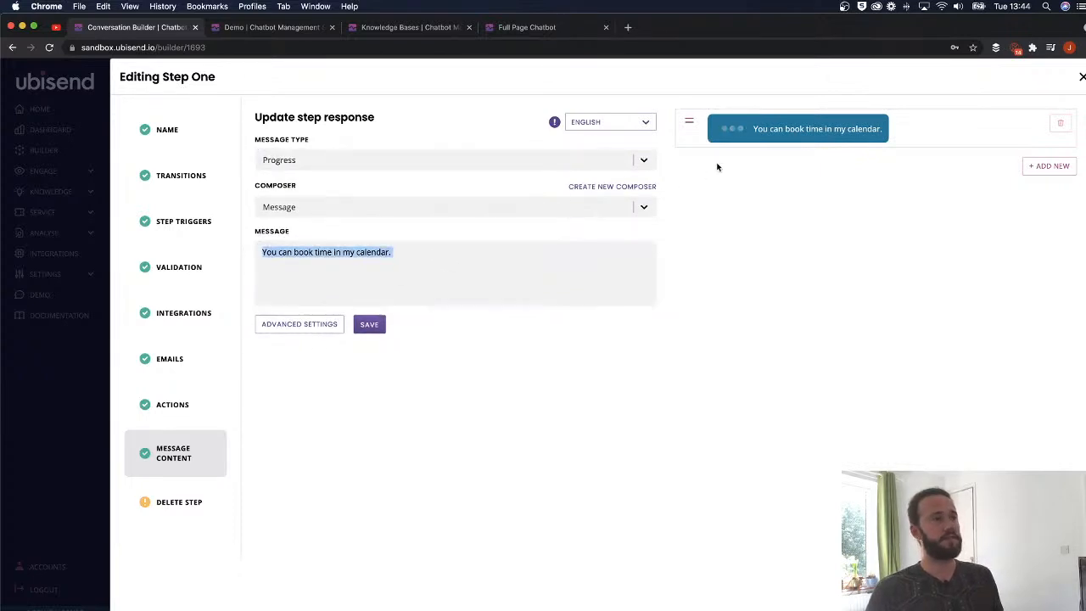
{"action": "key", "text": "BackSpace"}
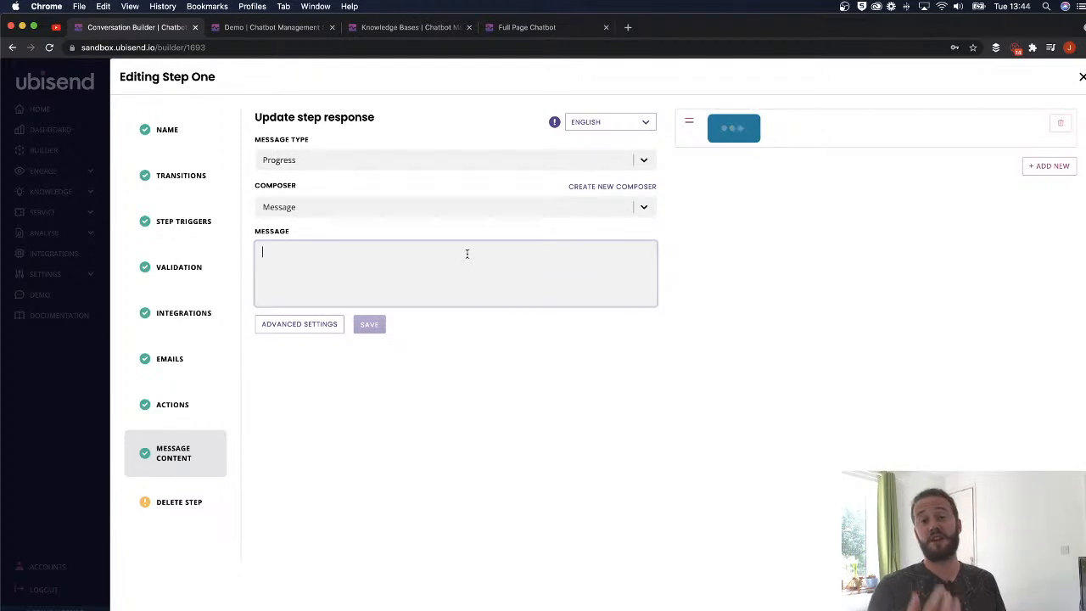
{"action": "type", "text": "One"}
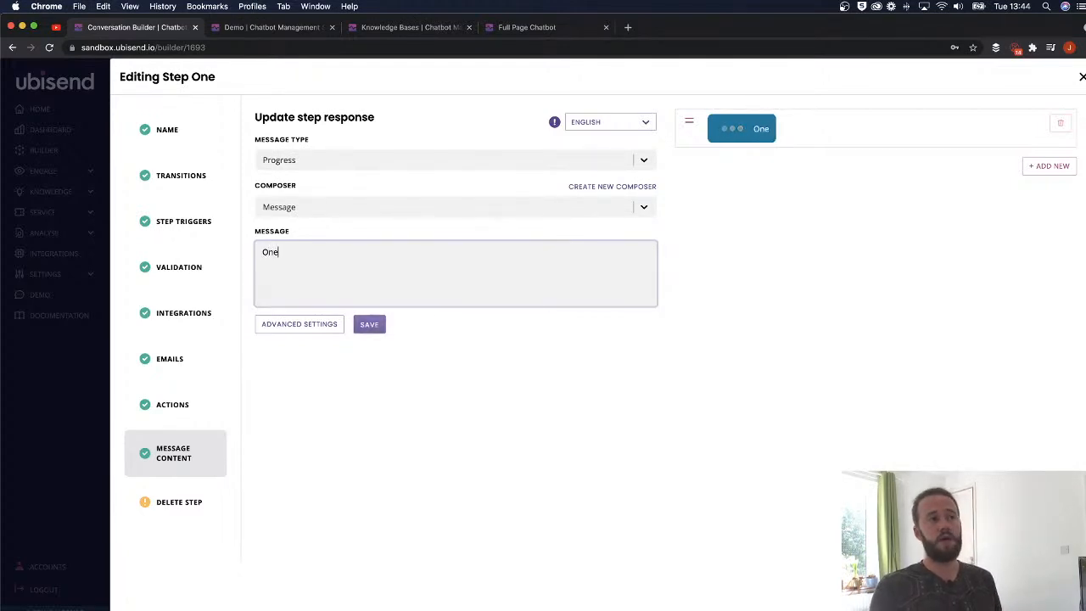
{"action": "type", "text": " of our agents is"}
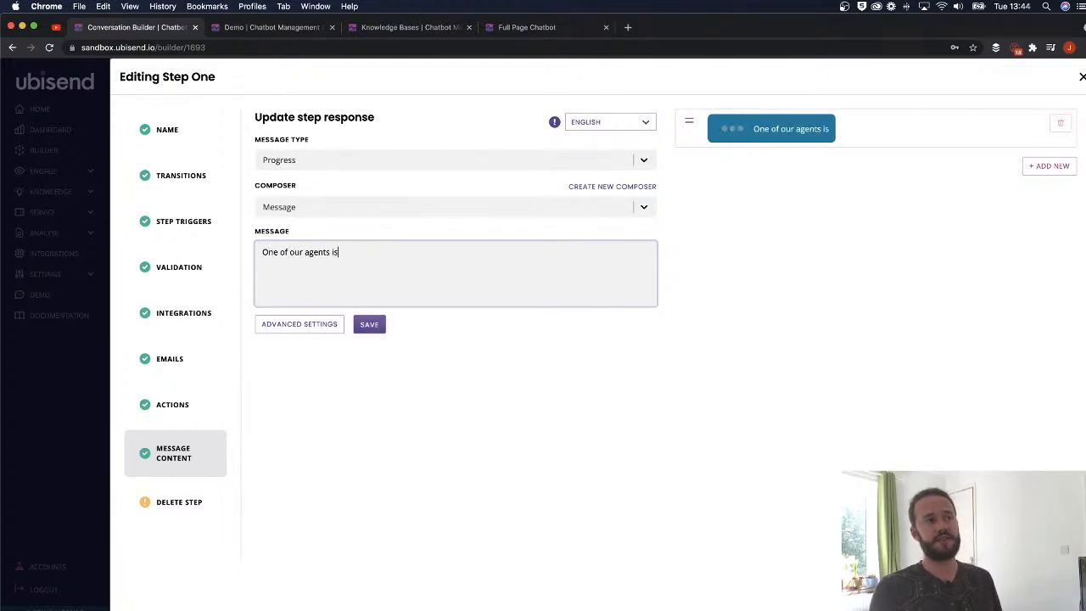
{"action": "type", "text": " on the their way."}
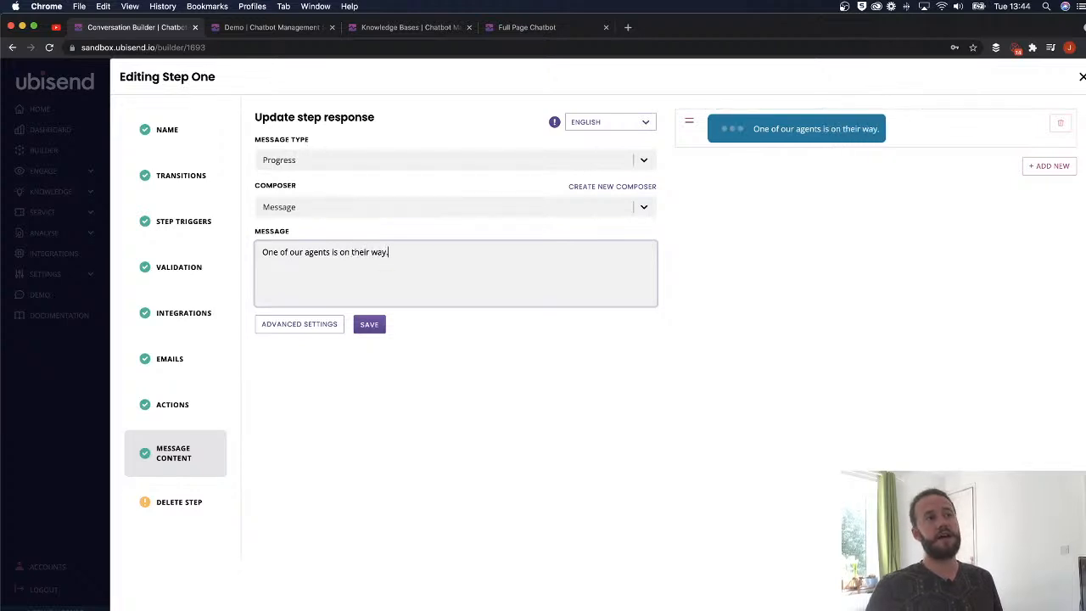
{"action": "left_click", "coordinate": [374, 328]}
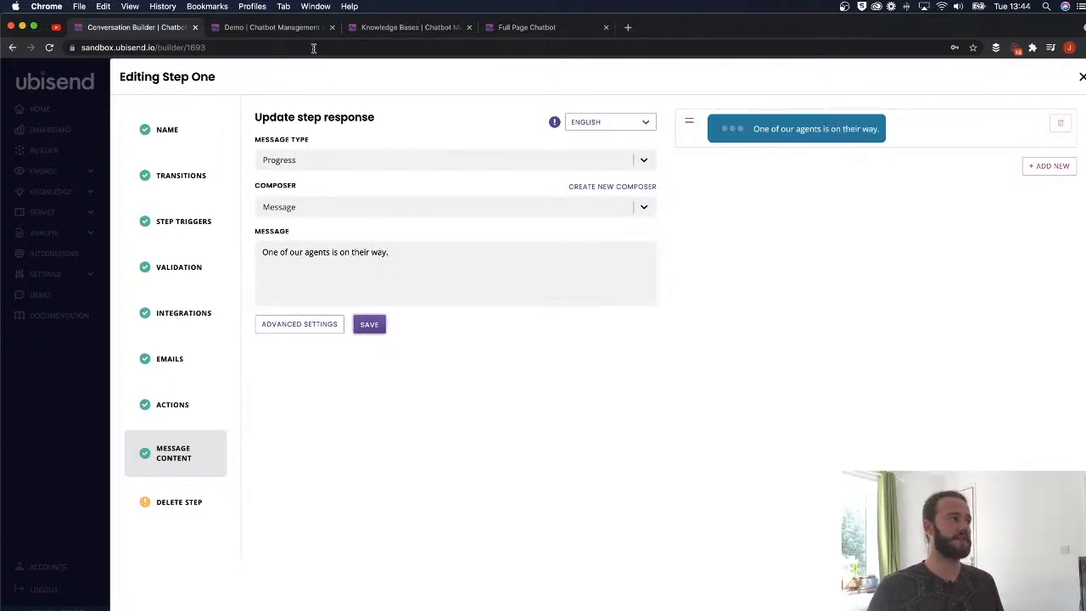
- Reset the demo chat and send 'Show me the example' to get the agent-on-the-way progress reply
{"action": "left_click", "coordinate": [296, 33]}
{"action": "left_click", "coordinate": [699, 144]}
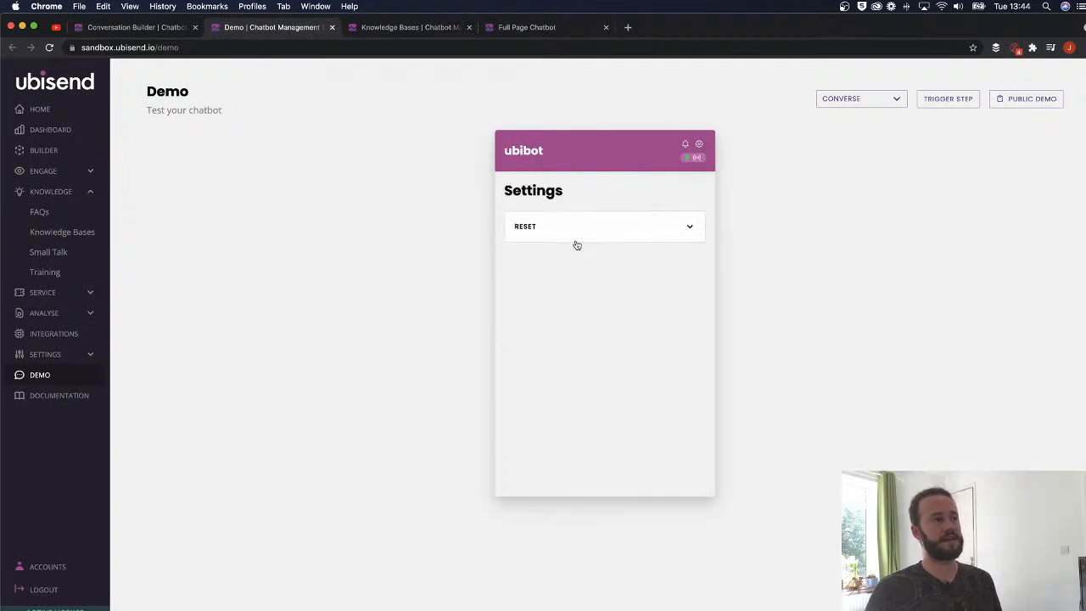
{"action": "left_click", "coordinate": [608, 240]}
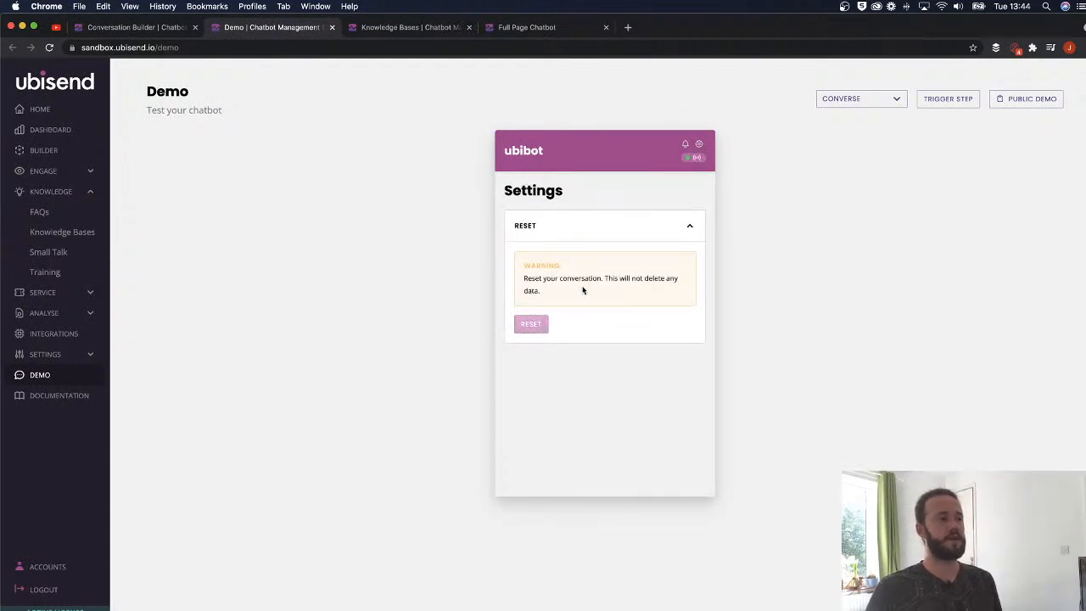
{"action": "left_click", "coordinate": [687, 216]}
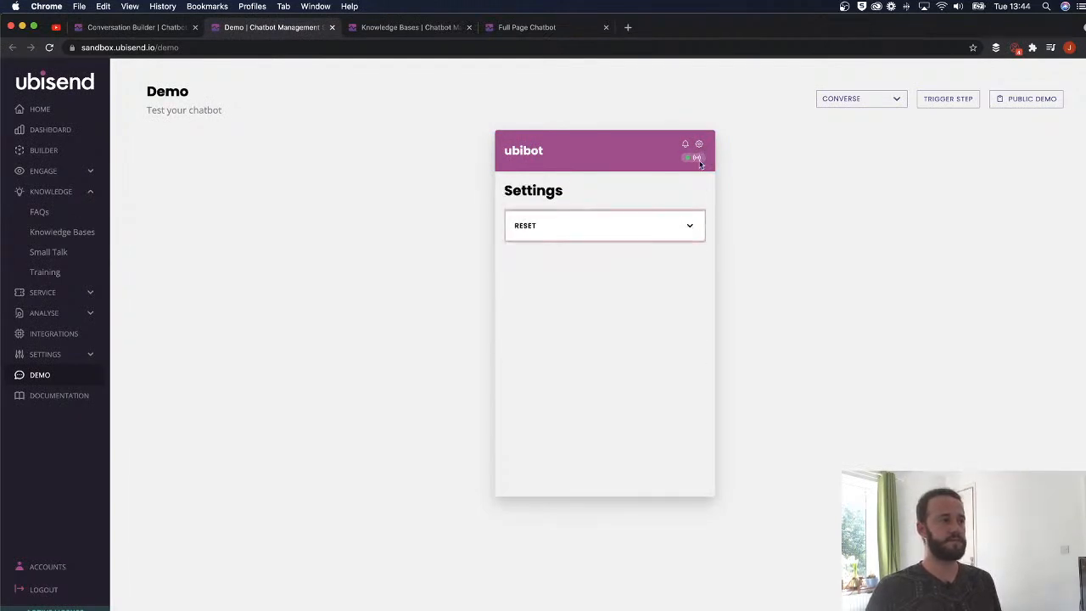
{"action": "left_click", "coordinate": [699, 144]}
{"action": "left_click", "coordinate": [575, 458]}
{"action": "type", "text": "Show me the example"}
{"action": "key", "text": "Return"}
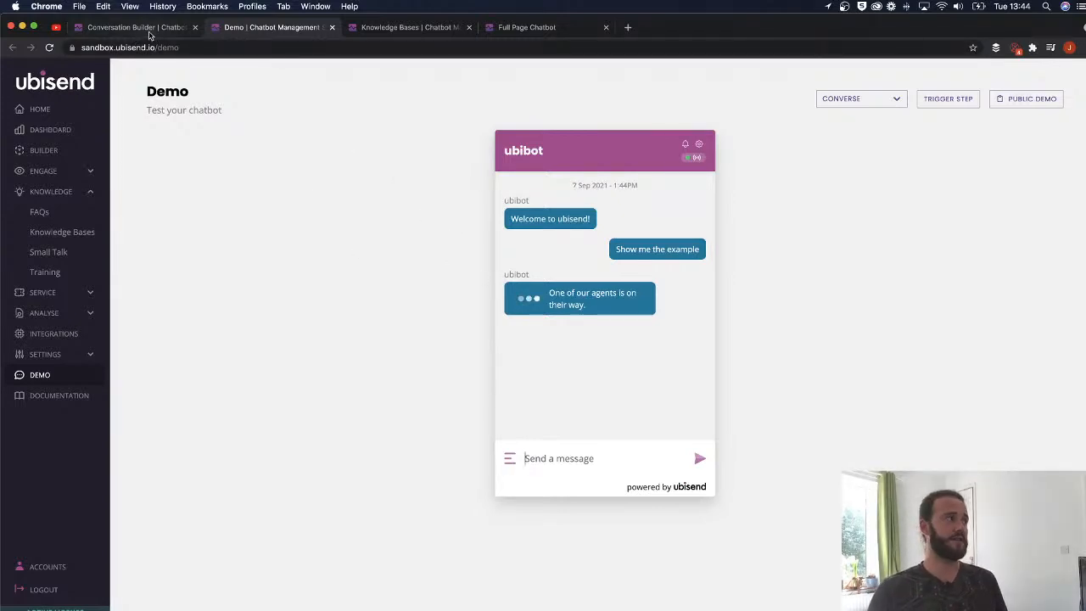
{"action": "key", "text": "ctrl+shift+Tab"}
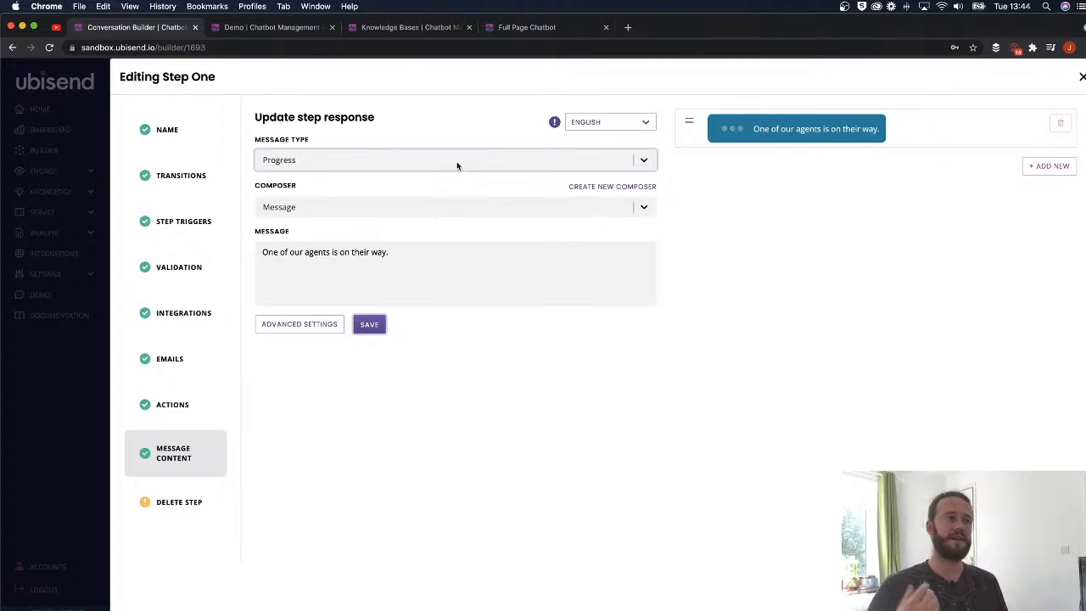
- Make Step One's response a Payment message using the Global Pay provider
{"action": "left_click", "coordinate": [457, 162]}
{"action": "scroll", "coordinate": [405, 268], "scroll_direction": "down", "scroll_amount": 2}
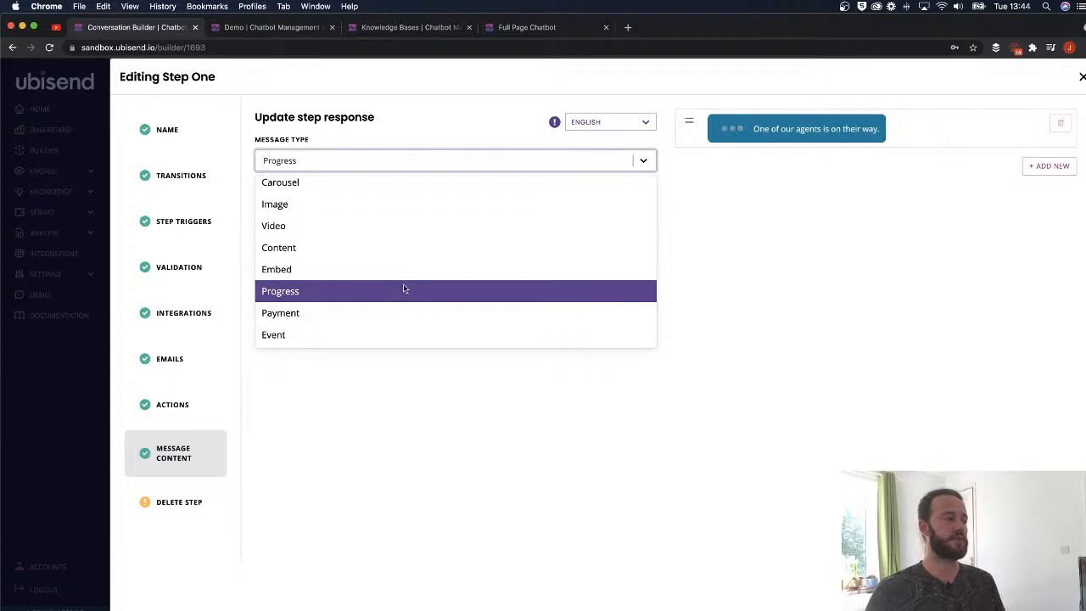
{"action": "left_click", "coordinate": [399, 312]}
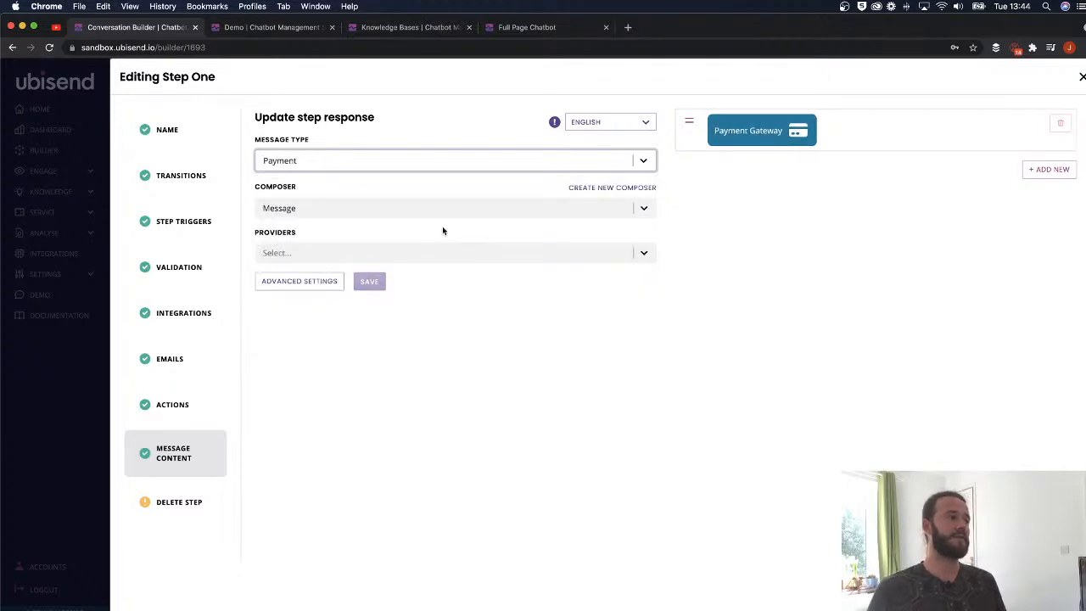
{"action": "left_click", "coordinate": [444, 253]}
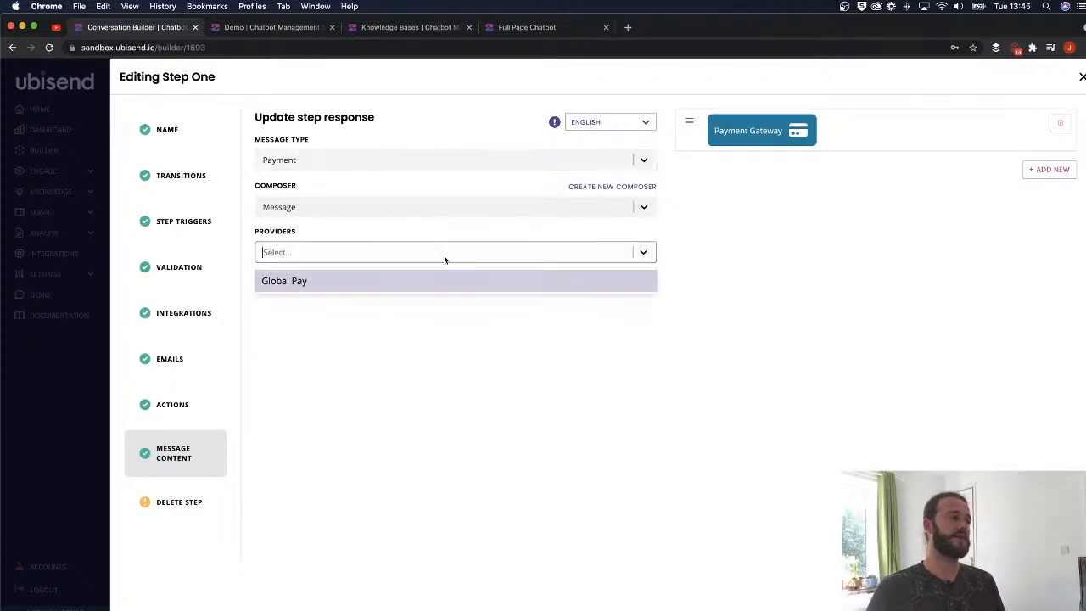
{"action": "left_click", "coordinate": [297, 283]}
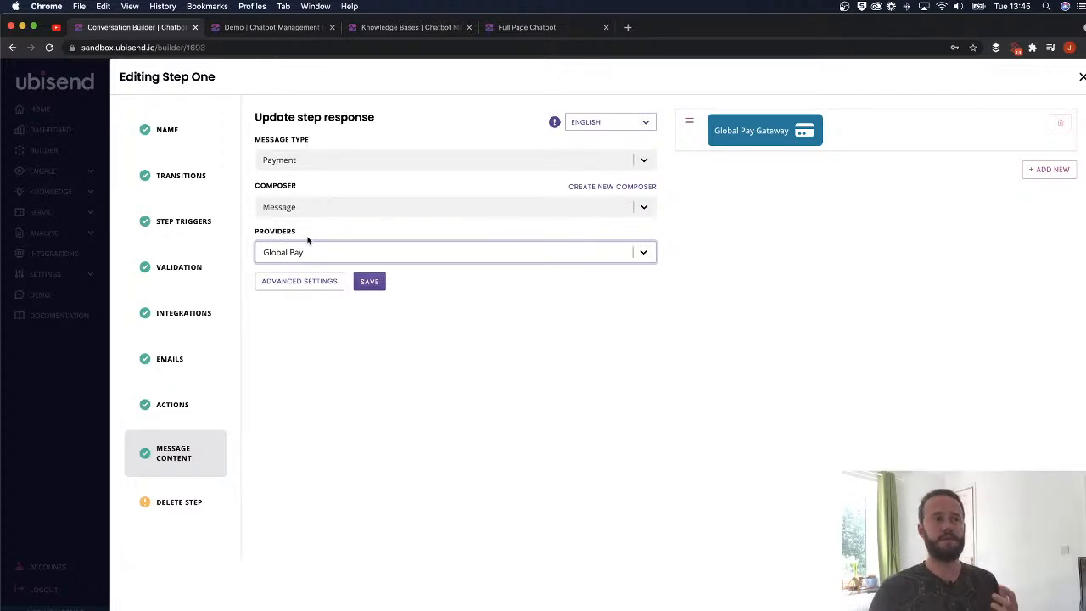
{"action": "left_click", "coordinate": [368, 161]}
{"action": "scroll", "coordinate": [371, 284], "scroll_direction": "down", "scroll_amount": 2}
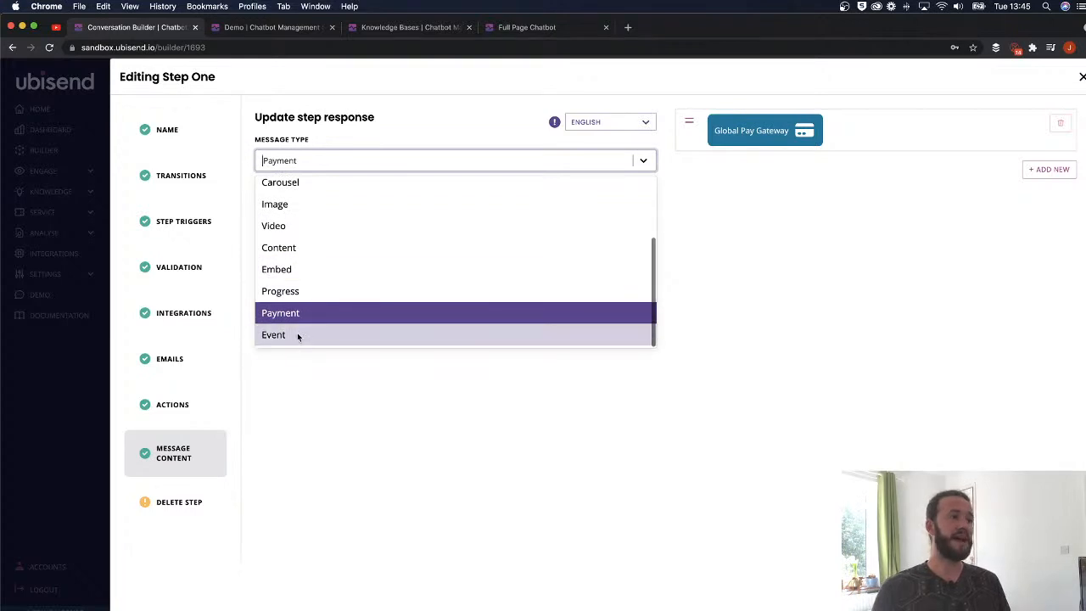
- Make the response an Event notice: 'Our chatbot collects anonymous data on its users. By using our chatbot you are ok with that'
{"action": "left_click", "coordinate": [297, 334]}
{"action": "left_click", "coordinate": [507, 274]}
{"action": "type", "text": "fhrth"}
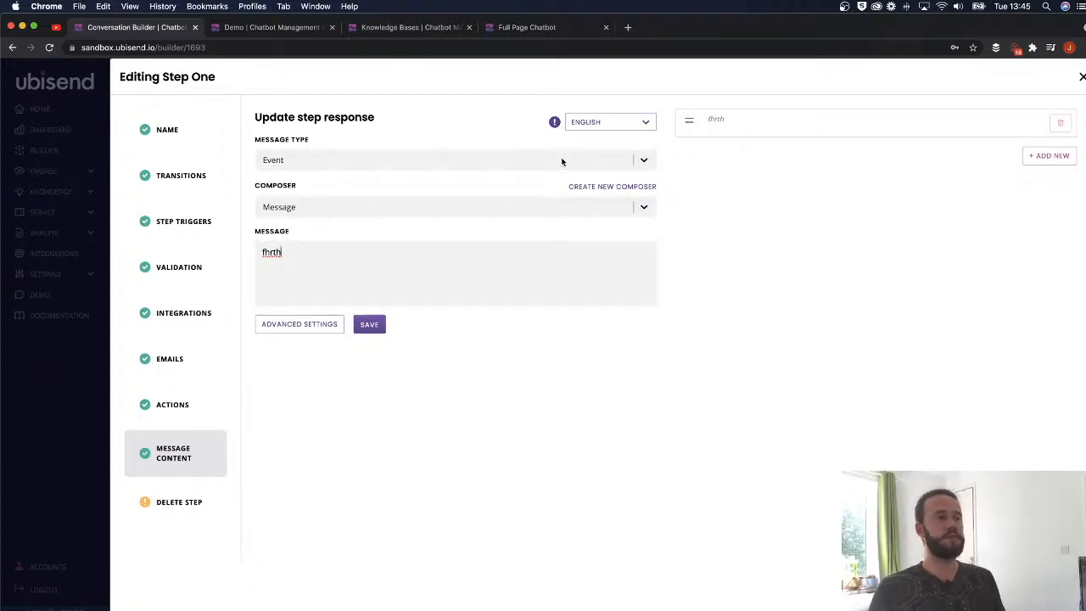
{"action": "double_click", "coordinate": [300, 250]}
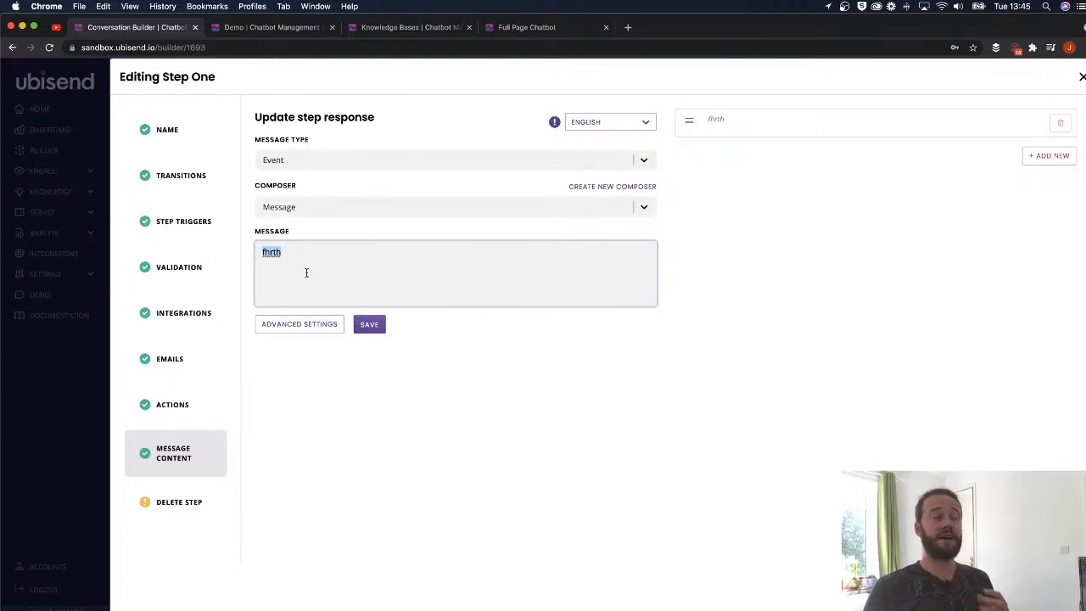
{"action": "type", "text": "O"}
{"action": "key", "text": "BackSpace"}
{"action": "type", "text": "Our chatbot collects anonymou"}
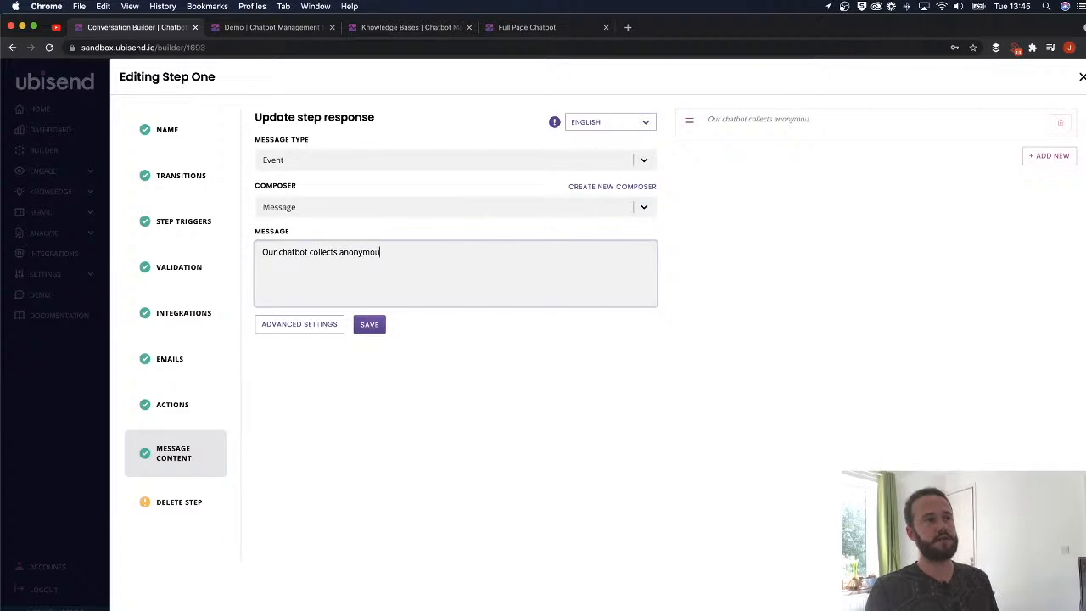
{"action": "type", "text": "s data/"}
{"action": "key", "text": "BackSpace"}
{"action": "type", "text": "on i"}
{"action": "type", "text": "t's"}
{"action": "key", "text": "BackSpace"}
{"action": "type", "text": "'s users. "}
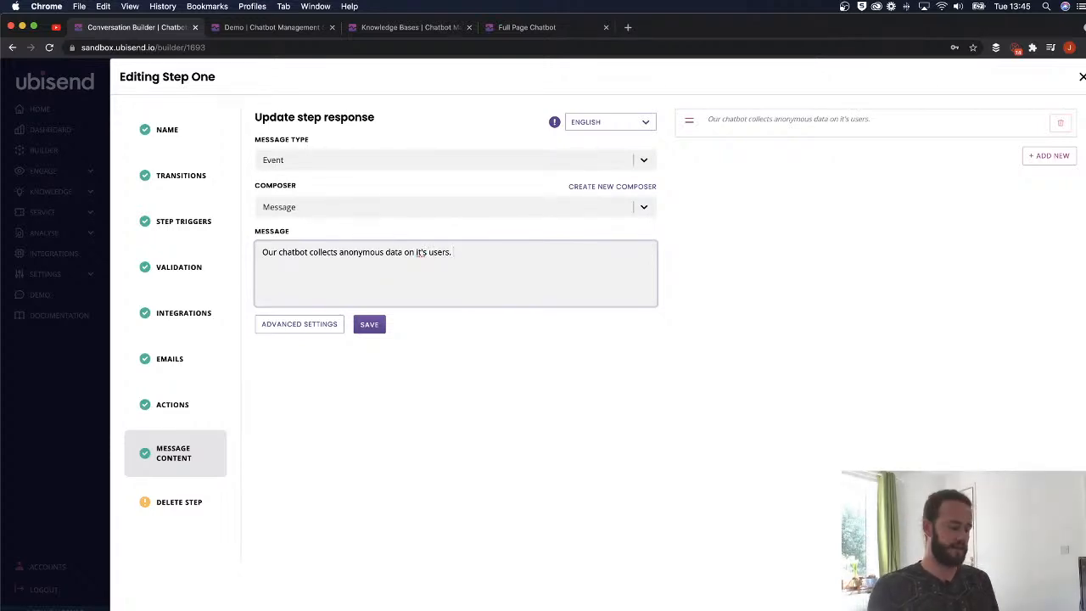
{"action": "type", "text": "By using our c"}
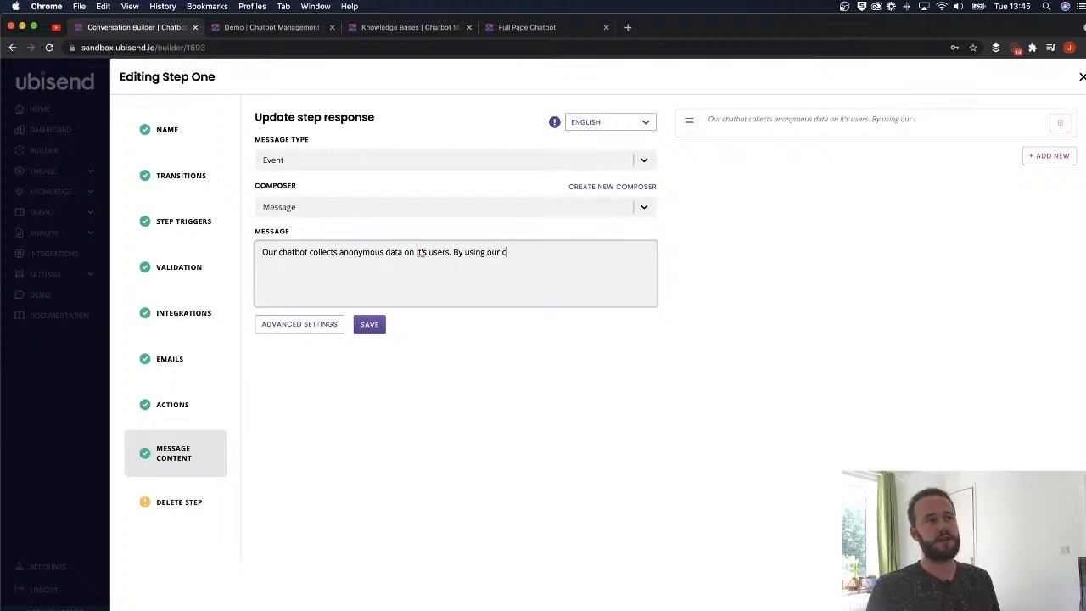
{"action": "type", "text": "hatbot you "}
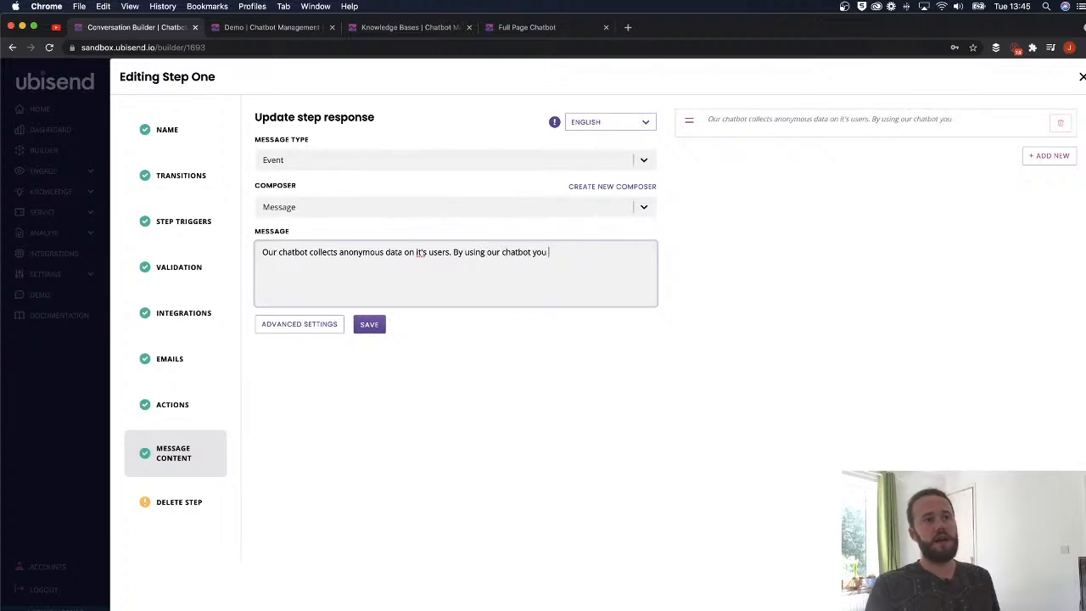
{"action": "type", "text": "are ok with that."}
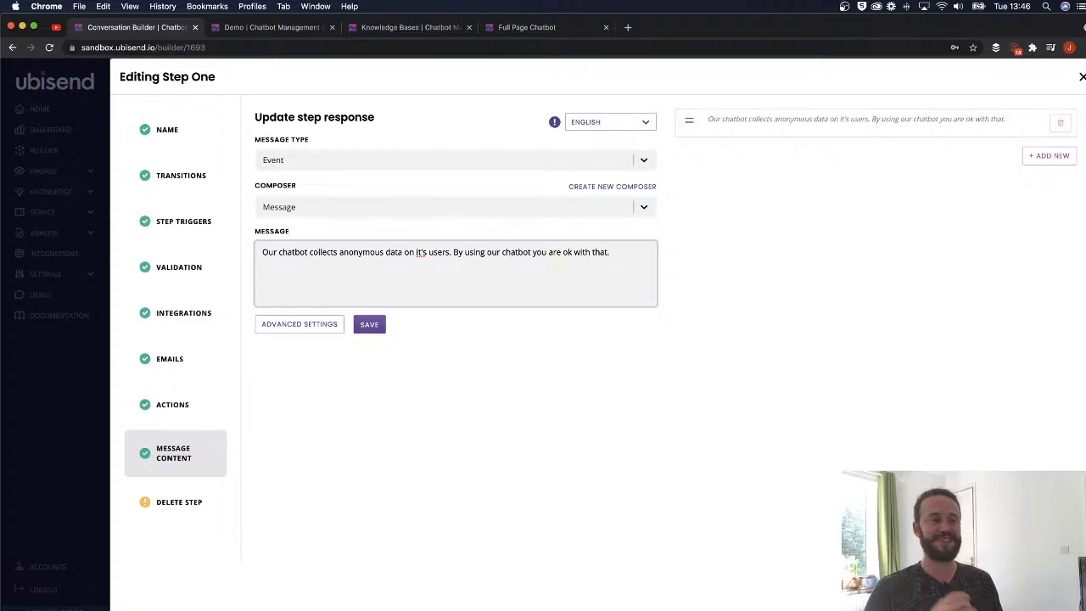
{"action": "left_click", "coordinate": [709, 138]}
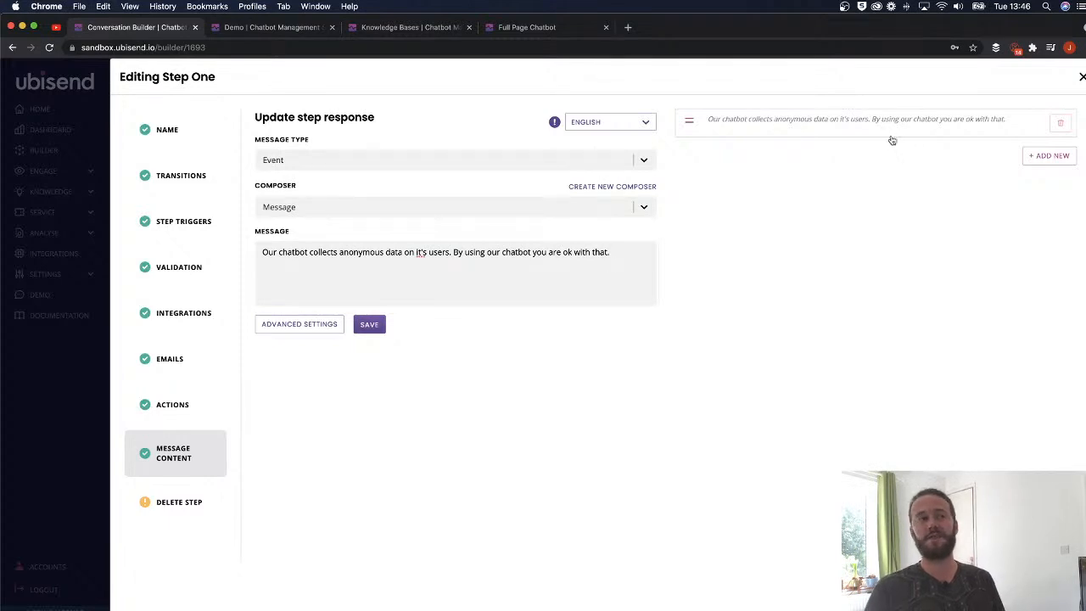
- Add a second message 'How can I help?' and save Step One
{"action": "left_click", "coordinate": [1049, 156]}
{"action": "left_click", "coordinate": [289, 263]}
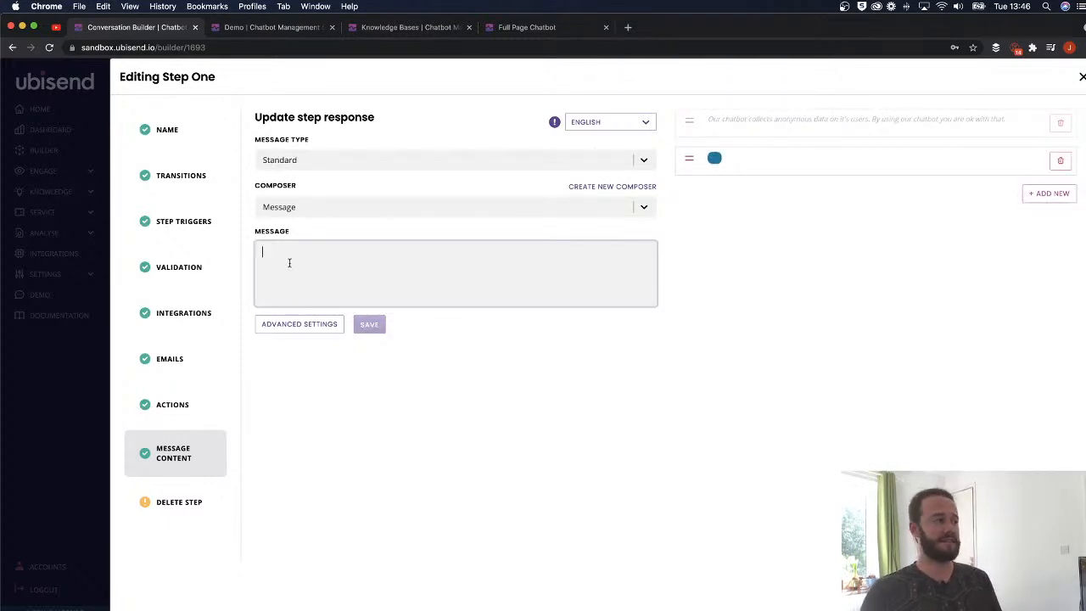
{"action": "type", "text": "How can "}
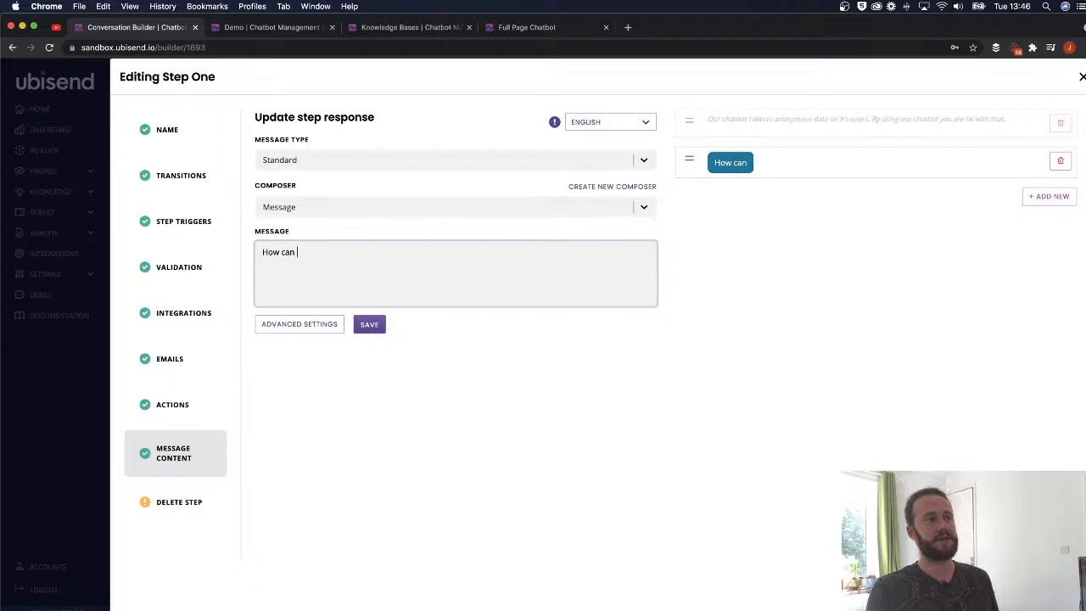
{"action": "type", "text": "I help?"}
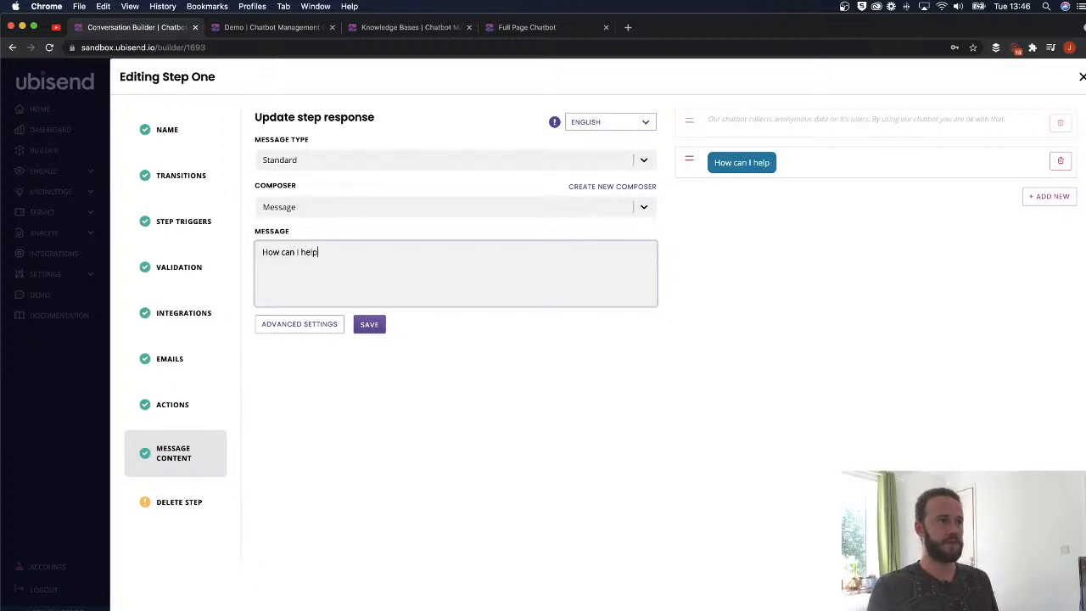
{"action": "left_click", "coordinate": [369, 324]}
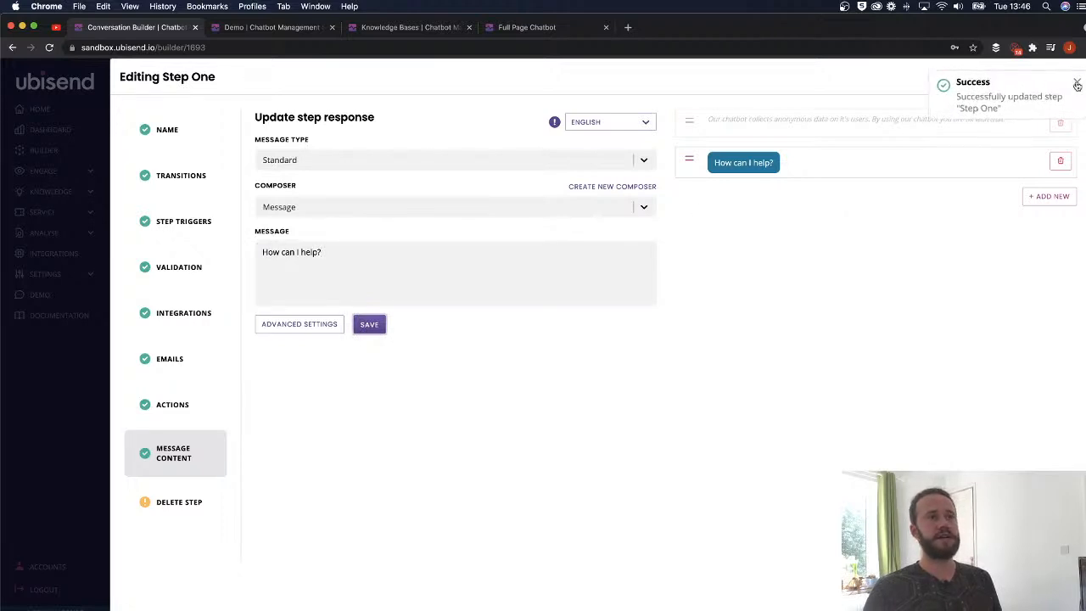
{"action": "left_click", "coordinate": [242, 30]}
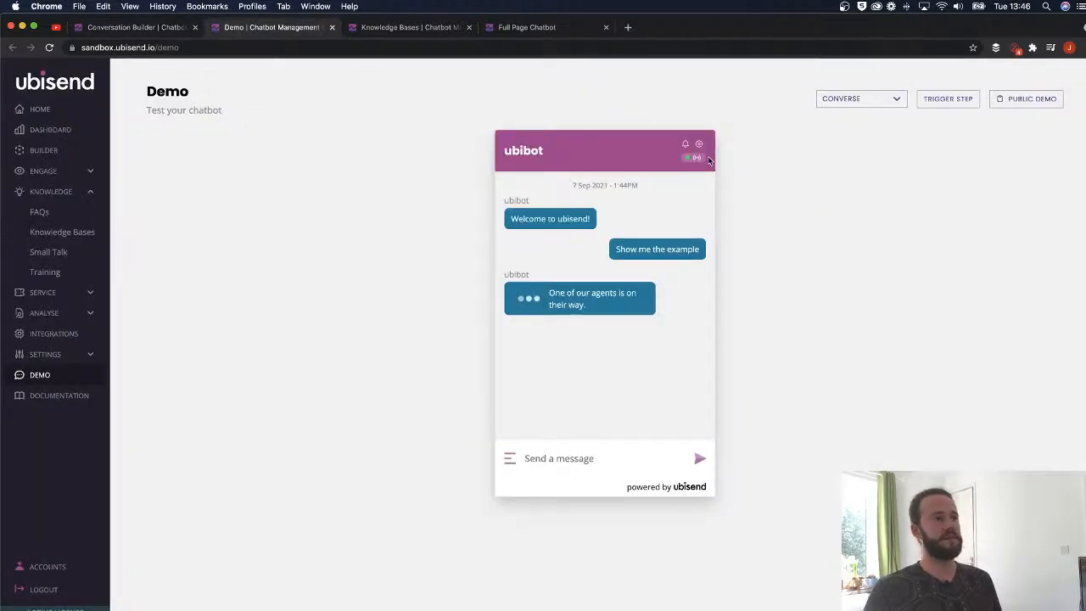
- Reset the demo conversation and send 'Show me the example'
{"action": "left_click", "coordinate": [699, 145]}
{"action": "left_click", "coordinate": [577, 238]}
{"action": "left_click", "coordinate": [530, 323]}
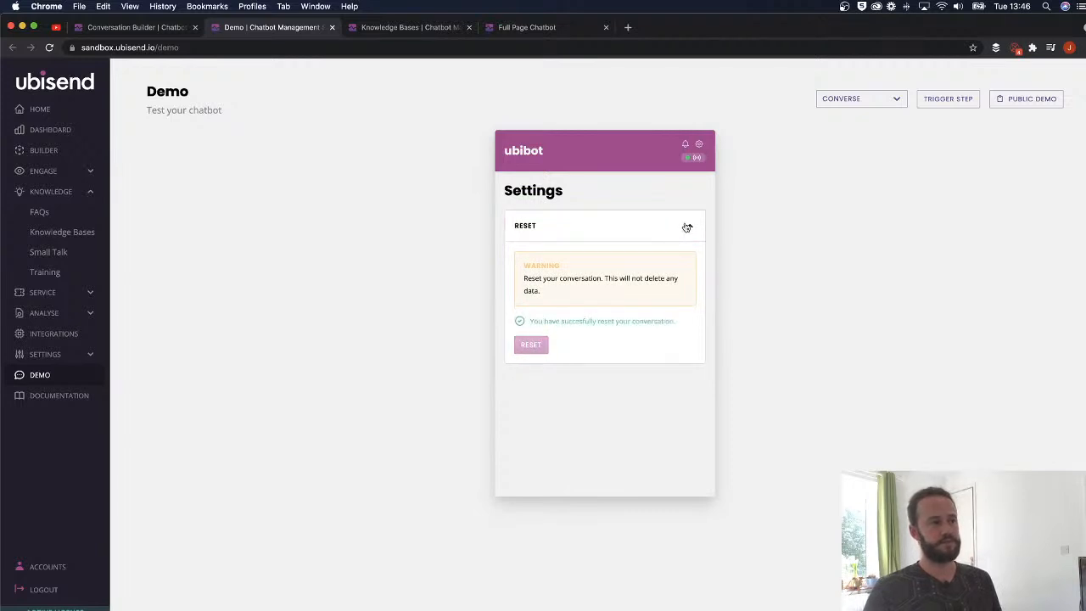
{"action": "left_click", "coordinate": [688, 227]}
{"action": "left_click", "coordinate": [700, 144]}
{"action": "type", "text": "S"}
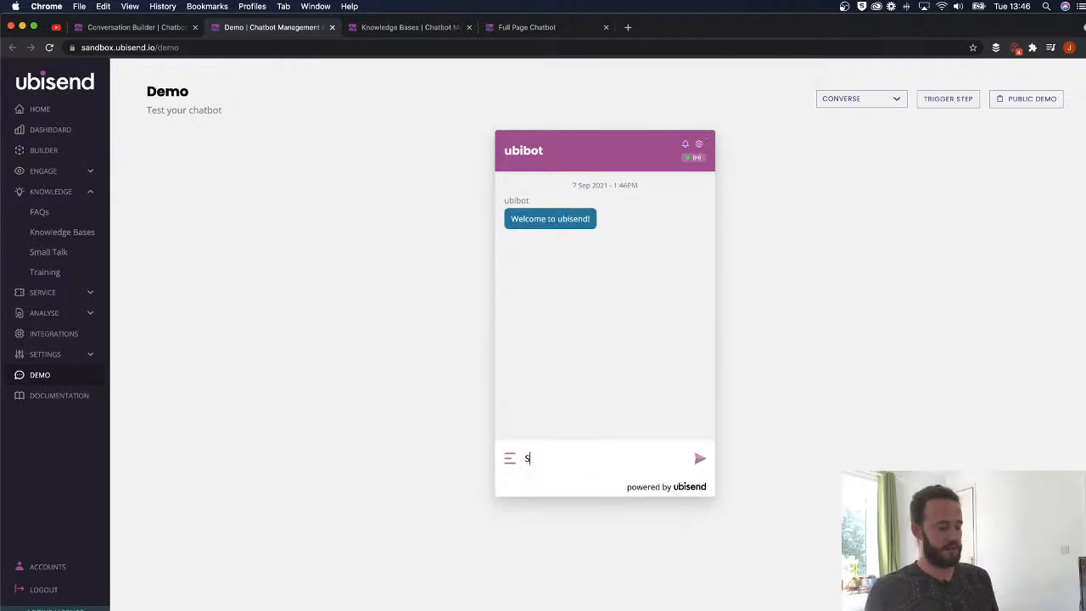
{"action": "type", "text": "how me the example"}
{"action": "key", "text": "Return"}
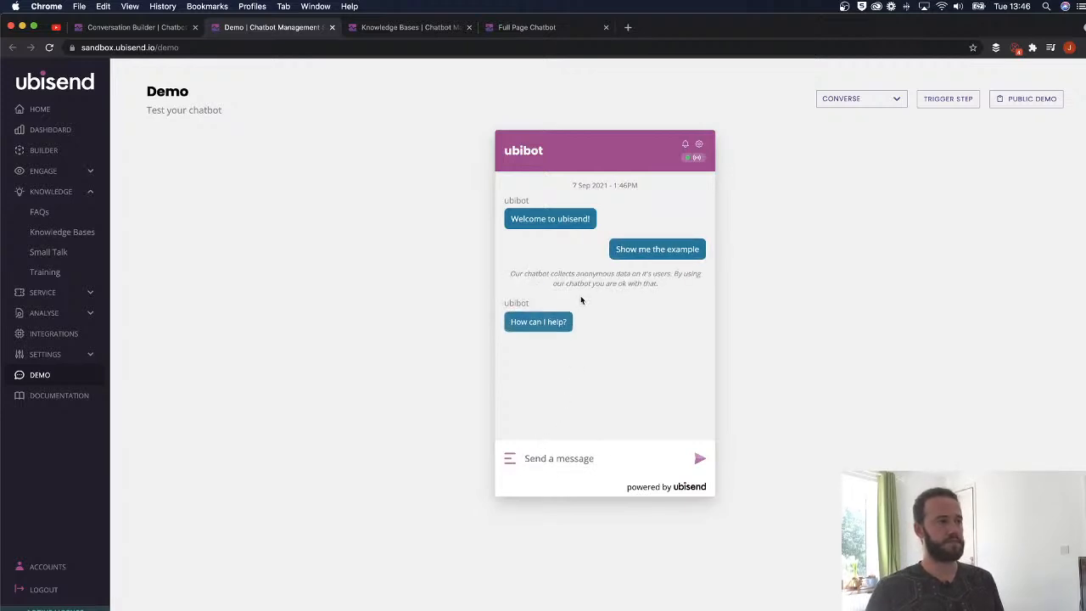
- Highlight the data-collection notice and the 'Welcome to ubisend!' greeting in the chat
{"action": "left_click_drag", "start_coordinate": [658, 293], "coordinate": [511, 272]}
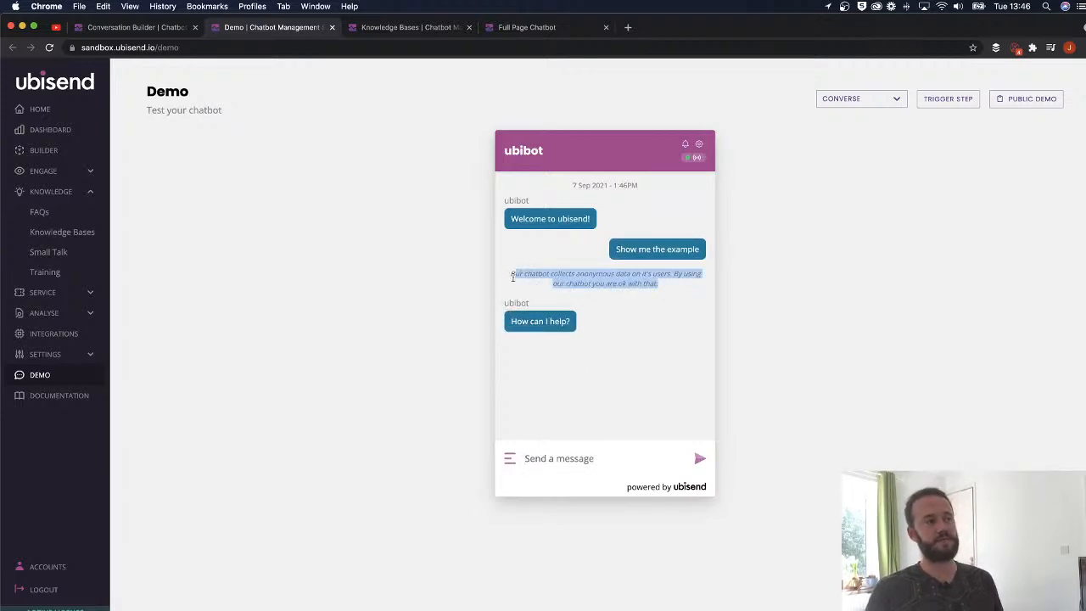
{"action": "left_click", "coordinate": [624, 283]}
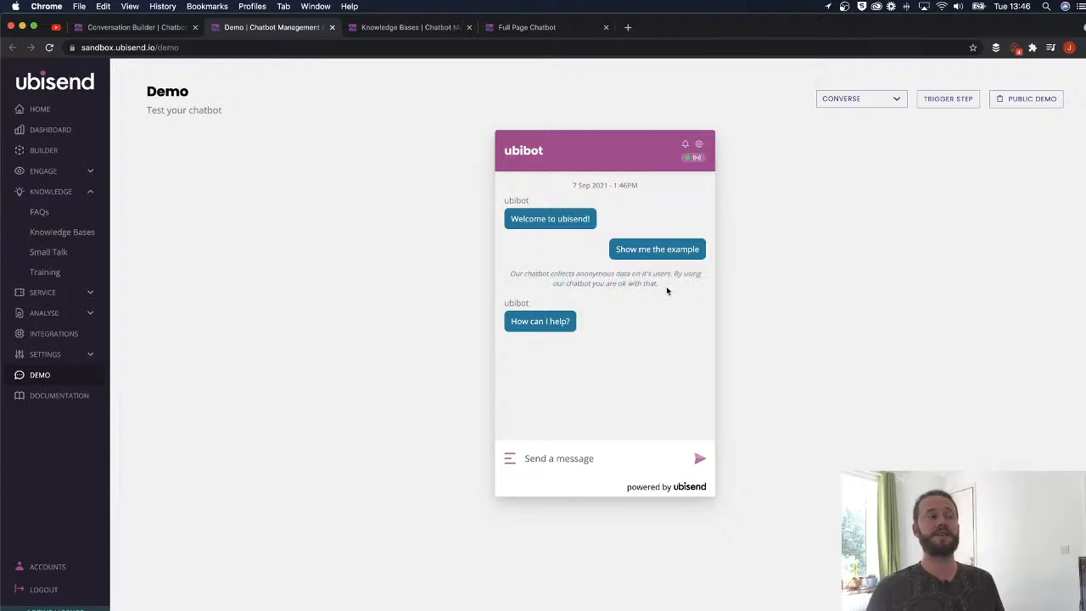
{"action": "left_click_drag", "start_coordinate": [661, 287], "coordinate": [513, 274]}
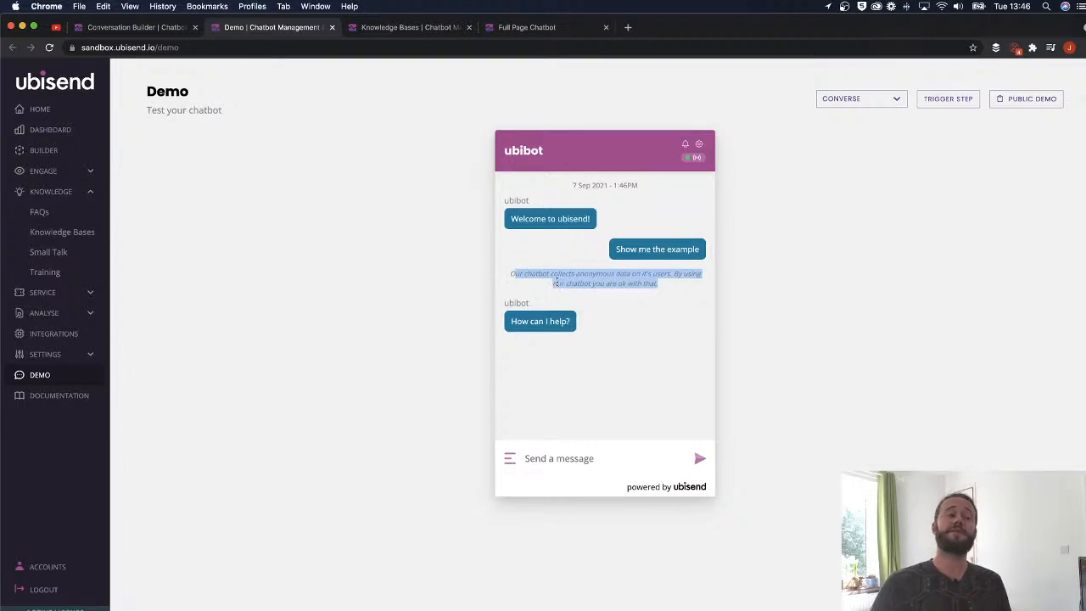
{"action": "left_click_drag", "start_coordinate": [594, 219], "coordinate": [506, 215]}
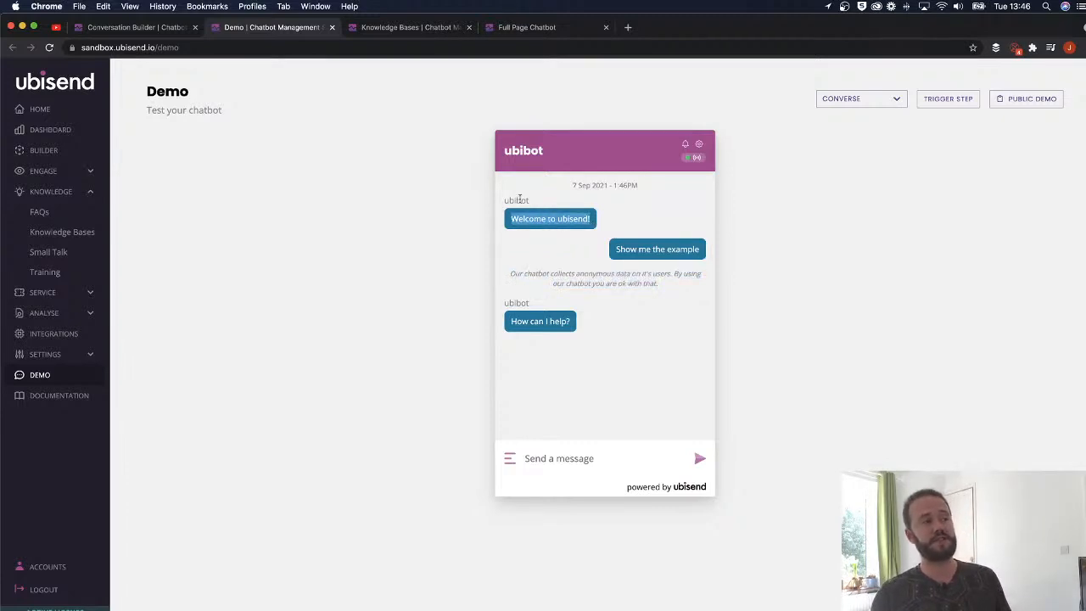
{"action": "left_click_drag", "start_coordinate": [674, 291], "coordinate": [502, 272]}
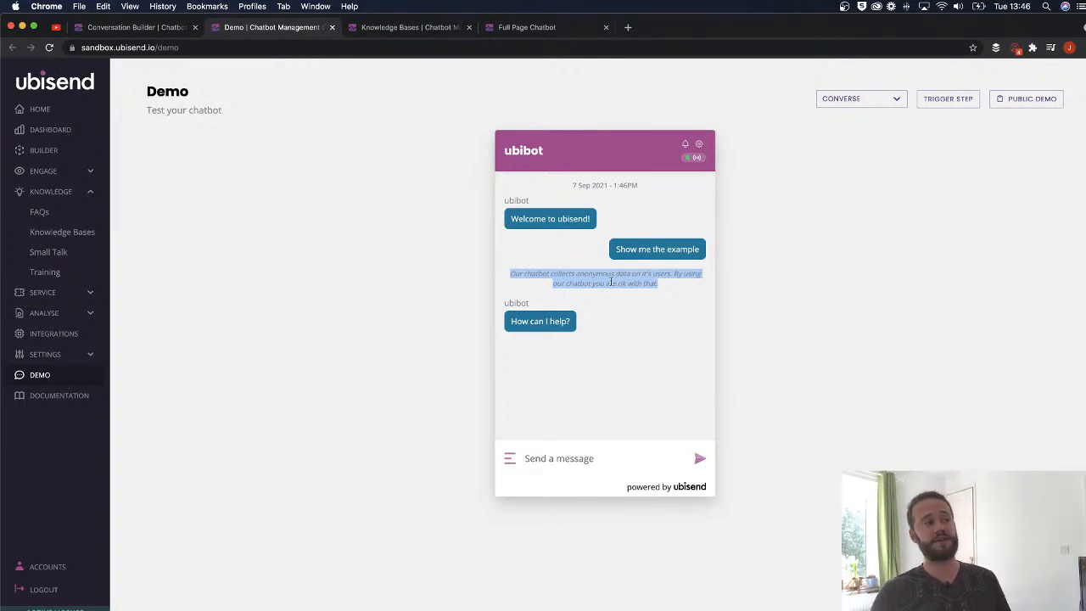
{"action": "left_click", "coordinate": [378, 31]}
- Replace the Event notice with 'Don't forget, we've got a hot sale taking place right now. Ask the chatbot about it!' and save
{"action": "left_click", "coordinate": [128, 27]}
{"action": "left_click", "coordinate": [717, 134]}
{"action": "triple_click", "coordinate": [464, 260]}
{"action": "type", "text": "Don't forget. we've got a hot sals"}
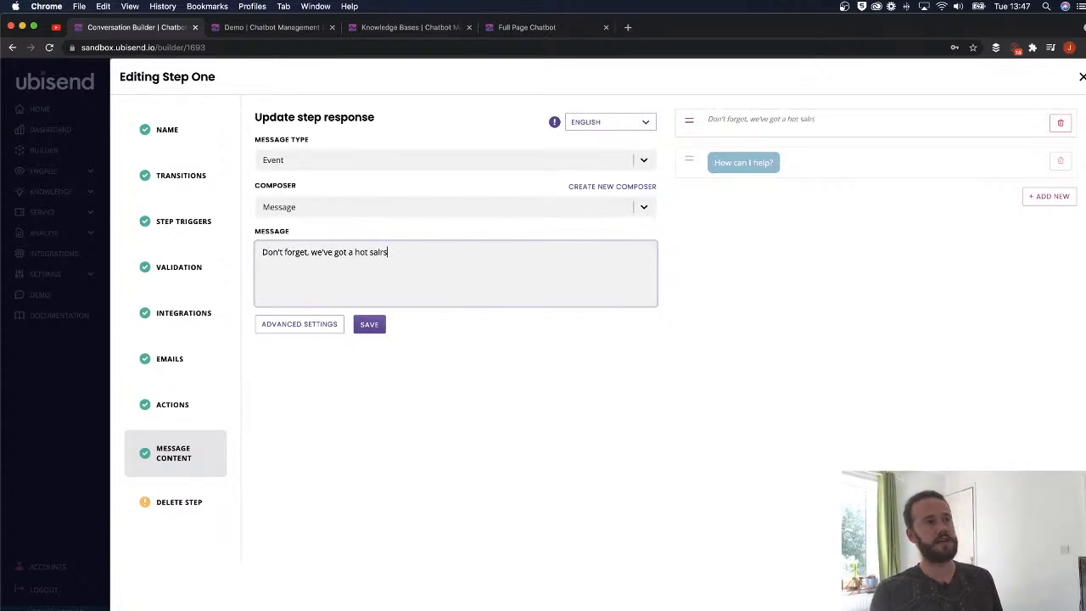
{"action": "type", "text": "e taking palce"}
{"action": "key", "text": "BackSpace"}
{"action": "key", "text": "BackSpace"}
{"action": "key", "text": "BackSpace"}
{"action": "type", "text": "ce right no"}
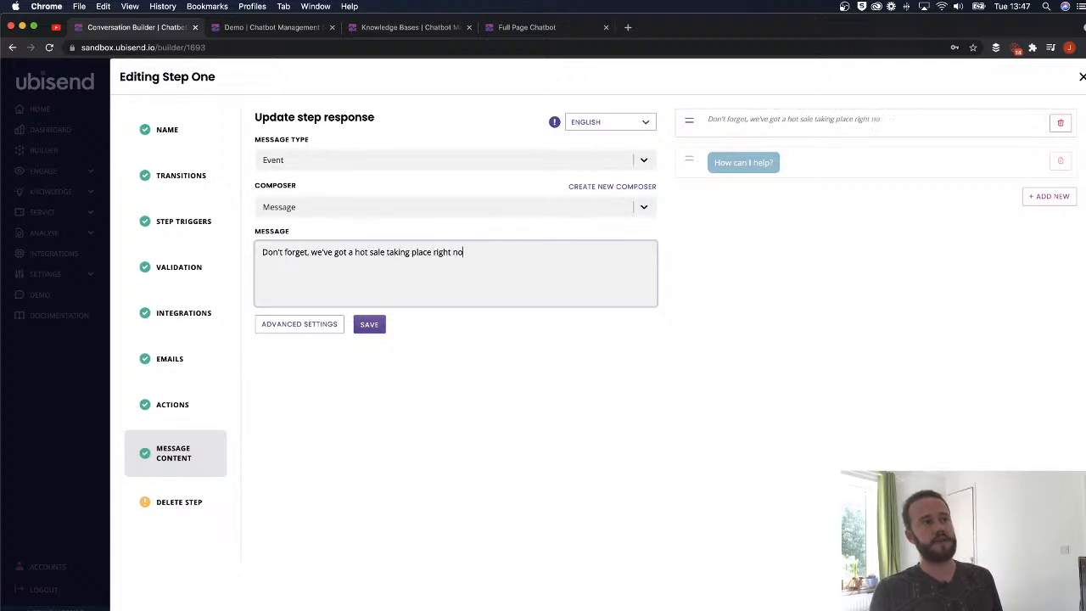
{"action": "type", "text": "w. Ask the chatb"}
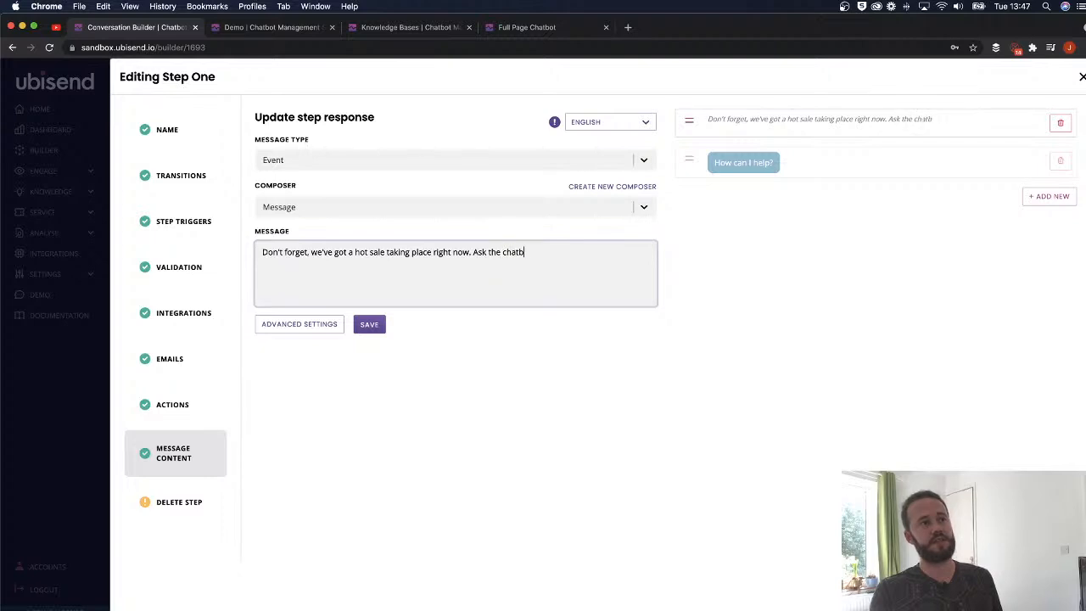
{"action": "type", "text": "ot about it"}
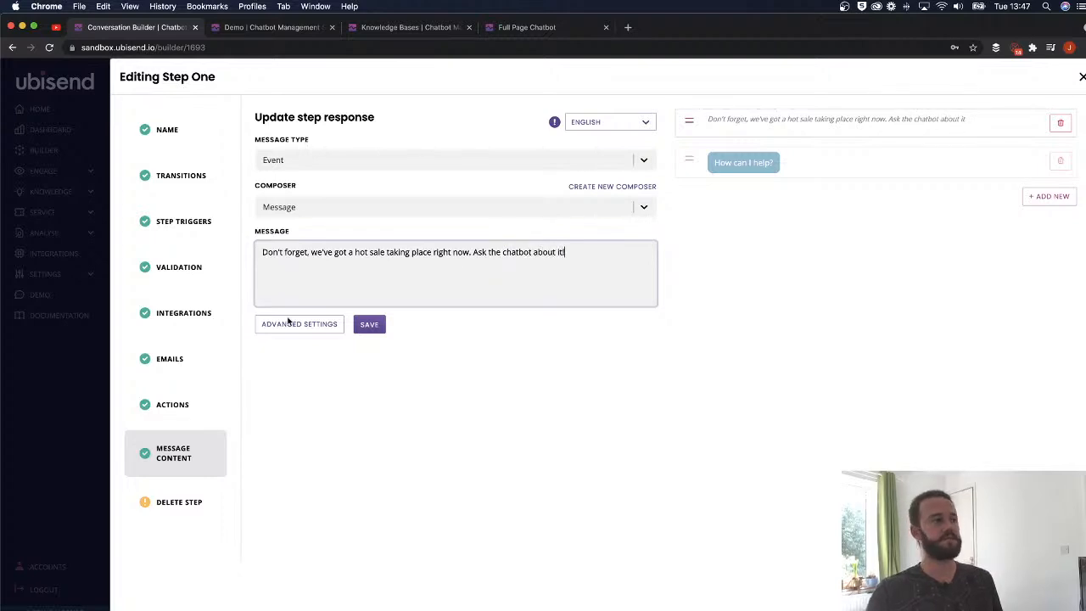
{"action": "type", "text": "!"}
{"action": "left_click", "coordinate": [369, 324]}
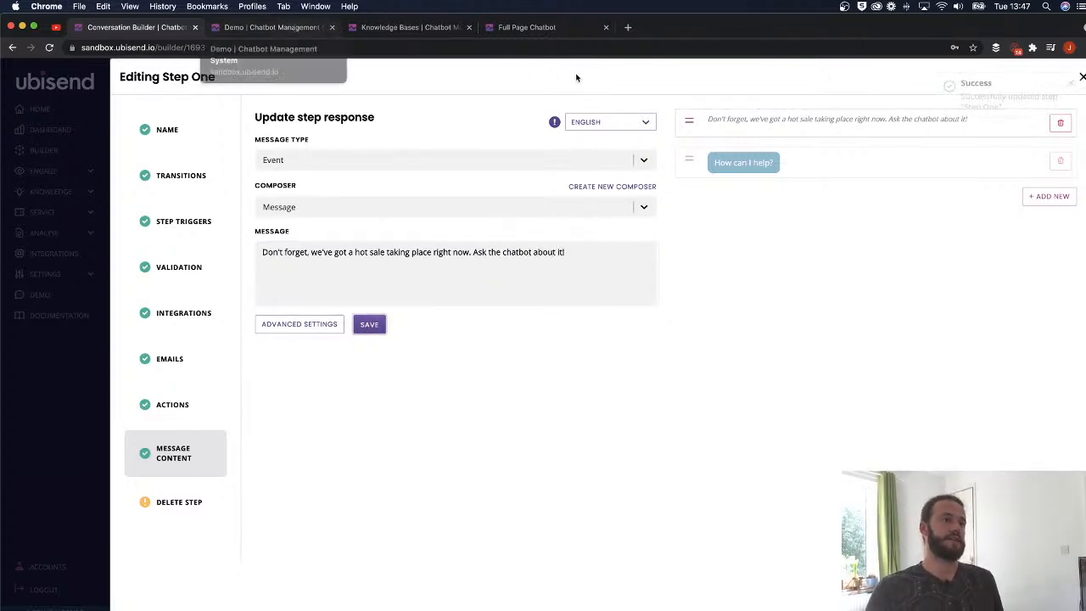
{"action": "left_click", "coordinate": [271, 27]}
- Send 'Show me the example' to see the hot-sale notice and 'How can I help?', then reopen the message-type list
{"action": "left_click", "coordinate": [699, 143]}
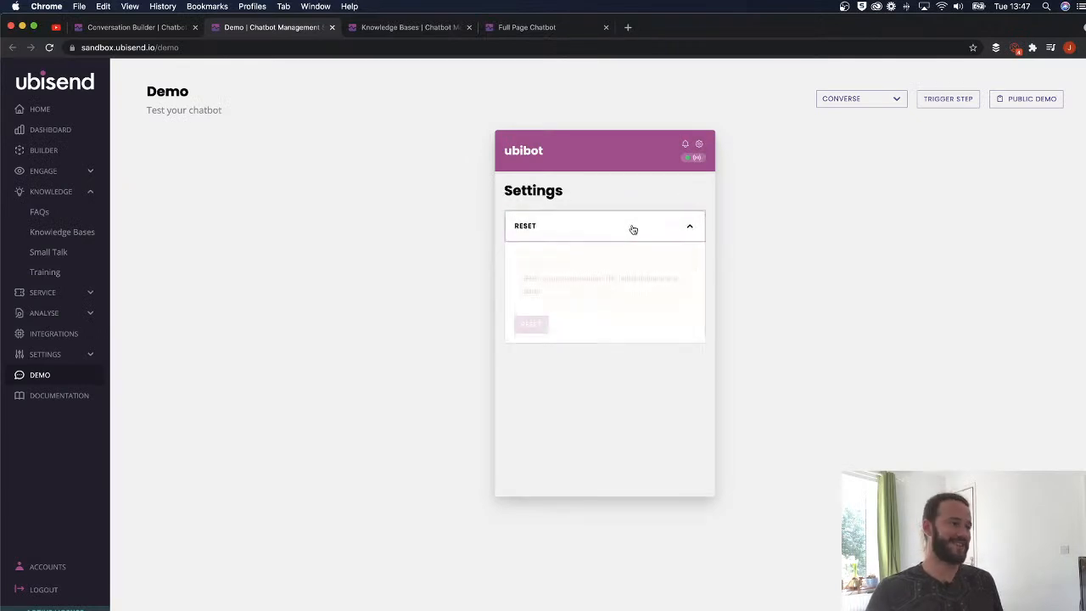
{"action": "left_click", "coordinate": [691, 227]}
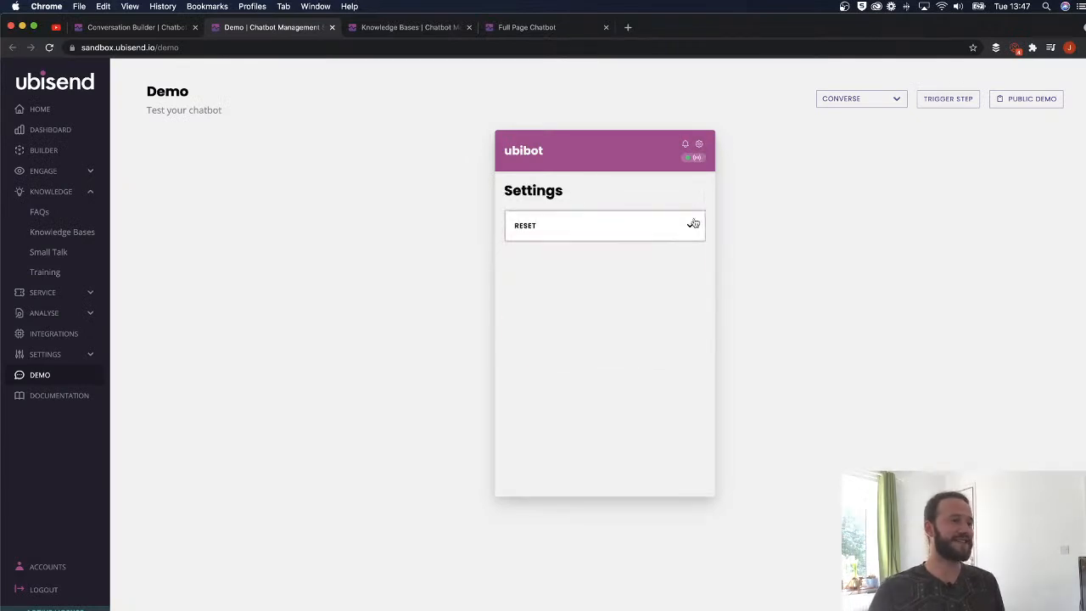
{"action": "left_click", "coordinate": [584, 448]}
{"action": "type", "text": "Show me the exaxmple"}
{"action": "key", "text": "Return"}
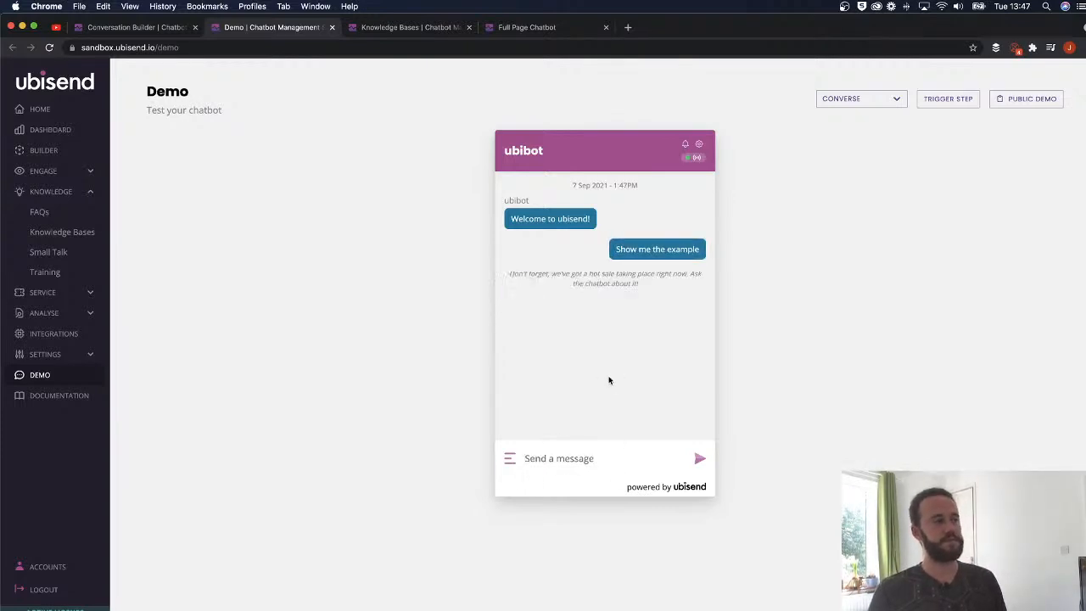
{"action": "left_click_drag", "start_coordinate": [636, 284], "coordinate": [534, 270]}
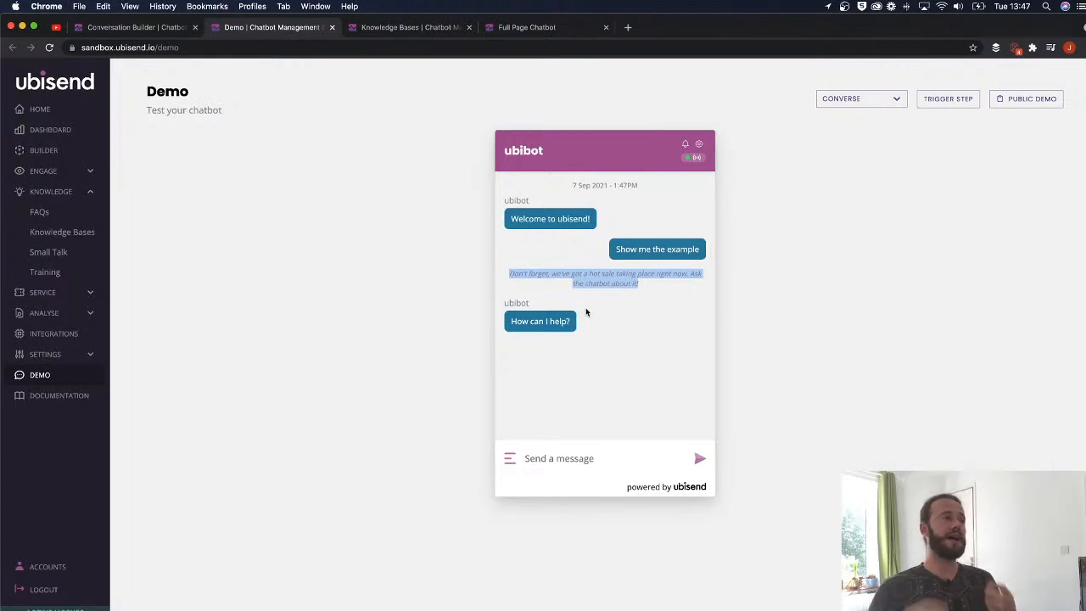
{"action": "left_click", "coordinate": [125, 27]}
{"action": "left_click", "coordinate": [322, 160]}
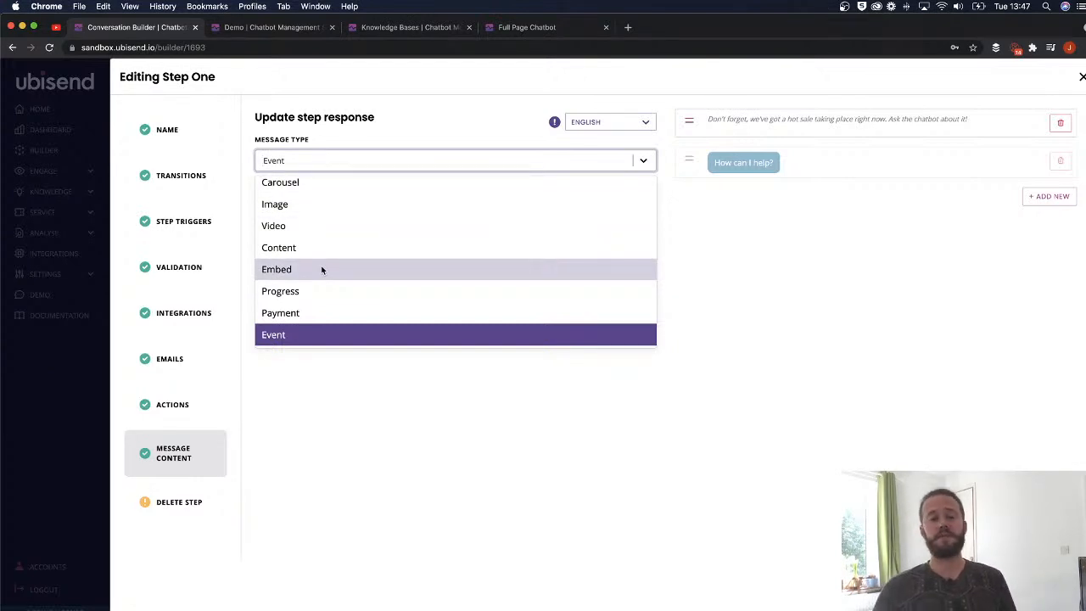
- Keep Step One's Event message type and 'How can I help?' message, then return to the demo chat box
{"action": "scroll", "coordinate": [361, 252], "scroll_direction": "up", "scroll_amount": 5}
{"action": "left_click", "coordinate": [734, 265]}
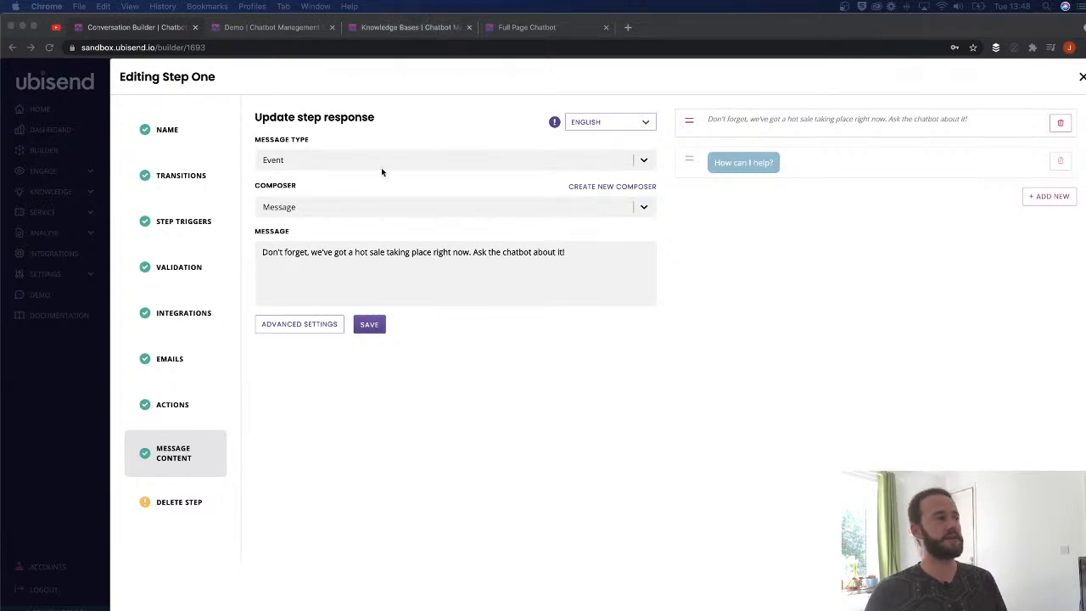
{"action": "left_click", "coordinate": [329, 209]}
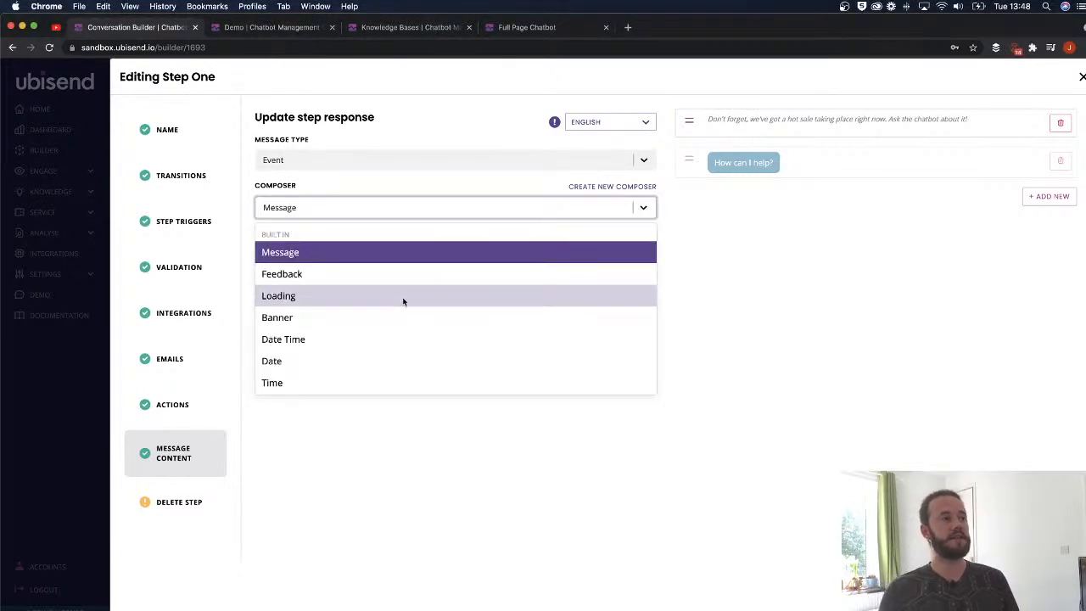
{"action": "left_click", "coordinate": [735, 168]}
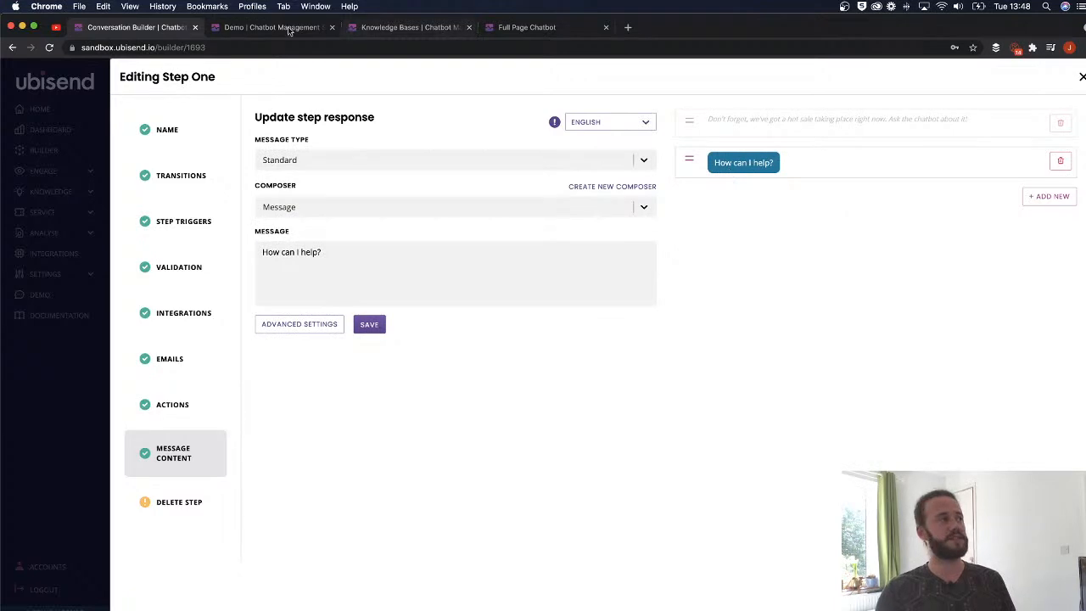
{"action": "left_click", "coordinate": [263, 27]}
{"action": "left_click", "coordinate": [532, 458]}
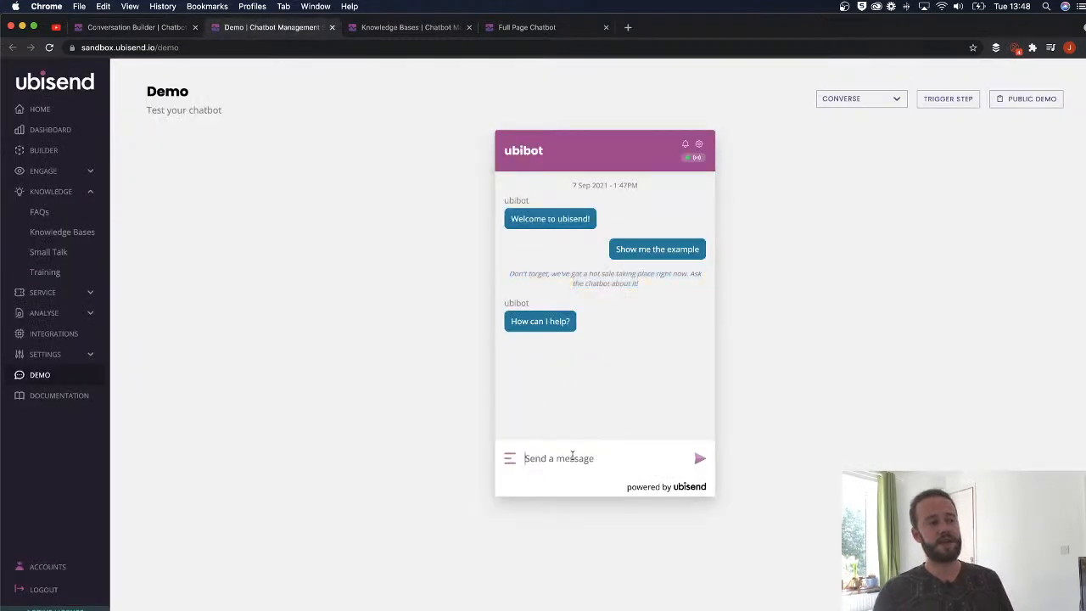